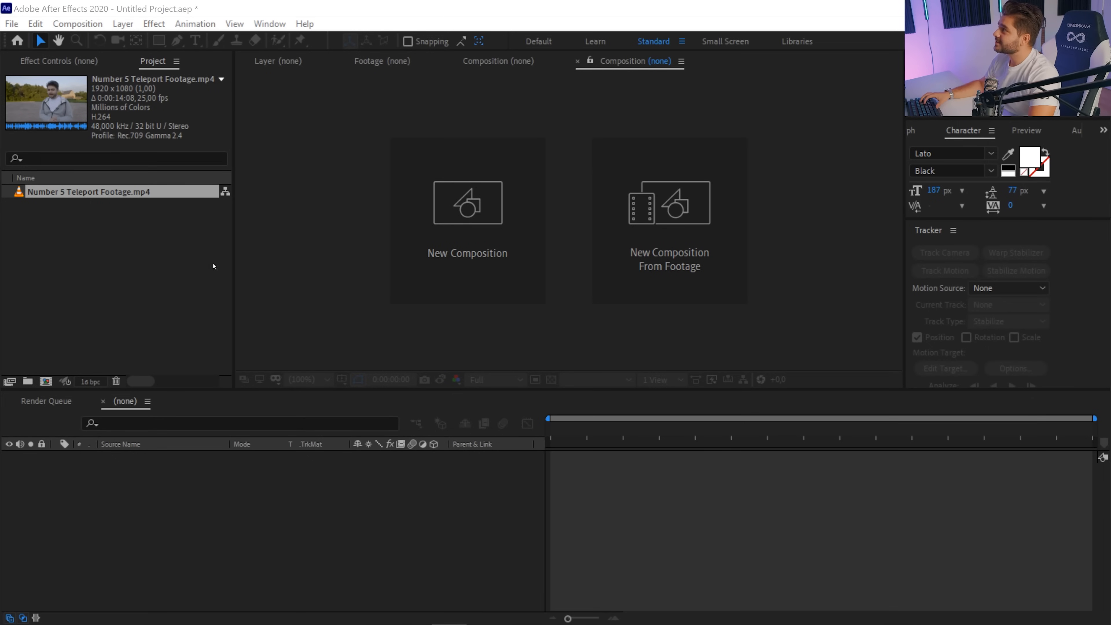
Open Number 5 Teleport Footage.mp4 for viewing and create a new composition from it
left_click(189, 250)
double_click(86, 192)
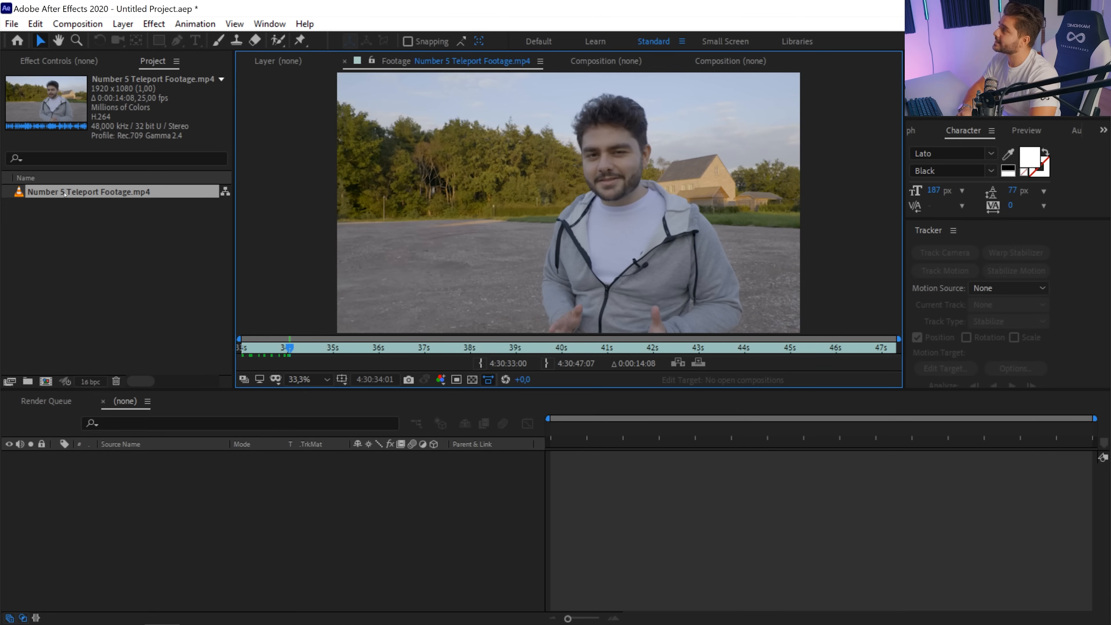
left_click_drag(46, 192, 45, 381)
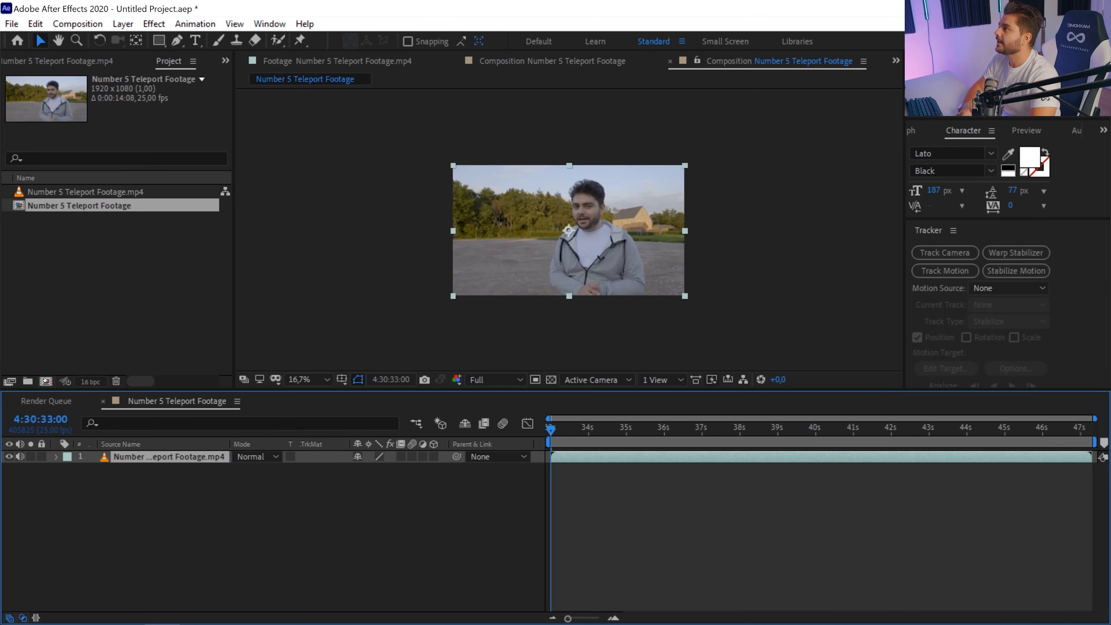
left_click(593, 478)
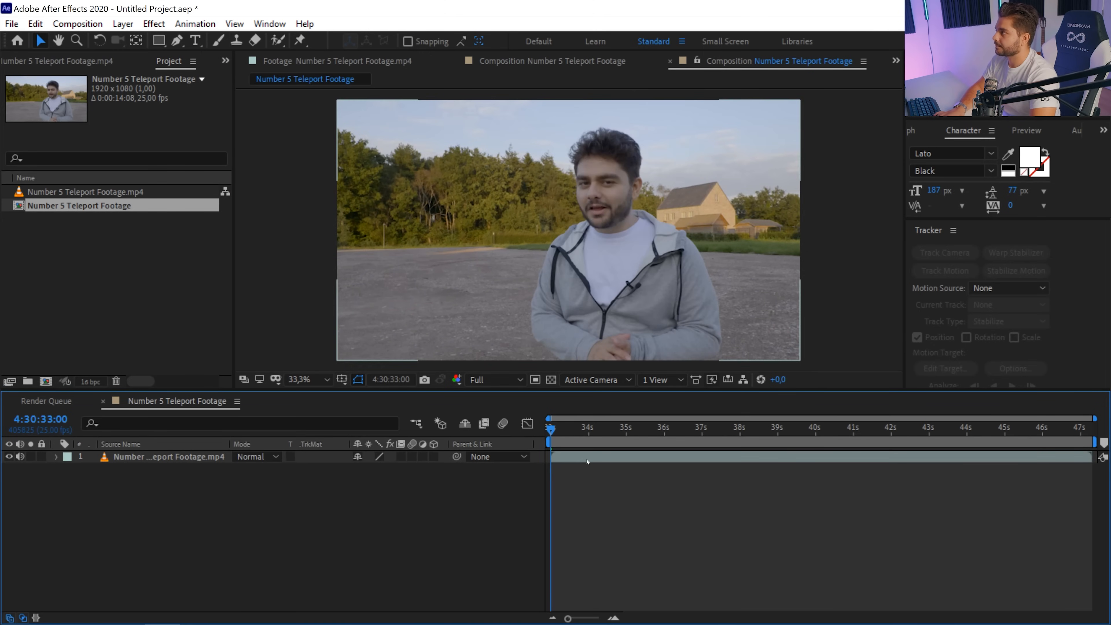
Play and scrub through the footage, and split its layer at 4:30:36:10, where the man is walking out of frame
key("space")
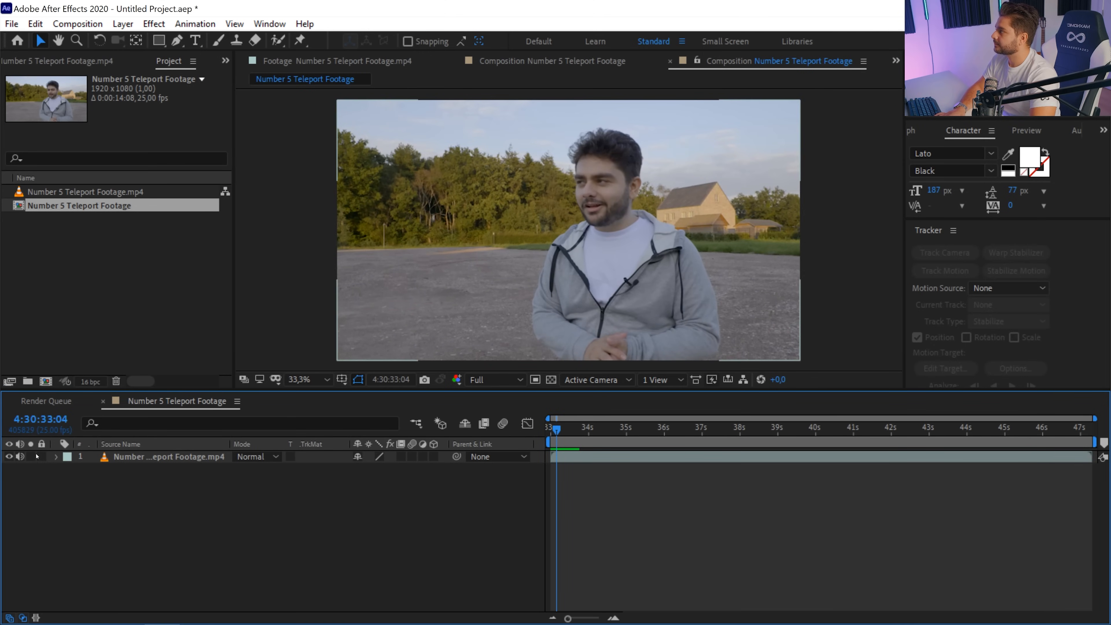
key("space")
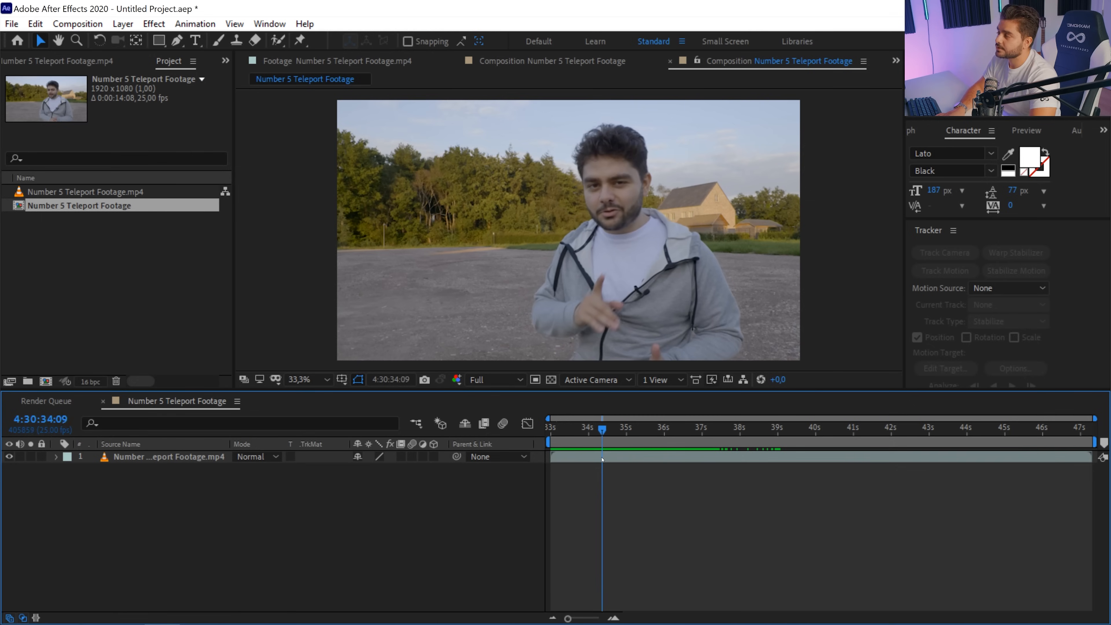
left_click_drag(602, 459, 729, 468)
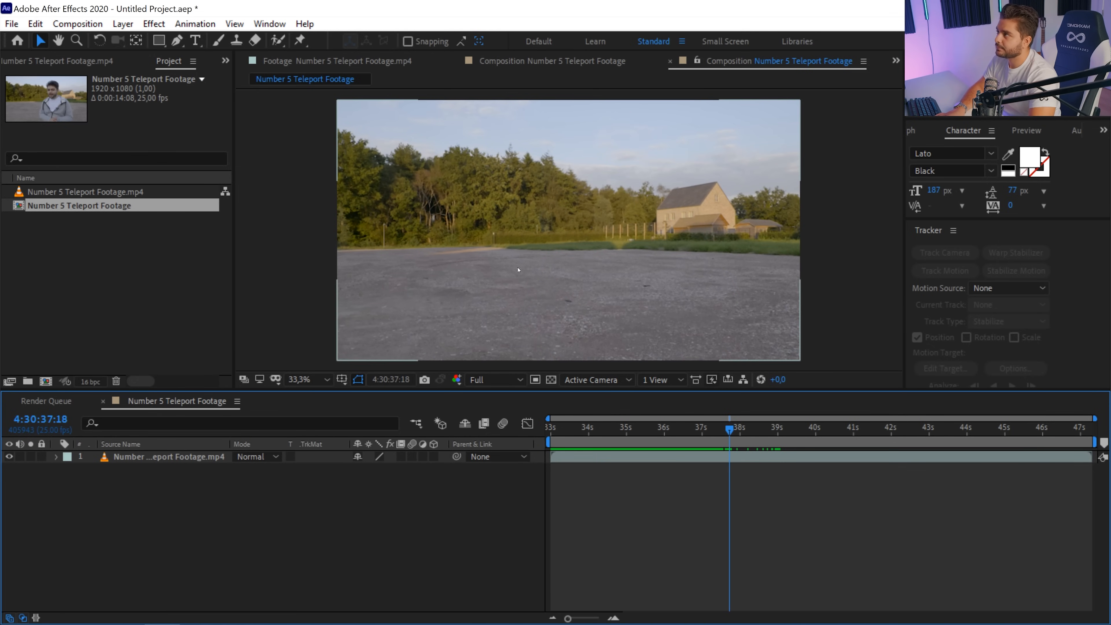
left_click_drag(730, 447, 677, 457)
left_click(680, 459)
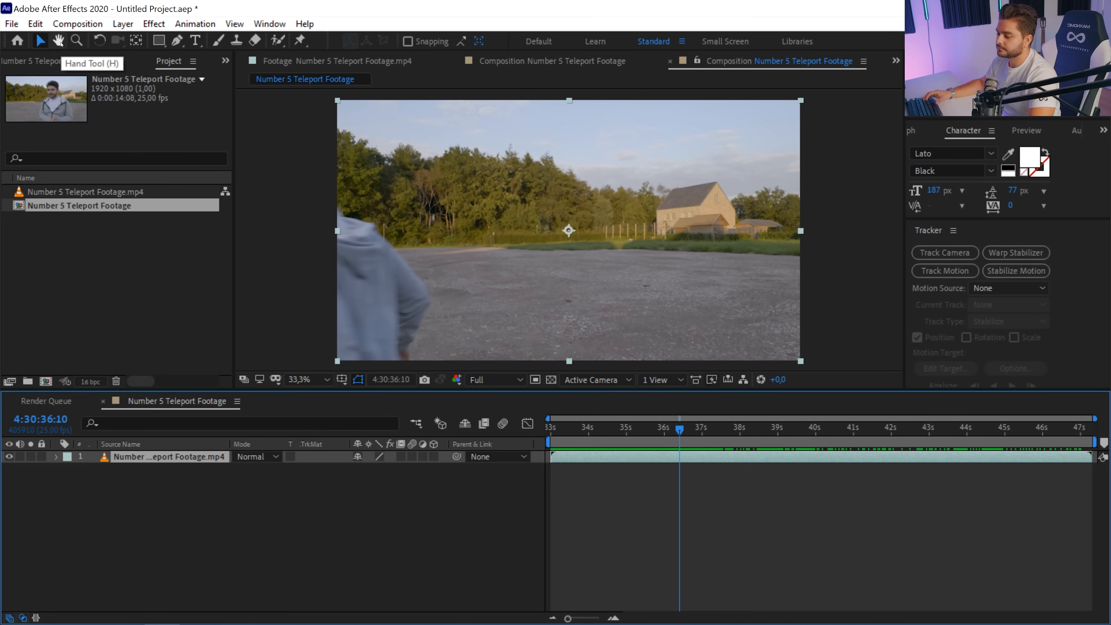
left_click(35, 23)
left_click(66, 226)
At the empty background frame at 4:30:37:15, duplicate the second footage segment and rename the lower copy Cleanplate
left_click_drag(687, 432, 726, 436)
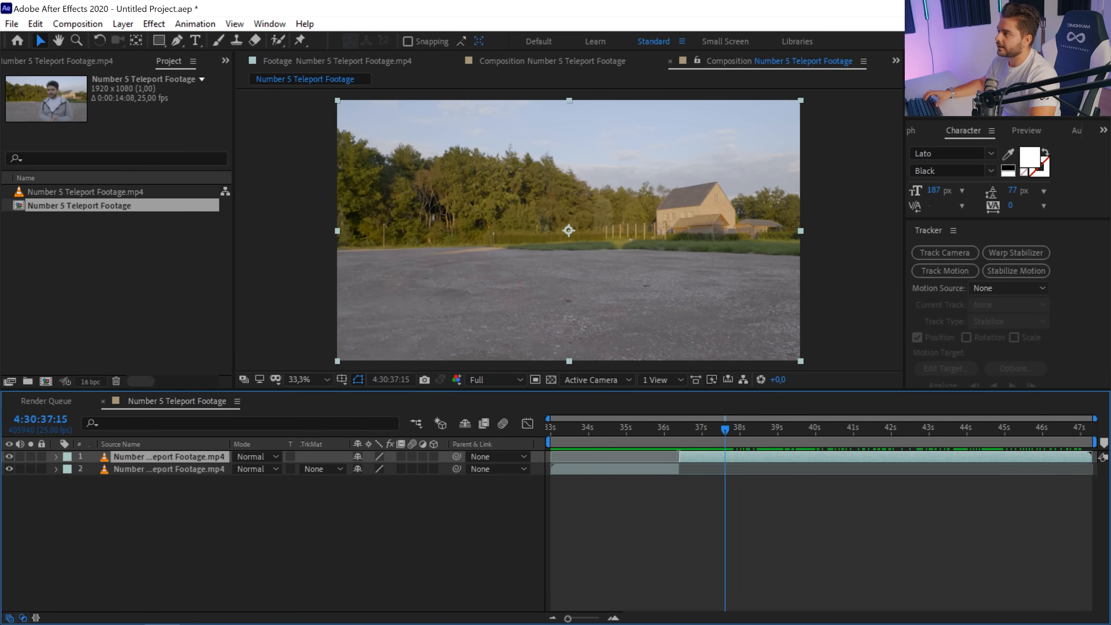
left_click(35, 24)
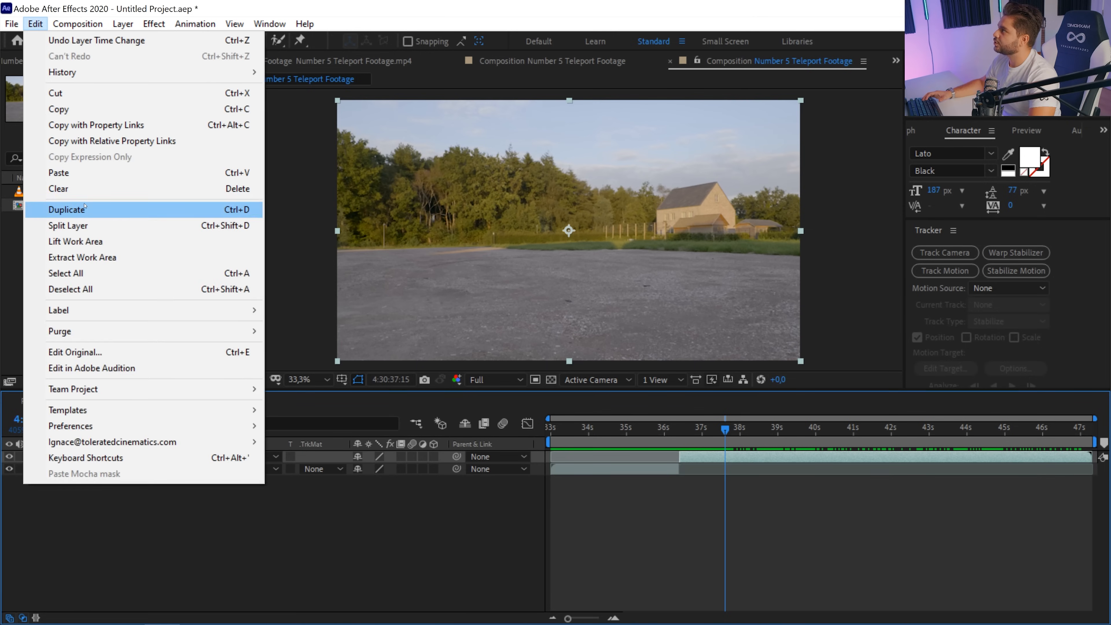
left_click(66, 210)
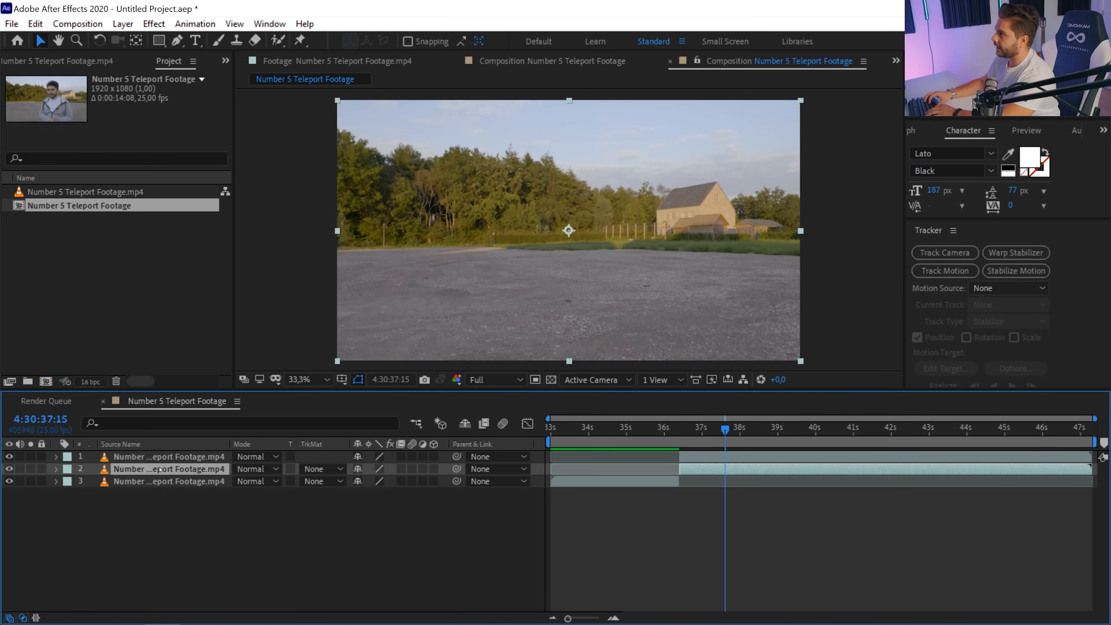
key("Return")
type("Cleanplate")
key("Return")
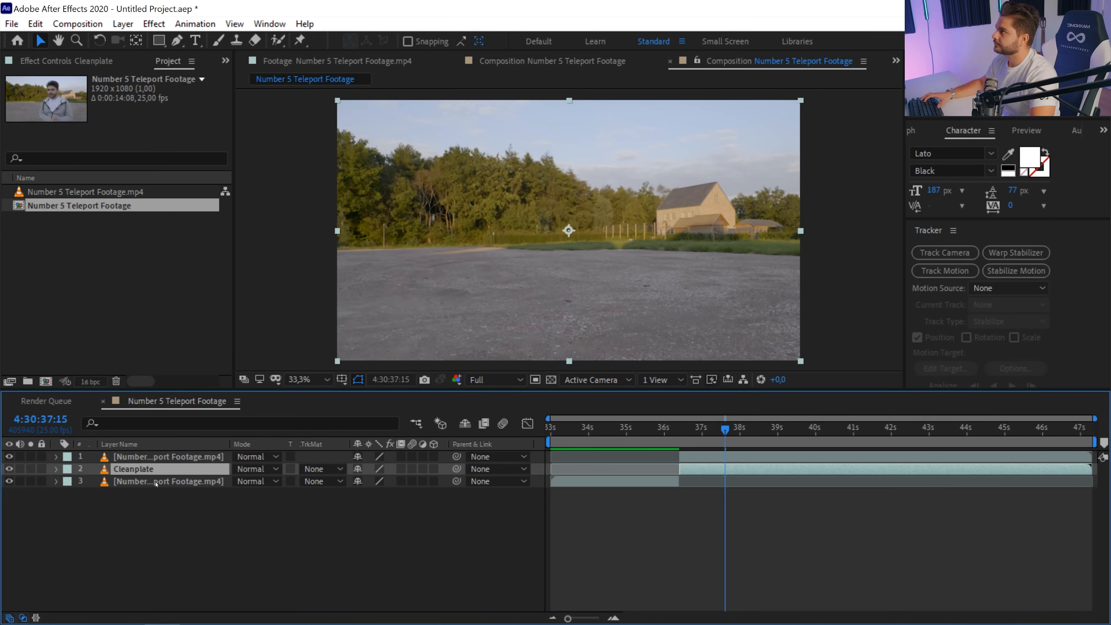
Apply Freeze Frame to the Cleanplate layer at 4:30:37:15
right_click(194, 467)
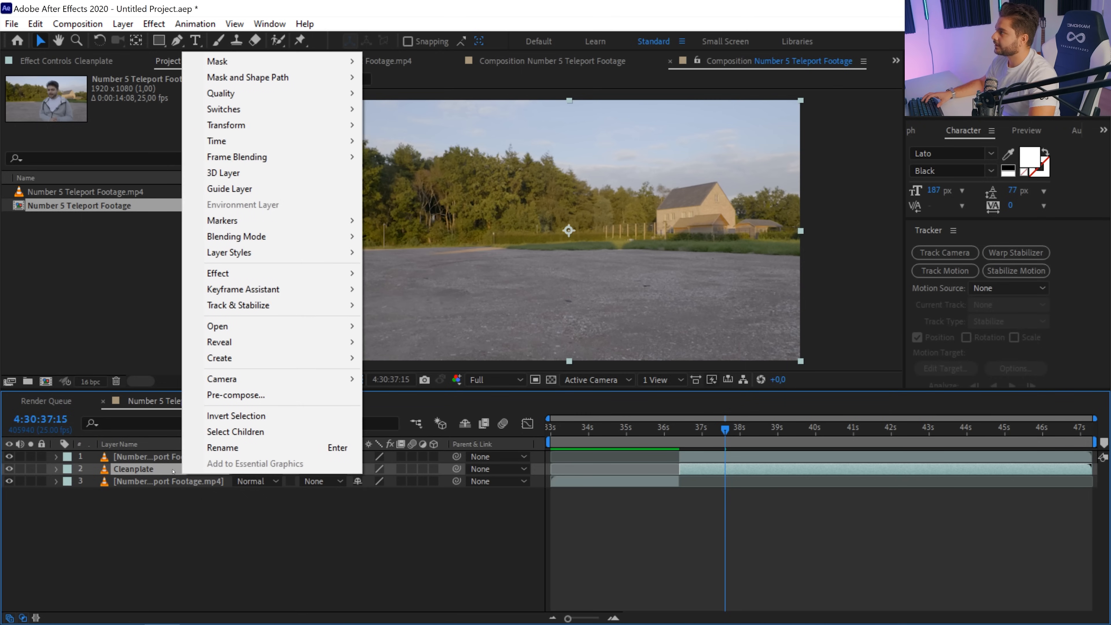
mouse_move(236, 141)
left_click(407, 189)
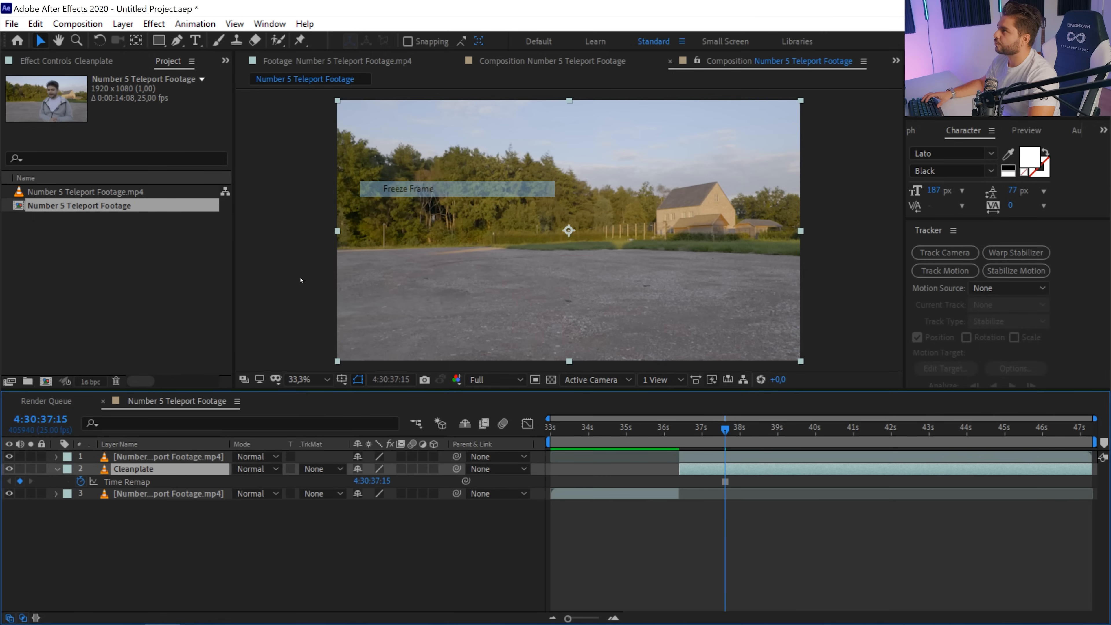
Move the Cleanplate layer below both footage layers and stretch its span across the whole composition
left_click_drag(169, 468, 168, 493)
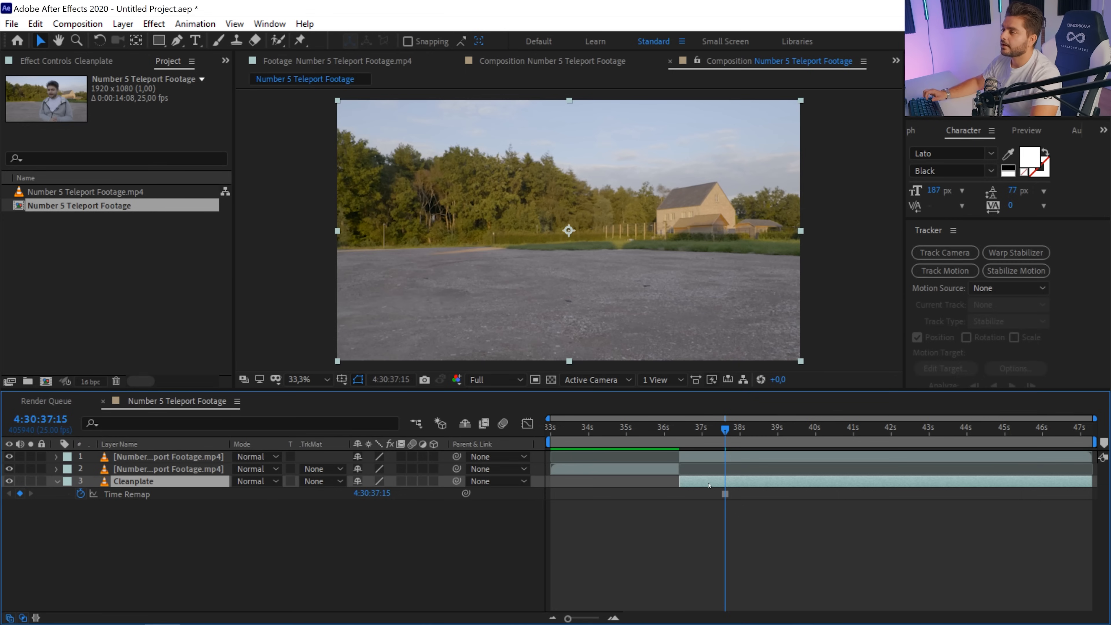
left_click_drag(691, 482, 568, 505)
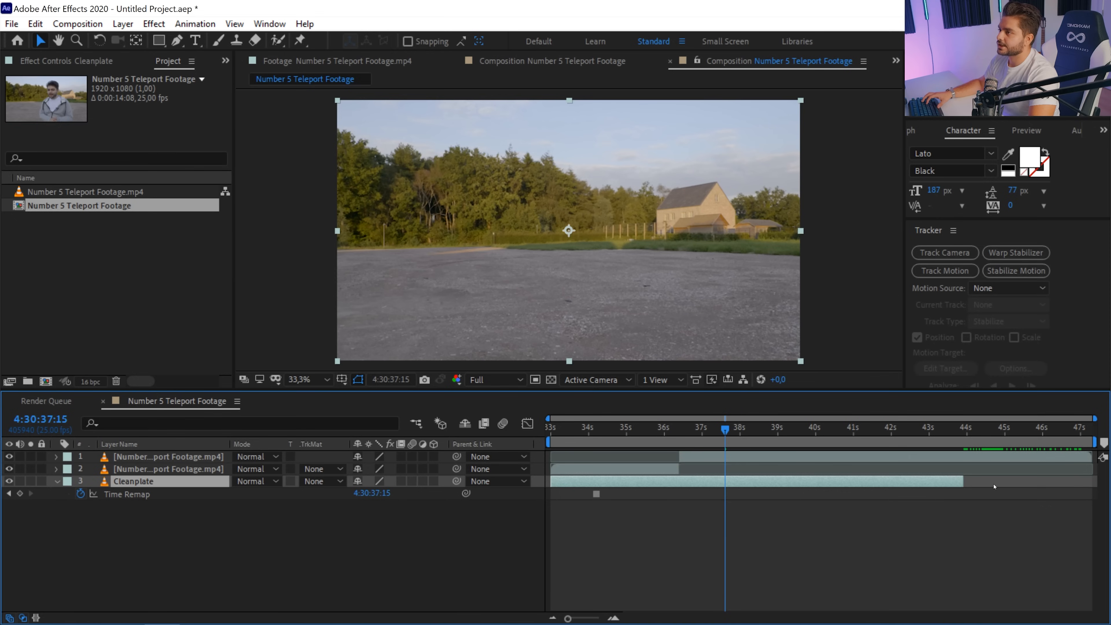
left_click_drag(963, 489, 1096, 492)
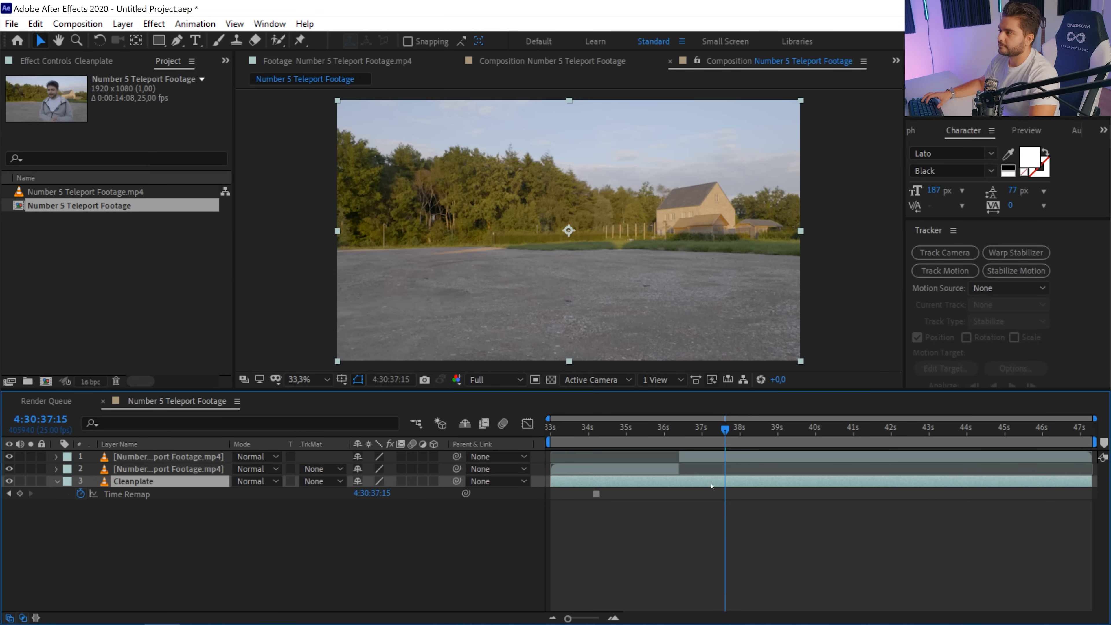
Trim the start of the top footage layer to 4:30:43:11 and shift it to begin where the first segment ends
left_click(669, 455)
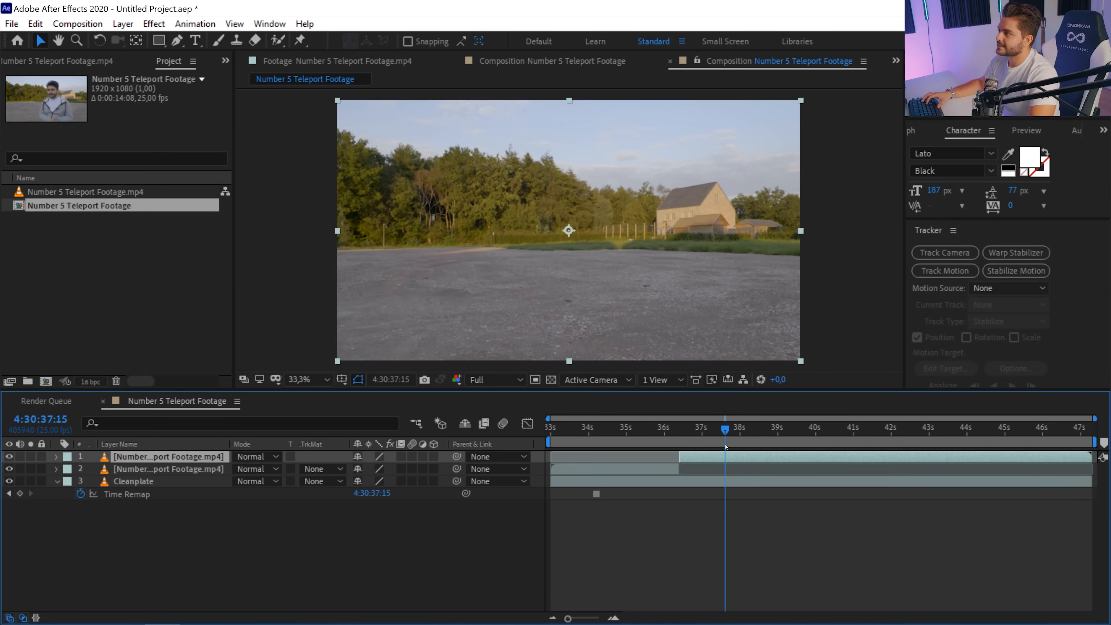
left_click_drag(726, 431, 946, 472)
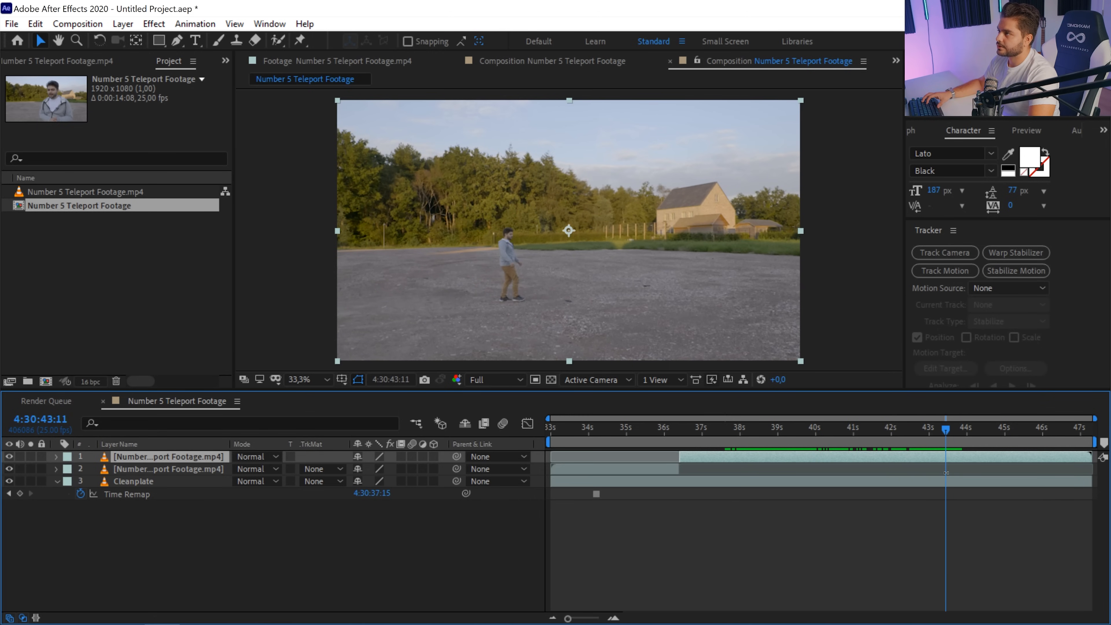
left_click_drag(680, 457, 931, 456)
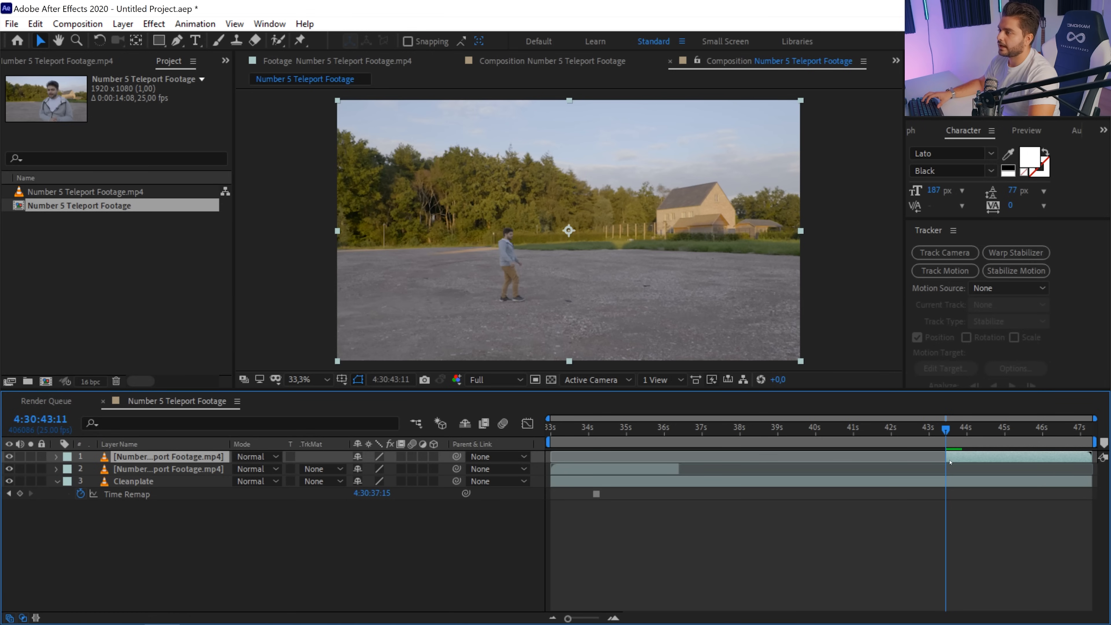
left_click_drag(960, 461, 813, 474)
left_click(681, 431)
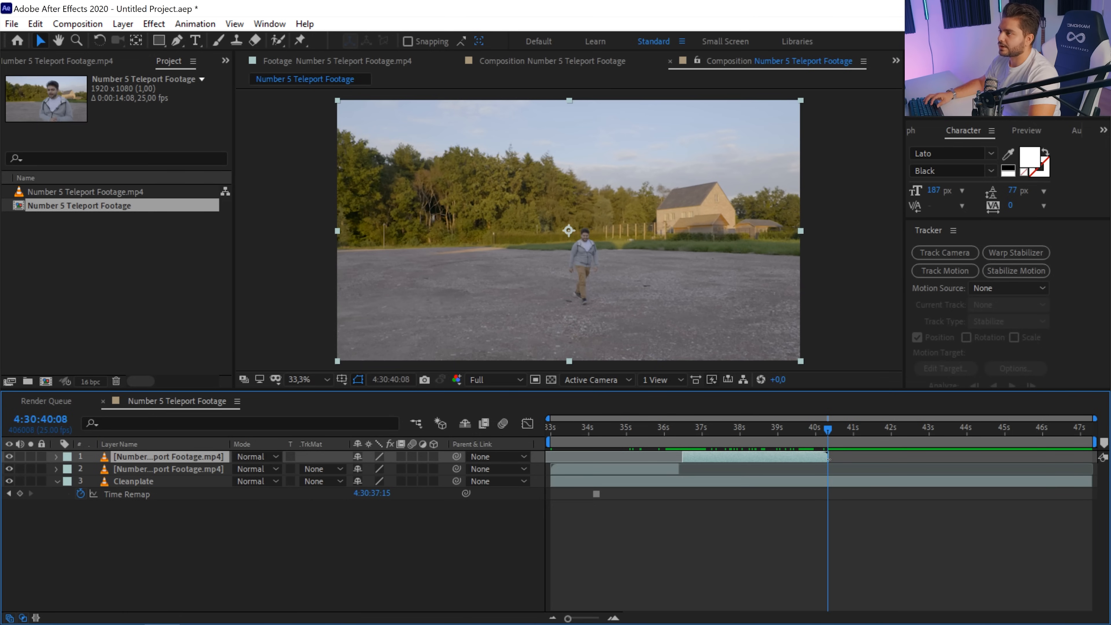
End the work area at 4:30:40:08 and trim the composition to the work area
key("n")
right_click(781, 442)
left_click(833, 486)
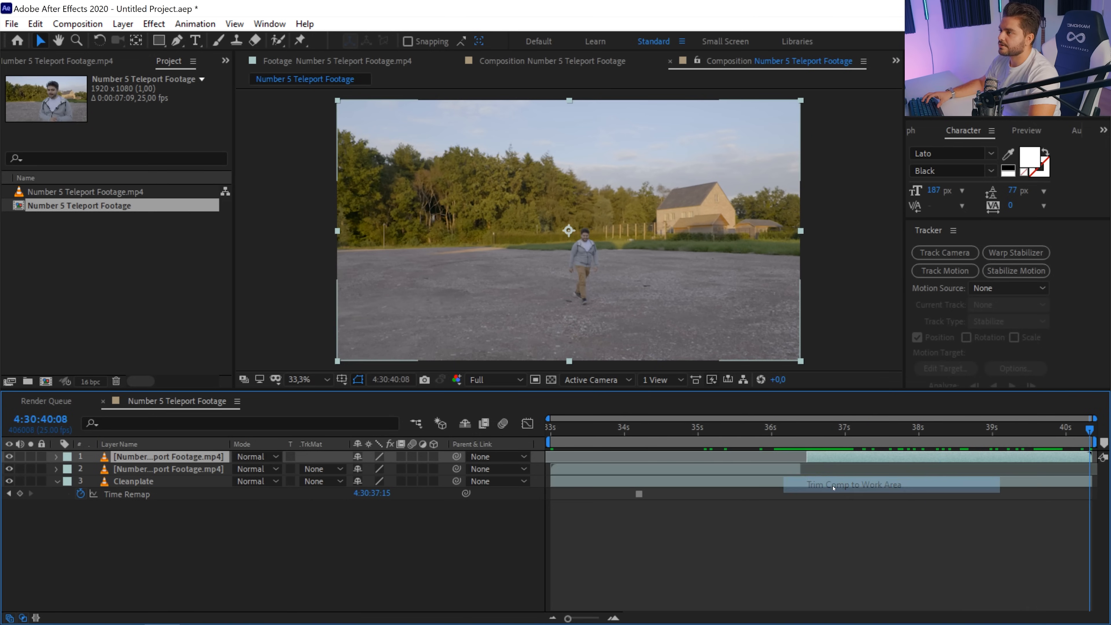
left_click(821, 514)
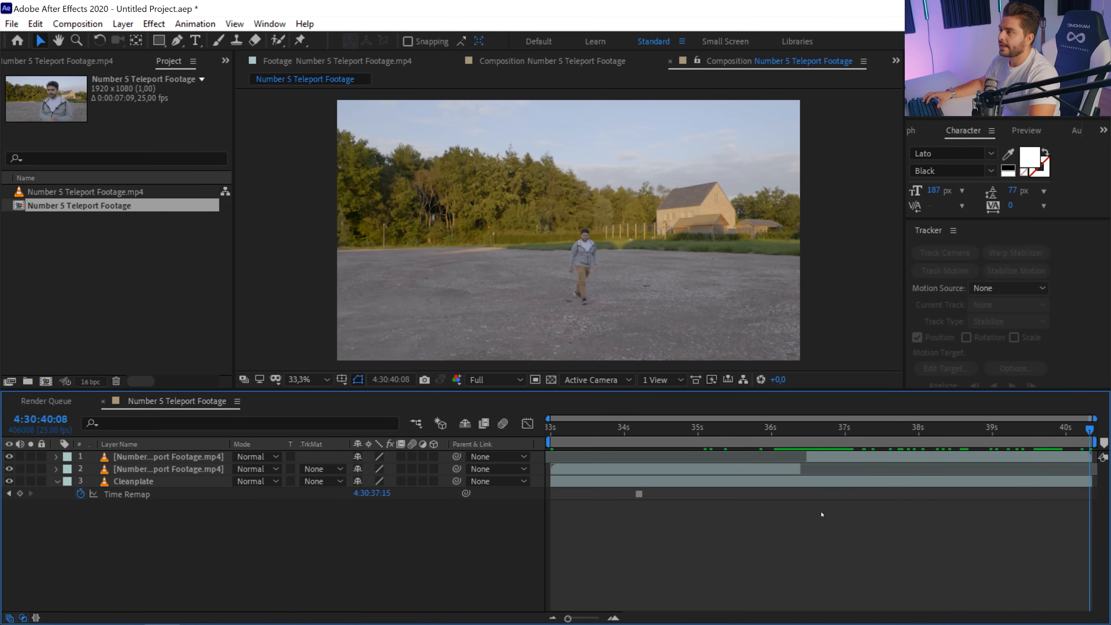
Split the Cleanplate layer at 4:30:36:12, where the second footage segment starts
left_click(811, 487)
left_click(805, 431)
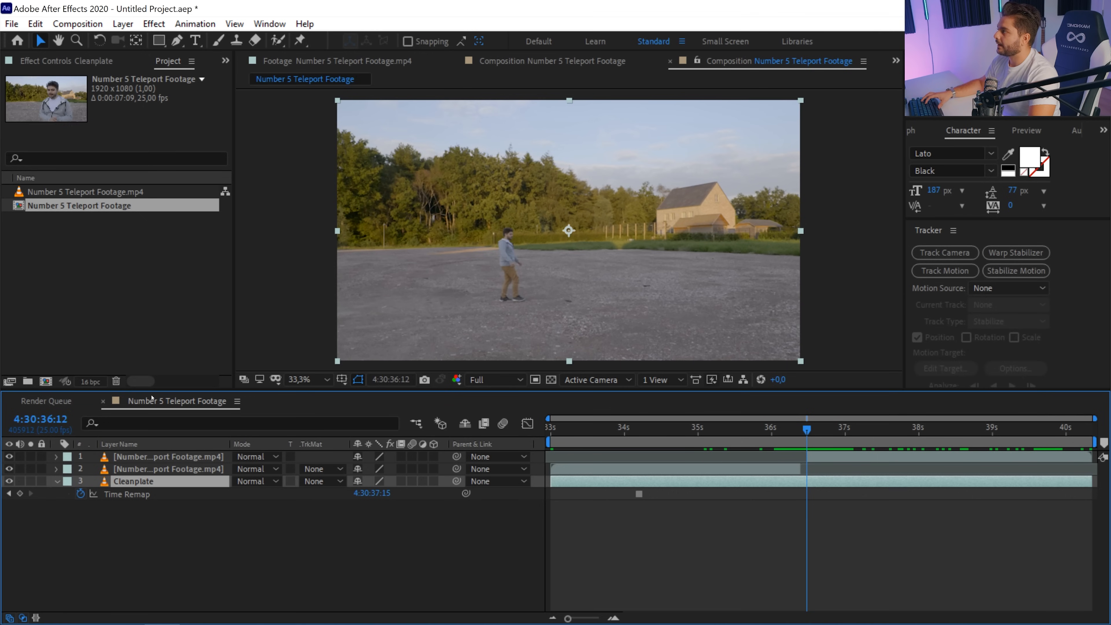
left_click(35, 24)
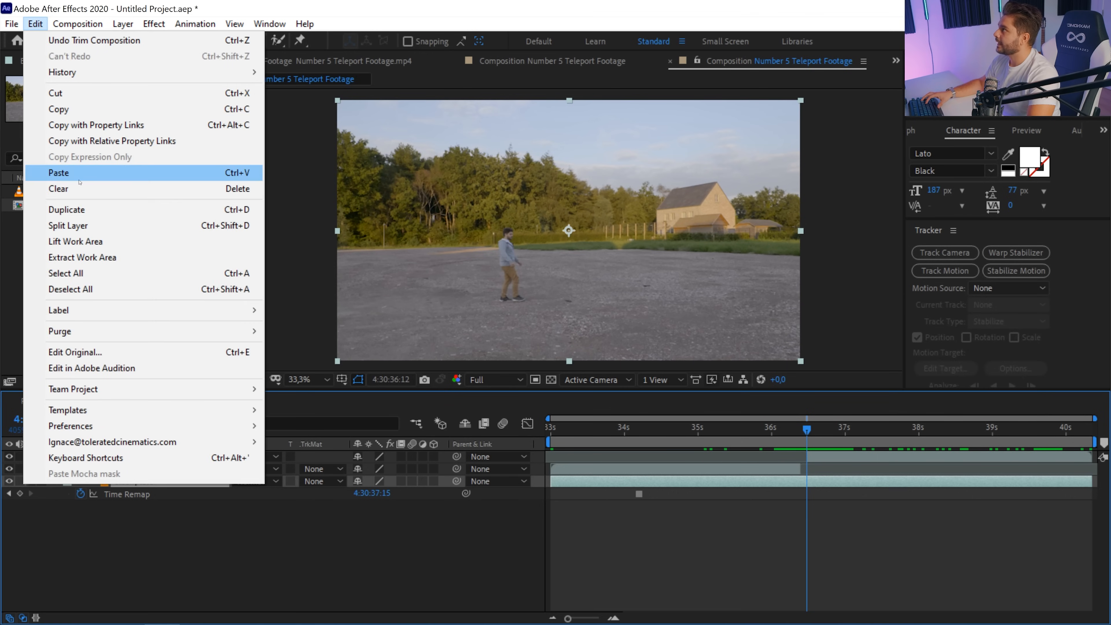
left_click(87, 223)
Pre-compose the first footage segment together with the Cleanplate layer beneath it as Part 01
left_click(570, 496)
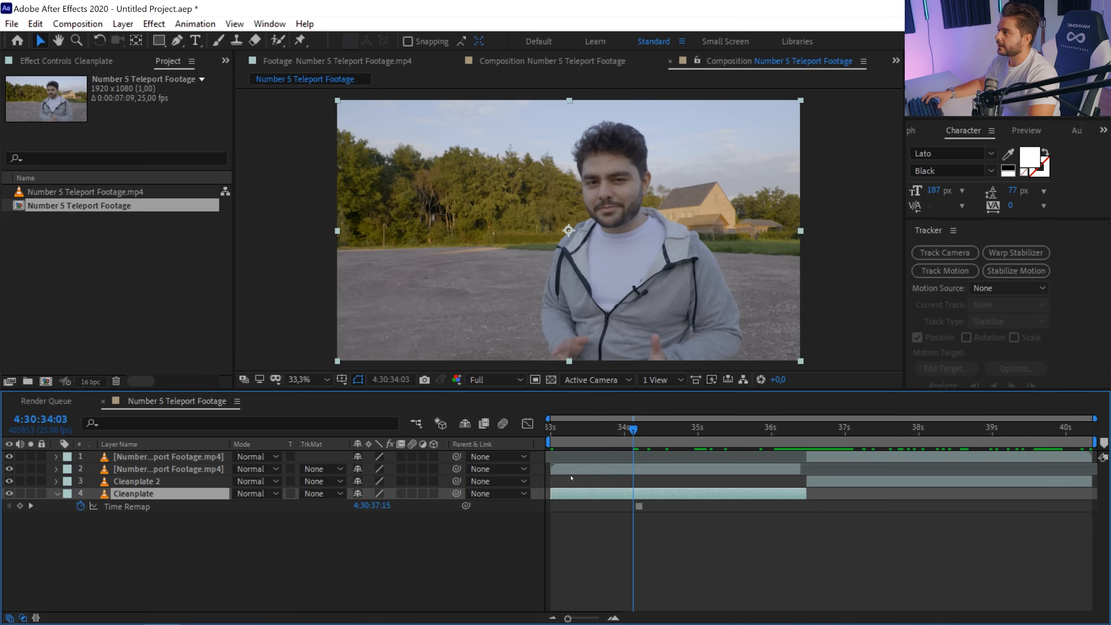
left_click(552, 469, "ctrl")
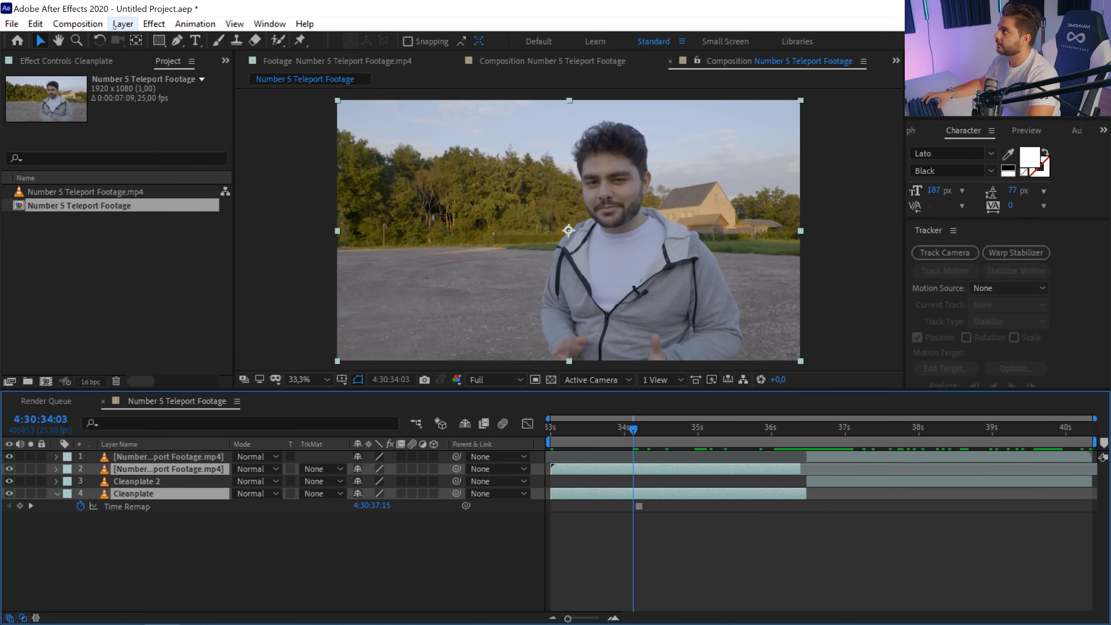
left_click(123, 24)
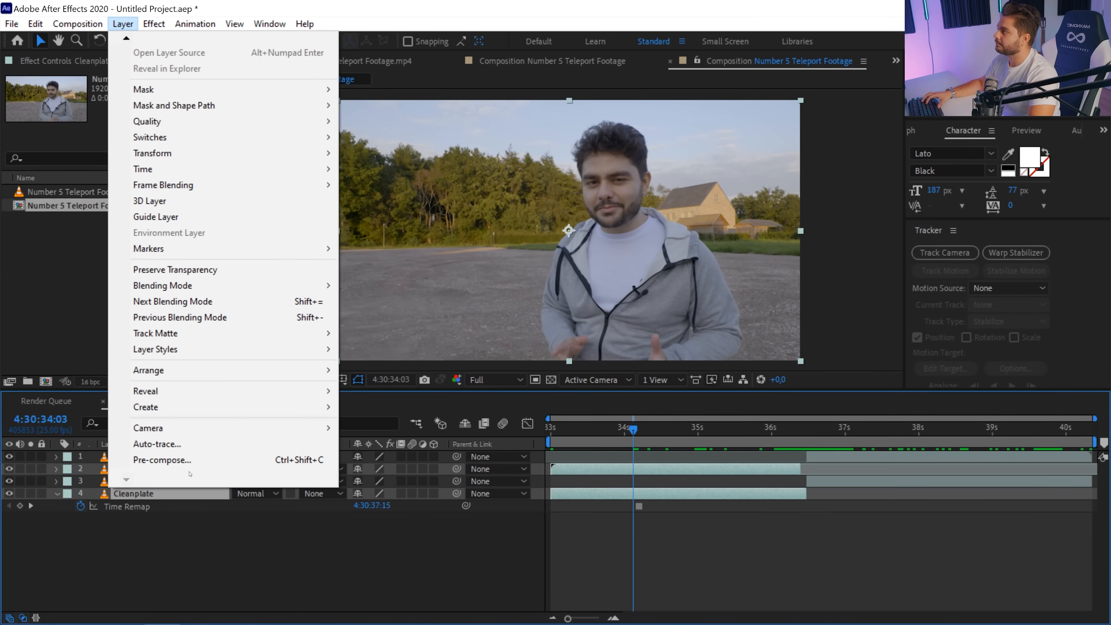
left_click(184, 460)
type("Part 01")
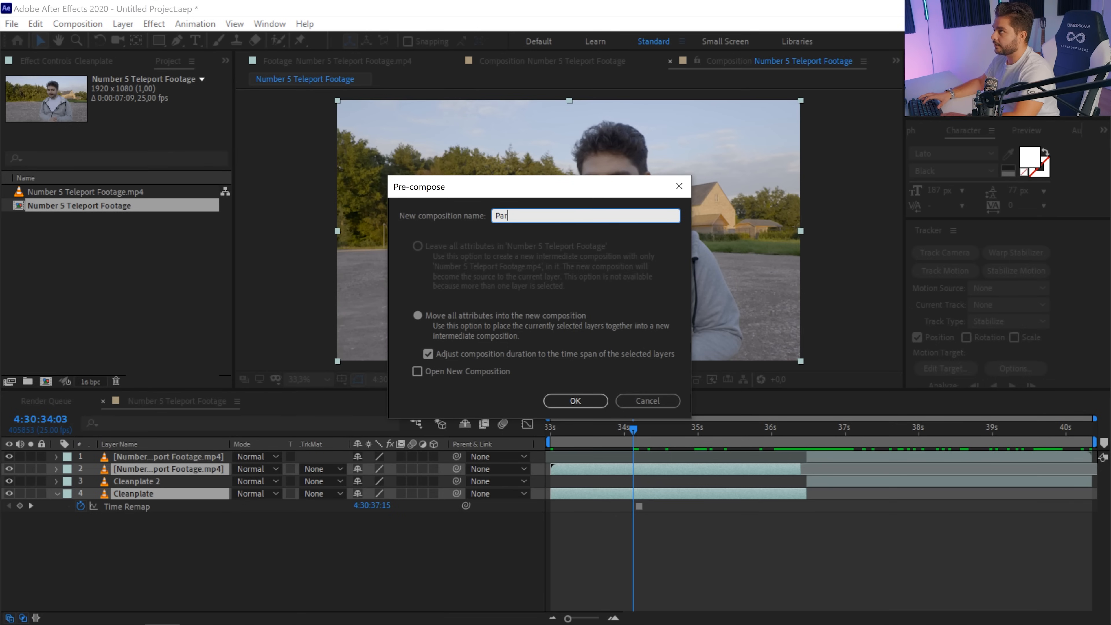
key("Return")
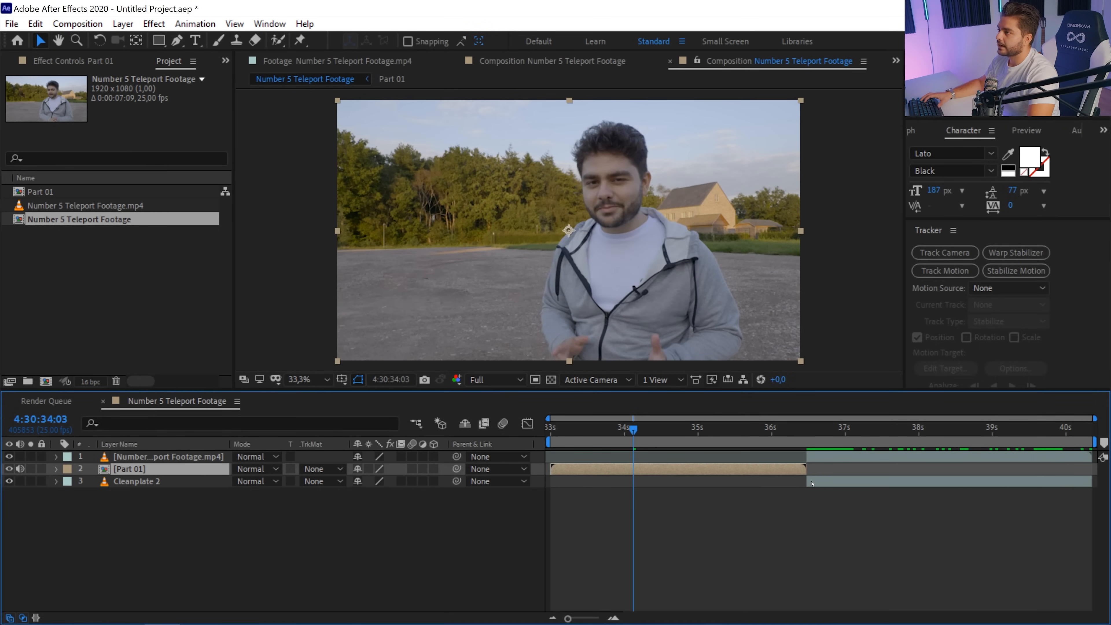
Pre-compose the second footage segment together with the Cleanplate 2 layer as Part 02
left_click(822, 481)
left_click(820, 457, "ctrl")
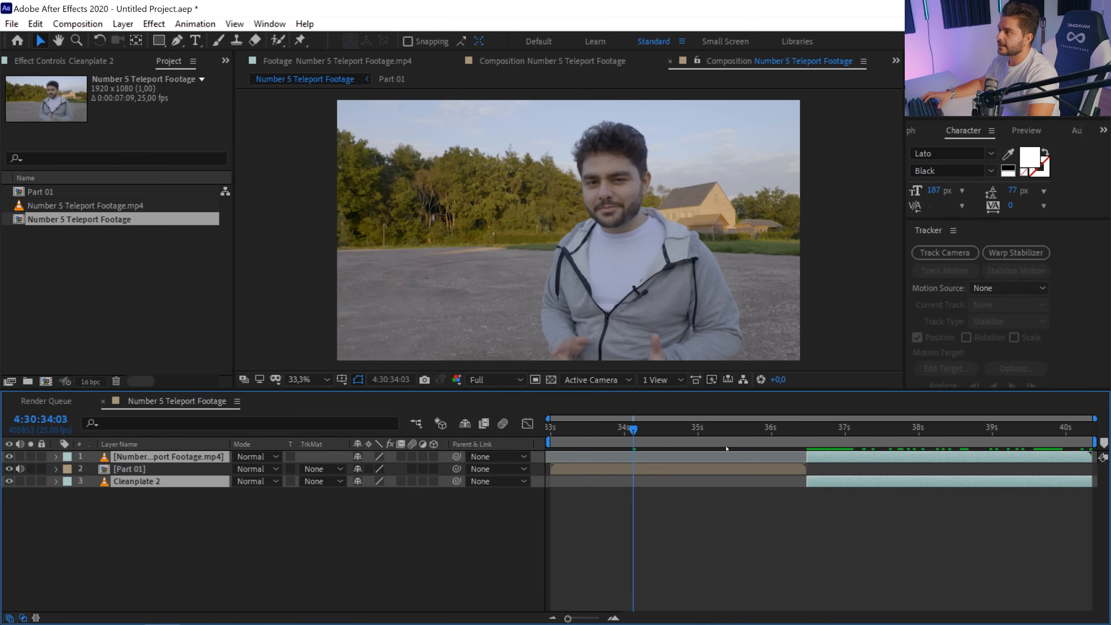
left_click(114, 24)
left_click(158, 461)
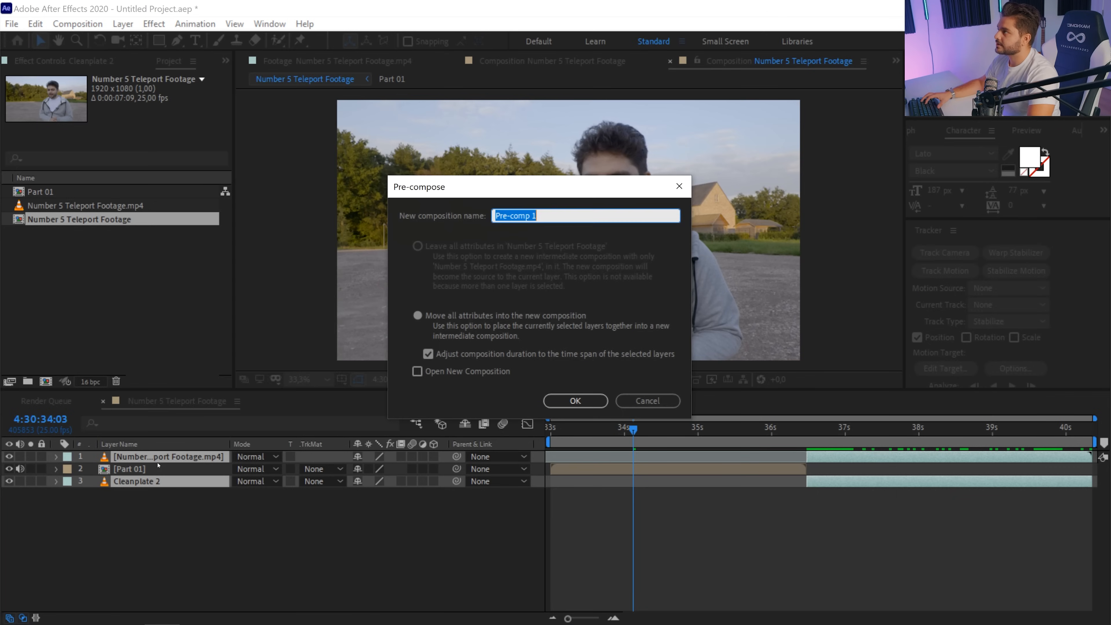
type("Part 02")
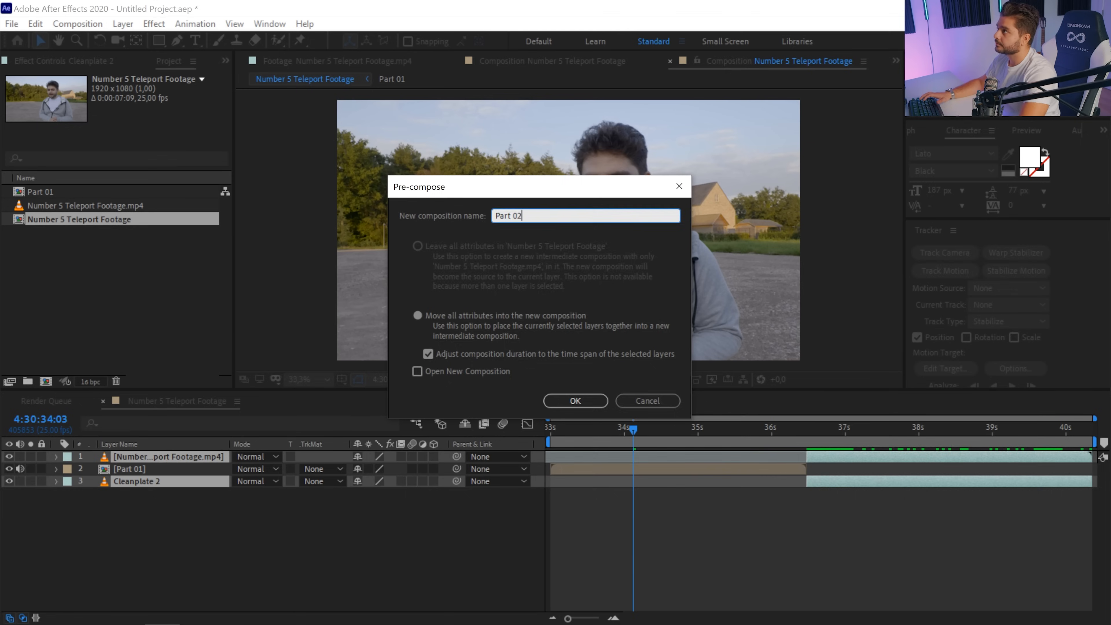
key("Return")
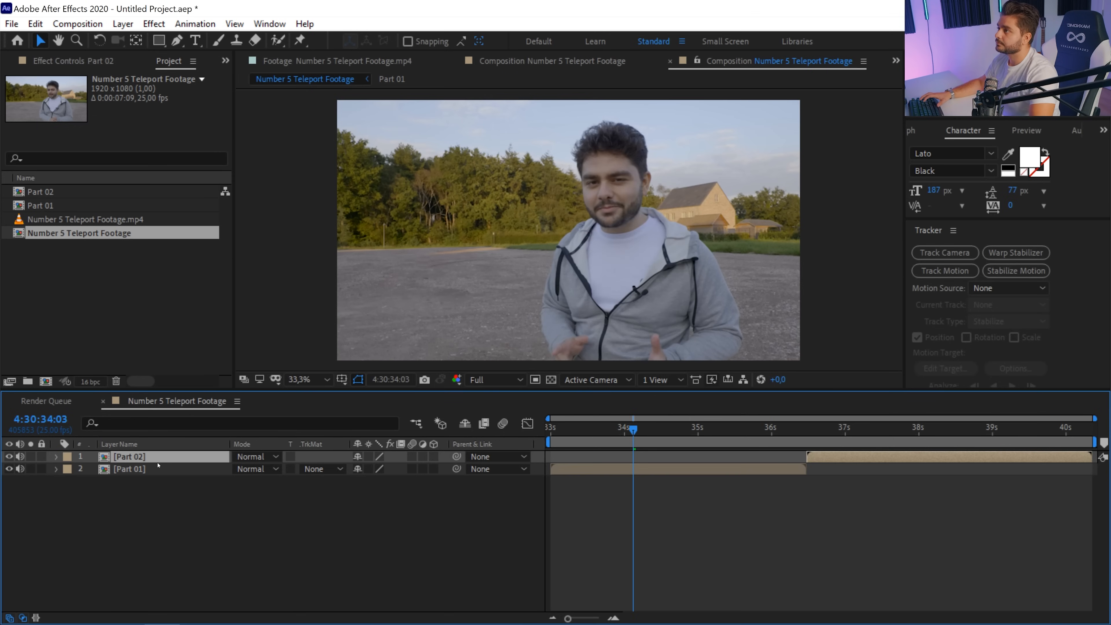
Open the Part 01 composition and find the frame at 0:00:02:07, before the man walks out
double_click(640, 473)
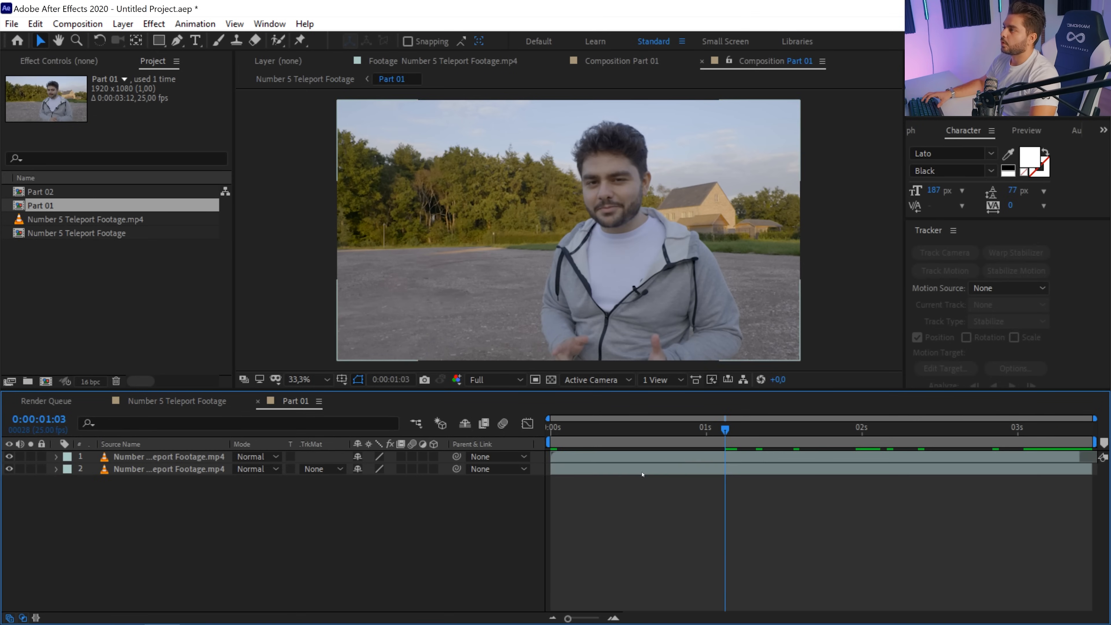
left_click_drag(849, 454, 879, 467)
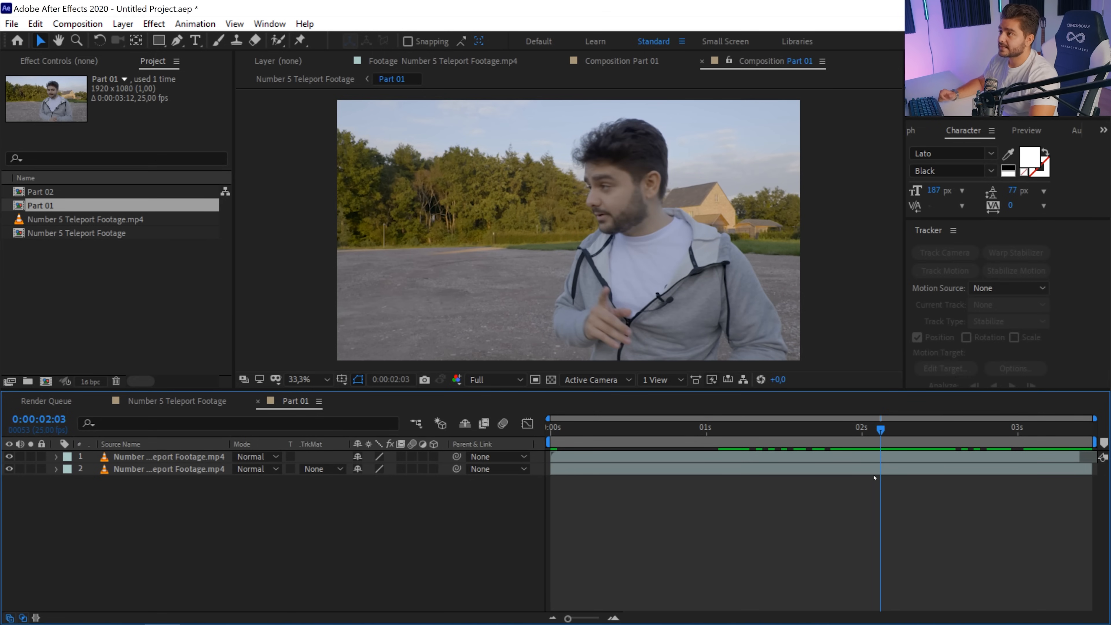
key("space")
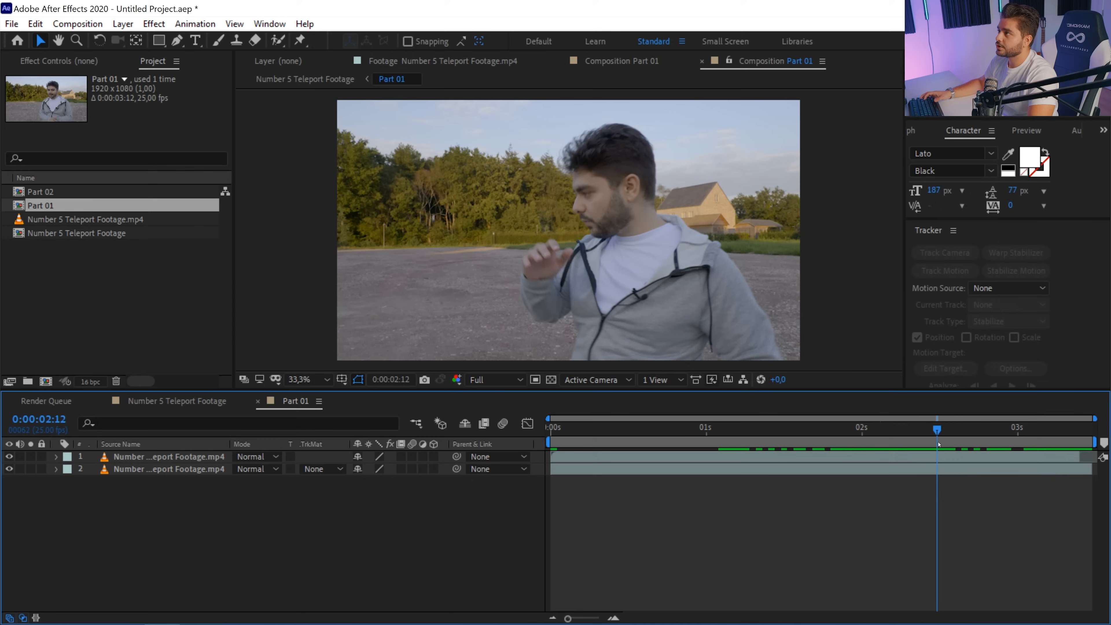
Add a full-size gray solid named Portal Matte above the footage layers and hide it
right_click(188, 581)
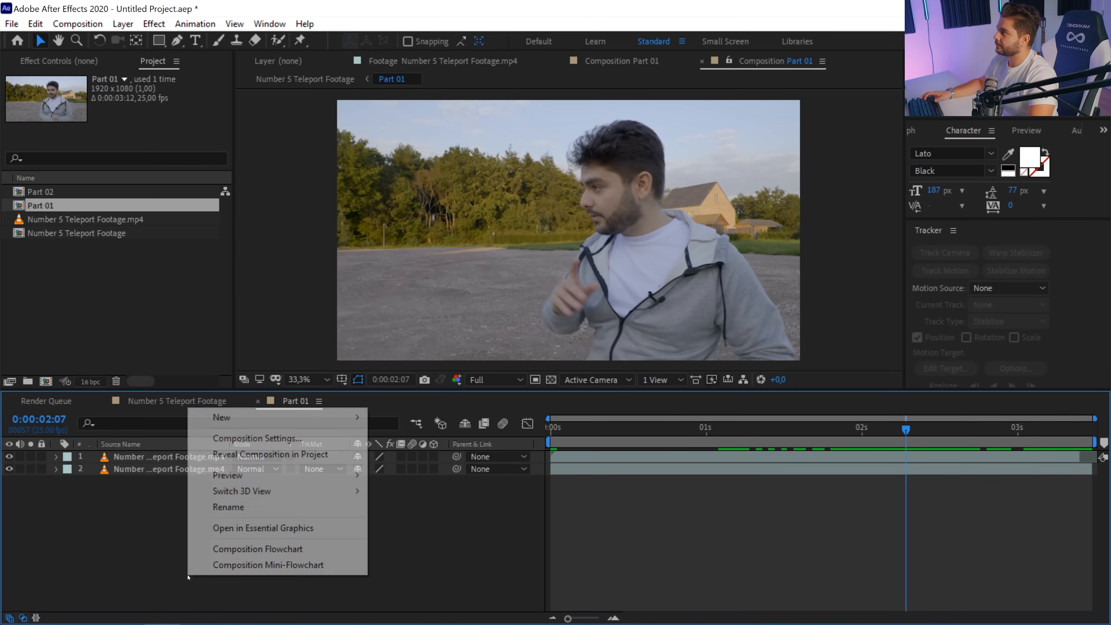
mouse_move(306, 417)
left_click(425, 454)
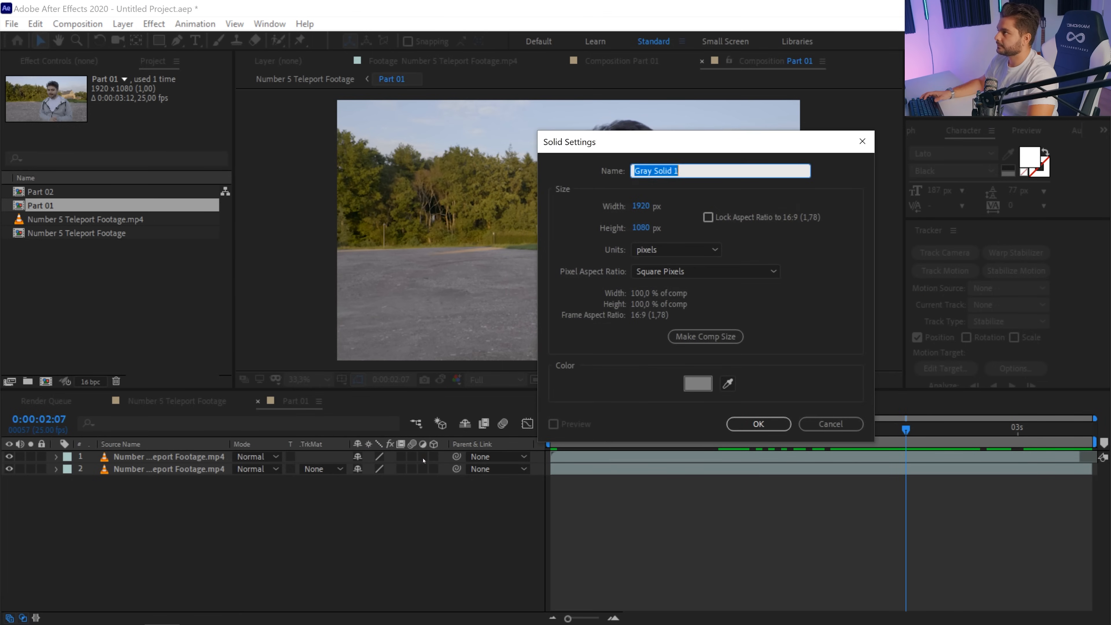
type("Portal Matte")
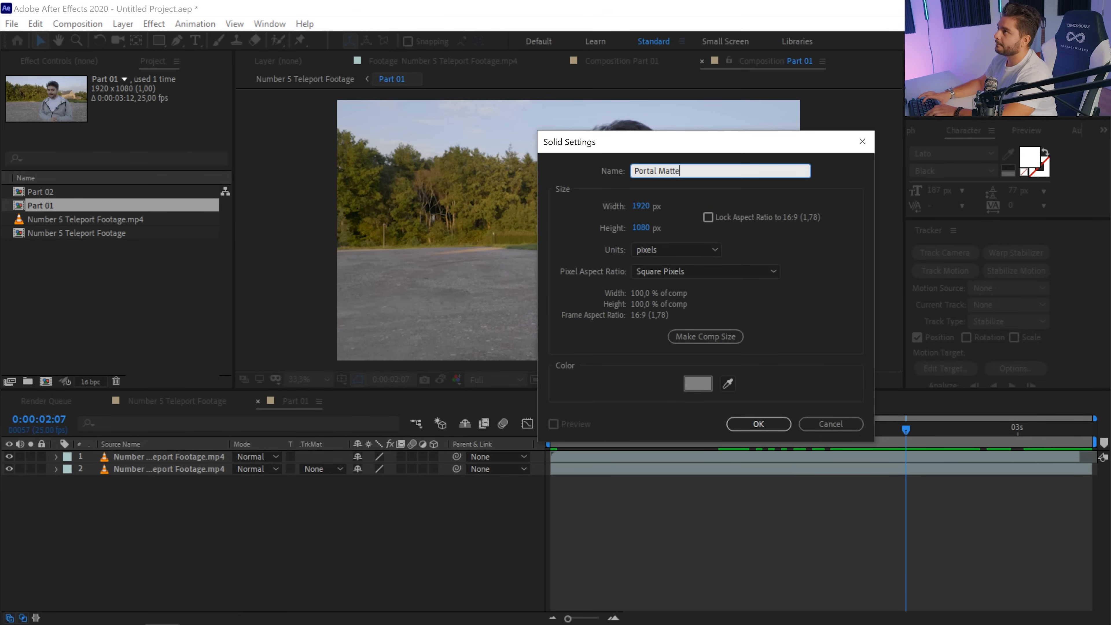
key("Return")
left_click(10, 457)
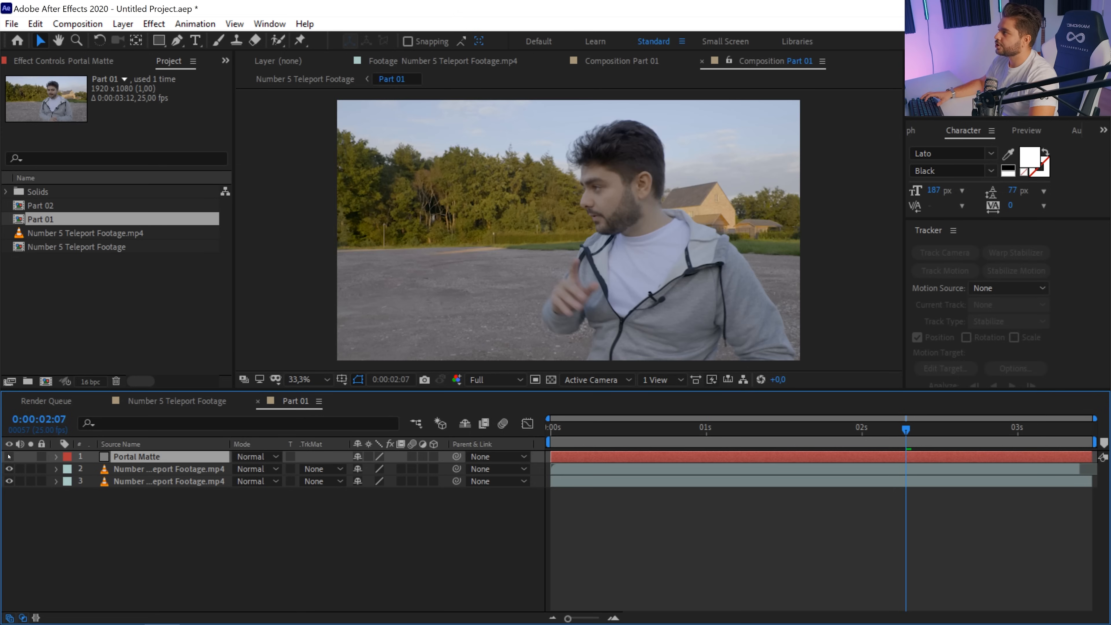
Draw a closed Pen mask with a curved right edge on Portal Matte, covering the area left of the man, and show the layer
left_click(177, 42)
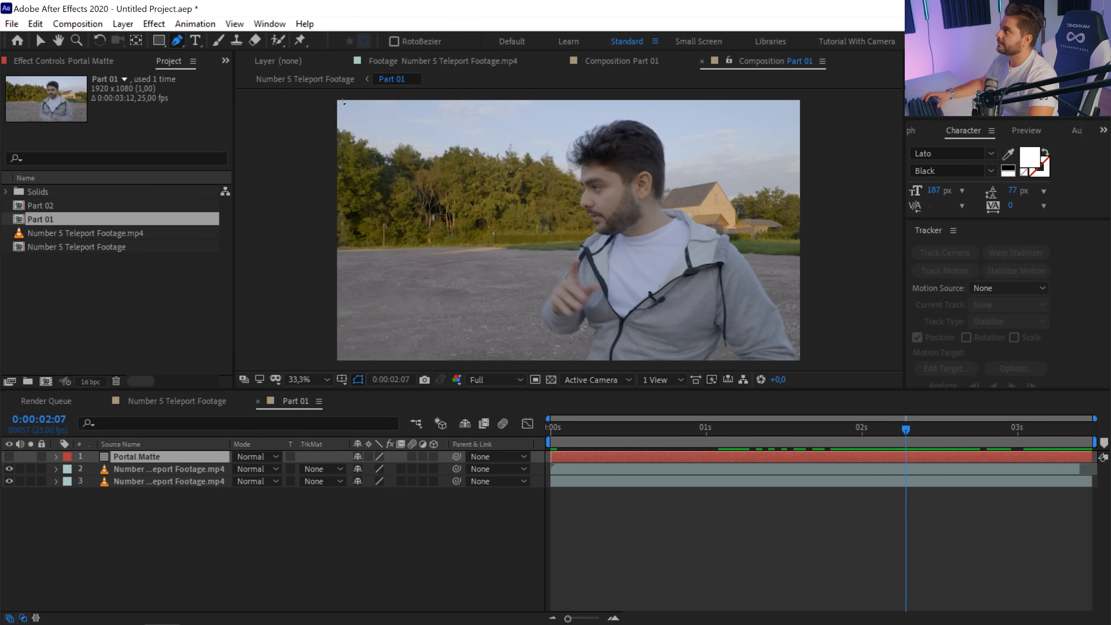
left_click(550, 113)
left_click_drag(534, 200, 537, 239)
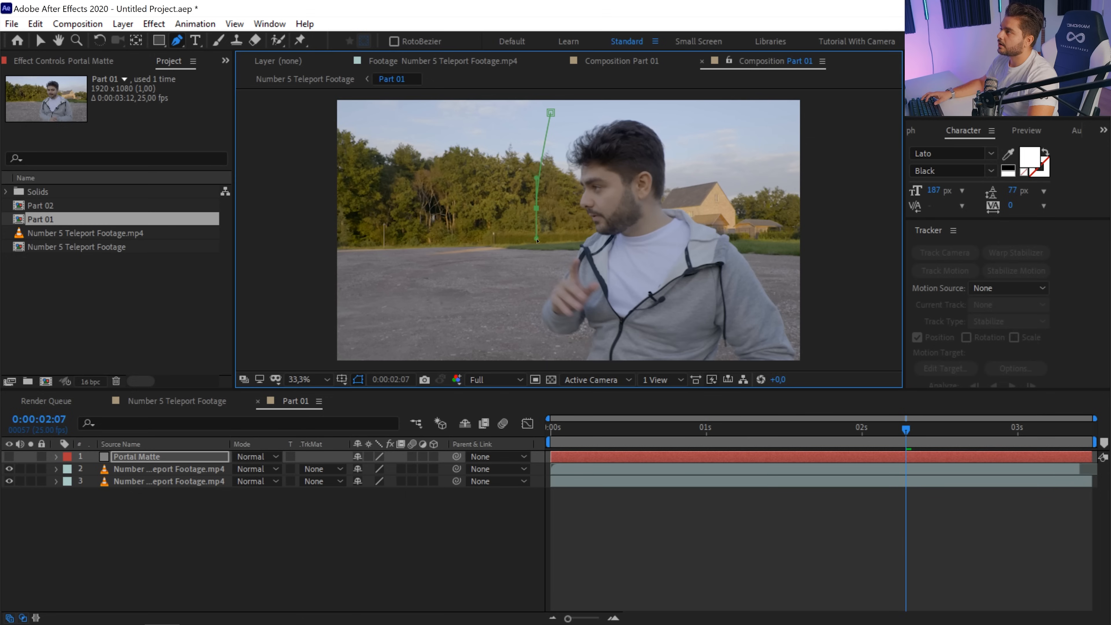
left_click_drag(540, 336, 526, 235)
left_click(528, 304)
left_click(304, 299)
left_click_drag(298, 178, 315, 290)
left_click(562, 174)
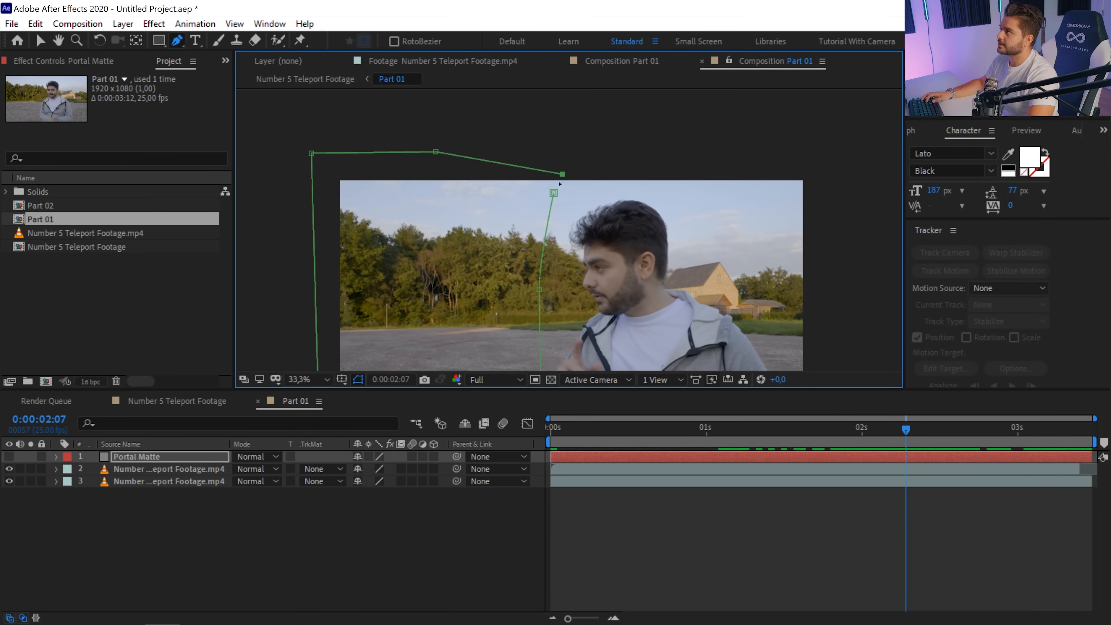
left_click(8, 456)
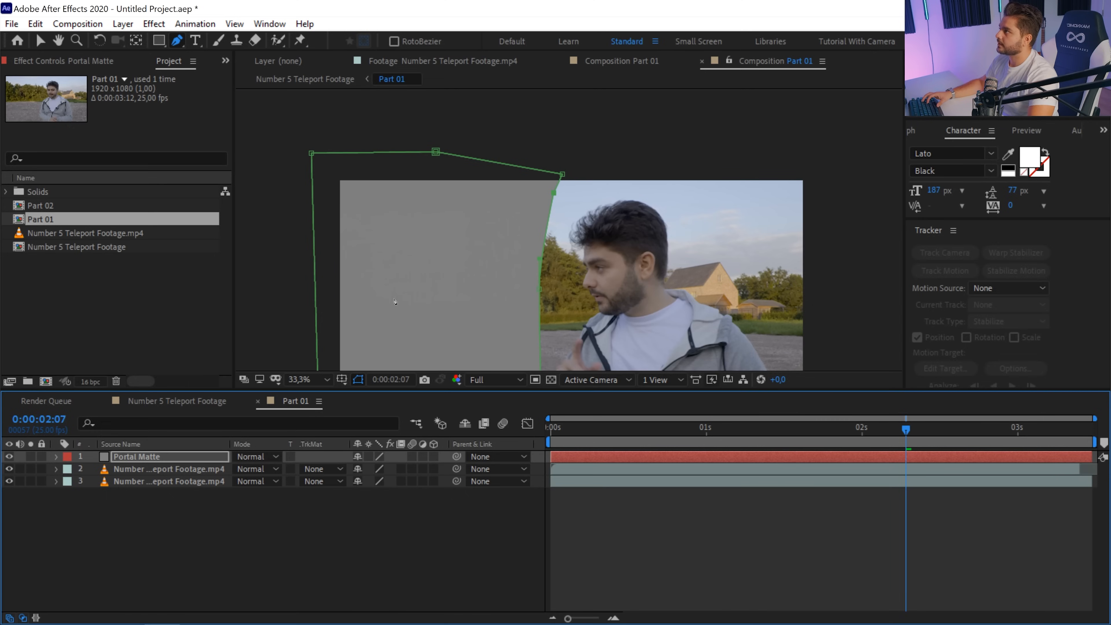
key("comma")
key("v")
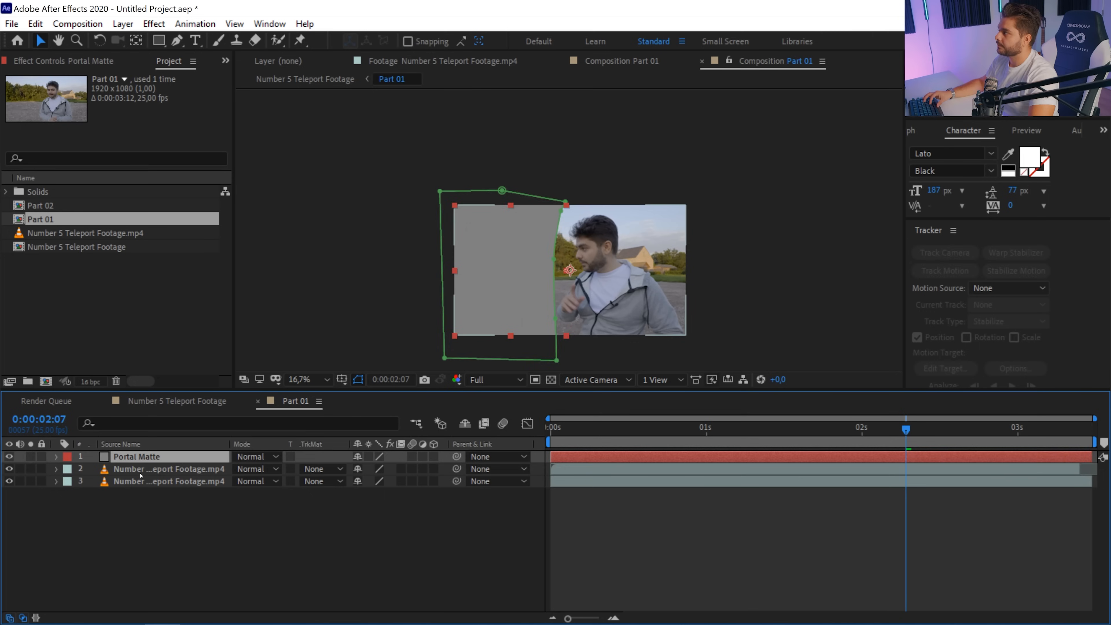
Set the upper footage layer's track matte to Alpha Inverted Matte "Portal Matte"
left_click(169, 469)
left_click(320, 468)
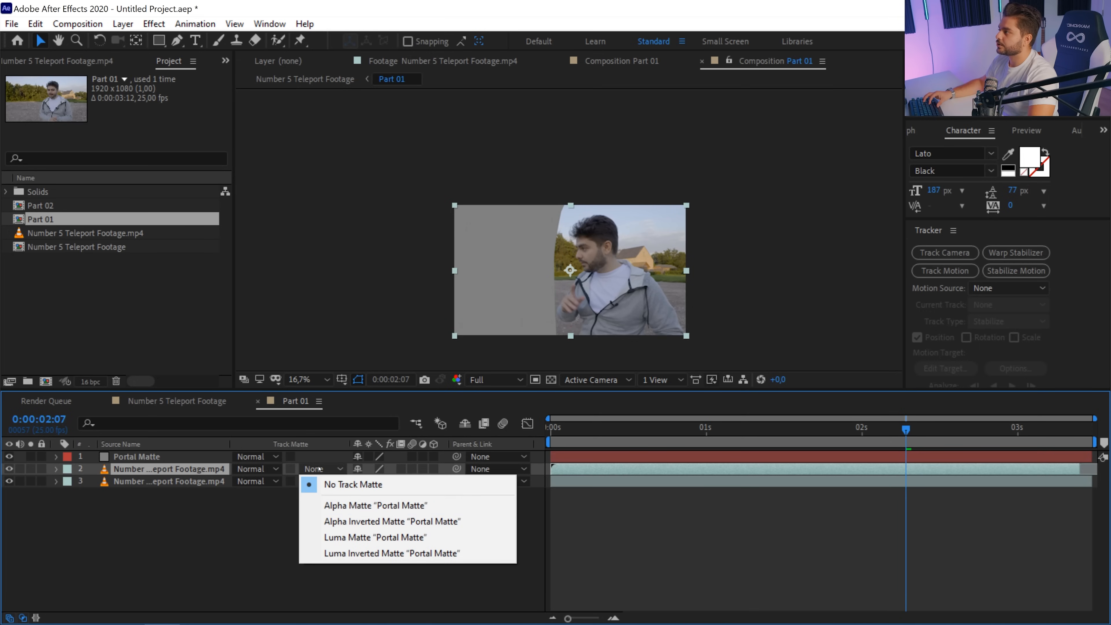
left_click(365, 523)
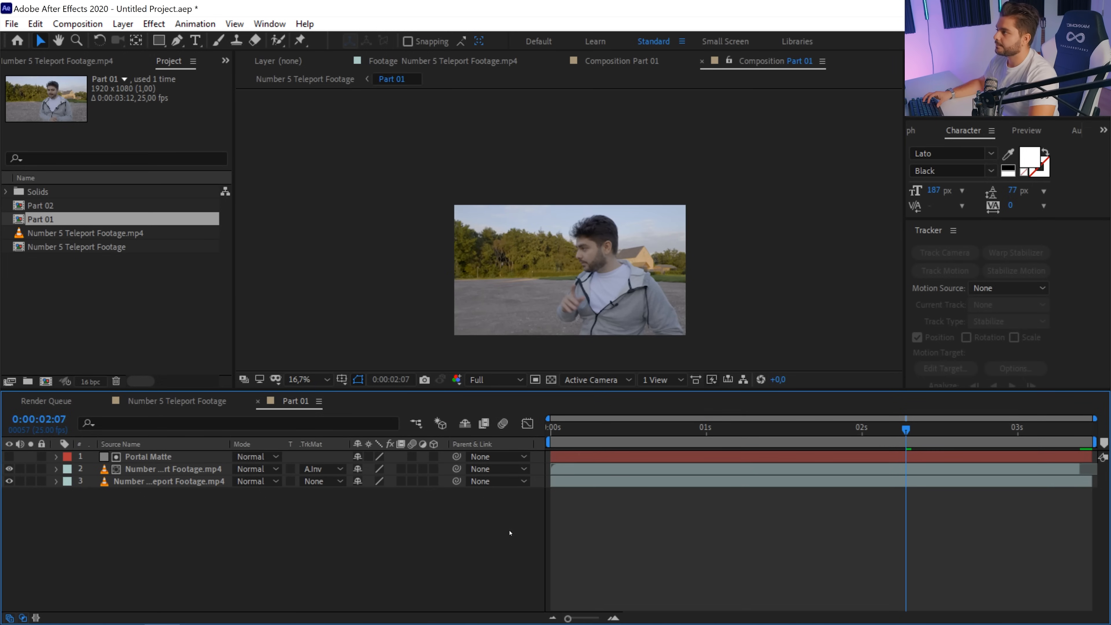
At 0:00:02:12, set the Portal Matte mask's feather to 102 pixels to soften the cut edge
left_click_drag(905, 430, 936, 441)
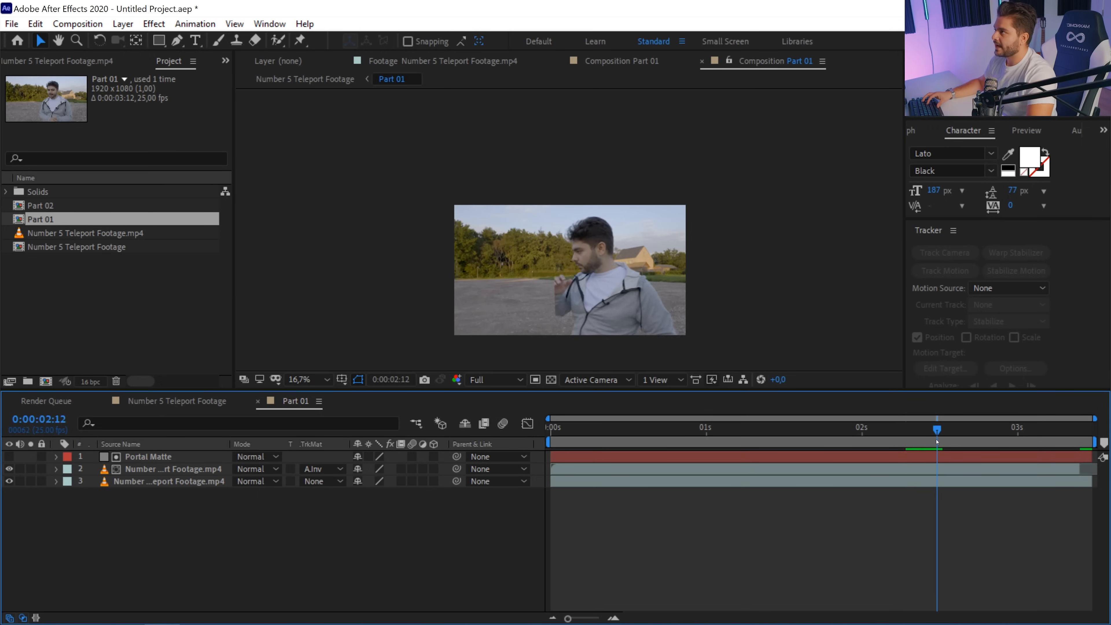
key("period")
key("period")
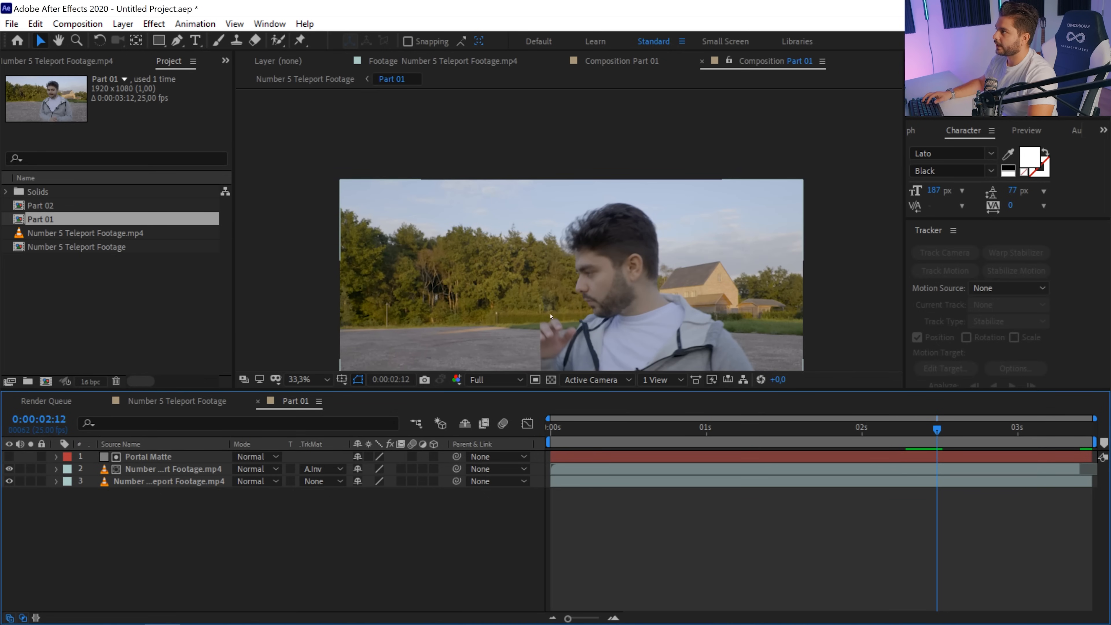
left_click_drag(551, 316, 548, 249)
left_click(126, 459)
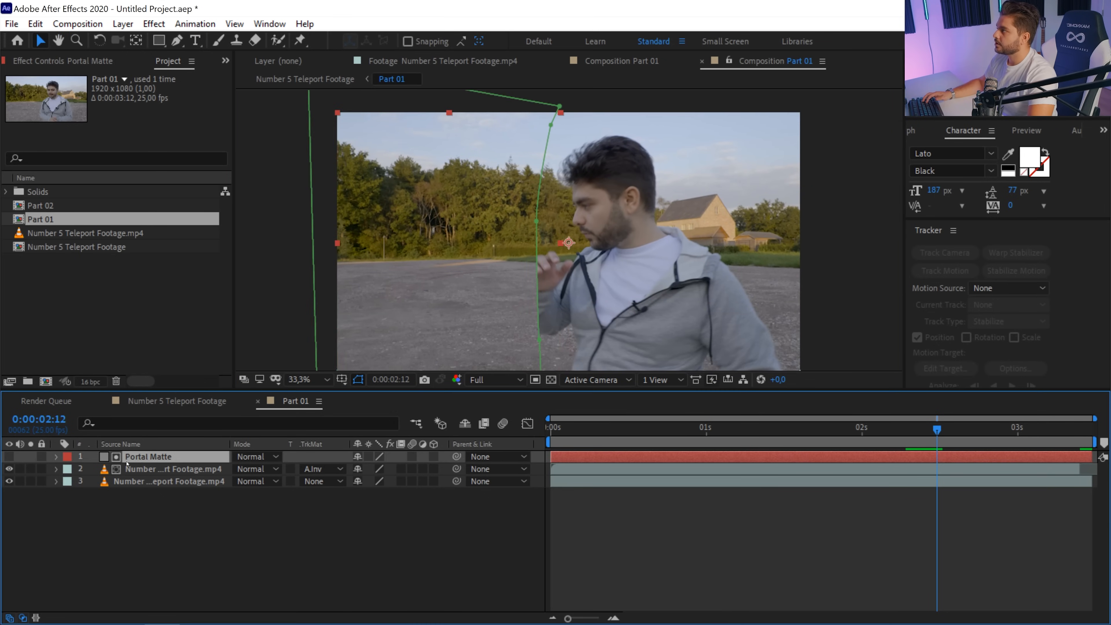
key("f")
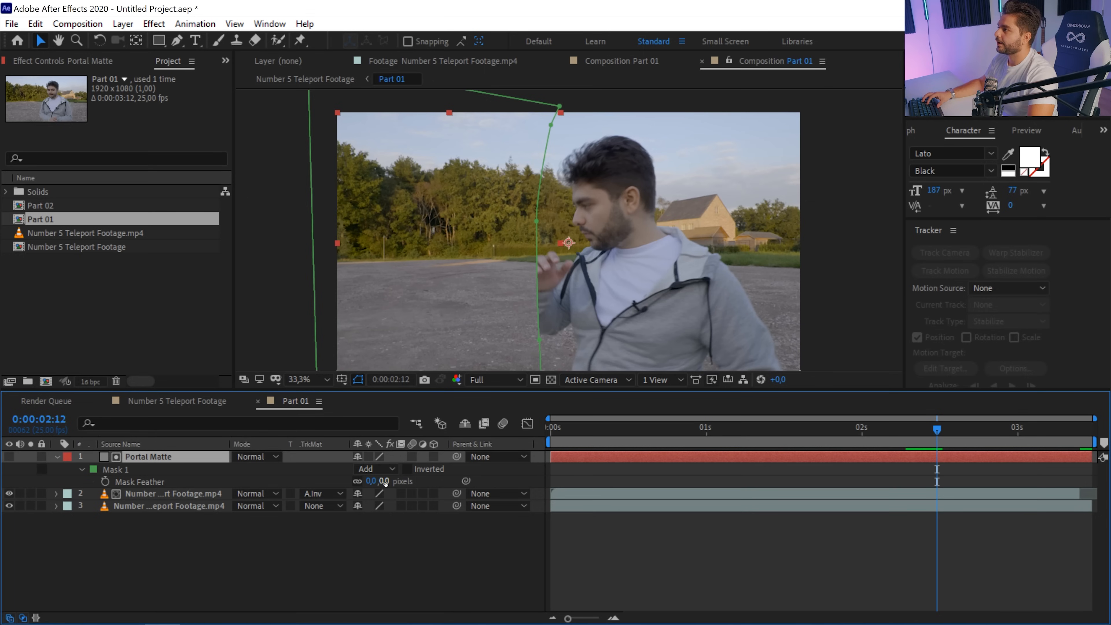
left_click_drag(384, 481, 426, 480)
left_click(459, 530)
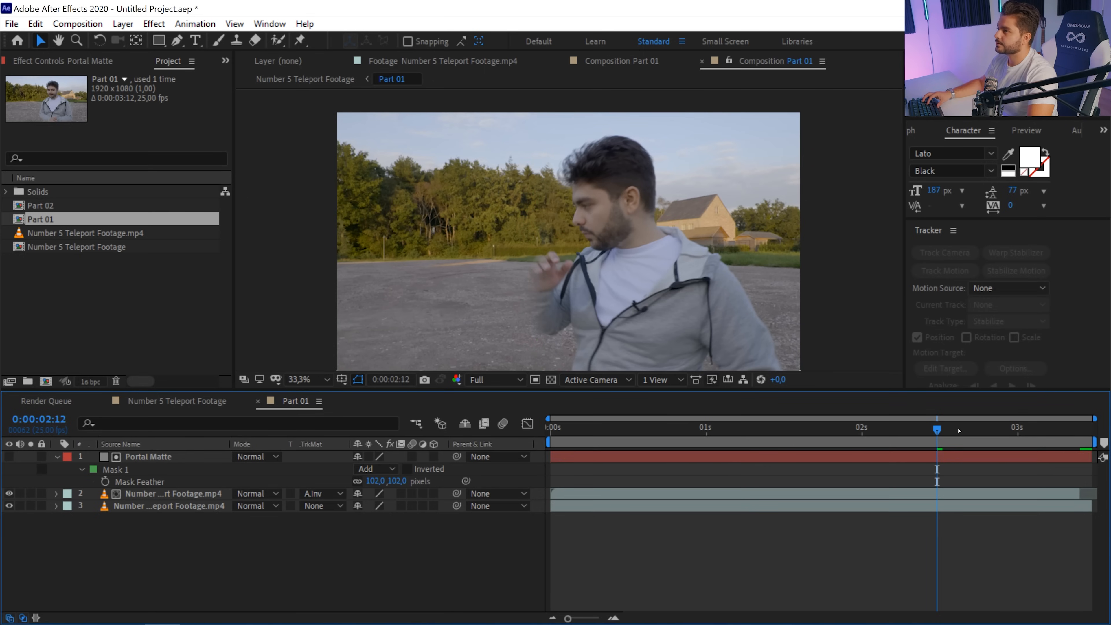
Start the work area at 0:00:02:06 and preview the man moving past the feathered matte edge
left_click_drag(942, 433, 968, 436)
left_click_drag(992, 440, 1037, 440)
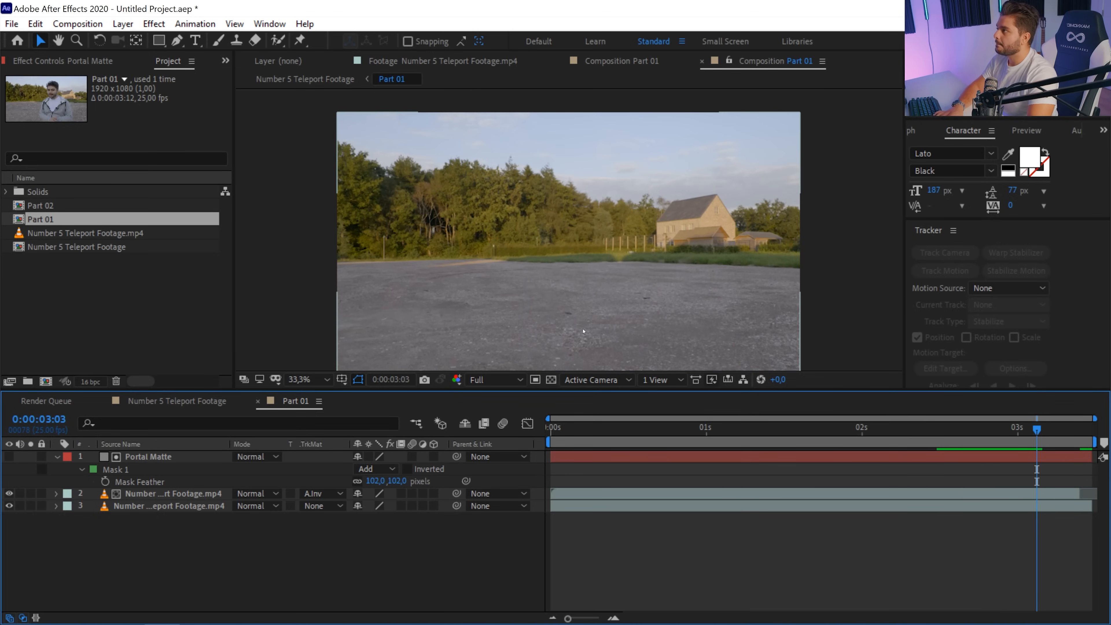
left_click(307, 380)
left_click(333, 139)
left_click_drag(1036, 431, 899, 433)
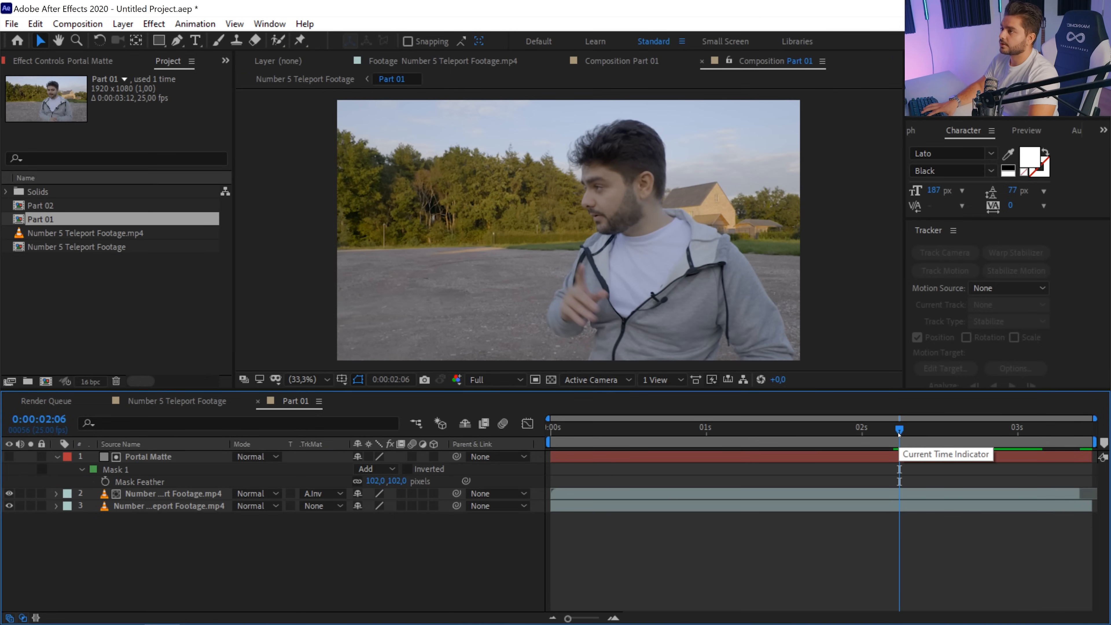
key("b")
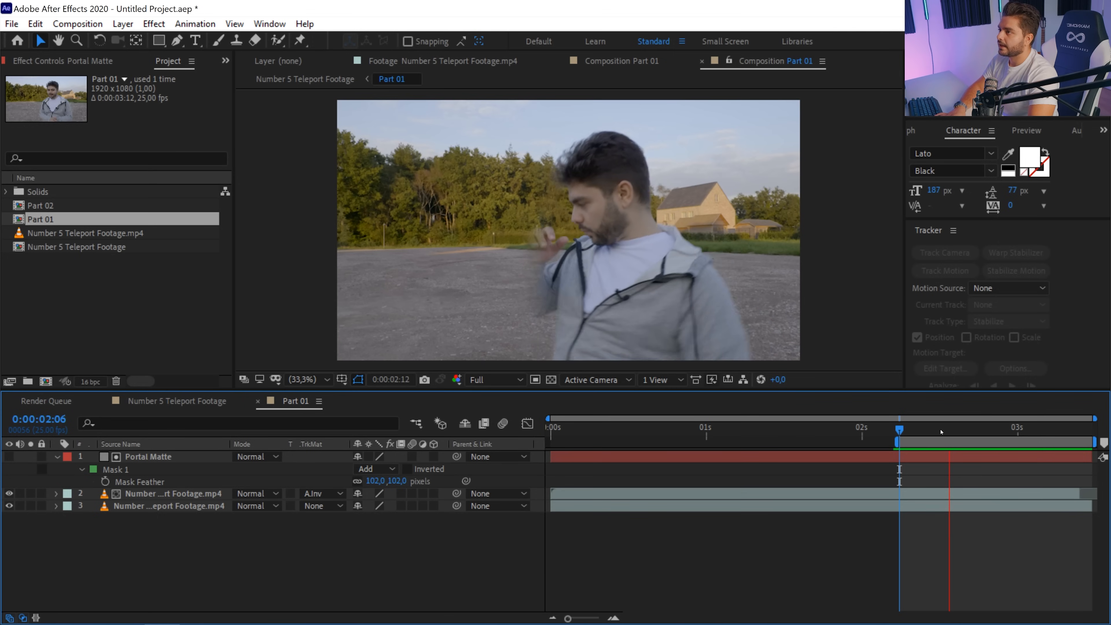
left_click_drag(949, 431, 992, 430)
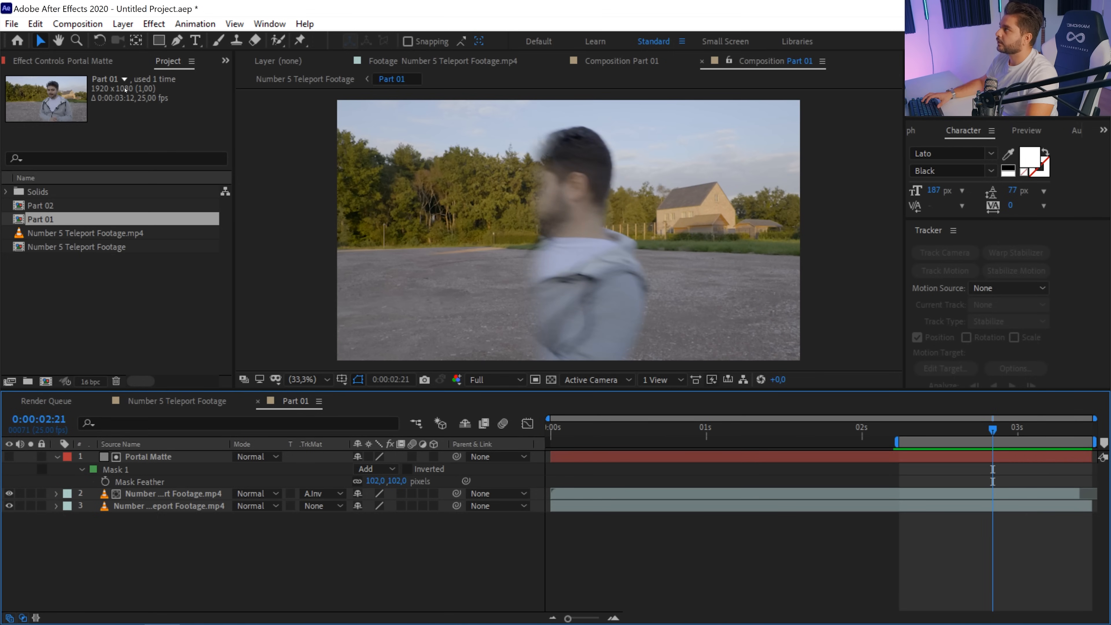
Create a composition named Portal Design, 1080 x 1080 px at 25 fps, with a duration of 0:00:30:00
left_click(78, 24)
left_click(96, 40)
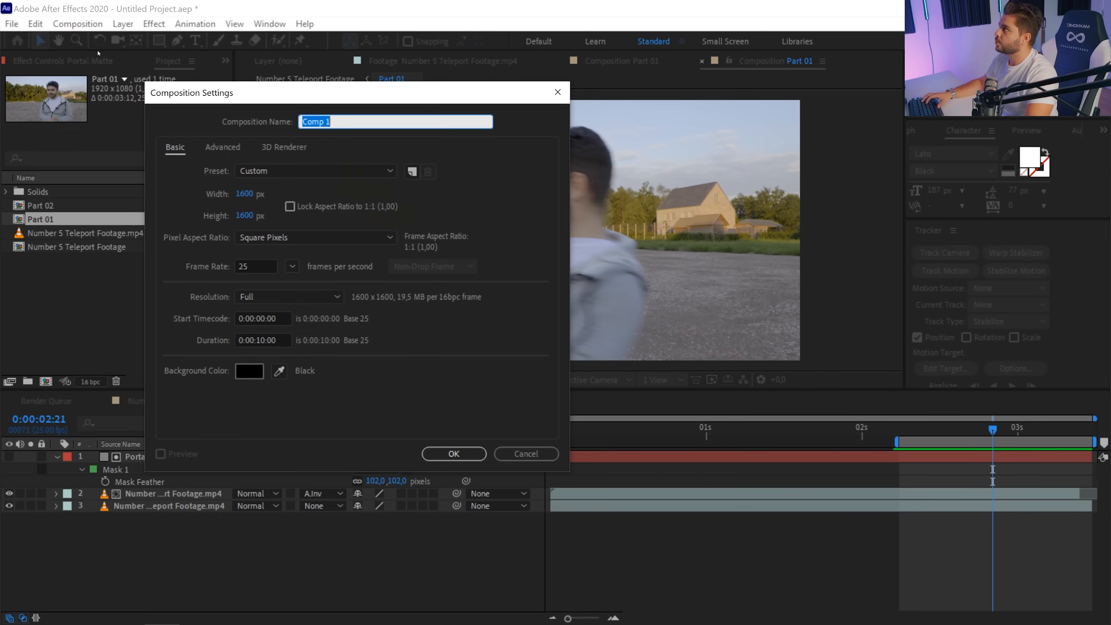
left_click(247, 196)
type("1080")
key("Tab")
type("1080")
key("Tab")
type("Portal Design")
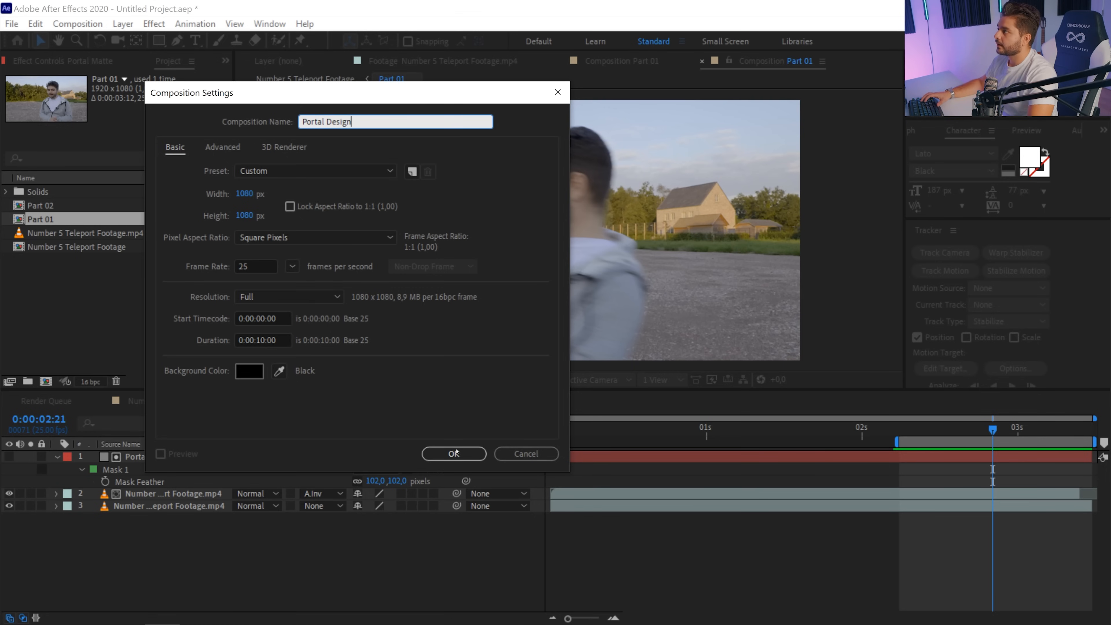
left_click(259, 340)
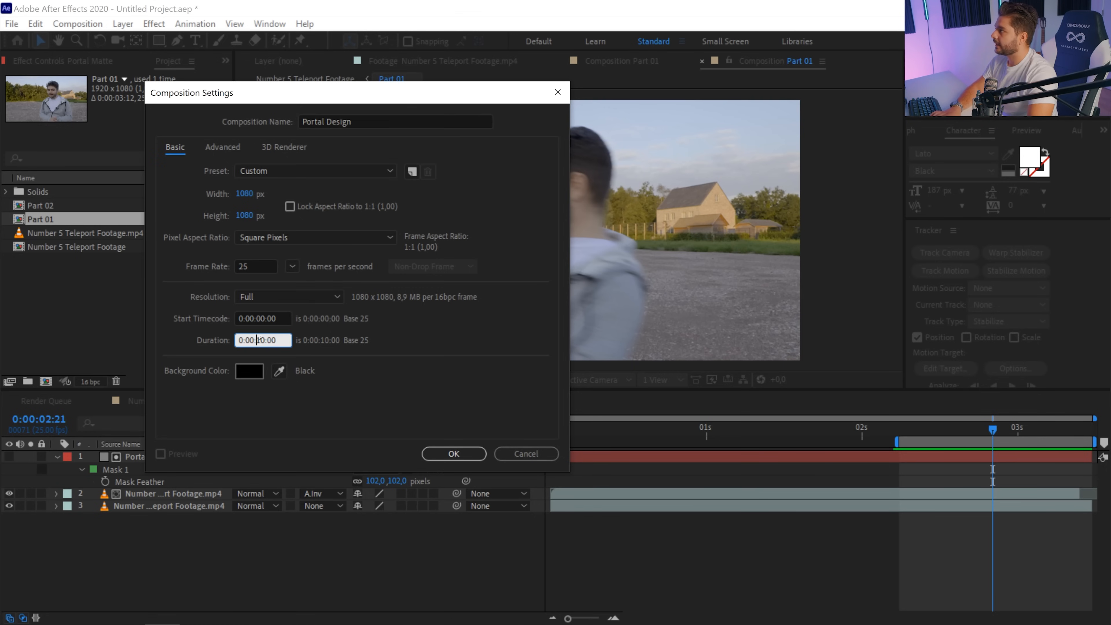
type("3")
left_click(442, 453)
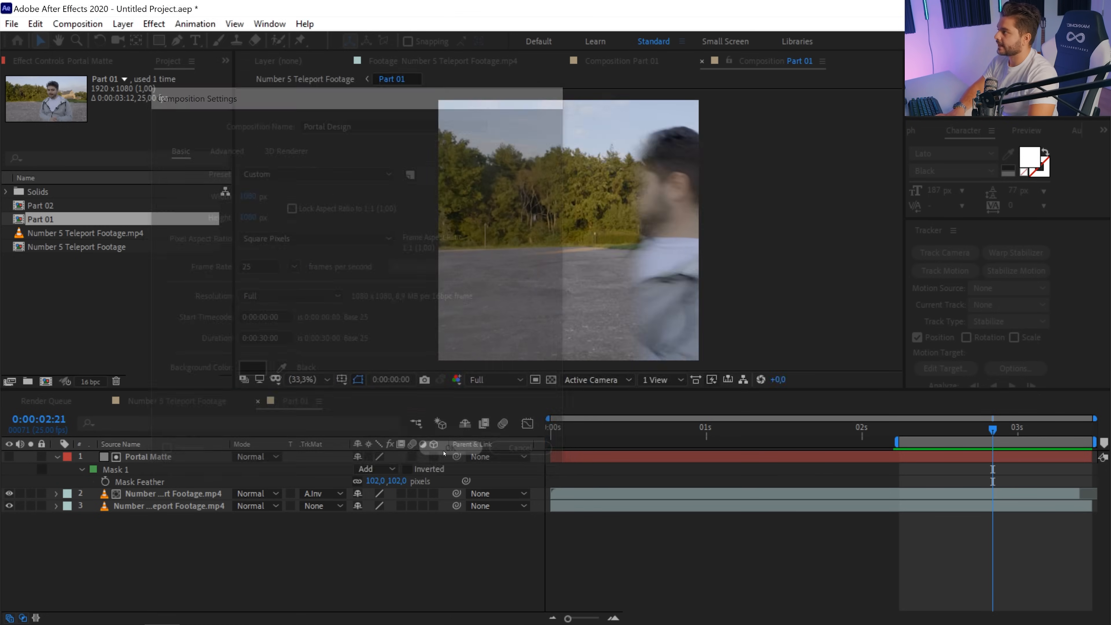
Add a gray solid at composition size, 1080 x 1080 px, to Portal Design
right_click(306, 478)
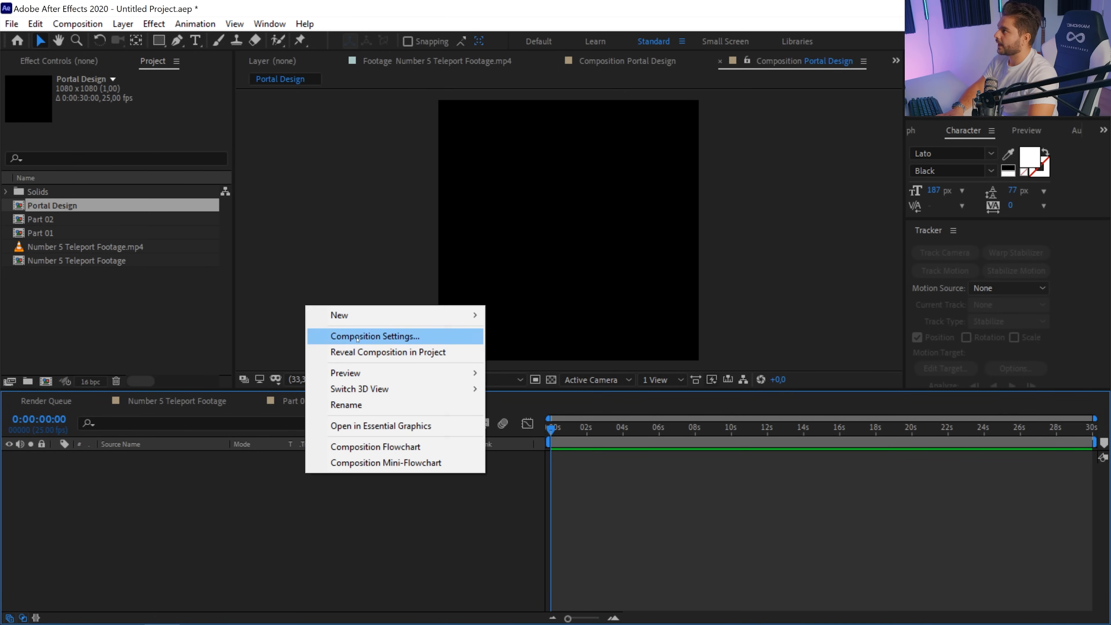
mouse_move(437, 315)
left_click(519, 351)
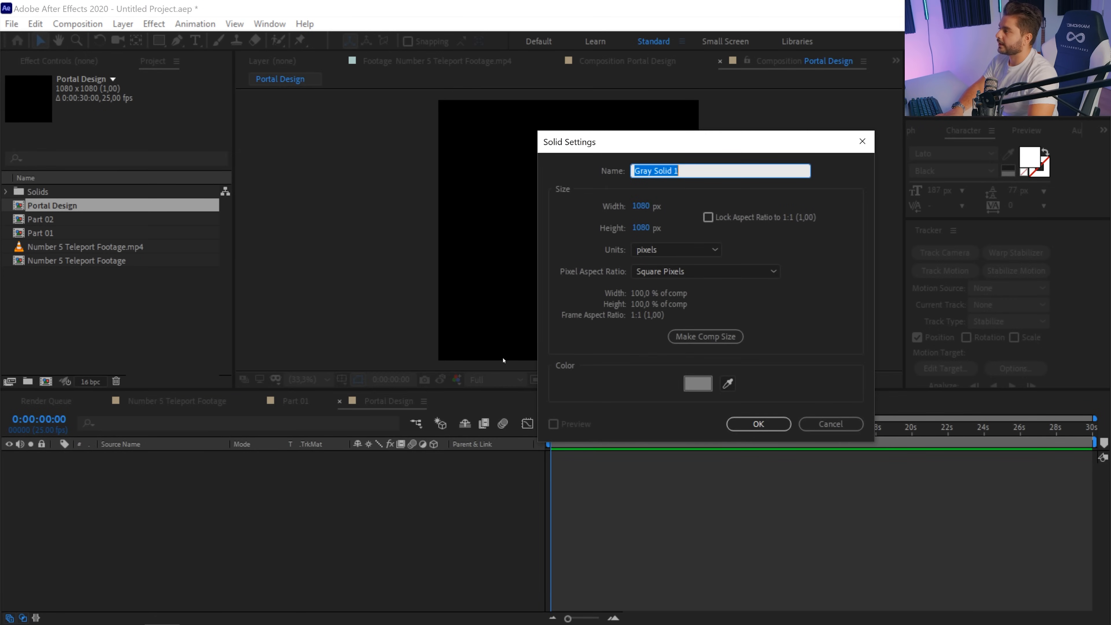
left_click(706, 337)
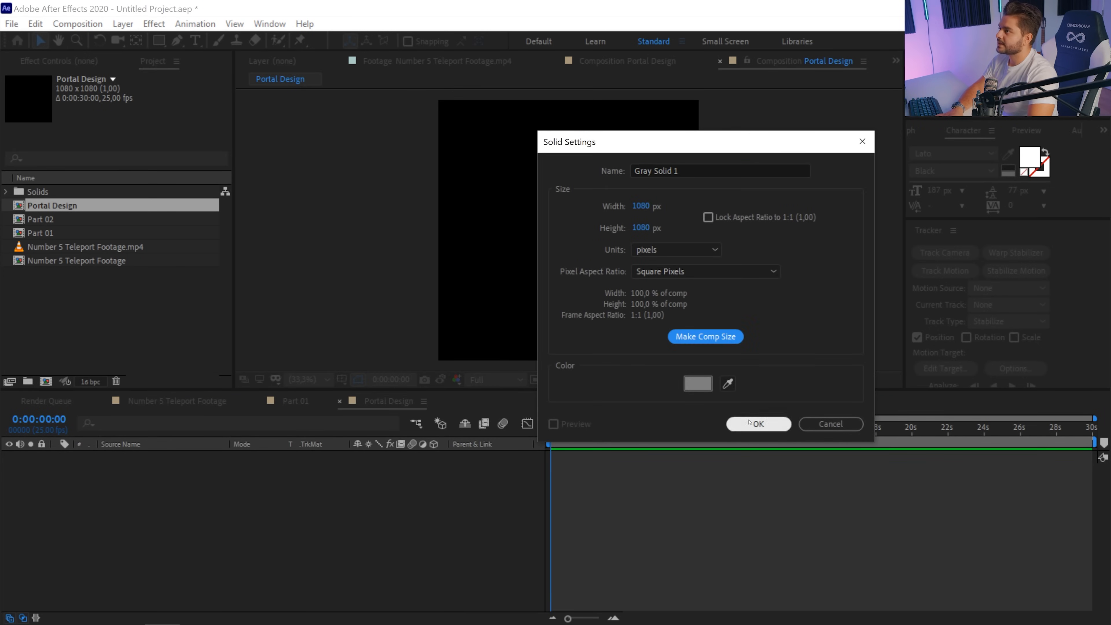
left_click(758, 424)
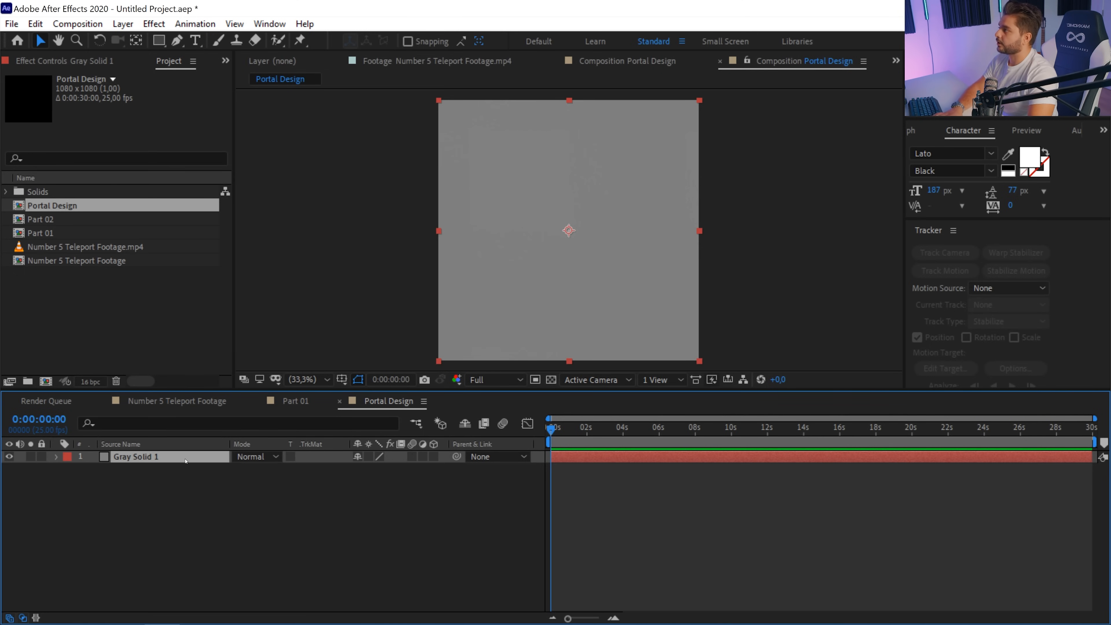
Apply the Fractal Noise effect to the gray solid
key("ctrl+space")
type("fra")
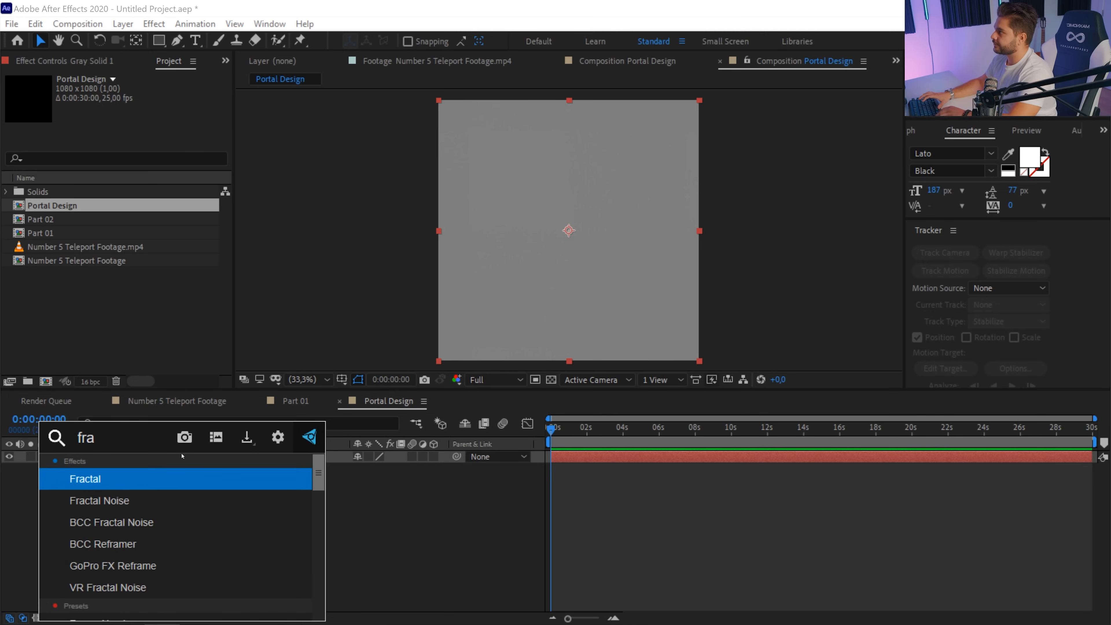
key("Down")
key("Return")
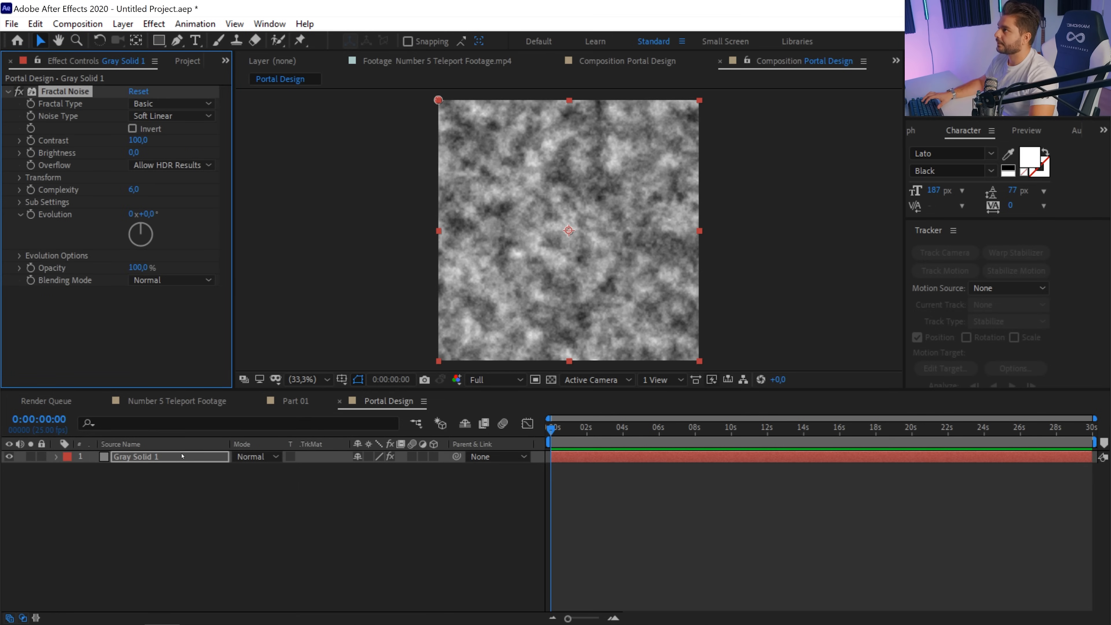
Drive the Fractal Noise Evolution with the expression time*200 and preview the moving noise
left_click(31, 215, "alt")
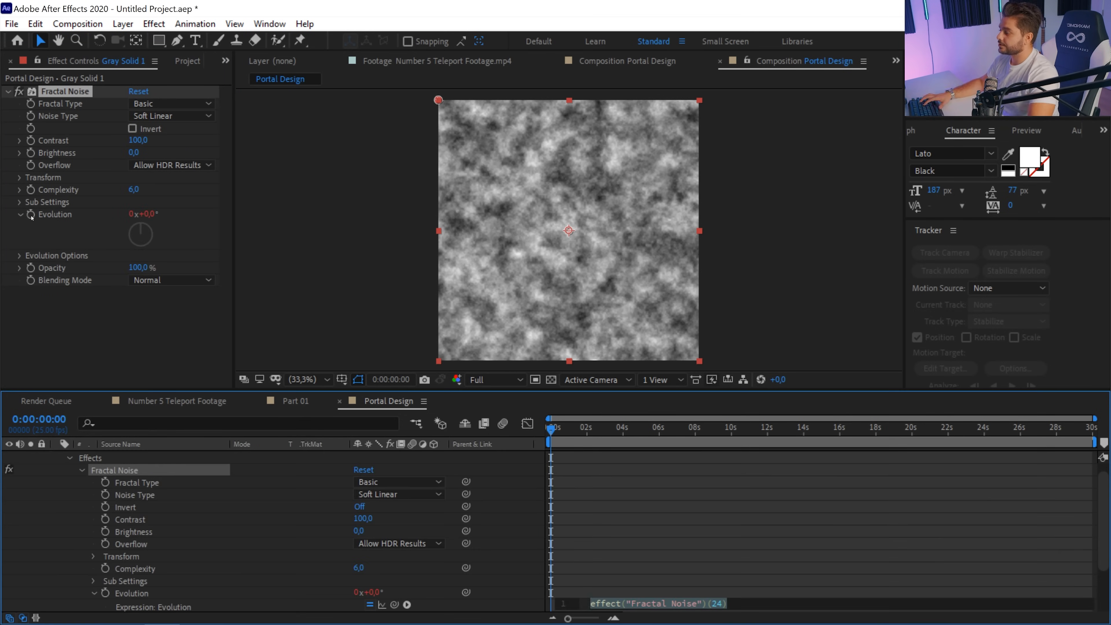
type("time")
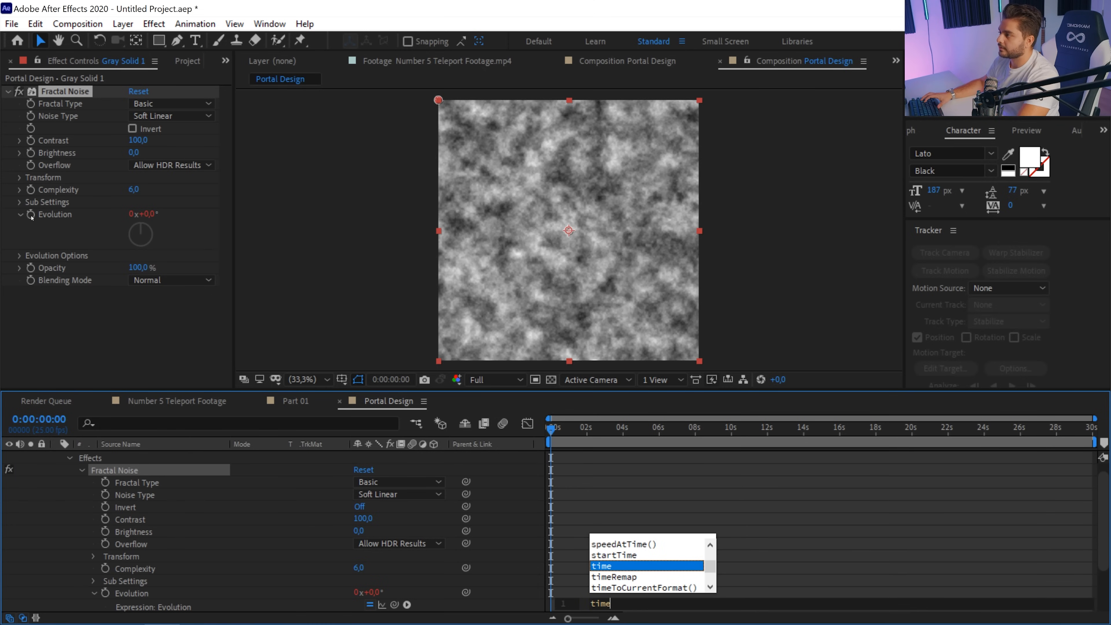
type("*")
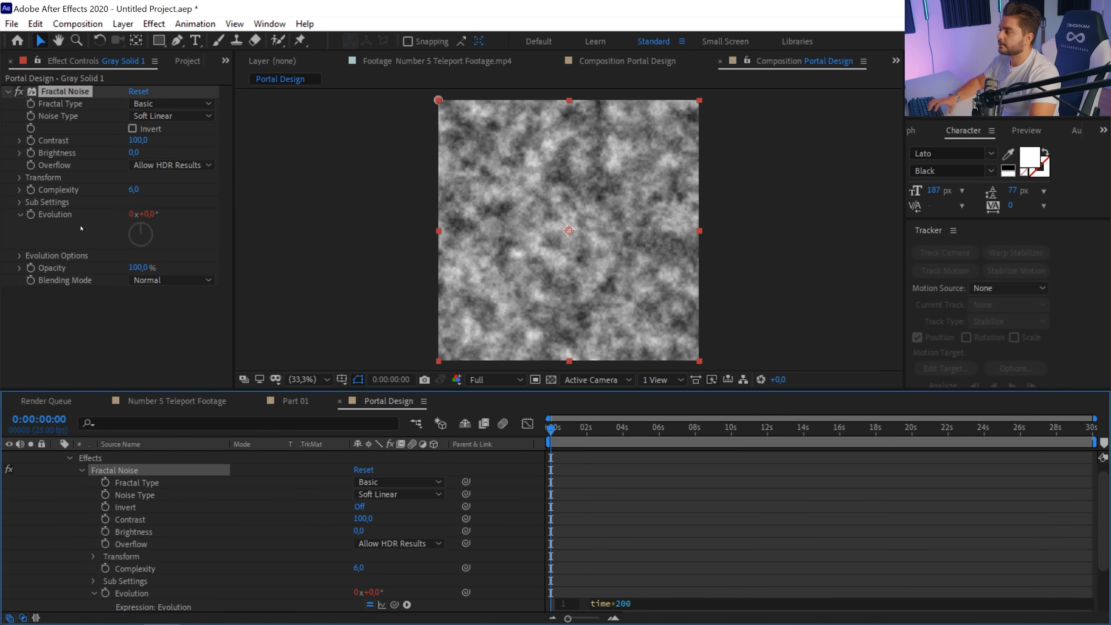
left_click(610, 503)
key("space")
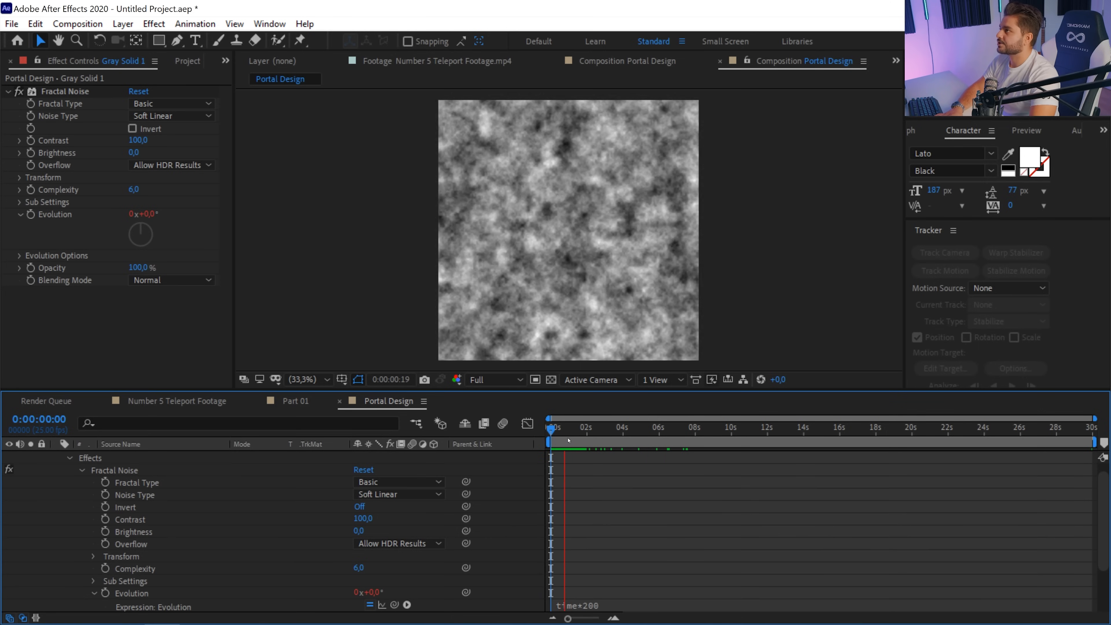
key("space")
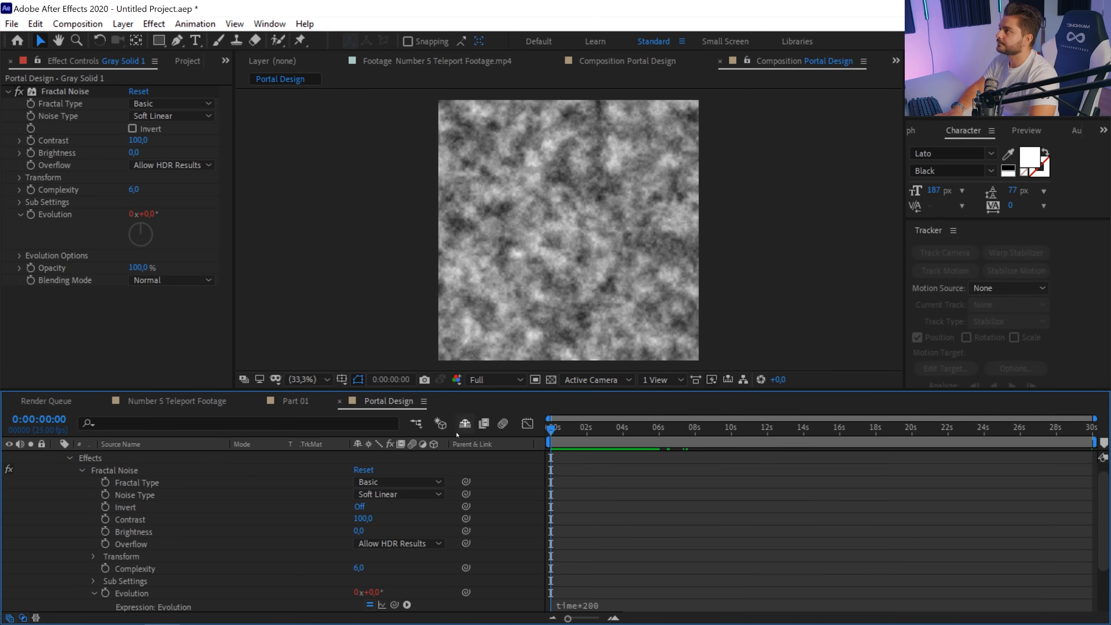
left_click(171, 104)
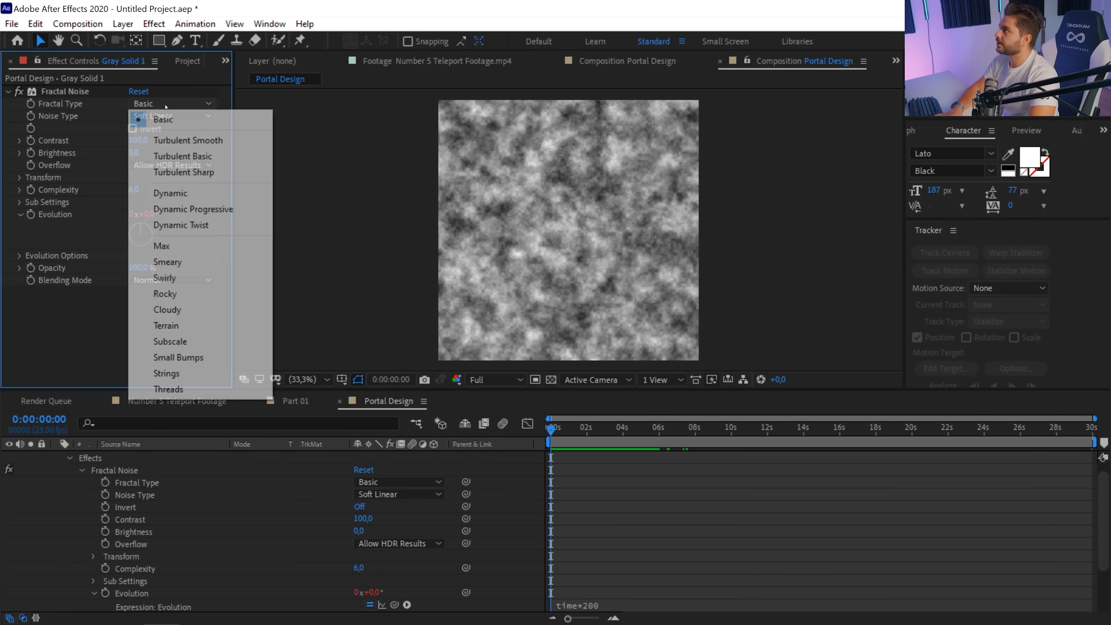
left_click(157, 118)
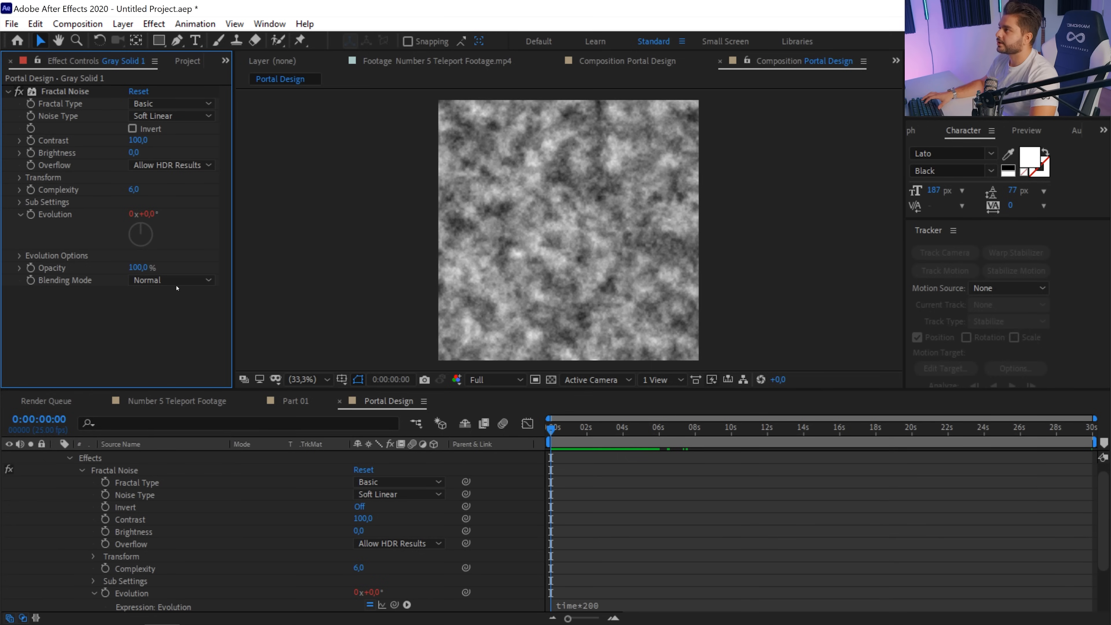
key("ctrl+space")
key("Escape")
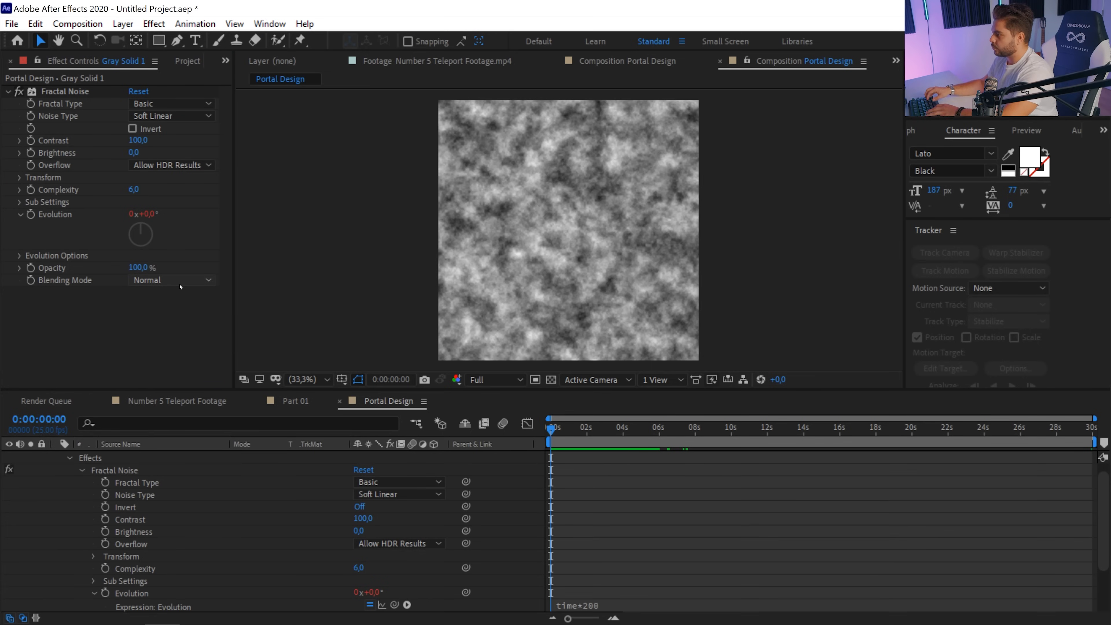
key("ctrl+space")
key("w")
Apply the Twirl effect to the gray solid and set its Angle to 180°
left_click(168, 482)
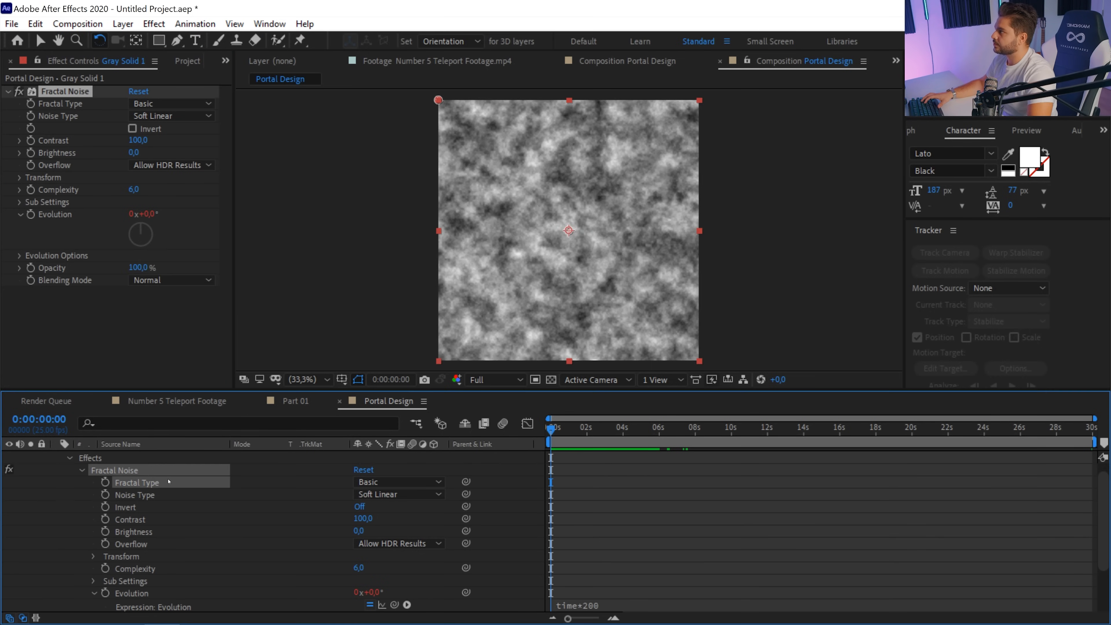
scroll(169, 482, "up", 1)
left_click(139, 458)
key("ctrl+space")
type("twirl")
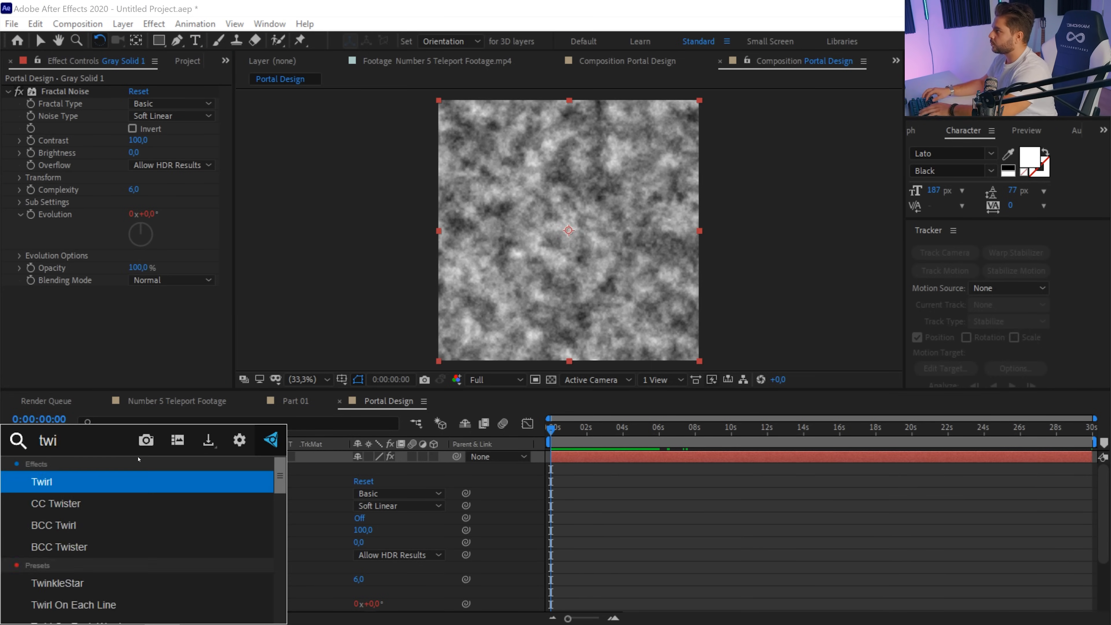
key("Return")
key("v")
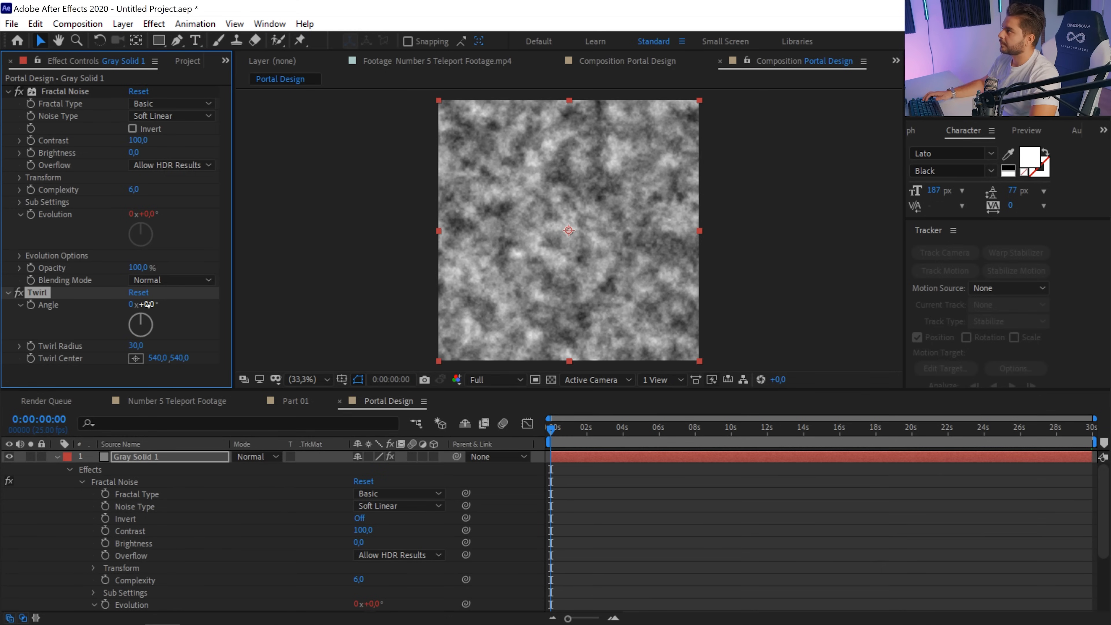
left_click_drag(145, 302, 292, 319)
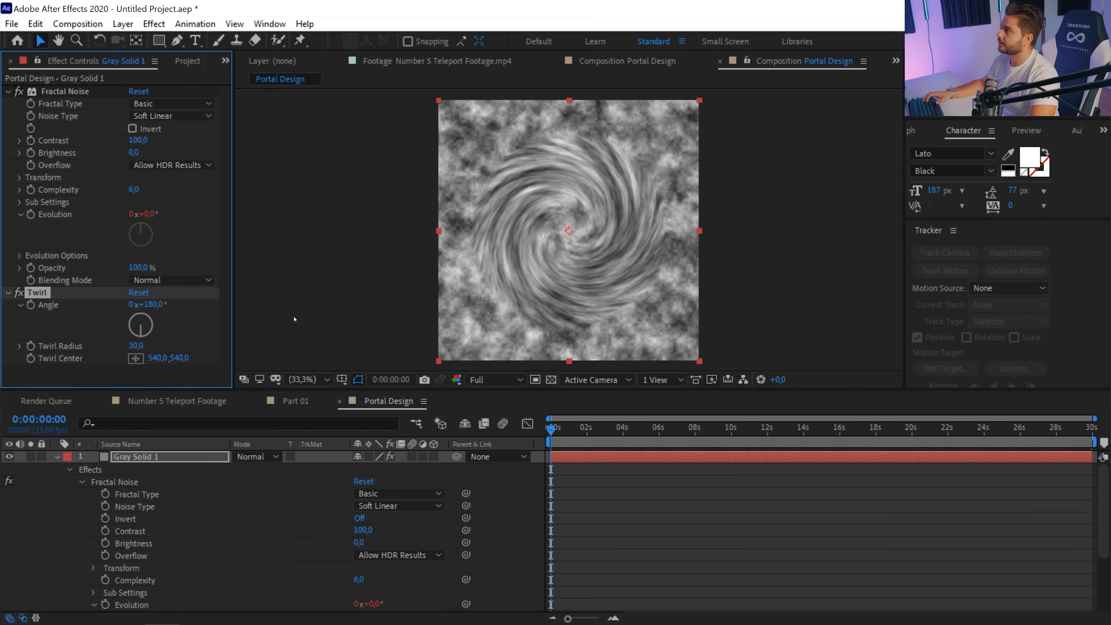
Draw a circular mask around the swirl on the gray solid and set its Mask Feather to 163 pixels
left_click(163, 41)
left_click_drag(165, 41, 197, 68)
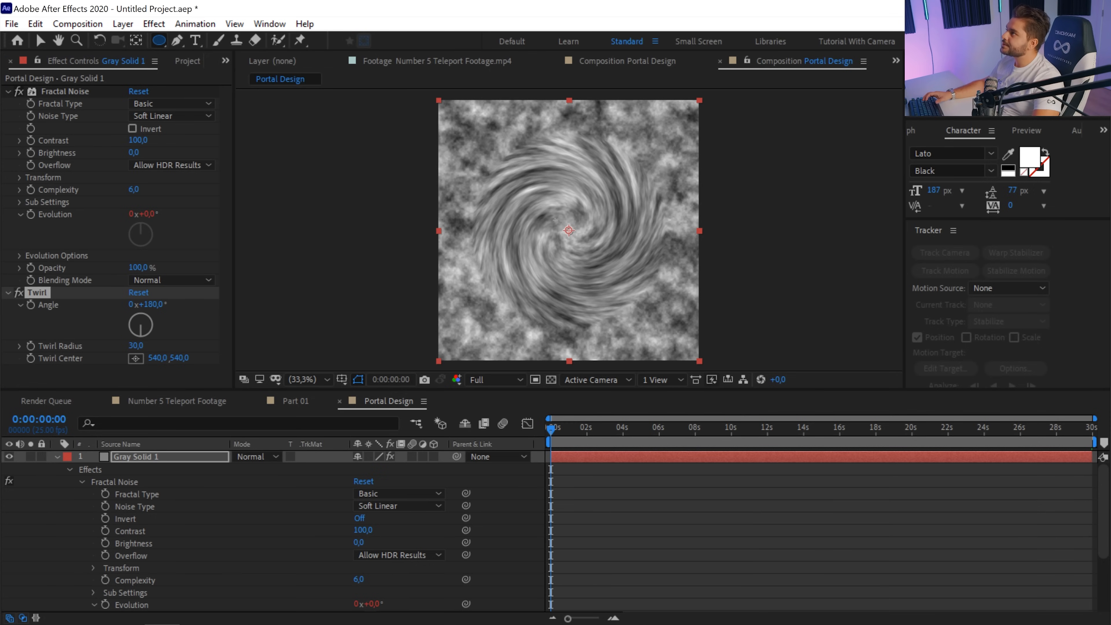
mouse_move(460, 117)
left_mouse_down()
mouse_move(597, 243)
mouse_move(651, 323)
mouse_move(683, 345)
mouse_move(681, 327)
left_mouse_up()
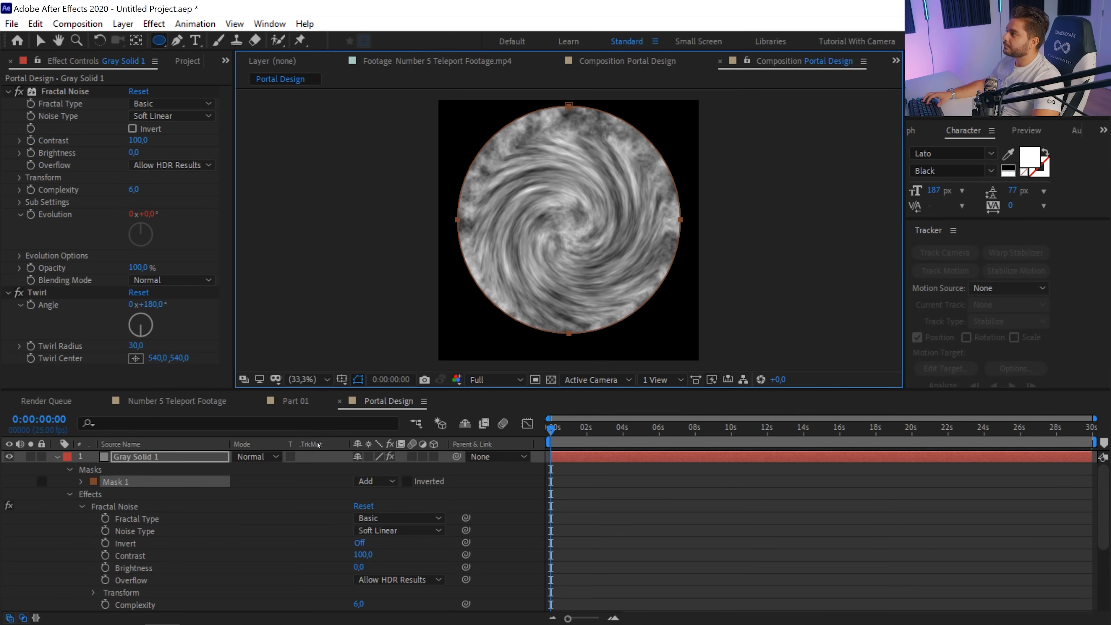
key("f")
left_click_drag(383, 481, 506, 485)
left_click(569, 466)
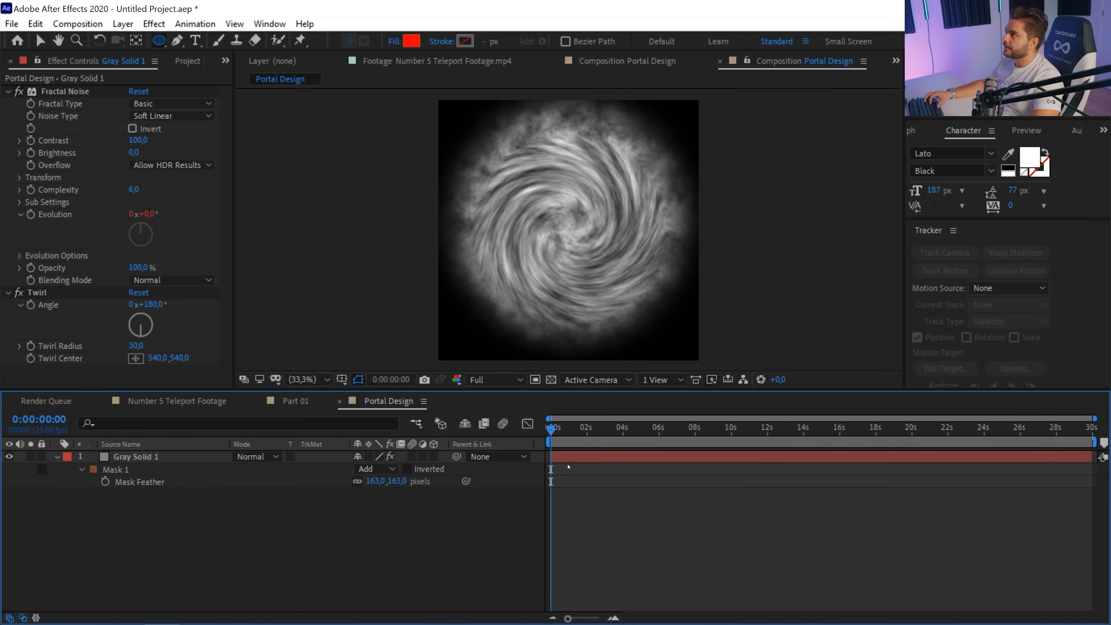
Keyframe the Twirl Angle at the composition's first frame and set it to 1x+92° at 0:00:29:24
mouse_move(553, 430)
left_mouse_down()
mouse_move(595, 431)
mouse_move(548, 433)
left_mouse_up()
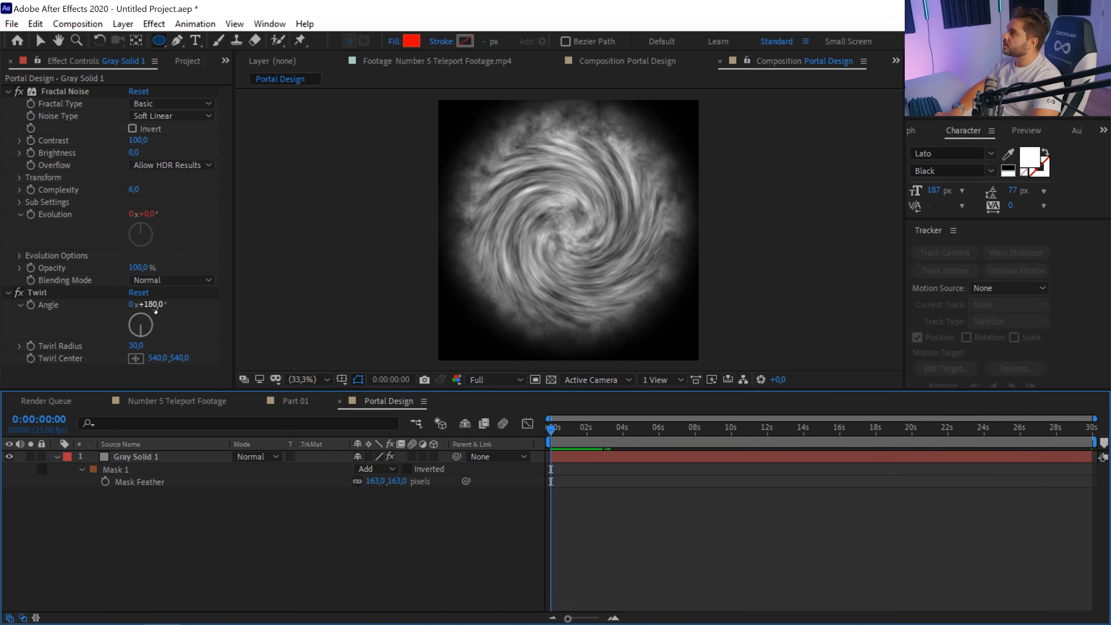
left_click(29, 312)
left_click_drag(553, 431, 1097, 442)
left_click_drag(140, 309, 533, 332)
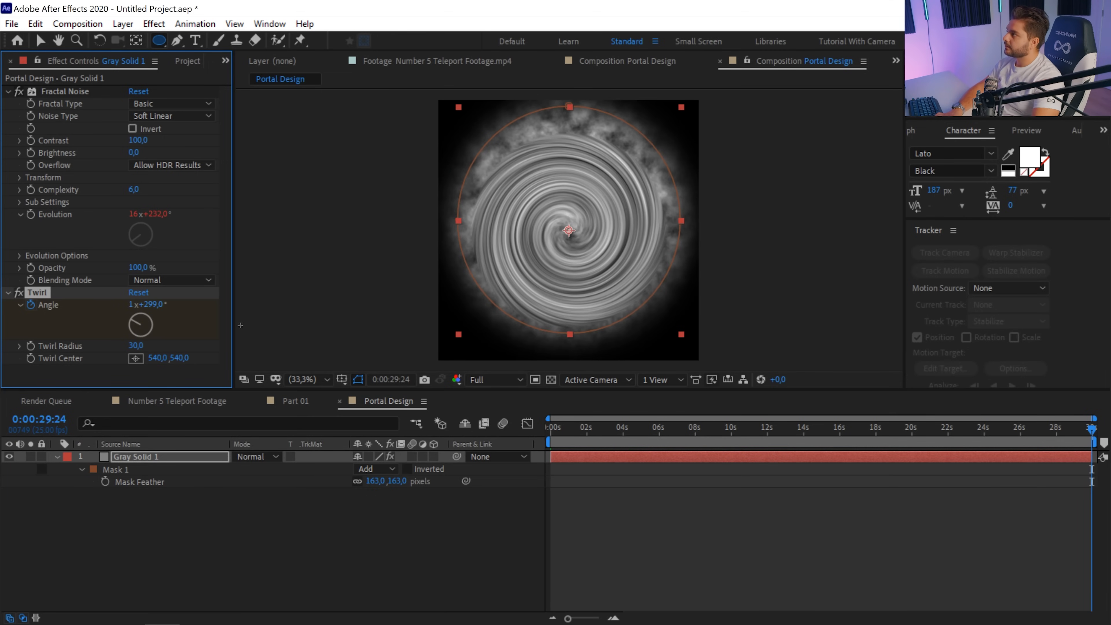
left_click_drag(150, 304, 19, 324)
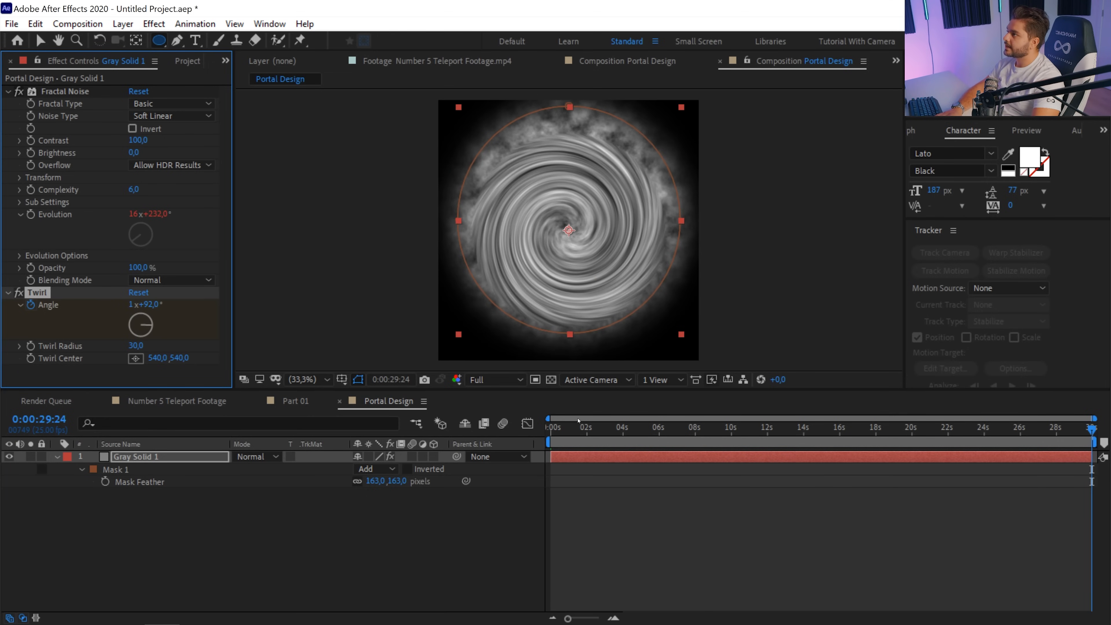
Start the Portal Design work area at 0:00:02:23 and preview the swirling portal
left_click_drag(552, 433, 603, 436)
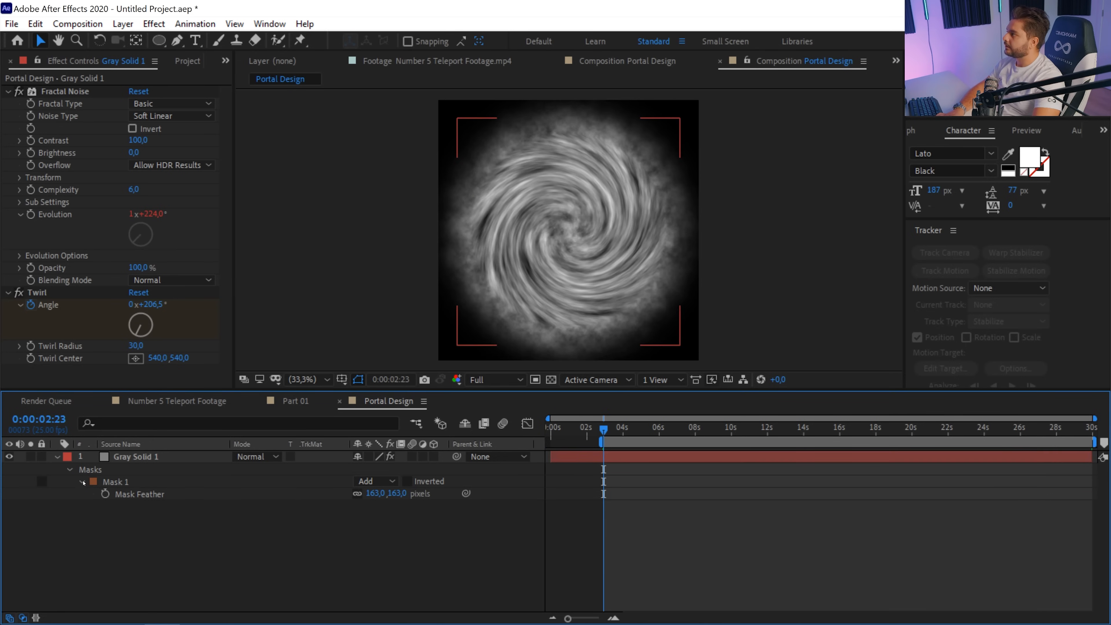
left_click(83, 482)
left_click(82, 482)
left_click_drag(357, 530, 322, 537)
key("space")
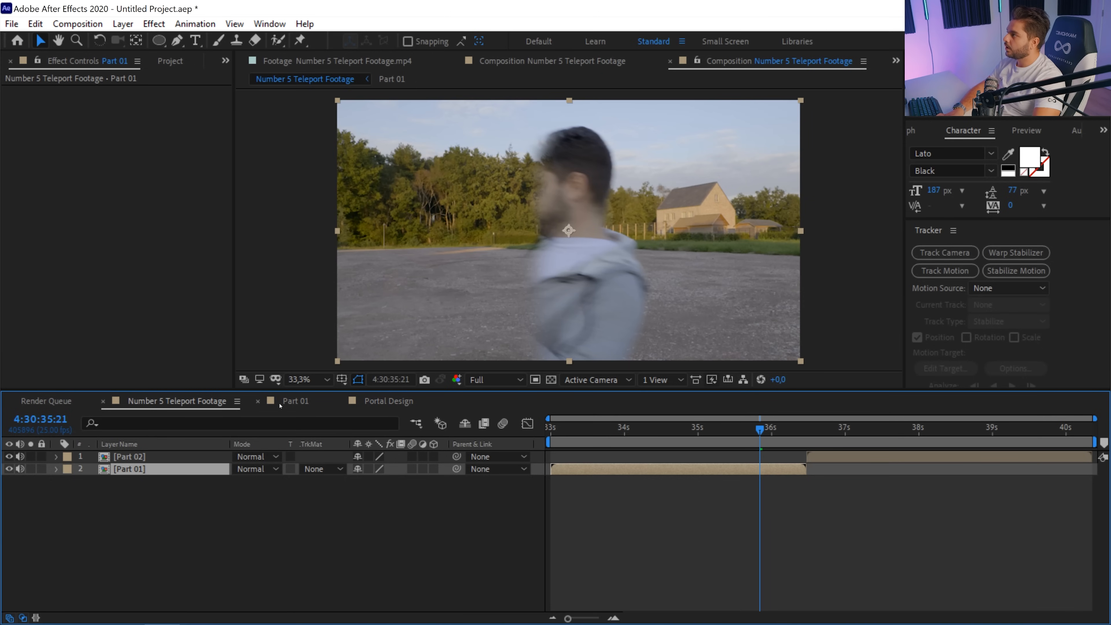
Add the Portal Design composition to Part 01 above the Portal Matte layer and make it a 3D layer
left_click(296, 401)
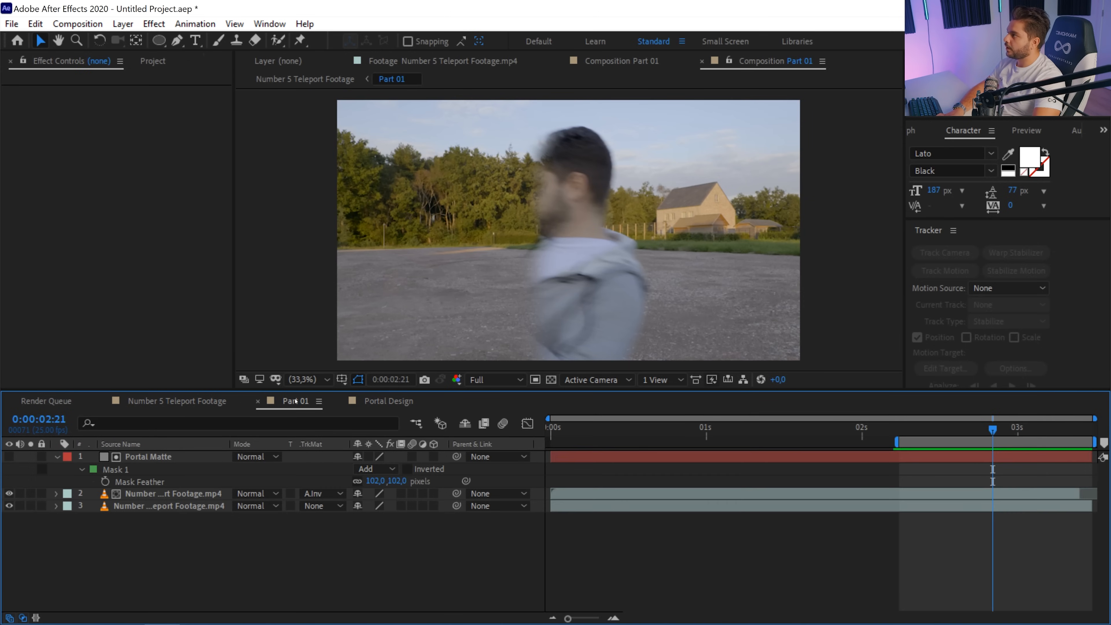
left_click(153, 60)
left_click_drag(44, 209, 147, 457)
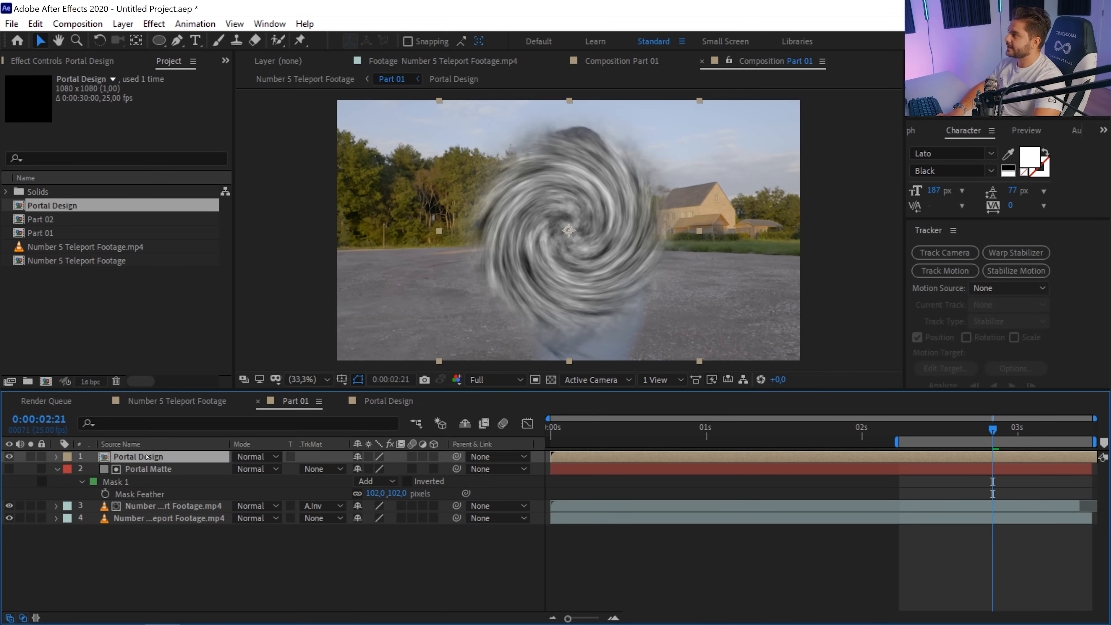
left_click(433, 456)
Rotate the Portal Design layer about its vertical axis until the swirl becomes a narrow upright ellipse
left_click(98, 41)
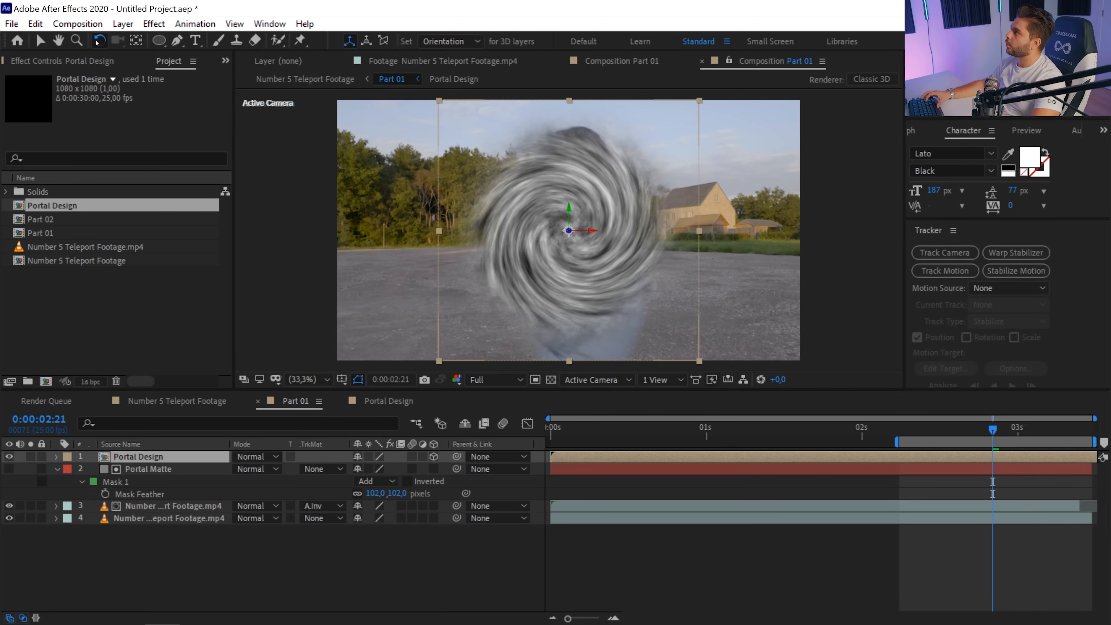
left_click(568, 216)
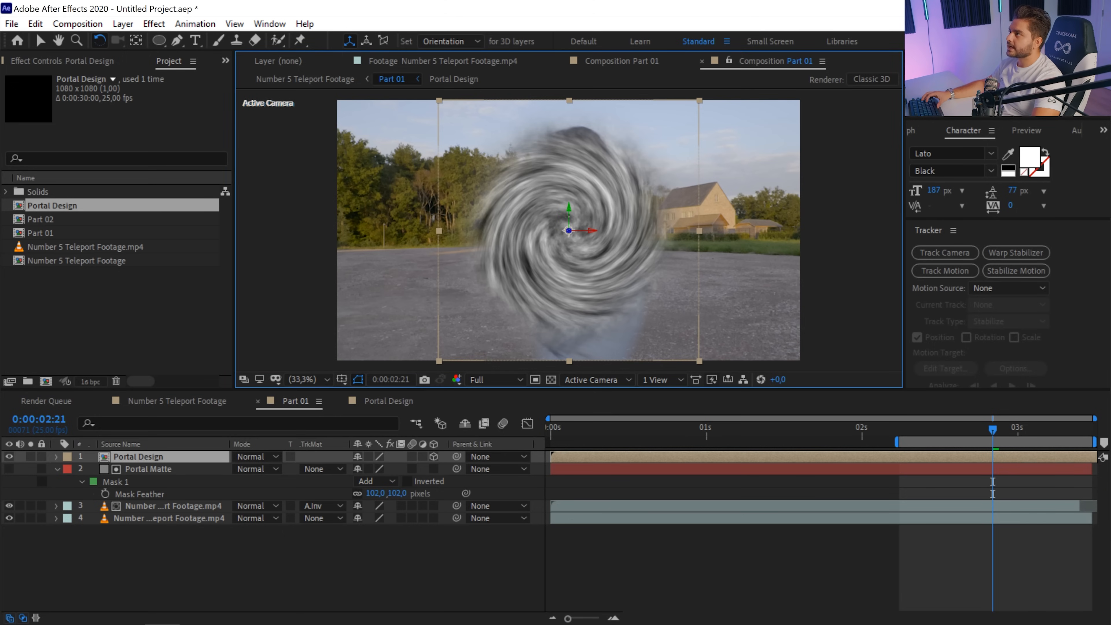
left_click_drag(570, 215, 589, 218)
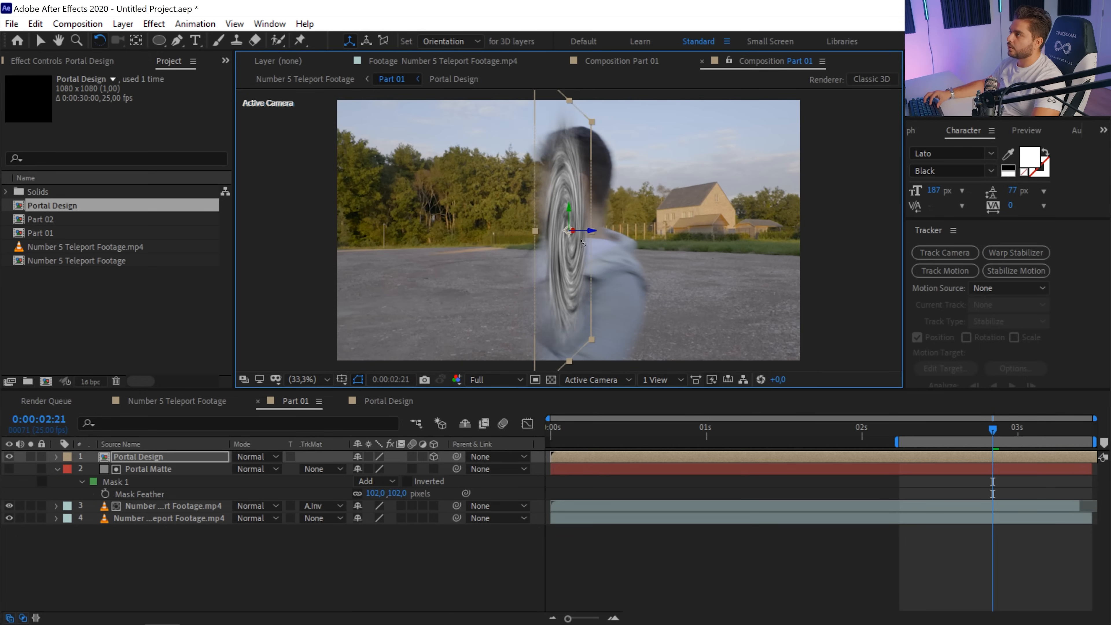
Enlarge the portal to about the full frame height and move it to the edge where the man is cut off
key("v")
left_click_drag(591, 339, 603, 374)
left_click_drag(547, 304, 520, 313)
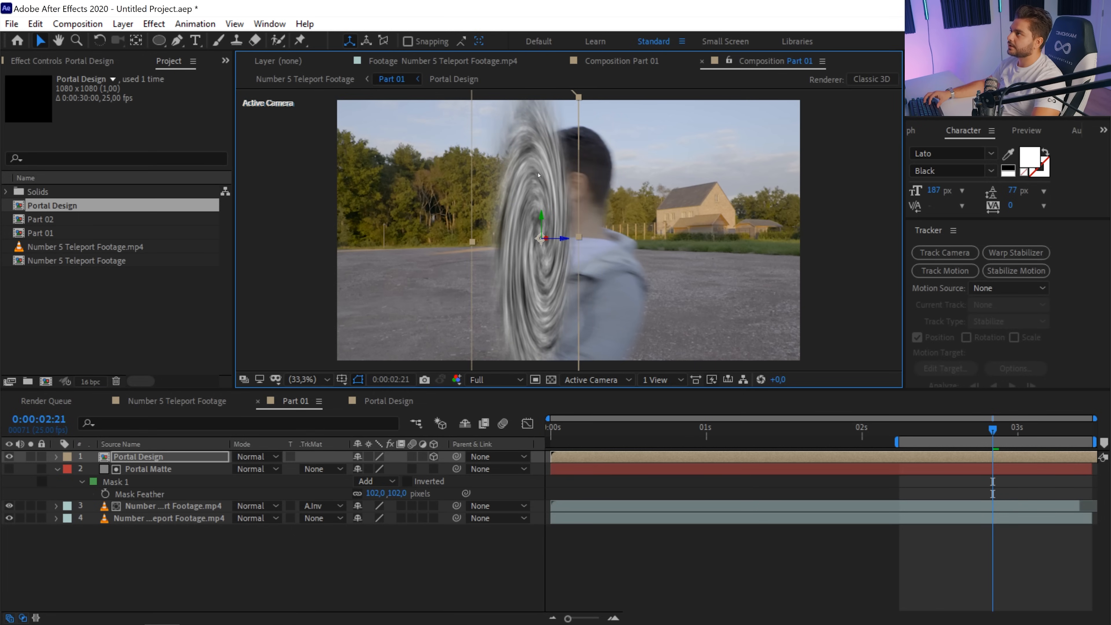
Turn the portal further edge-on about its vertical axis and nudge it left against the man's cut edge
key("w")
left_click_drag(541, 221, 542, 221)
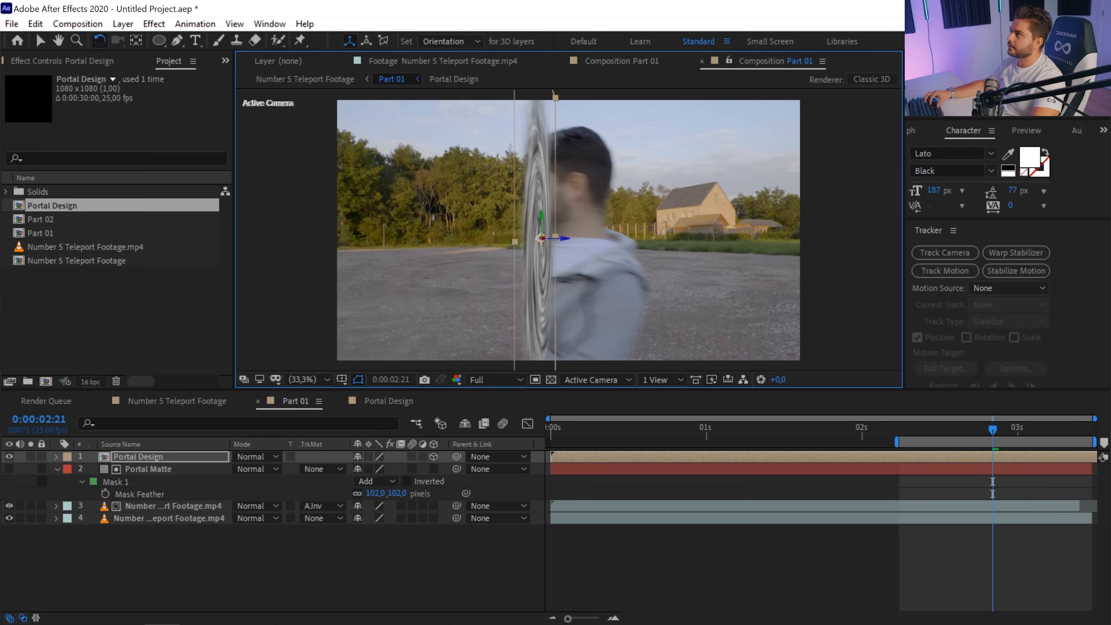
key("v")
left_click_drag(550, 278, 543, 282)
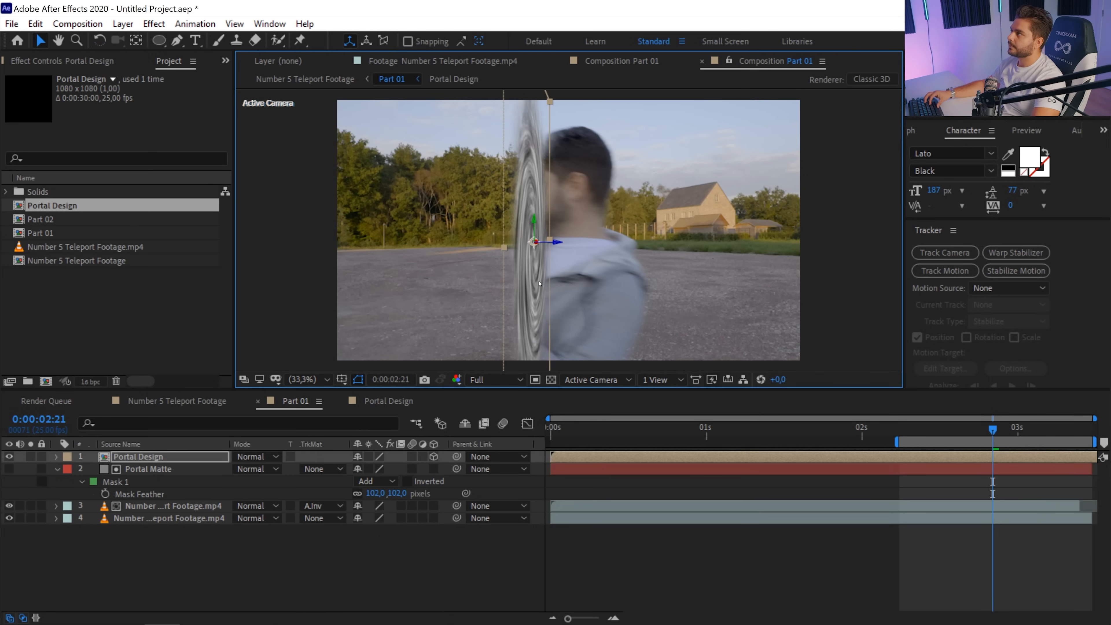
Add an adjustment layer to Part 01 and rename it Displacement
right_click(184, 587)
mouse_move(306, 425)
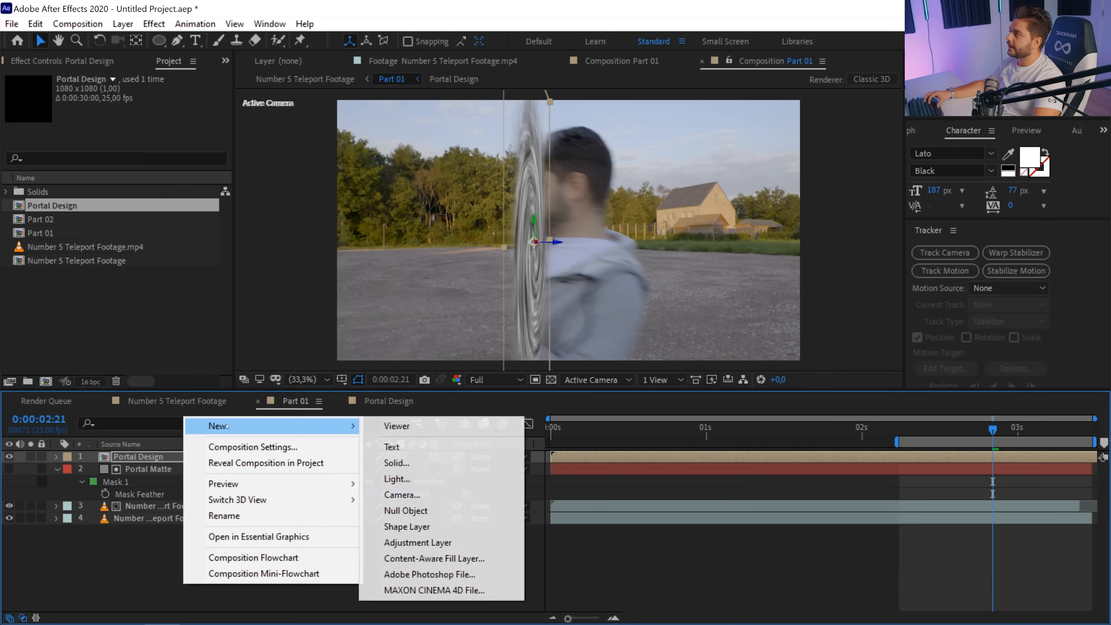
left_click(407, 542)
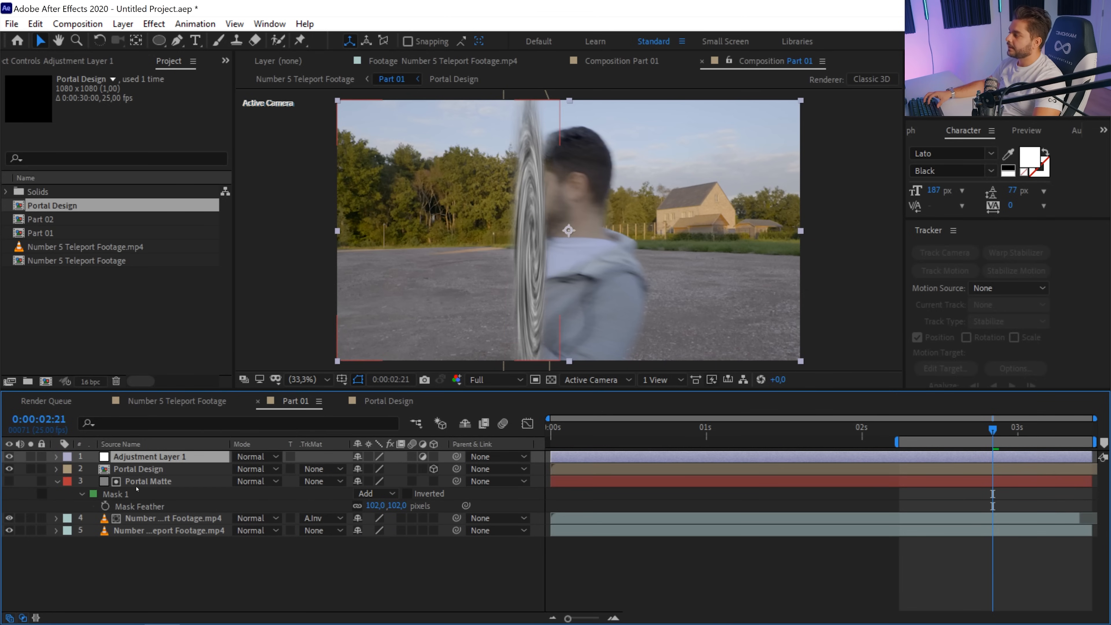
key("Return")
type("Displacement")
key("Return")
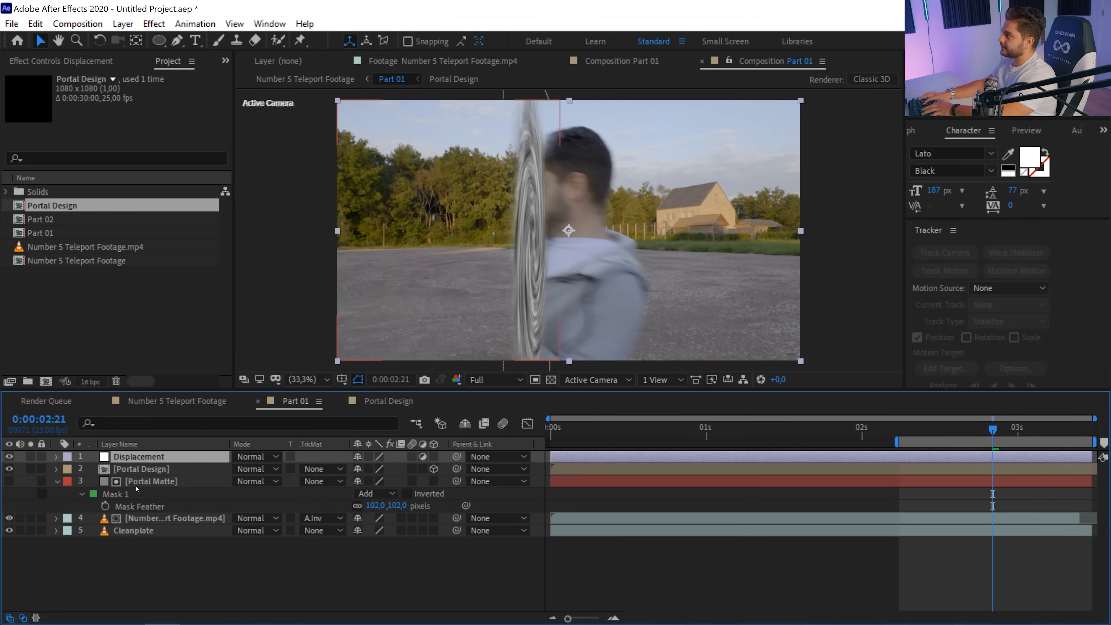
Apply the Displacement Map effect to the Displacement layer and use Portal Design as its map layer
key("ctrl+space")
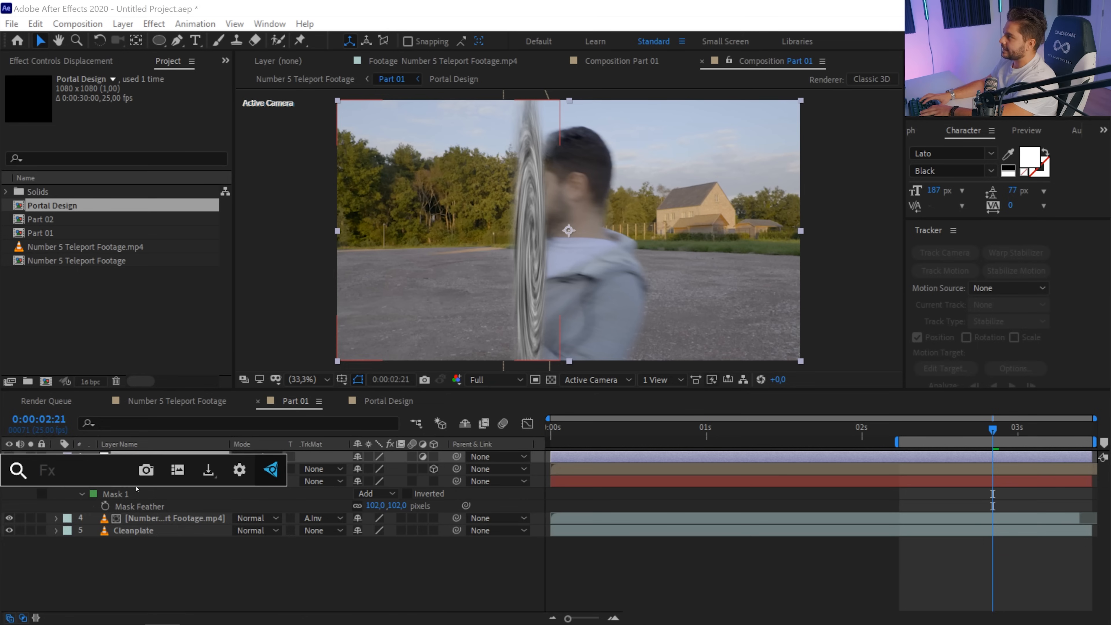
type("displ")
key("Return")
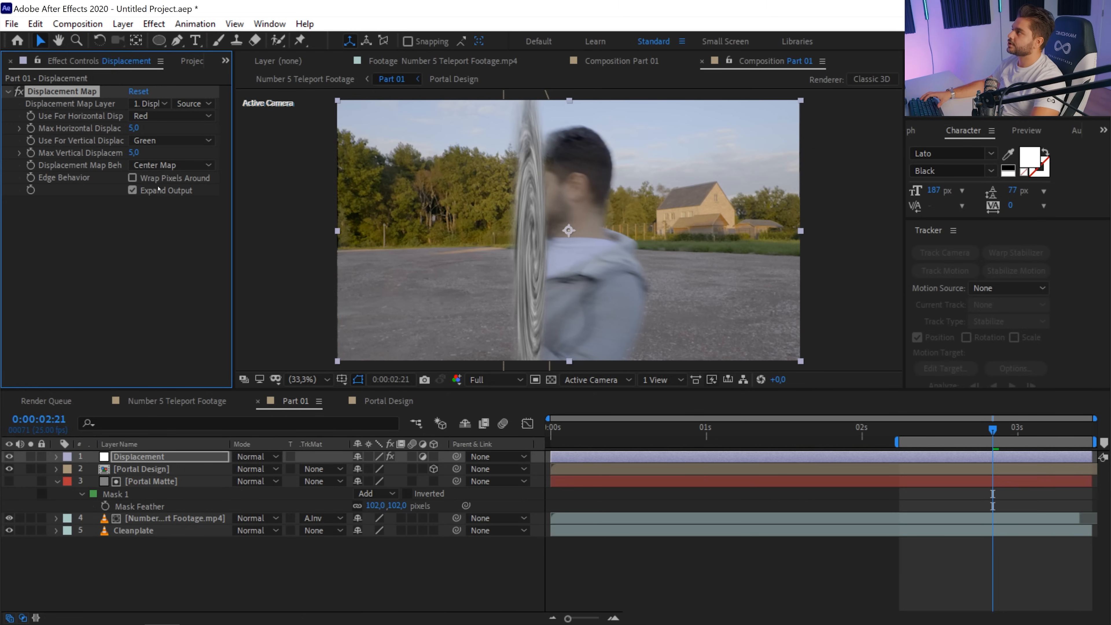
left_click(151, 104)
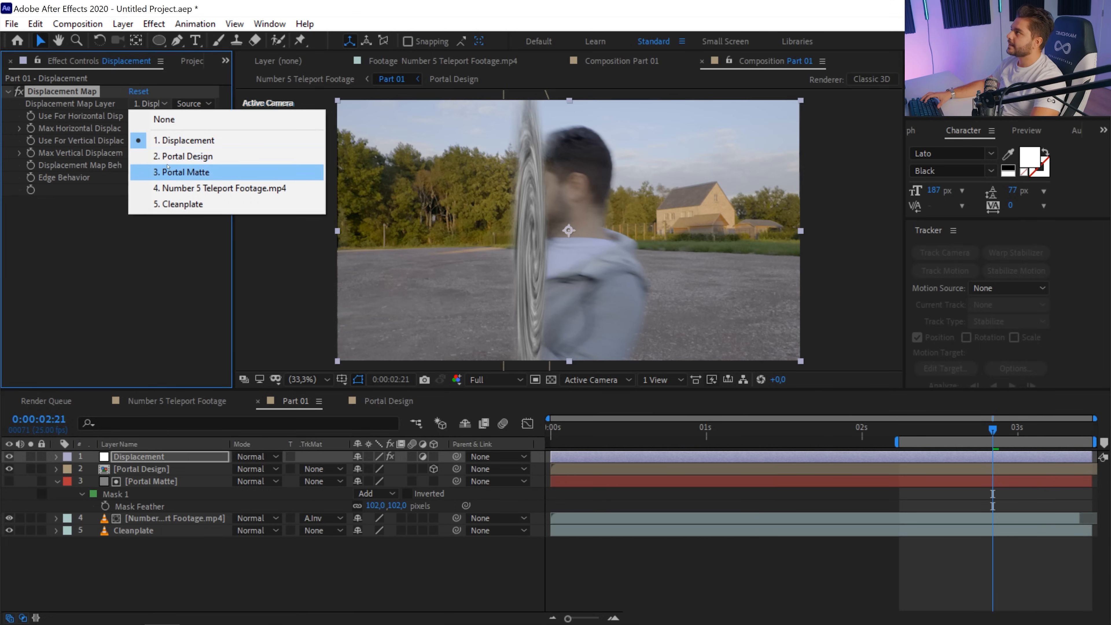
left_click(179, 157)
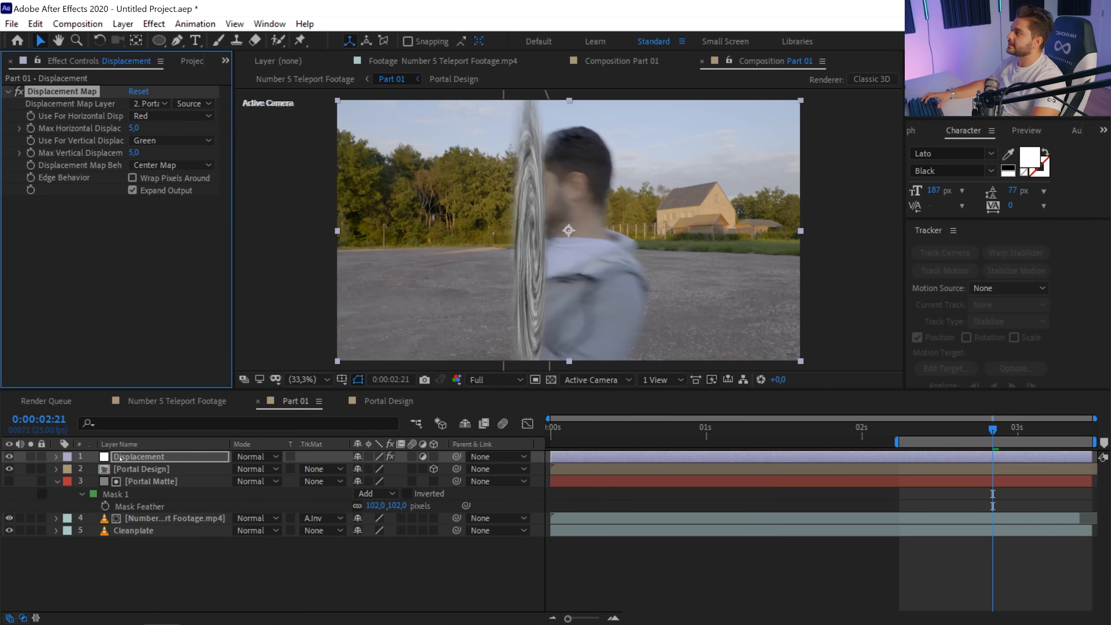
Hide the Portal Design layer and set the Displacement Map's maximum horizontal displacement to 81 and vertical displacement to 102
left_click(9, 469)
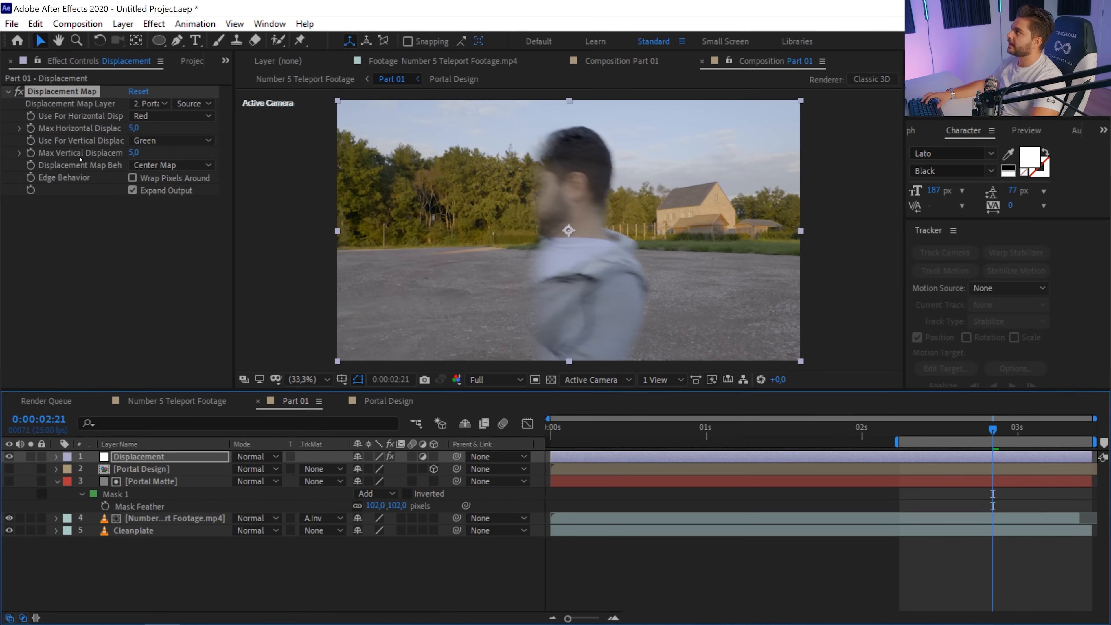
left_click(69, 154)
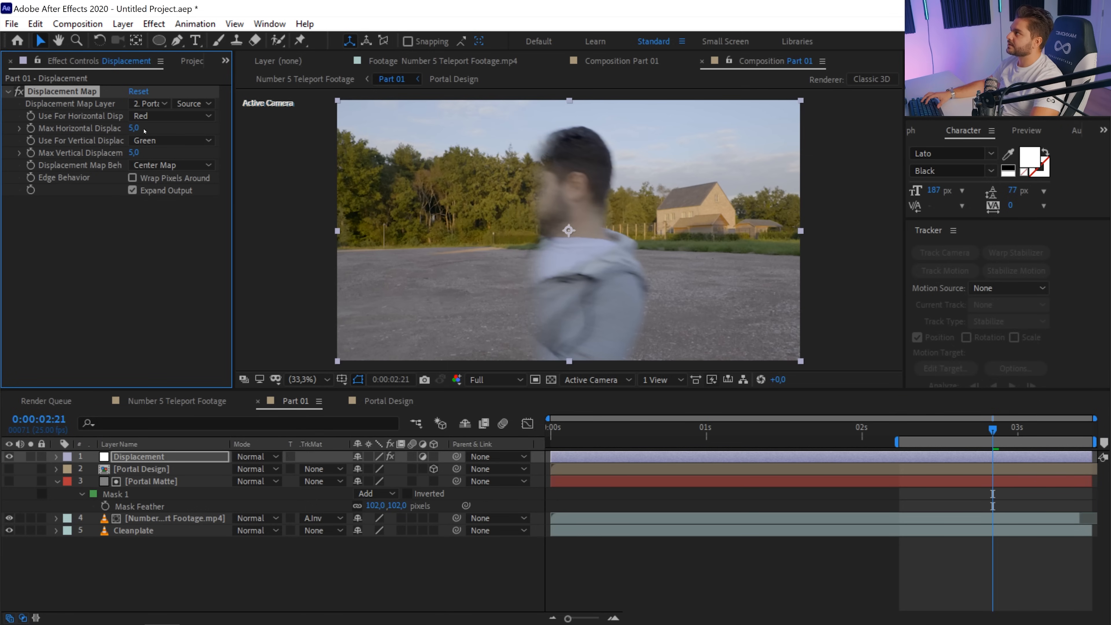
left_click_drag(164, 129, 194, 152)
left_click_drag(137, 127, 162, 132)
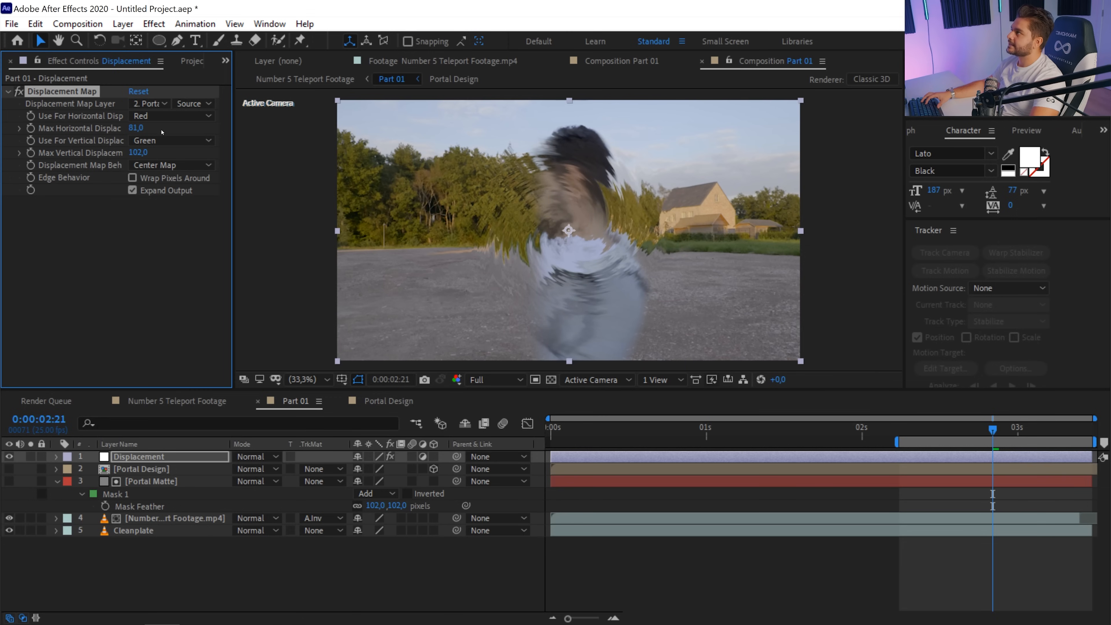
Pre-compose the Portal Design layer as Portal Design 3D, moving all attributes into the new composition, and hide the resulting layer
left_click(156, 469)
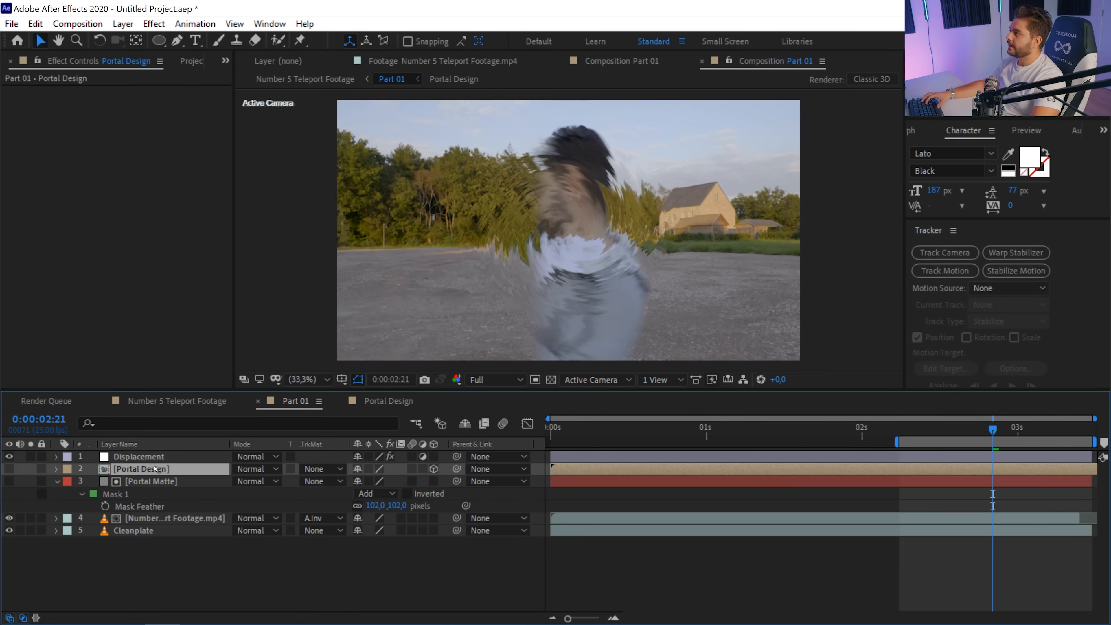
left_click(136, 457)
left_click(122, 471)
left_click(9, 470)
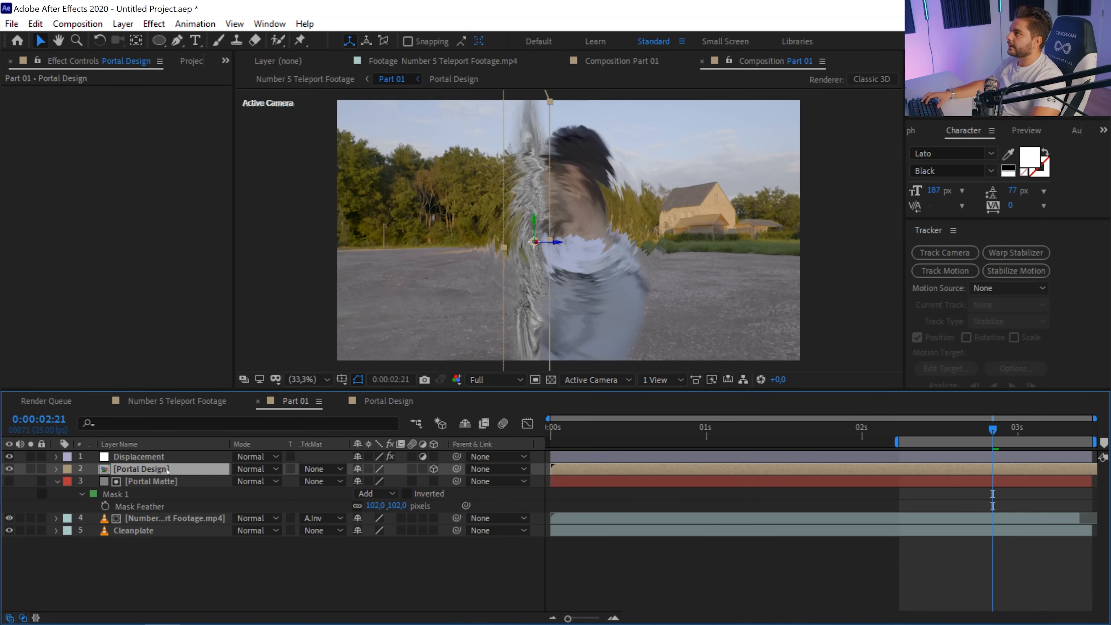
left_click(123, 24)
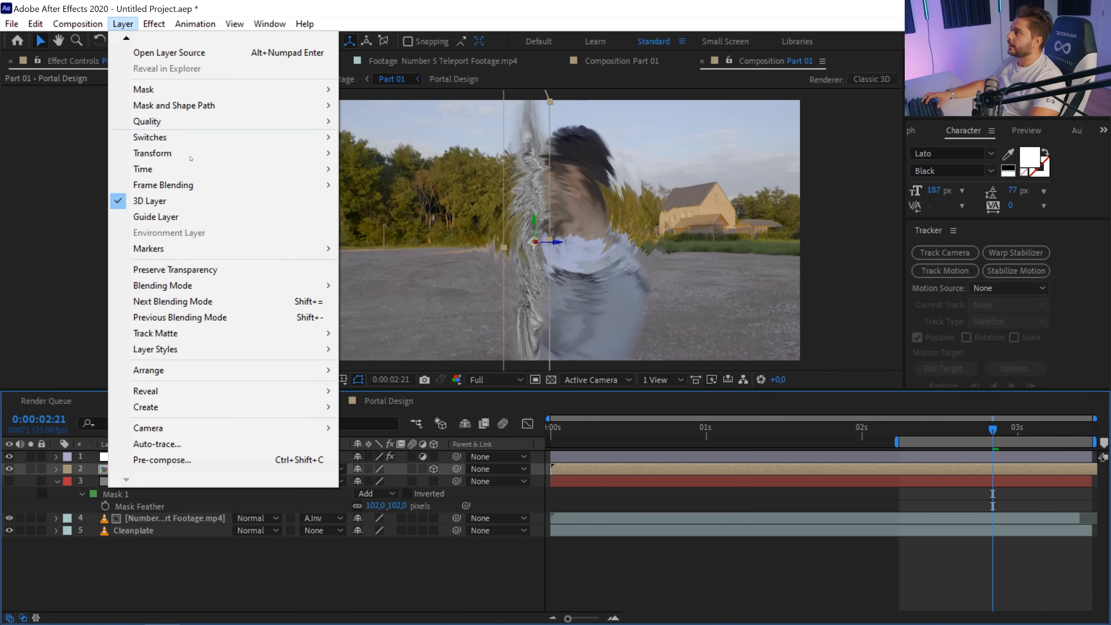
left_click(187, 460)
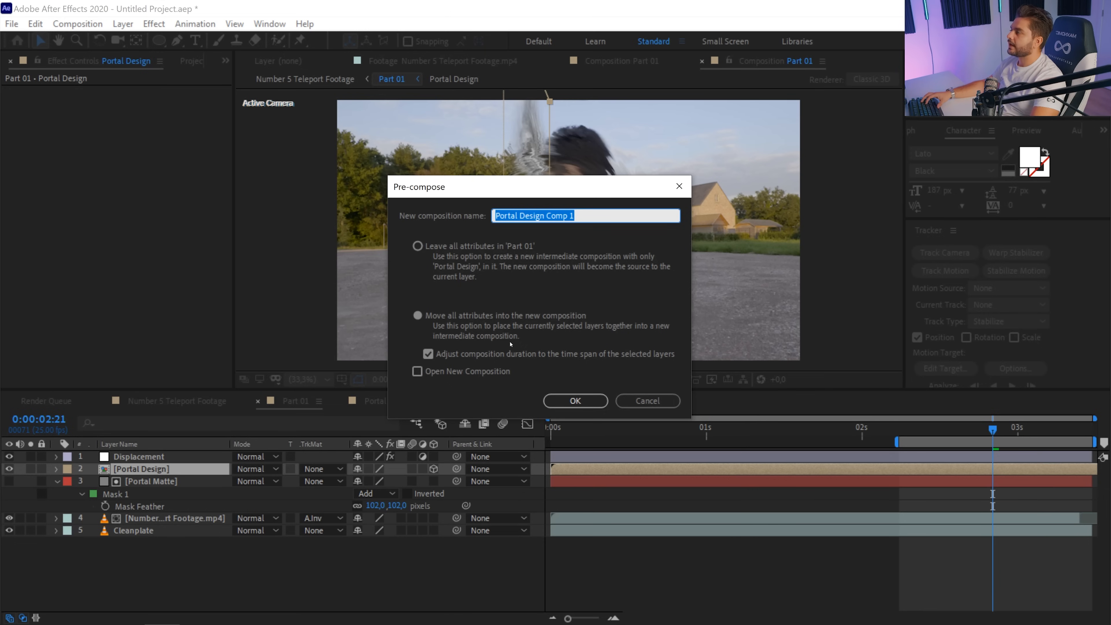
type("Portal Design 3D")
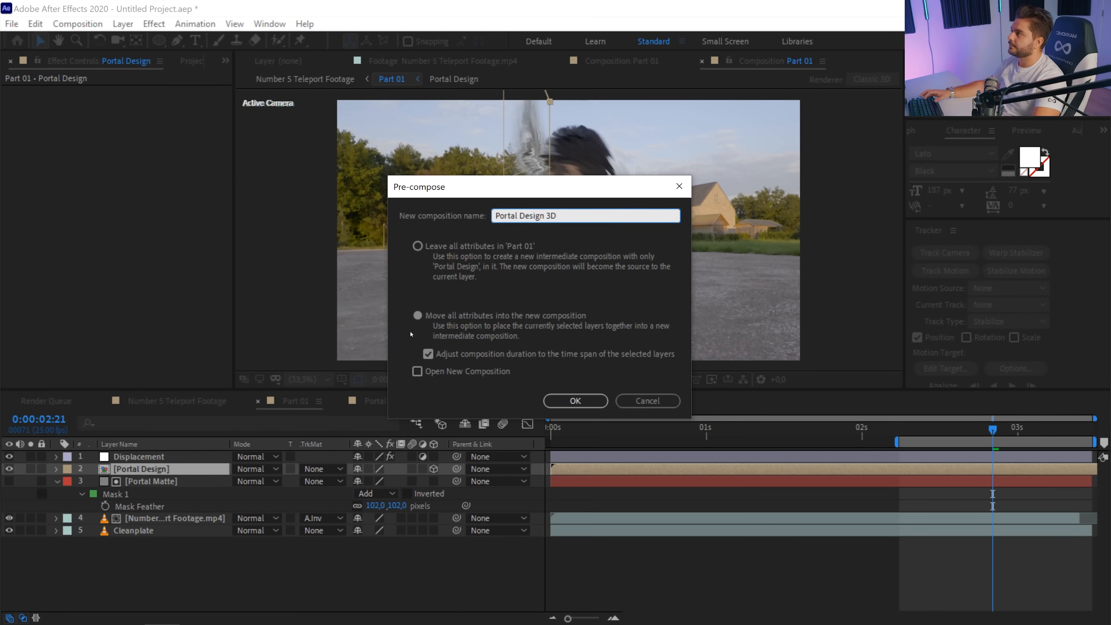
key("Return")
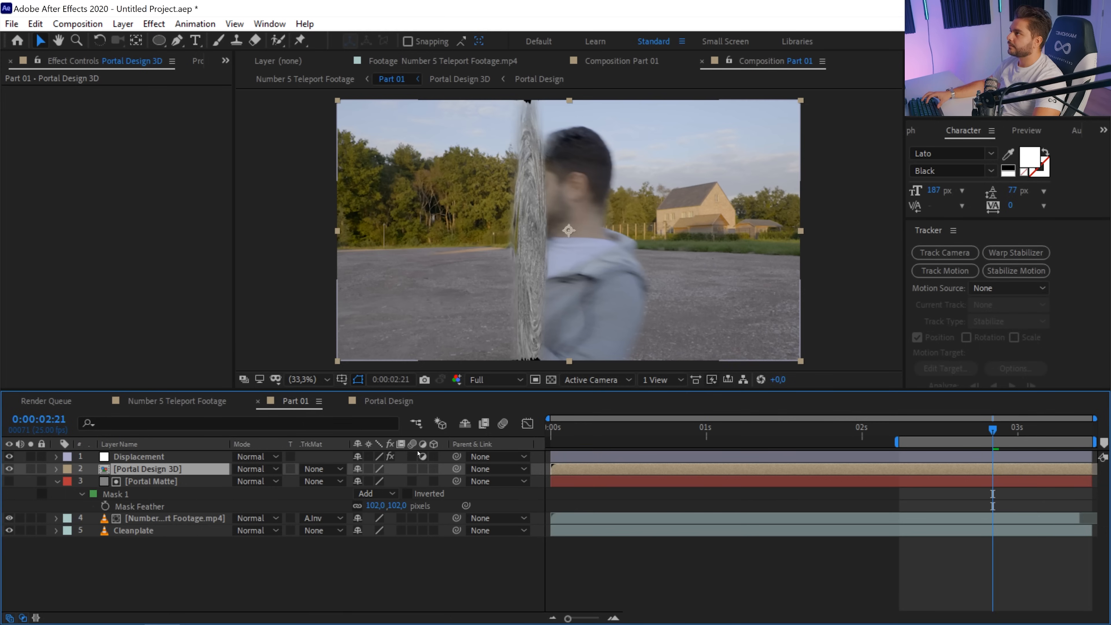
left_click(9, 469)
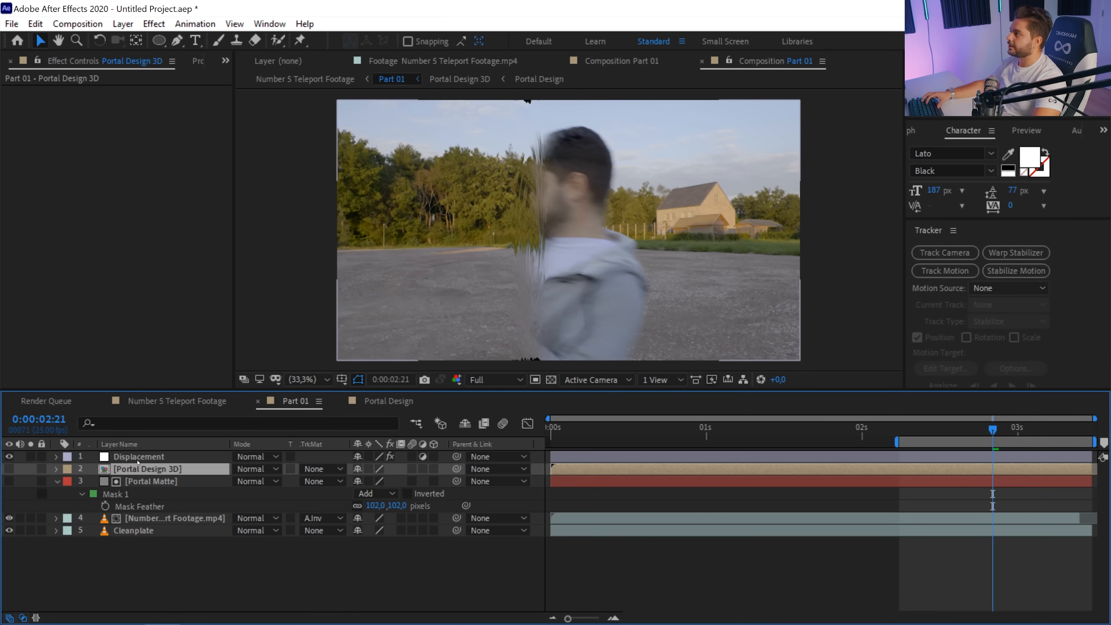
Try wrapping pixels around the frame edges in the Displacement layer's Displacement Map effect
left_click(155, 457)
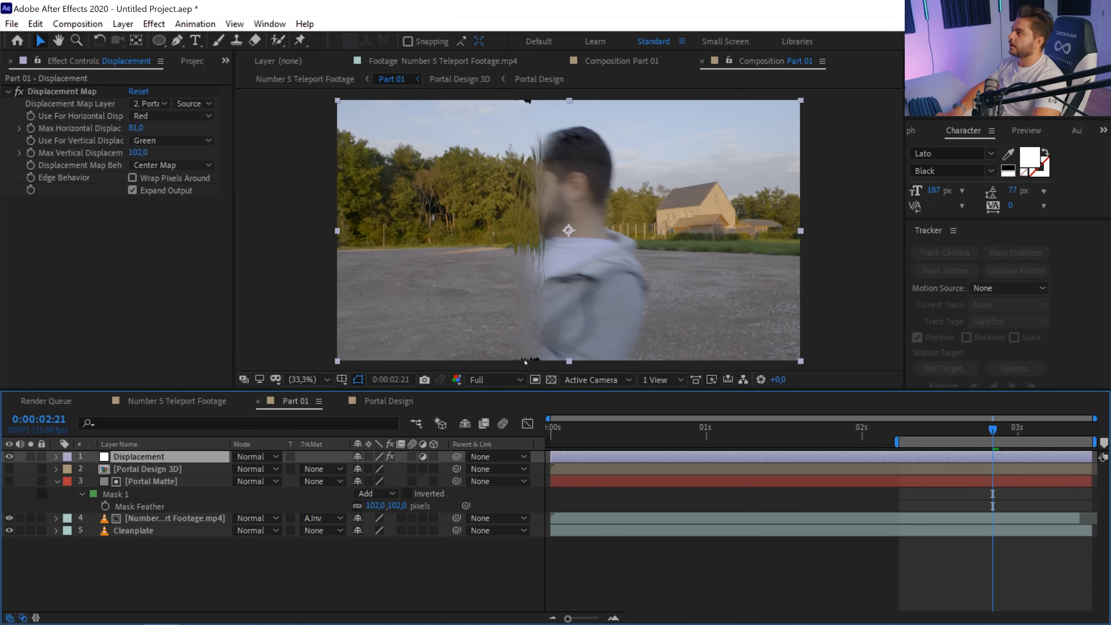
left_click(133, 178)
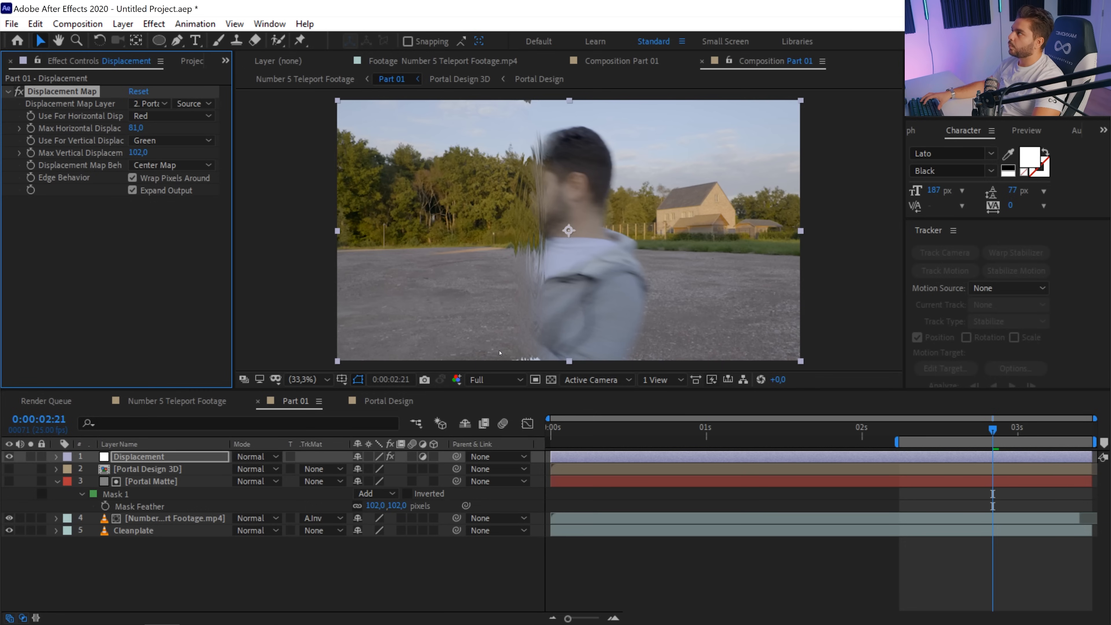
right_click(122, 226)
left_click(57, 265)
Apply Motion Tile to the Displacement layer, place it above the Displacement Map effect, and preview the result
key("ctrl+space")
type("m")
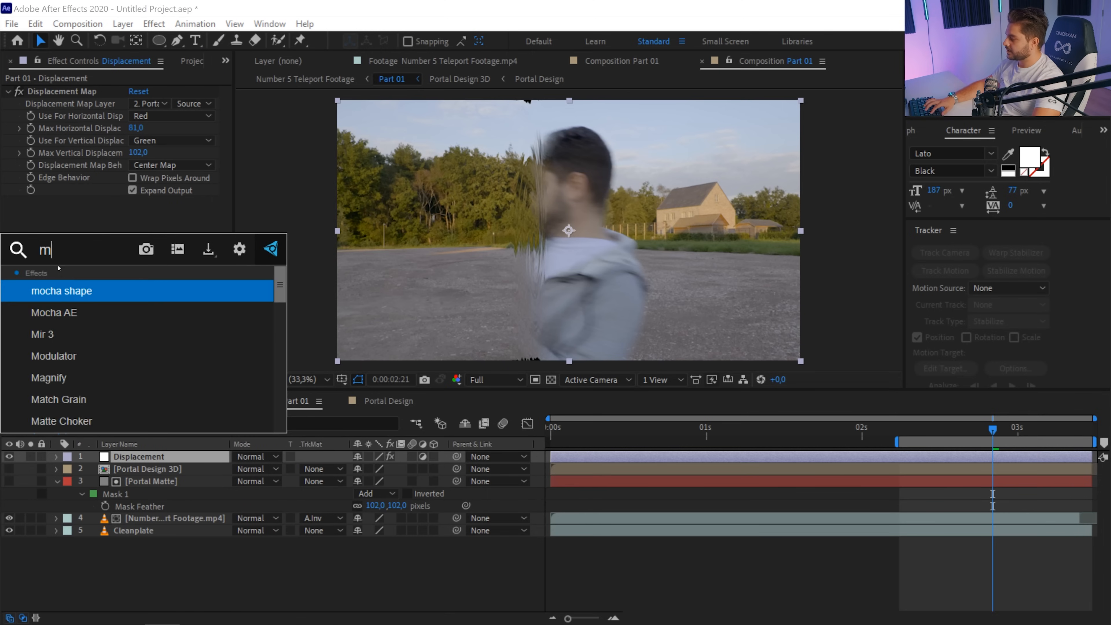
type("o")
key("Down")
key("Down")
key("Down")
key("Down")
key("Return")
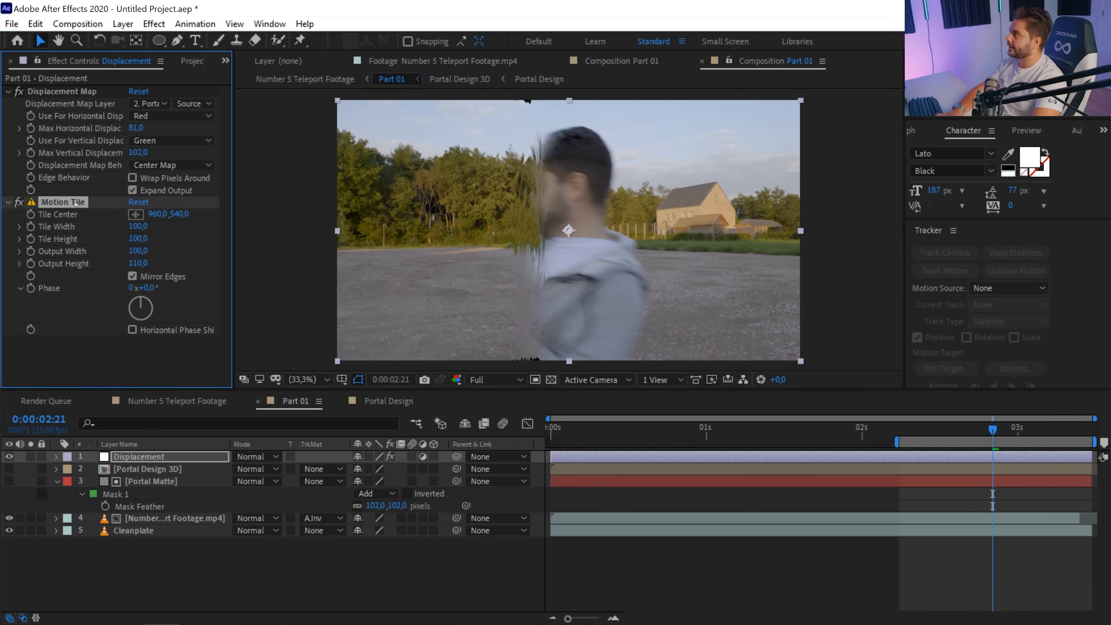
left_click_drag(65, 201, 66, 88)
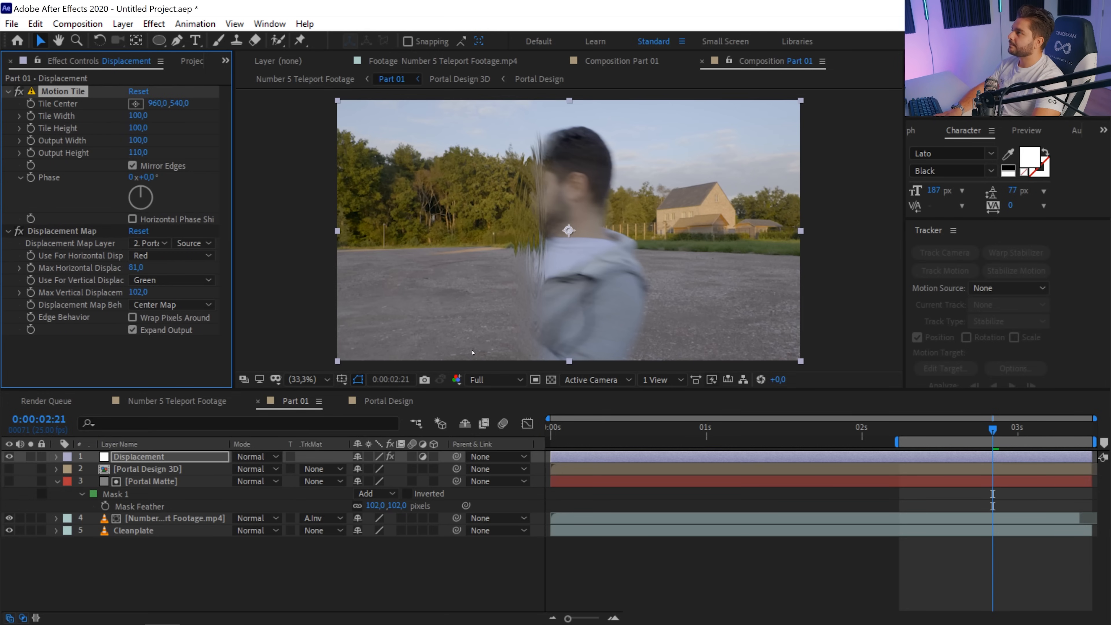
key("space")
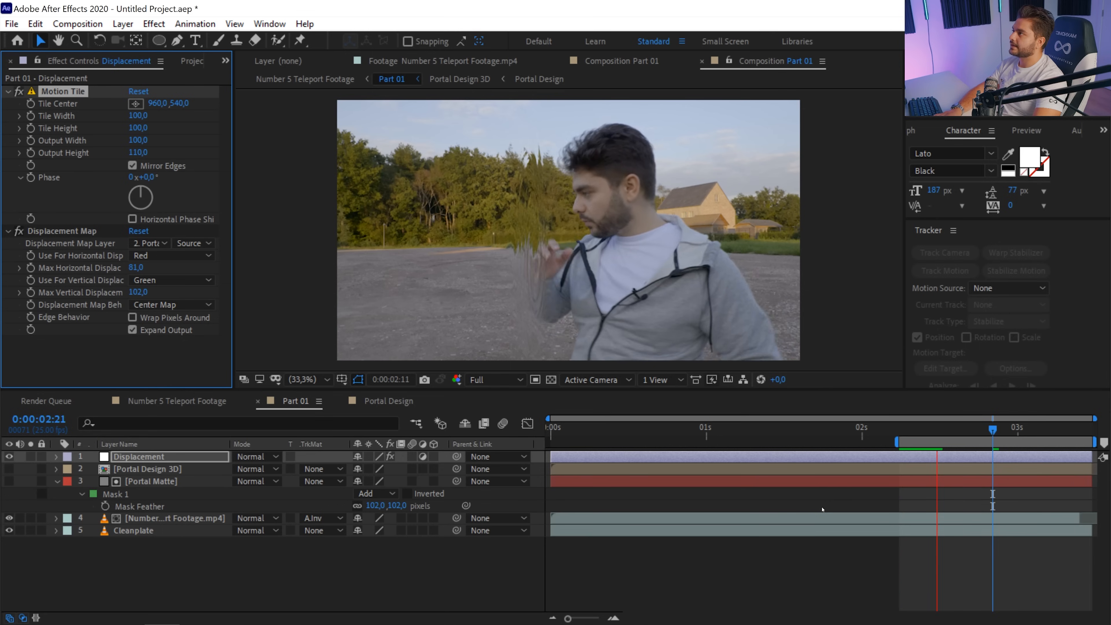
Keyframe the Displacement Map's maximum horizontal and vertical displacement at 0:00:02:21, and set both to 0 at 0:00:02:09
left_click_drag(941, 431, 995, 475)
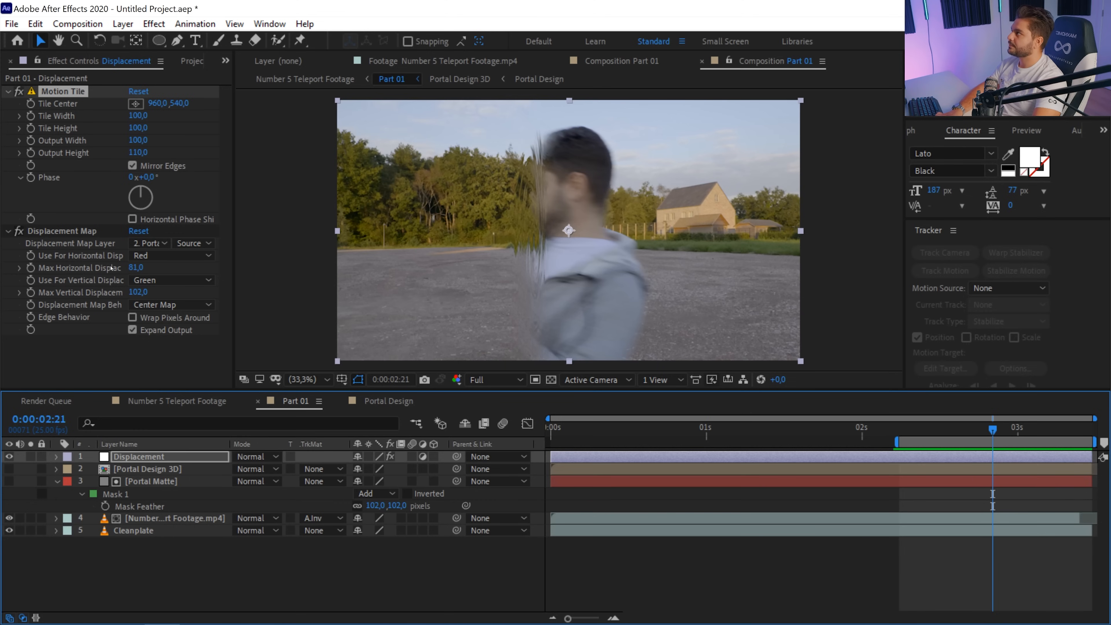
left_click(32, 269)
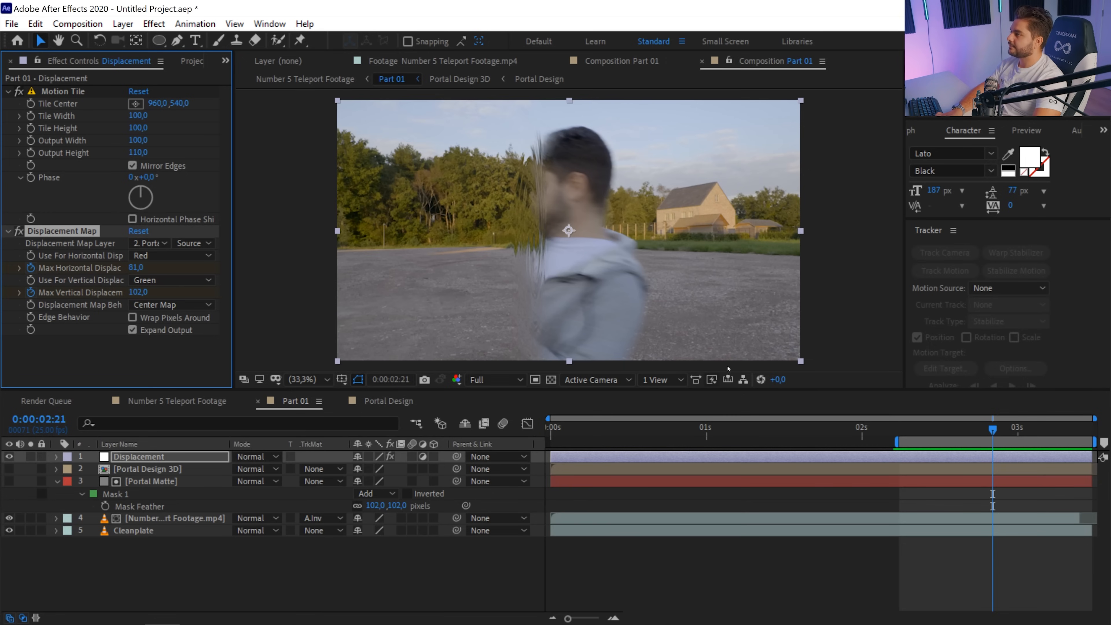
left_click_drag(1003, 433, 918, 433)
left_click(132, 267)
type("0")
key("Tab")
type("0")
key("Return")
key("space")
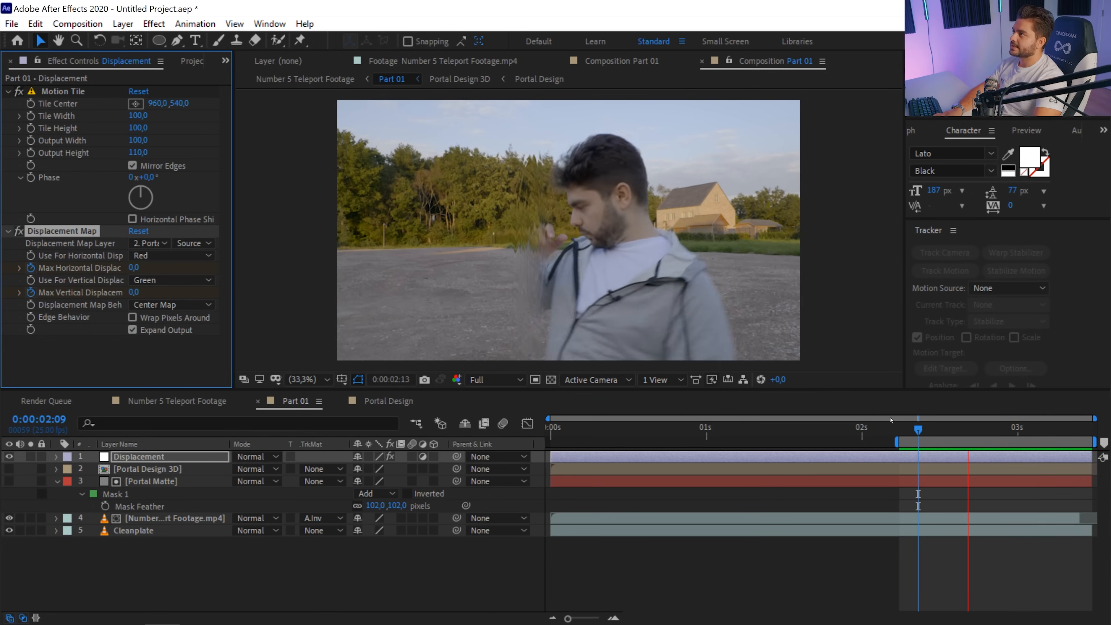
Set the maximum horizontal and vertical displacement to 0 at 0:00:03:11 and preview the fade-out
left_click_drag(980, 433, 1097, 460)
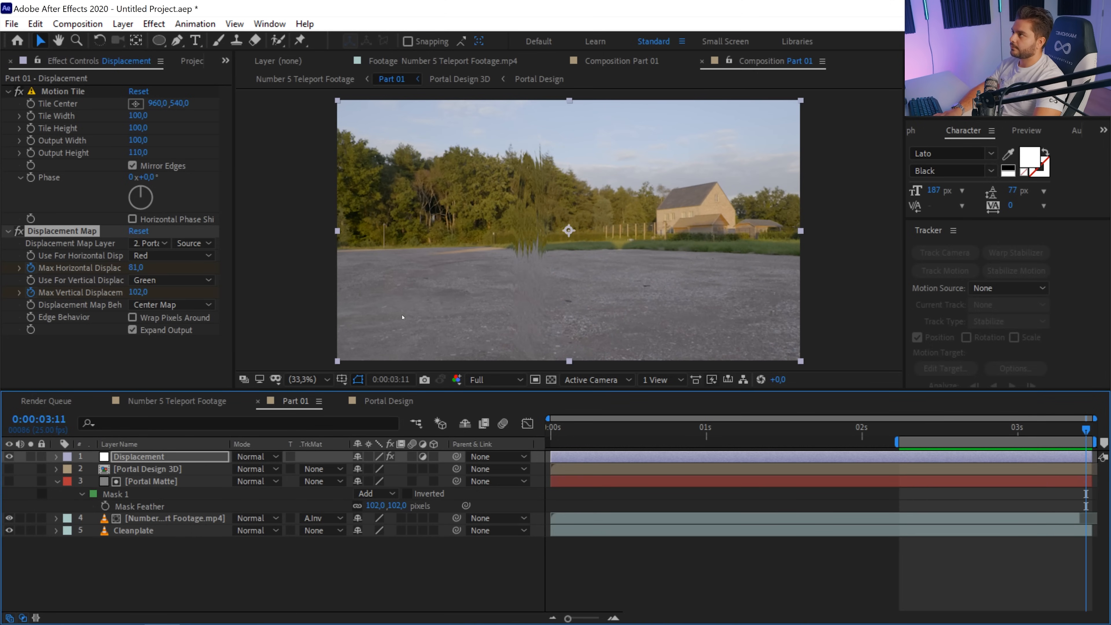
left_click(136, 268)
type("0")
key("Return")
key("space")
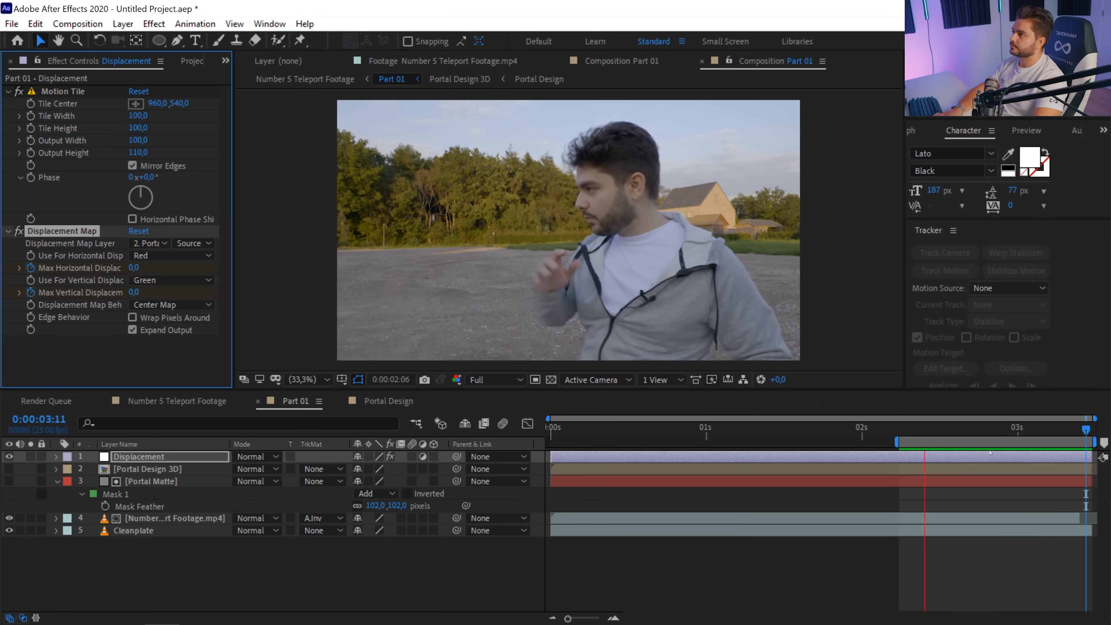
Add another adjustment layer to Part 01 and rename it Displacement Secondary
left_click_drag(931, 430, 1023, 439)
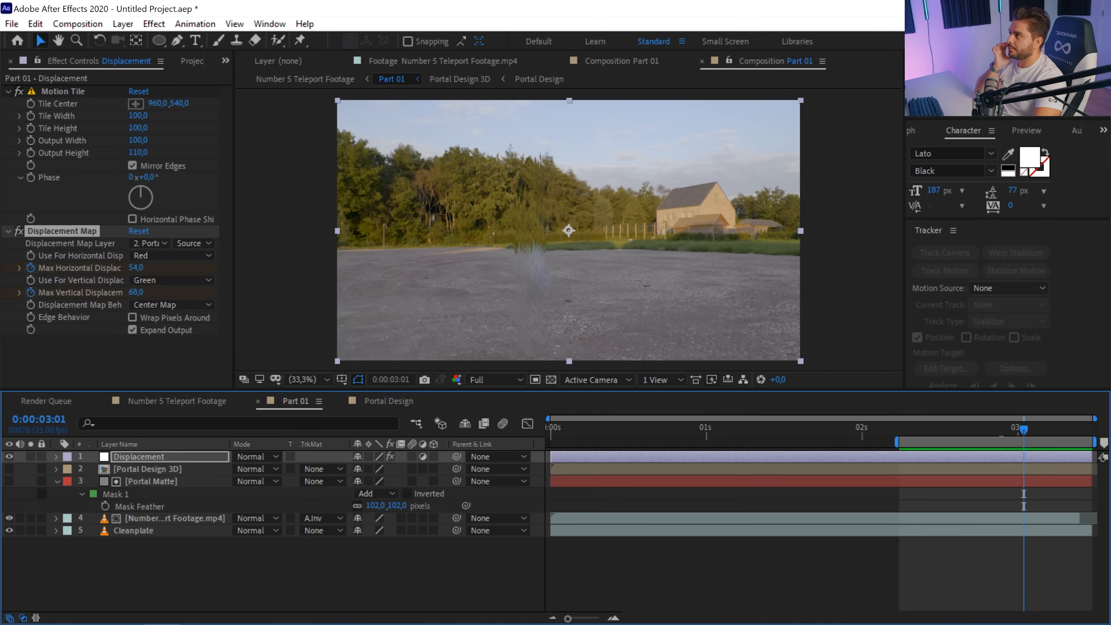
right_click(159, 572)
mouse_move(197, 410)
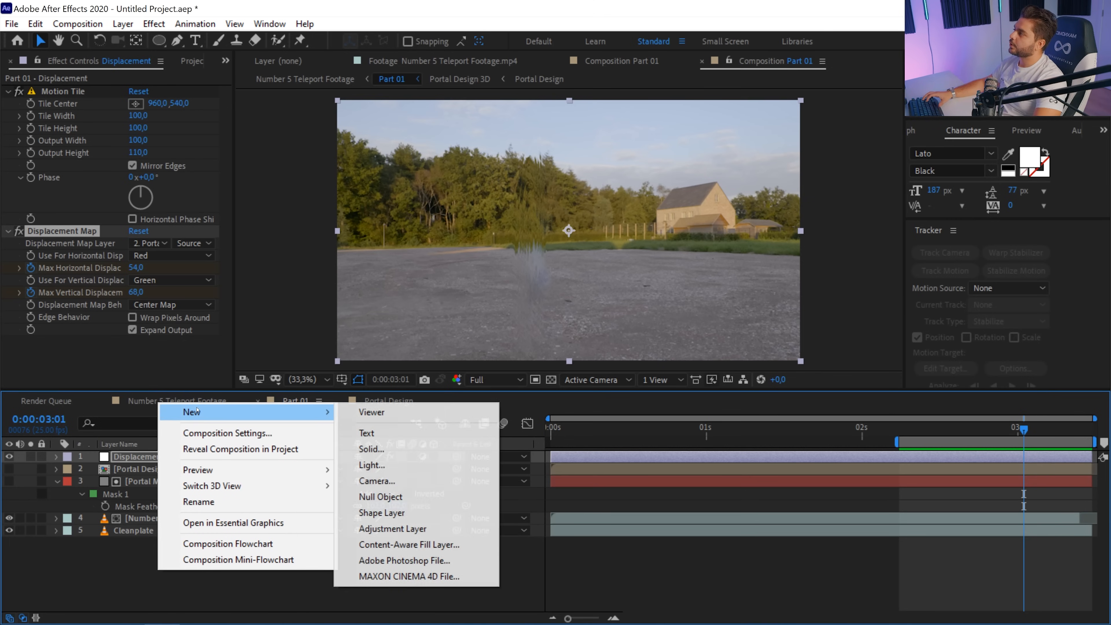
left_click(371, 528)
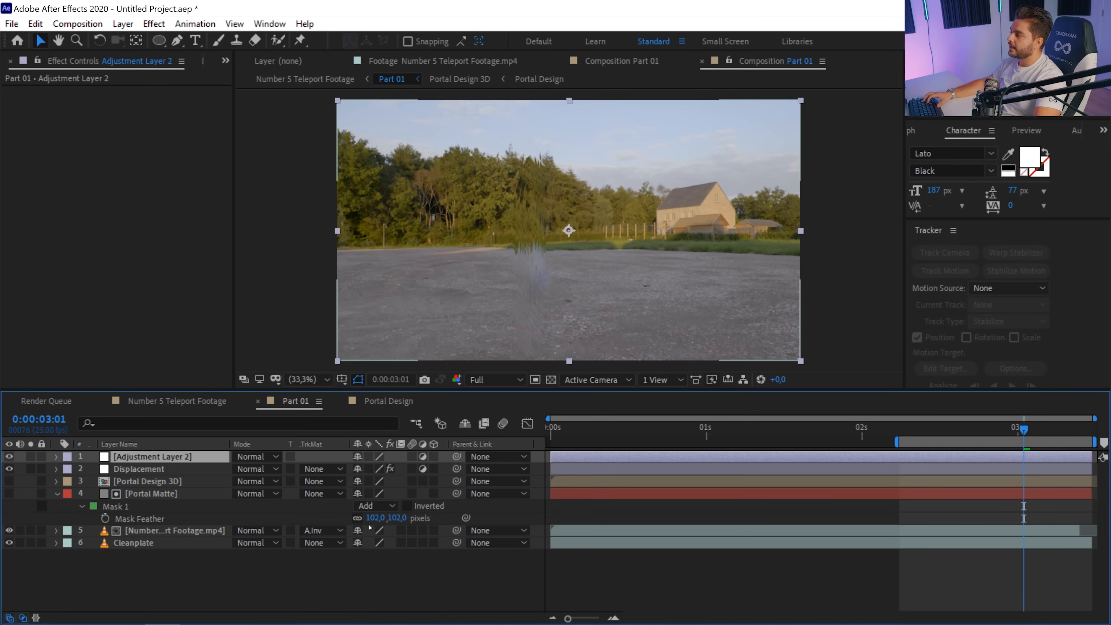
key("Return")
type("Displacement Secondary")
key("Return")
Apply Turbulent Displace to the Displacement Secondary layer with an Amount of 58 and a Size of 89
key("ctrl+space")
type("tur")
key("Return")
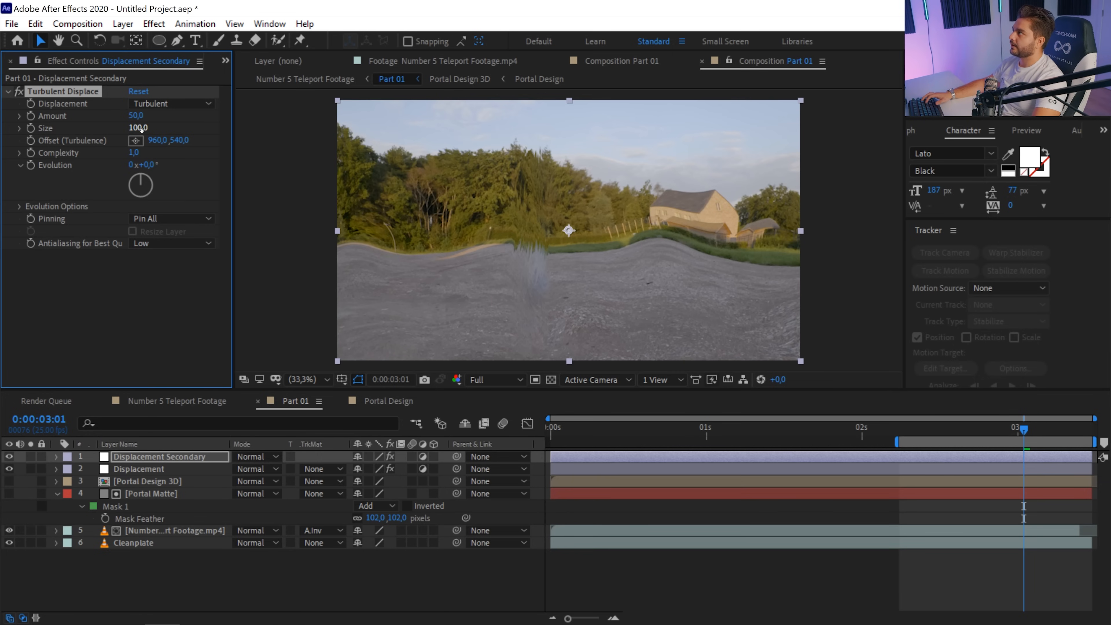
mouse_move(139, 128)
left_mouse_down()
mouse_move(119, 126)
mouse_move(174, 118)
mouse_move(145, 122)
mouse_move(157, 129)
left_mouse_up()
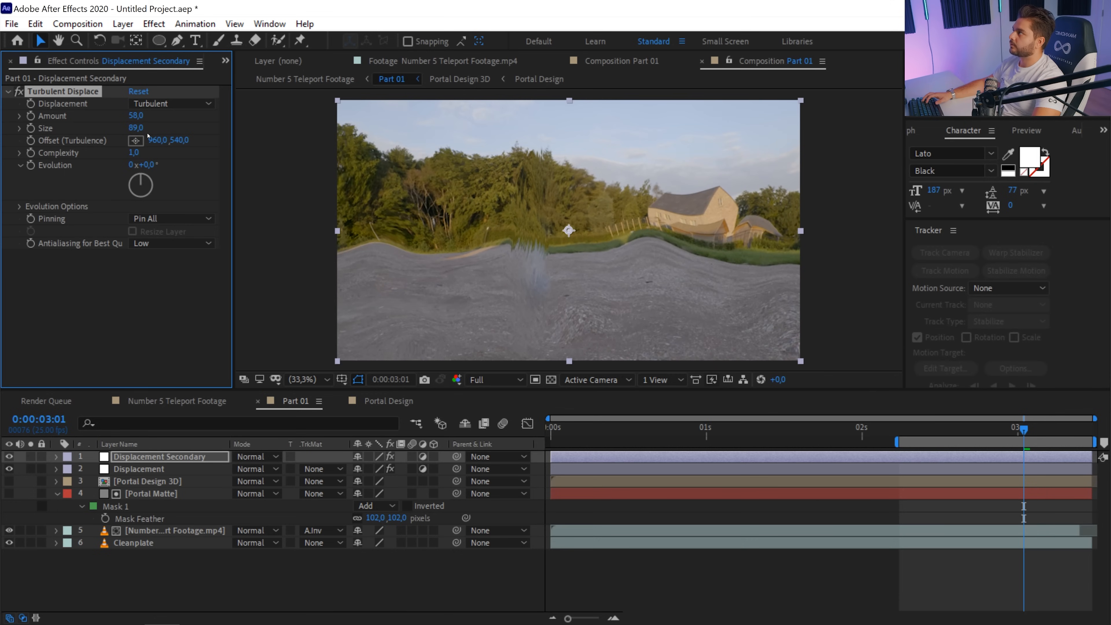
Draw a full-height elliptical mask around the portal area on Displacement Secondary and feather it by 200 pixels
left_click(158, 41)
mouse_move(552, 143)
left_mouse_down()
mouse_move(733, 372)
mouse_move(707, 336)
mouse_move(640, 352)
mouse_move(625, 341)
mouse_move(647, 359)
mouse_move(612, 367)
mouse_move(647, 373)
left_mouse_up()
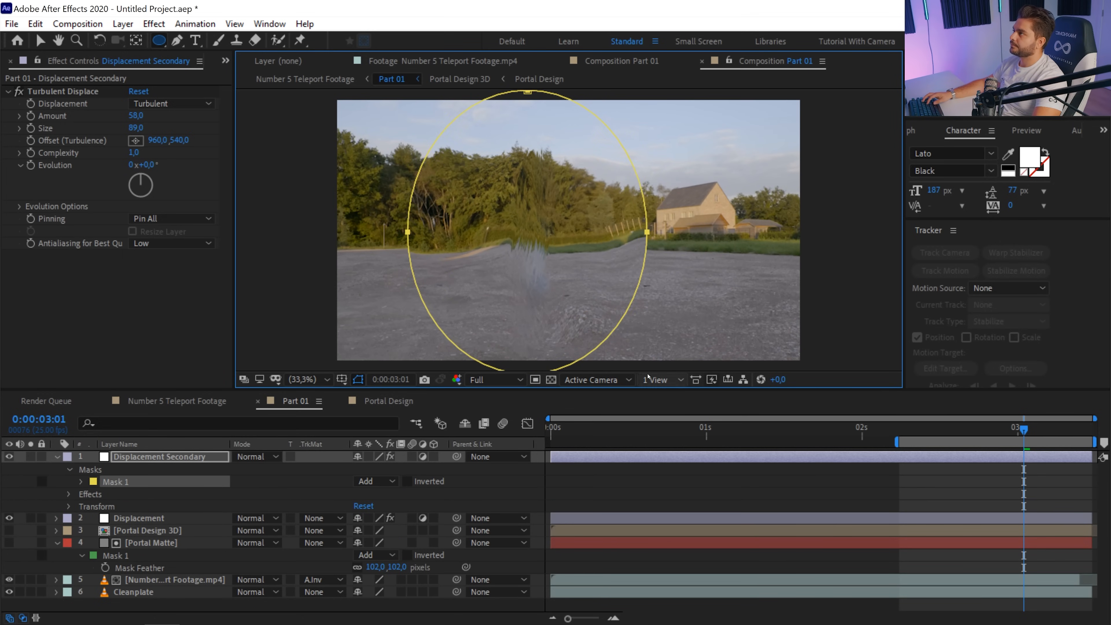
key("f")
left_click_drag(378, 480, 426, 480)
left_click(392, 480)
type("200")
key("Return")
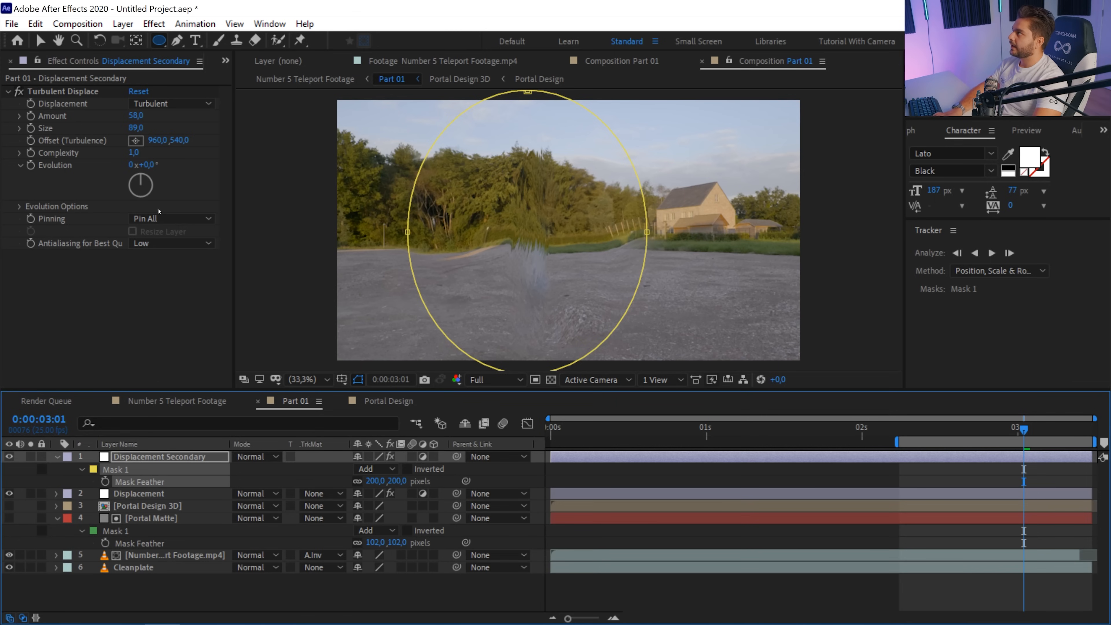
Animate the Turbulent Displace Evolution with the expression time*250 and preview the motion
left_click(33, 166, "alt")
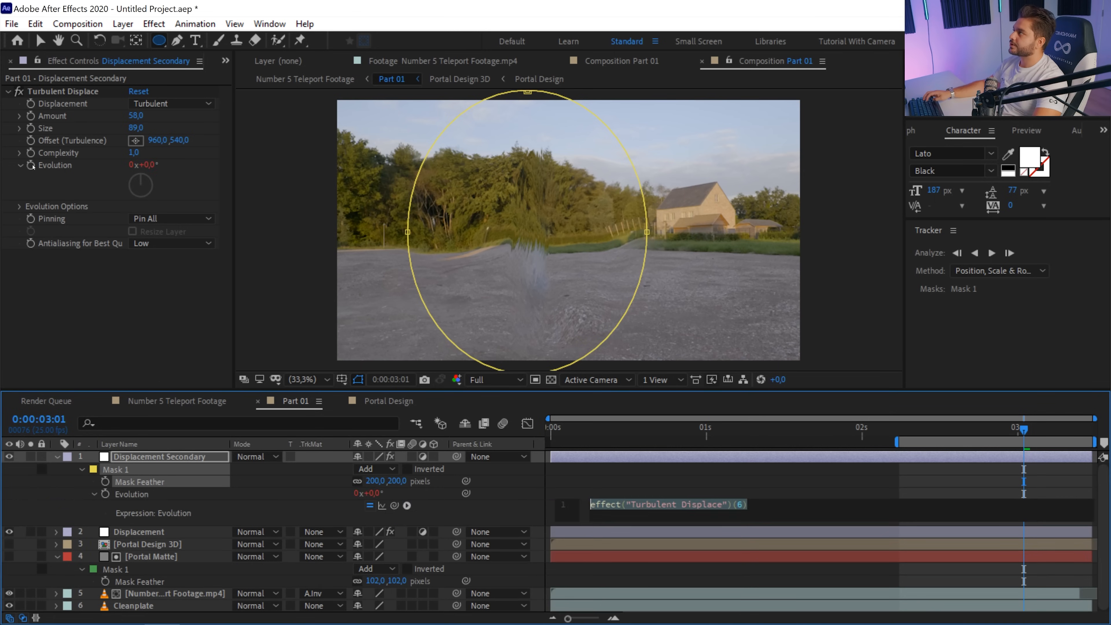
type("tim")
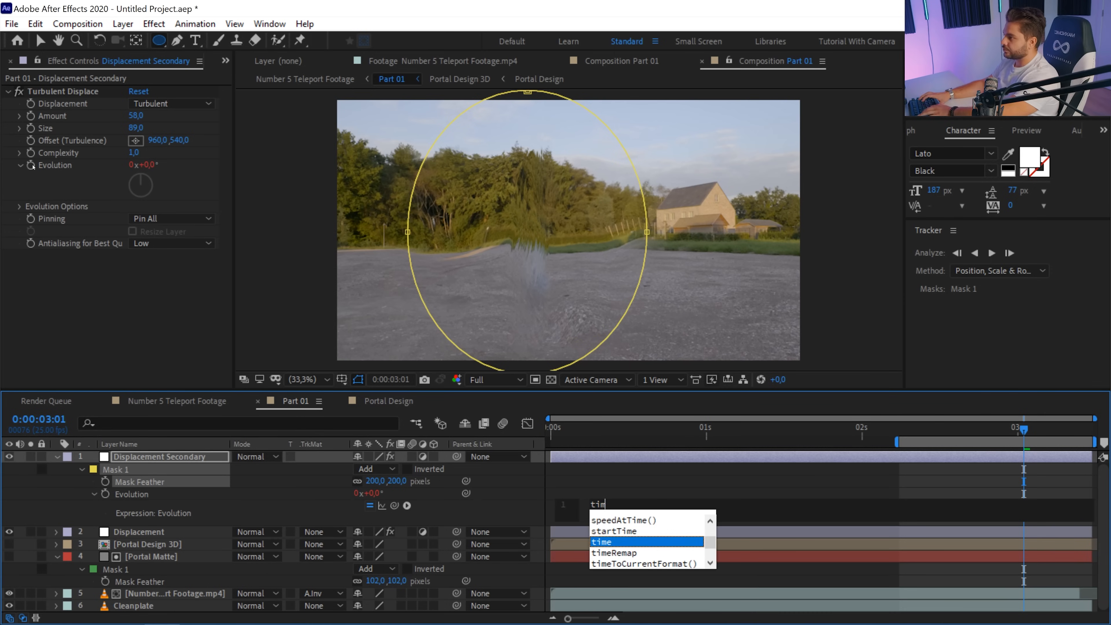
type("e*250")
key("KP_Enter")
key("space")
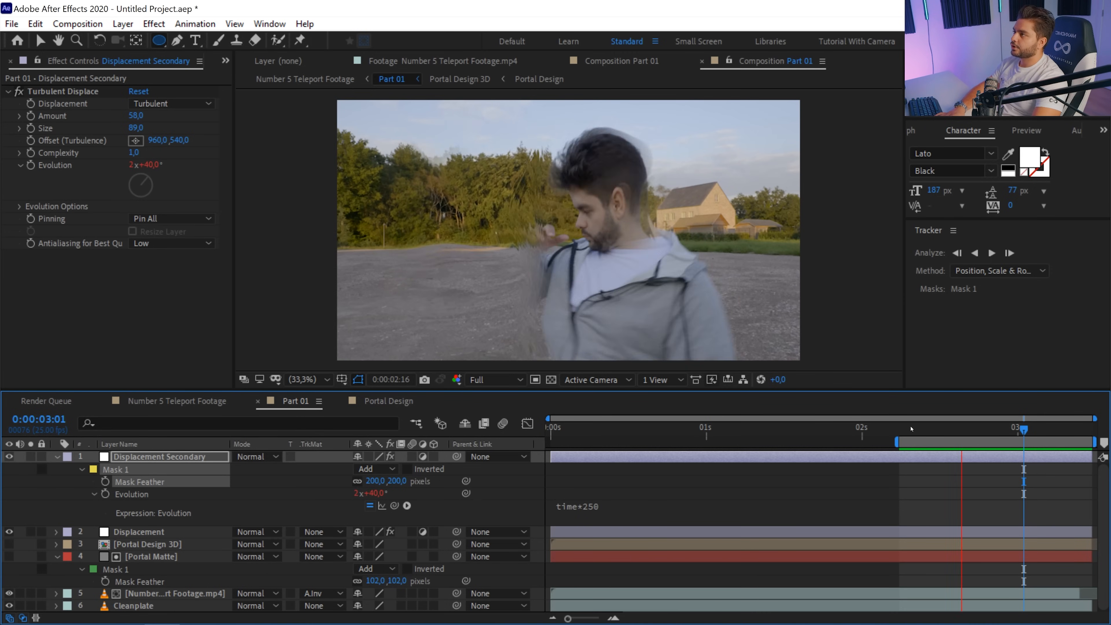
Keyframe the Turbulent Displace Amount at 58 at 0:00:03:01, with 0 at an earlier frame and at 0:00:03:11, and preview the animation
left_click_drag(917, 433, 1021, 462)
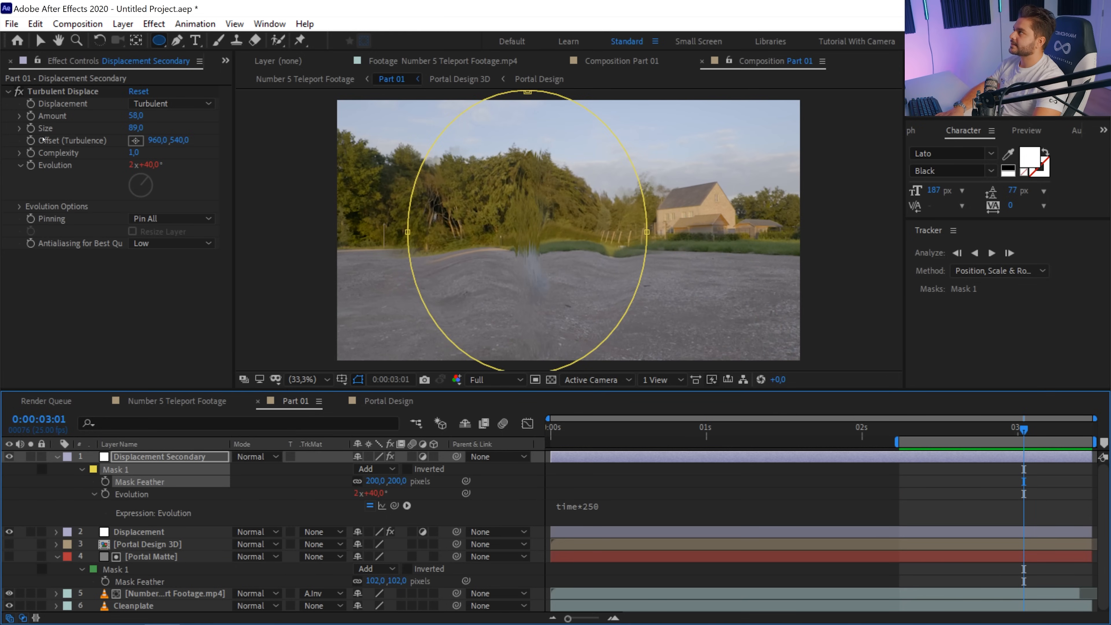
left_click(36, 116)
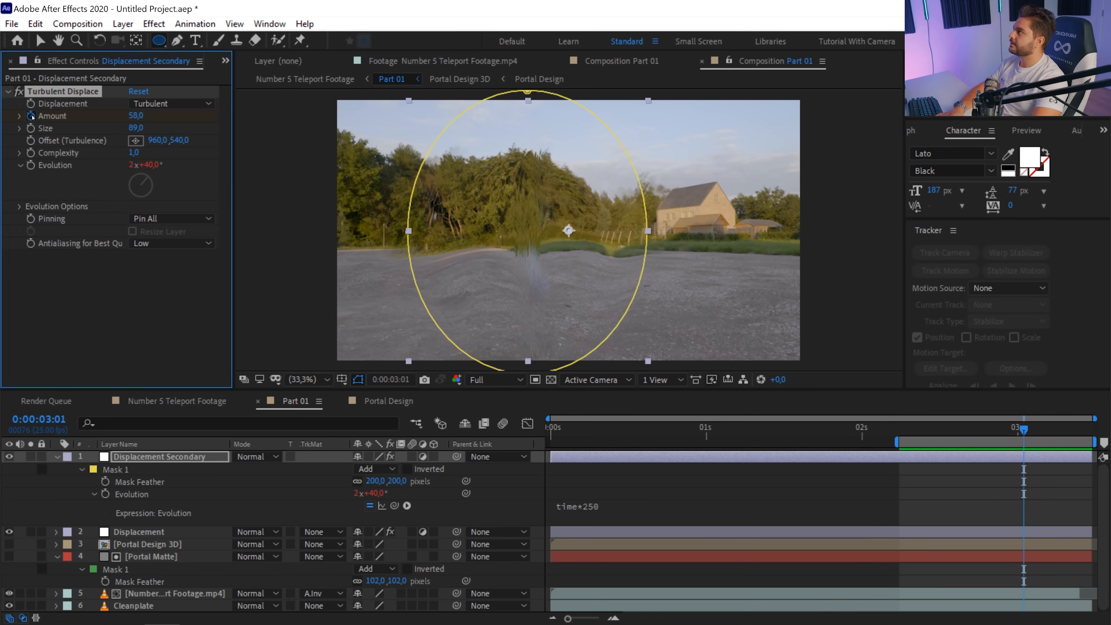
left_click_drag(1023, 433, 935, 439)
left_click(137, 116)
left_click_drag(935, 429, 1086, 430)
left_click(135, 113)
key("space")
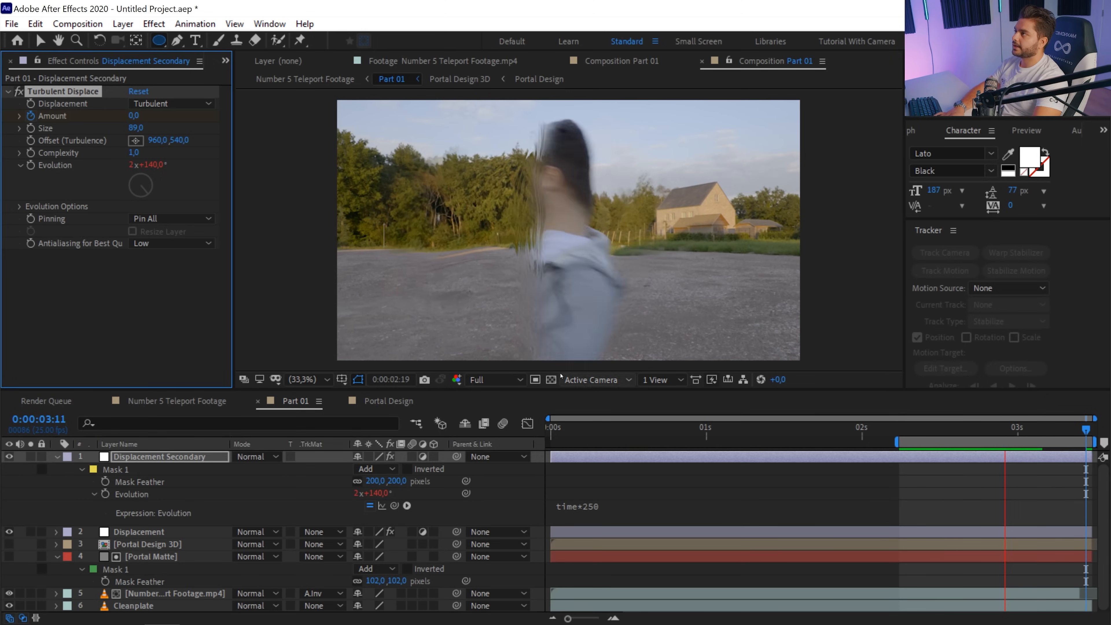
left_click(1044, 431)
left_click_drag(1045, 434, 1012, 430)
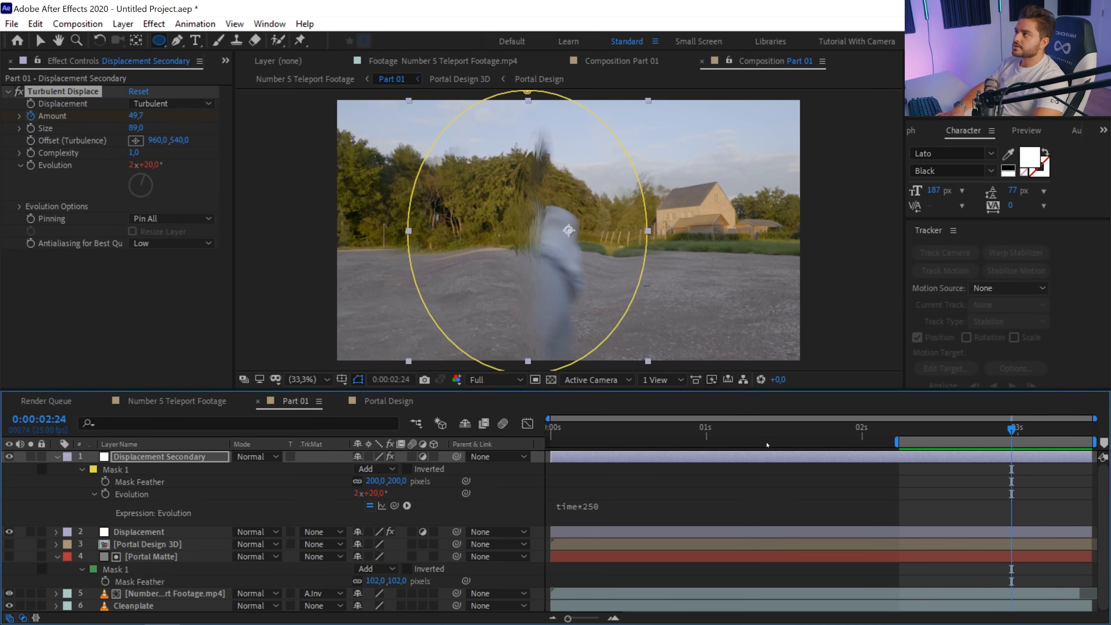
Add a new adjustment layer at the top of the Part 01 composition and name it Color Portal
left_click(56, 457)
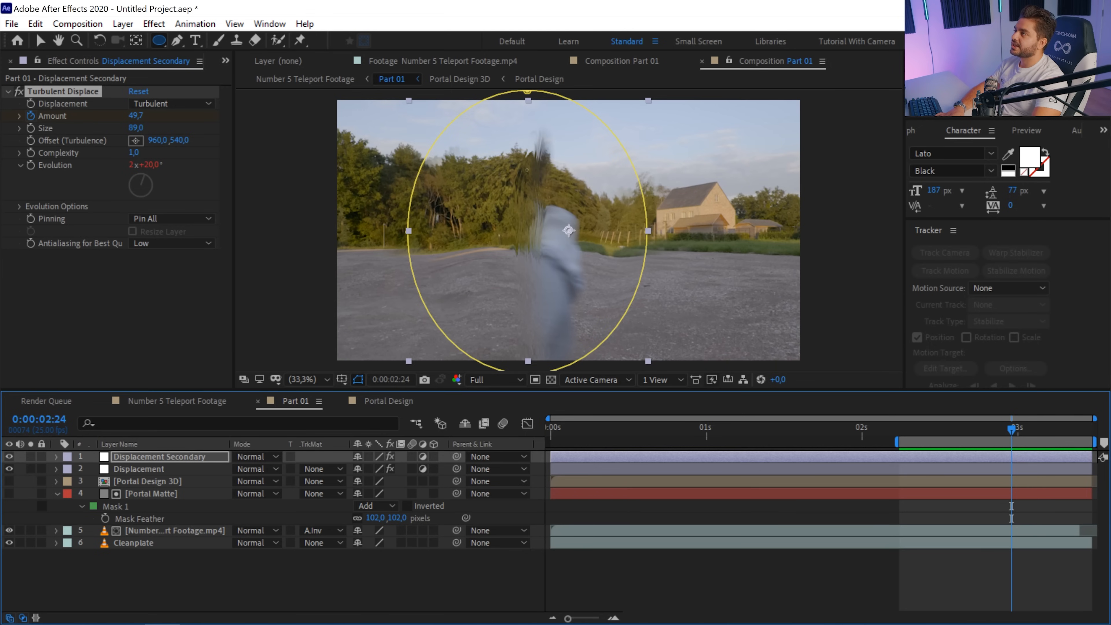
left_click(214, 567)
right_click(213, 569)
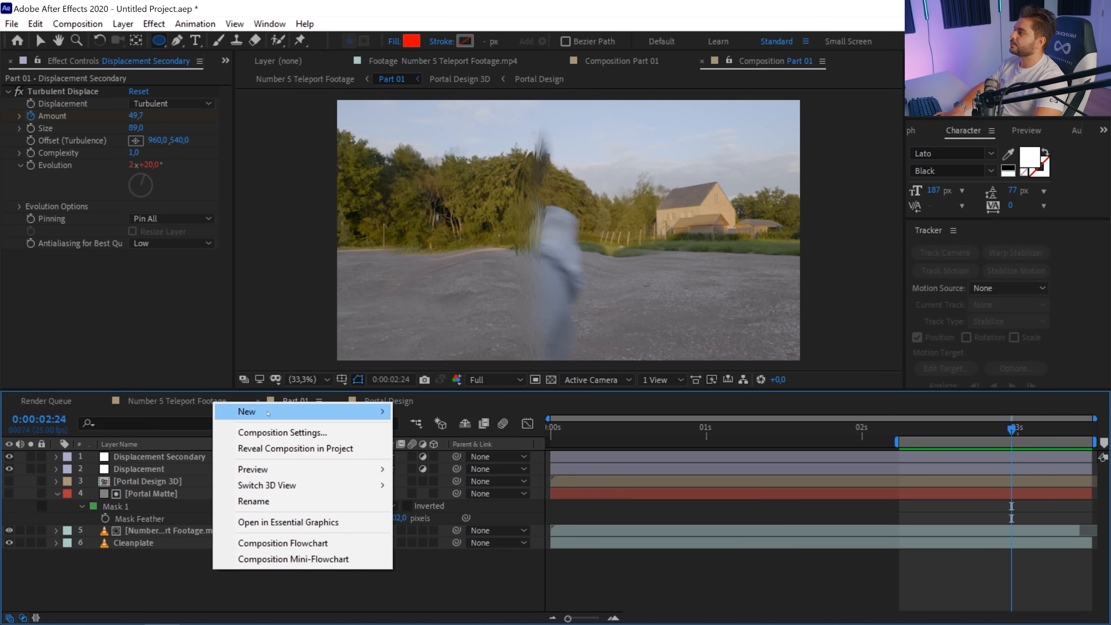
mouse_move(294, 412)
left_click(447, 528)
key("Return")
type("Color Portal")
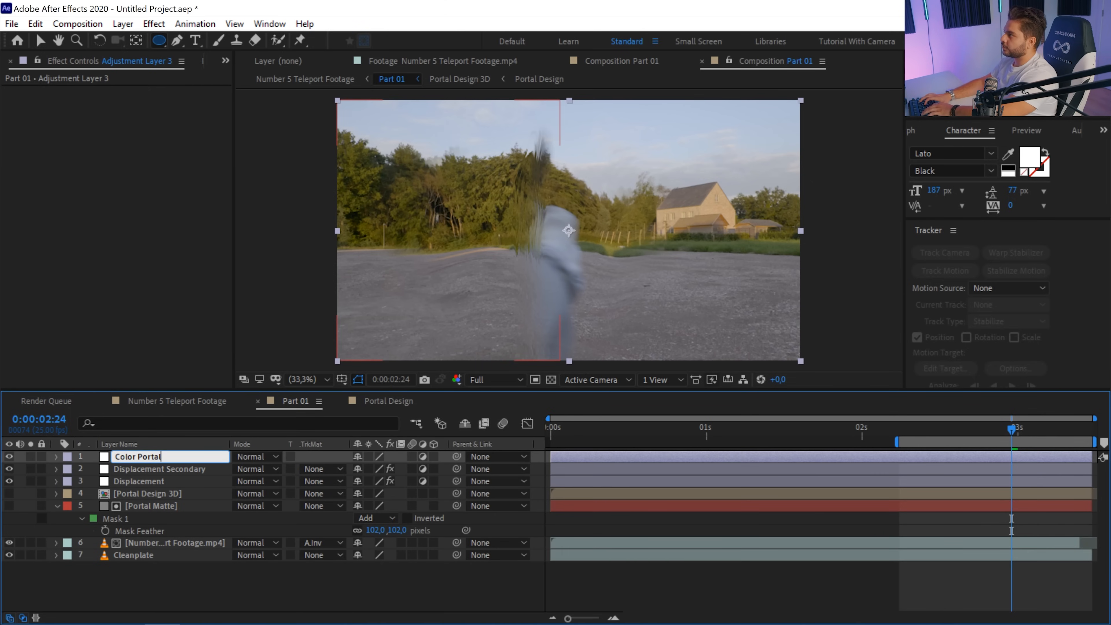
key("Return")
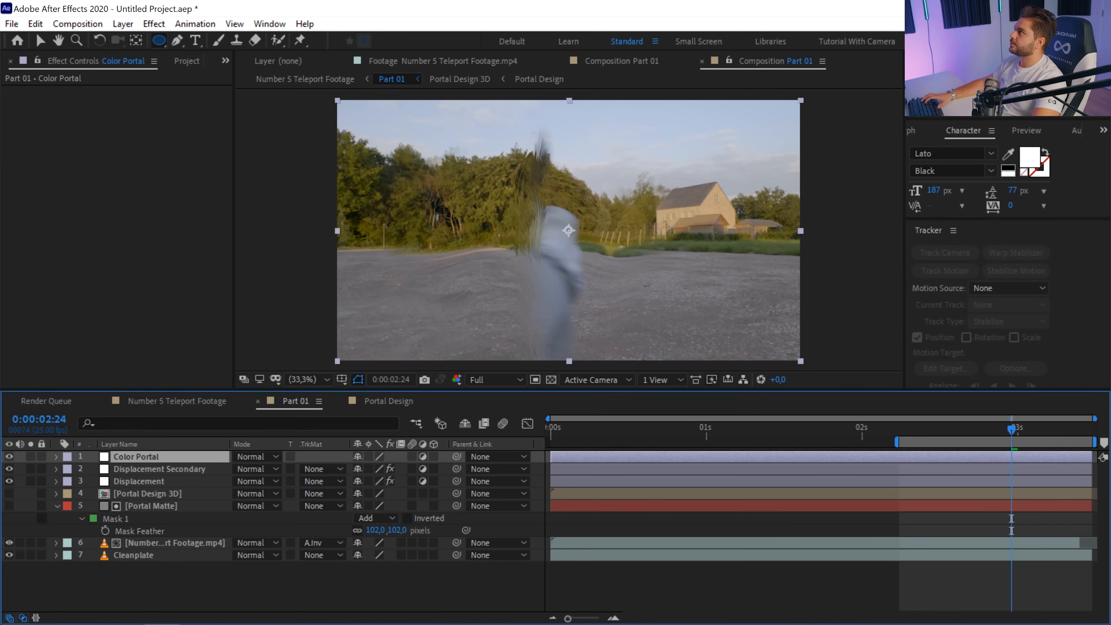
Draw a tall elliptical mask around the portal on Color Portal and slightly raise the RGB midtones with a Curves effect
mouse_move(484, 139)
left_mouse_down()
mouse_move(547, 206)
mouse_move(583, 363)
left_mouse_up()
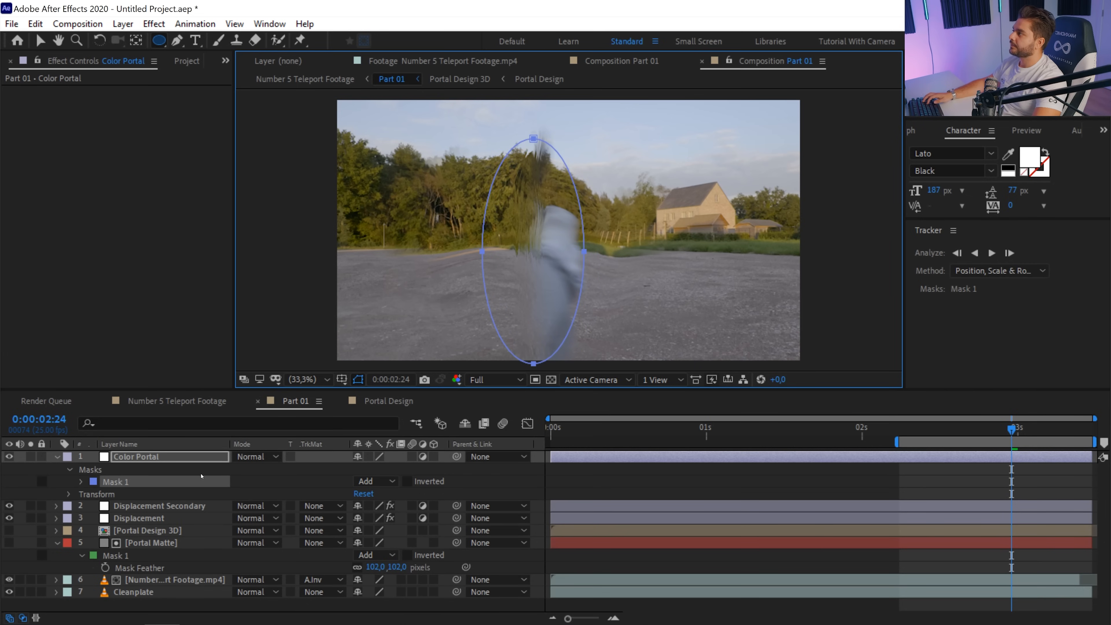
left_click(206, 456)
left_click(153, 25)
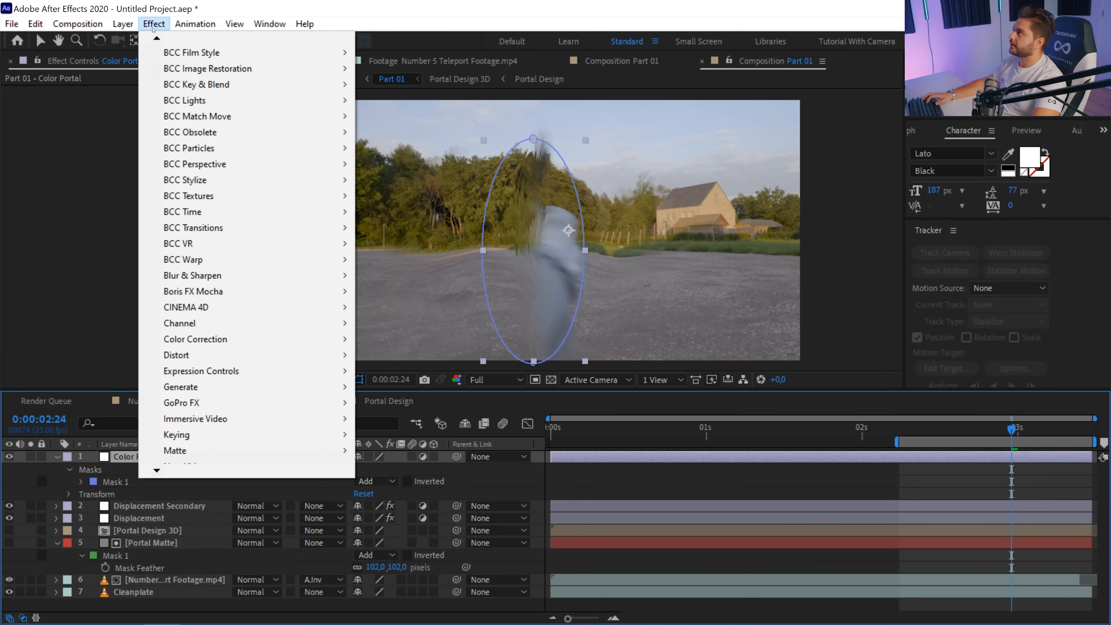
mouse_move(228, 339)
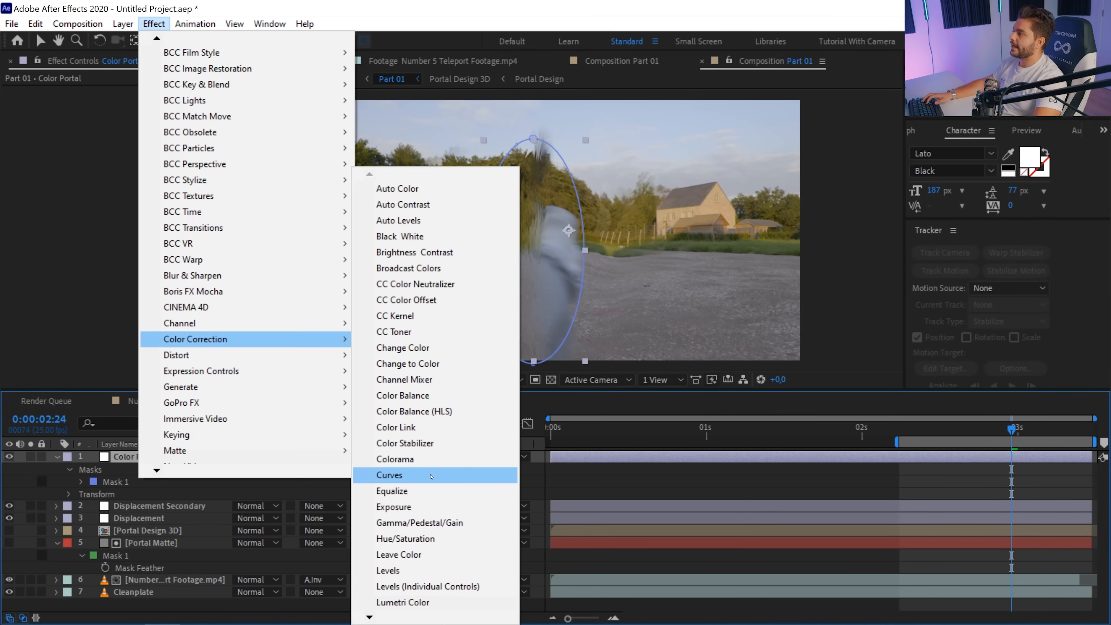
left_click(420, 475)
mouse_move(106, 247)
left_mouse_down()
mouse_move(105, 224)
mouse_move(110, 232)
left_mouse_up()
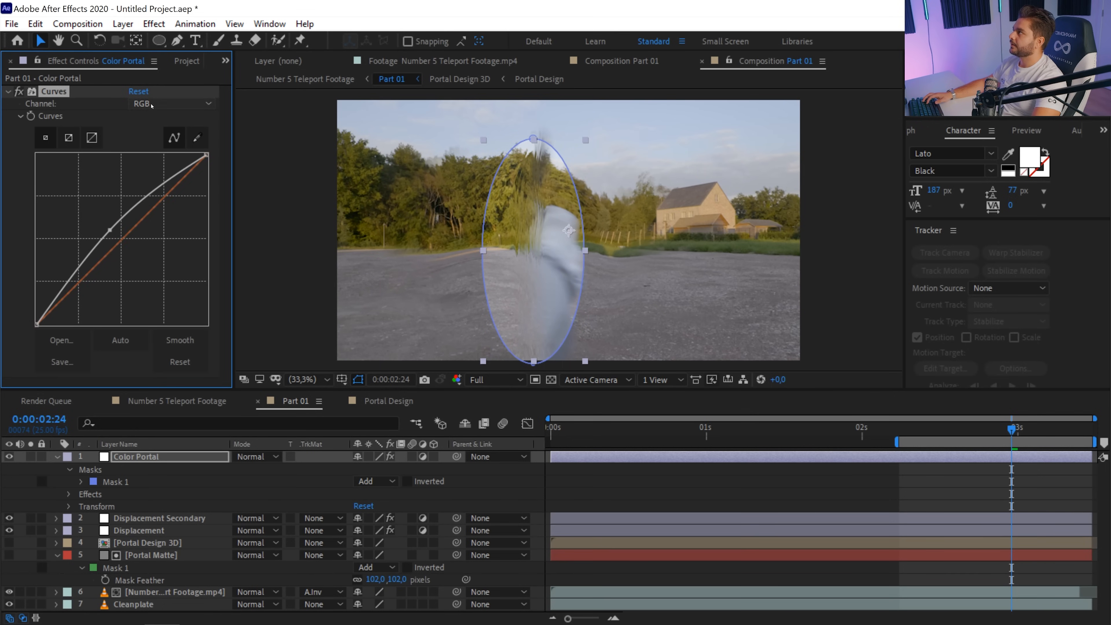
left_click_drag(110, 230, 113, 235)
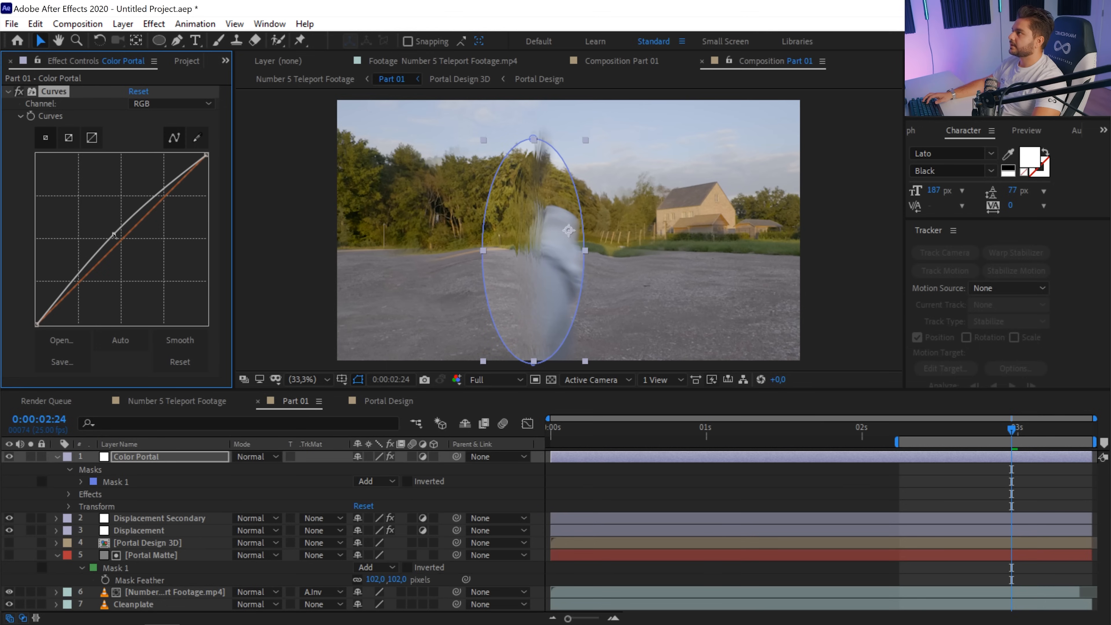
Tint the portal area blue by raising the Blue curve's midtones slightly and lowering the Red curve's, keeping the Green curve nearly straight
left_click(168, 103)
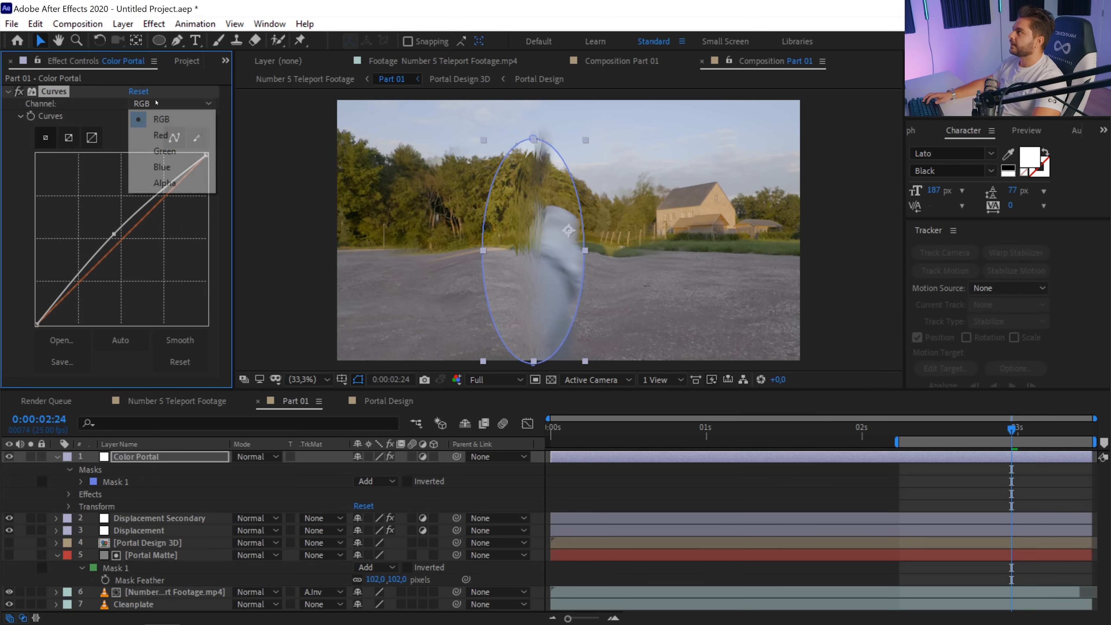
left_click(164, 168)
left_click_drag(120, 241, 114, 239)
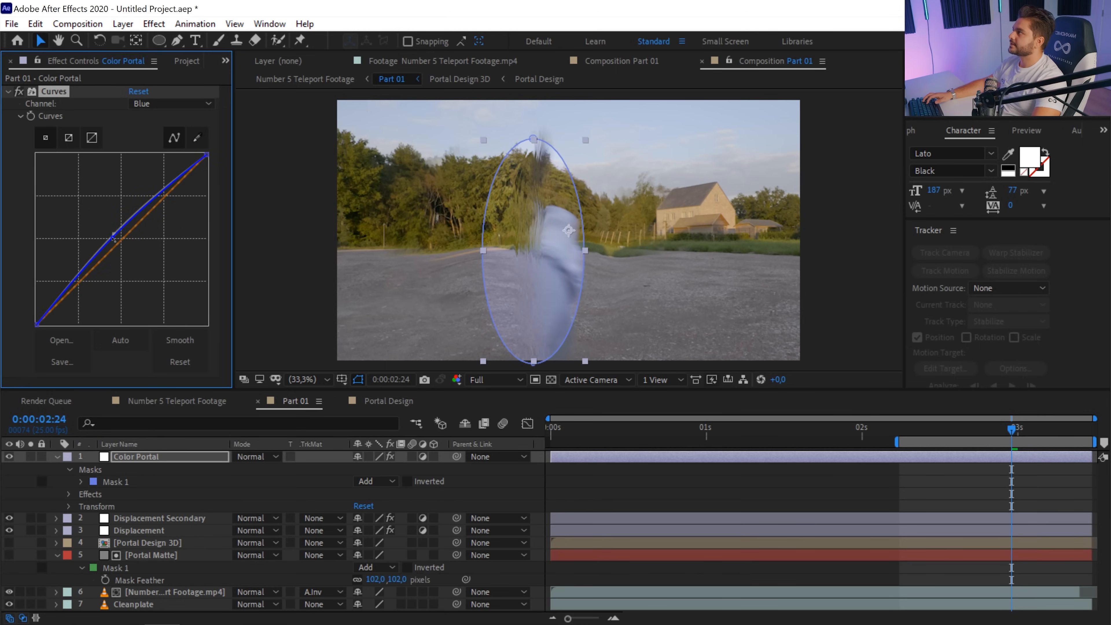
left_click(147, 109)
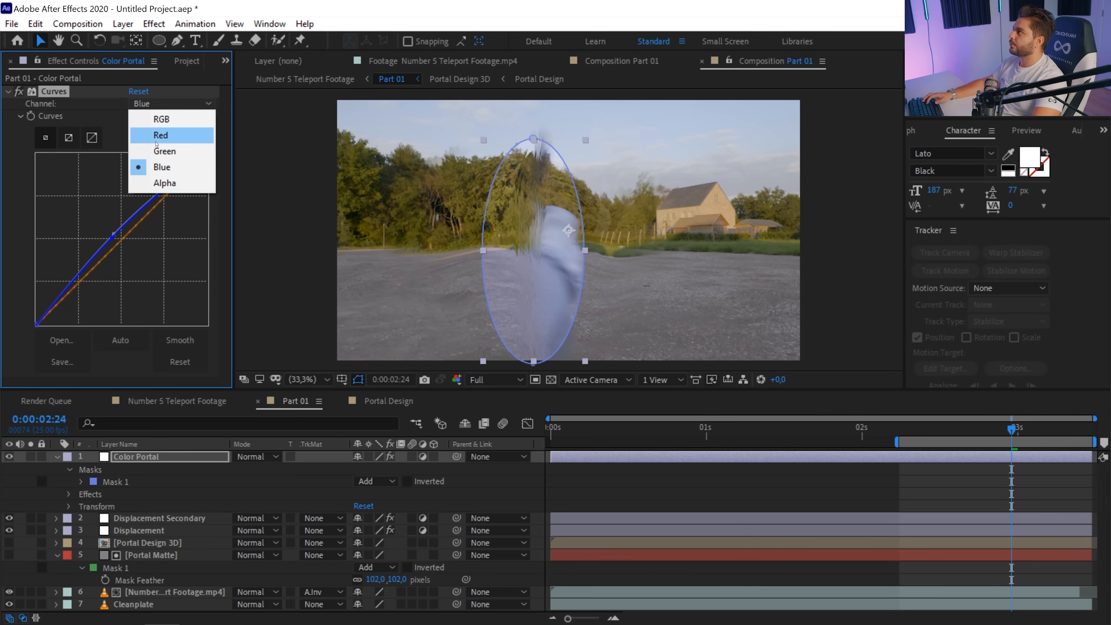
left_click(151, 134)
left_click_drag(124, 241, 129, 246)
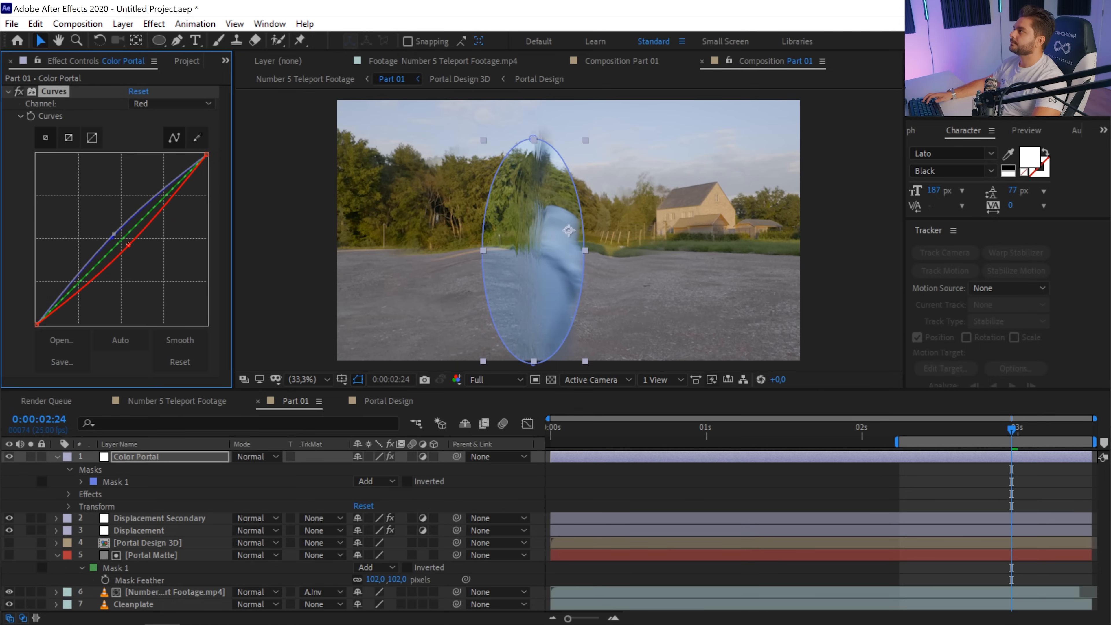
left_click(158, 104)
left_click(151, 148)
left_click_drag(123, 239, 120, 239)
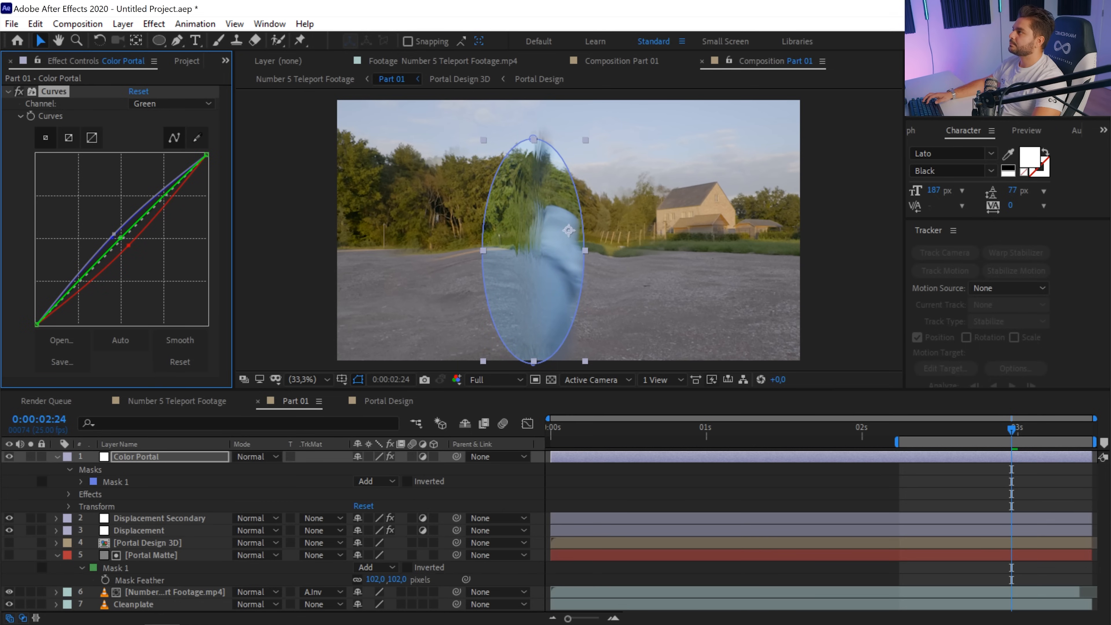
Feather the Color Portal mask by 332 pixels
left_click(189, 458)
key("f")
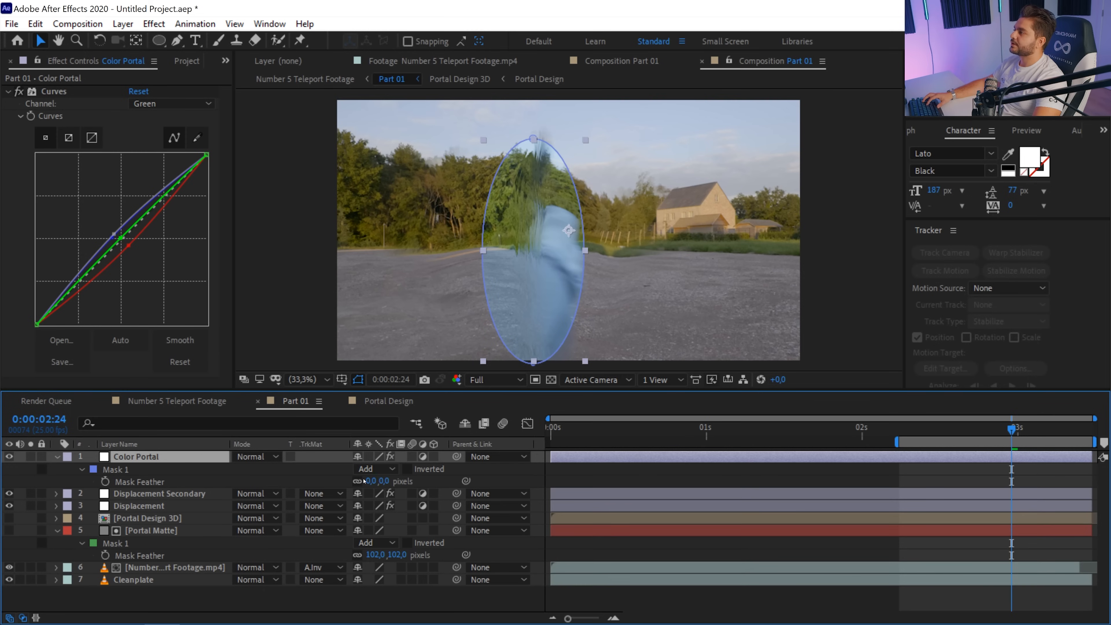
left_click_drag(382, 480, 497, 480)
left_click_drag(699, 478, 625, 484)
left_click(666, 476)
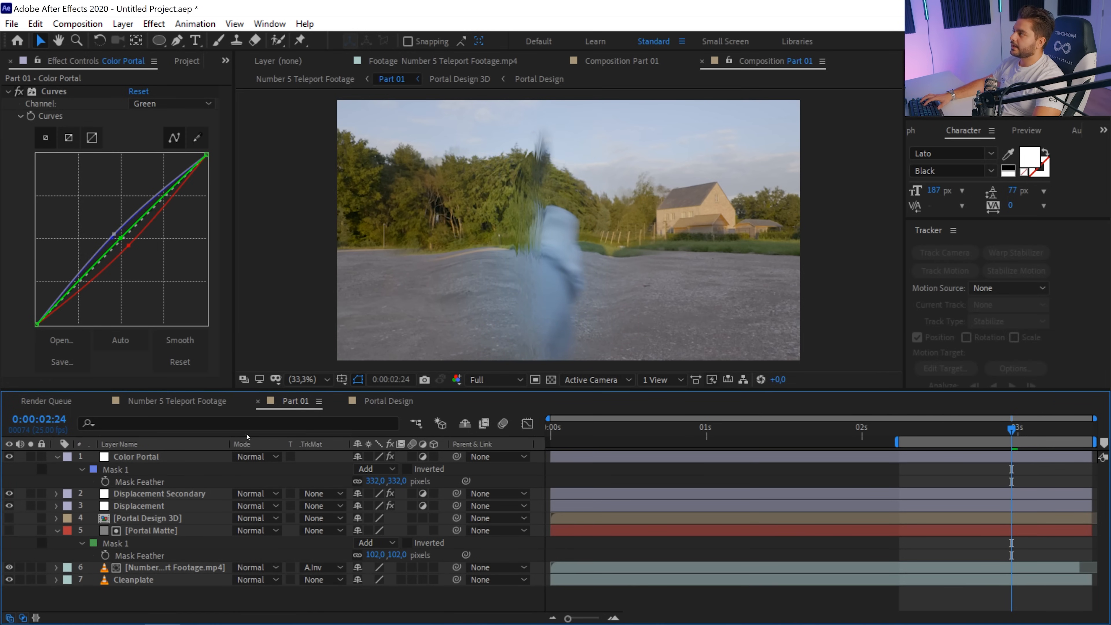
Keyframe the Color Portal layer's Opacity at 100% at 0:00:02:24 and 0% at 0:00:02:14
left_click(138, 456)
key("t")
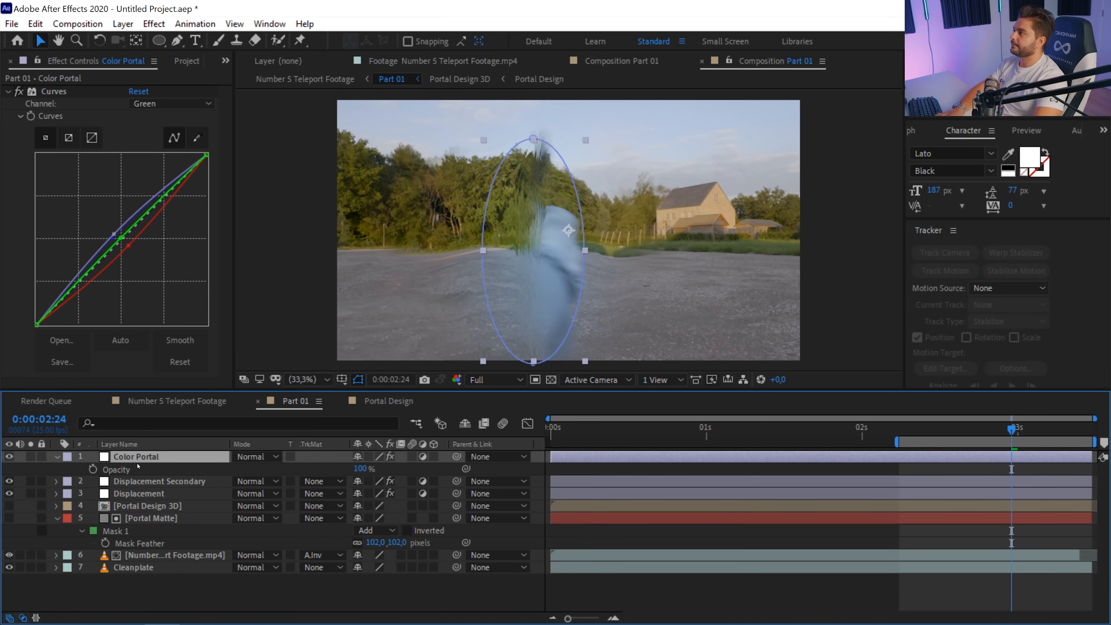
left_click(93, 468)
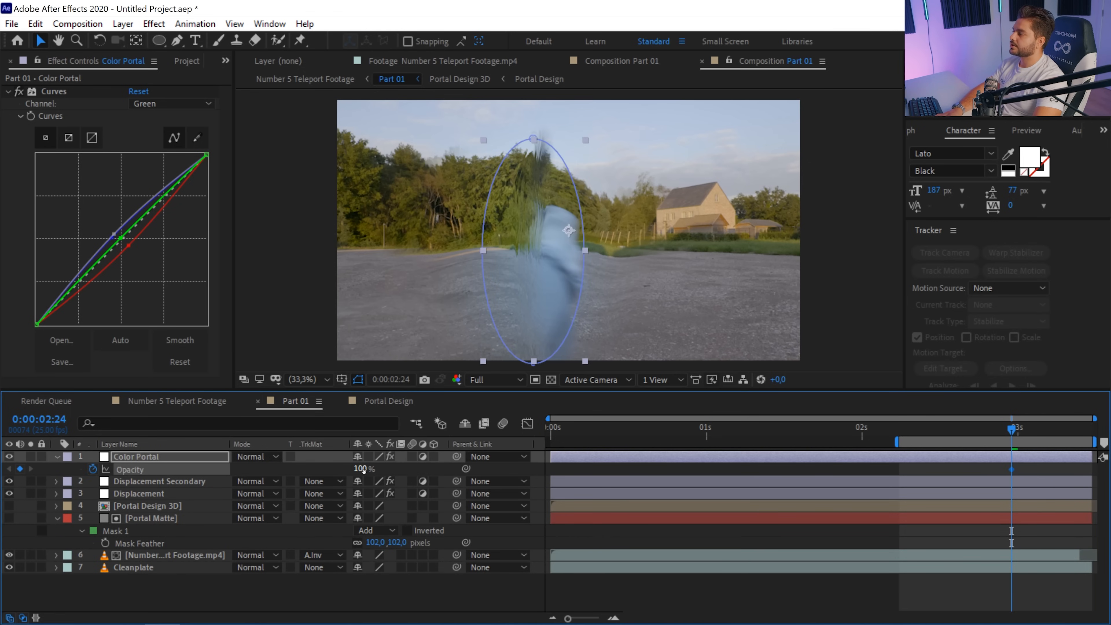
left_click(364, 469)
left_click(395, 470)
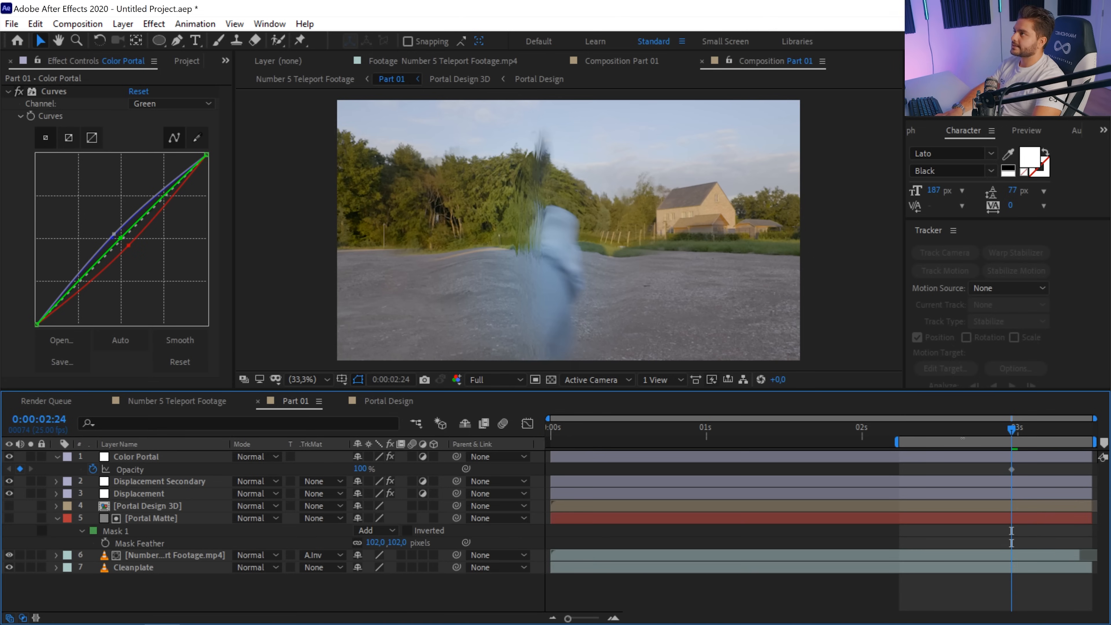
left_click_drag(1005, 431, 948, 430)
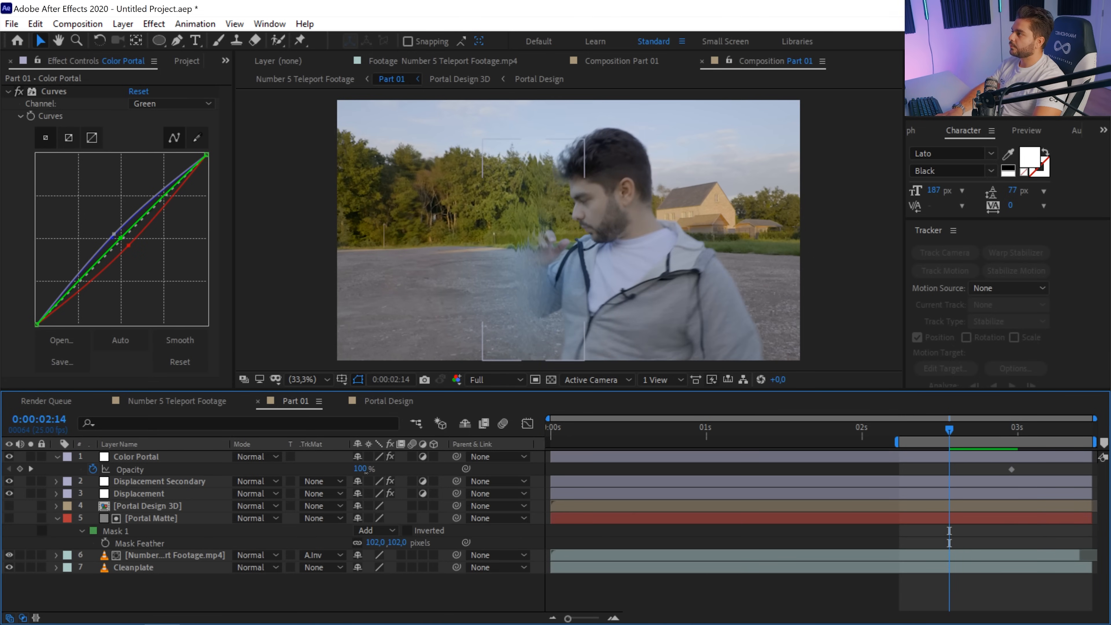
left_click(364, 470)
type("0")
key("Return")
Add a 0% Opacity keyframe to Color Portal at 0:00:03:11 and preview the fade
left_click_drag(949, 431, 1085, 439)
left_click(365, 469)
type("0")
key("Return")
key("space")
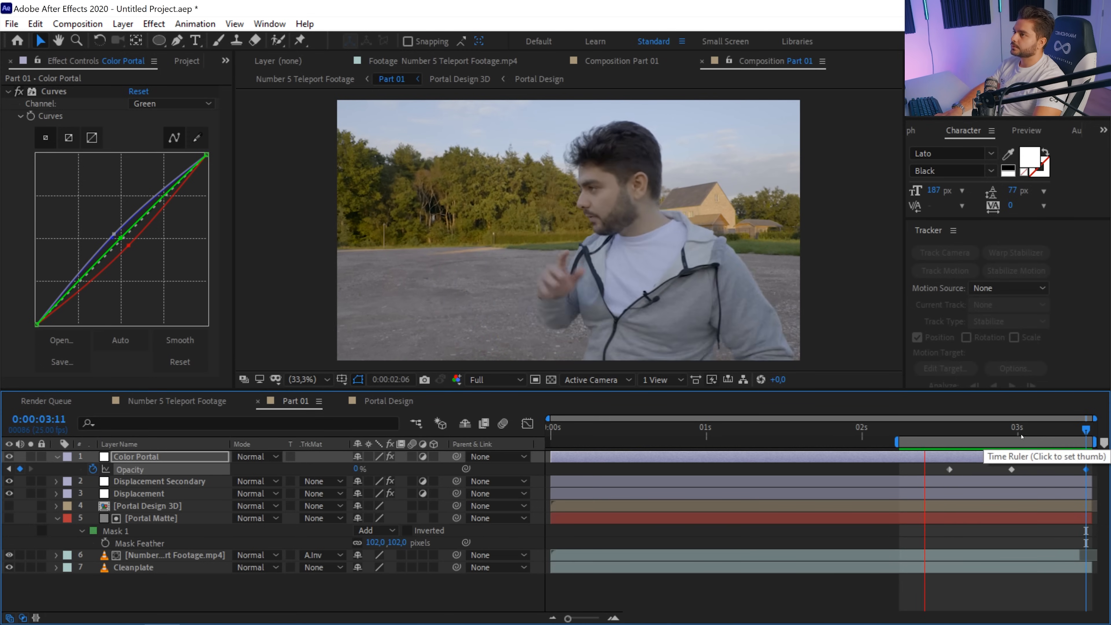
Return to 0:00:02:24, add another adjustment layer on top and name it Highlights
left_click(1011, 429)
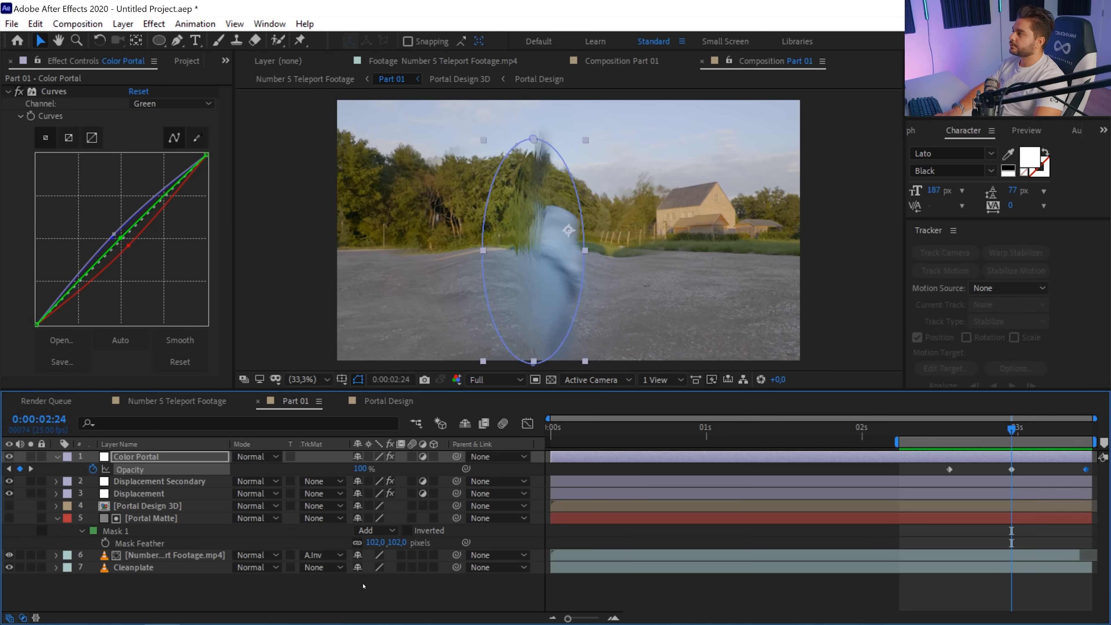
right_click(358, 419)
mouse_move(481, 429)
left_click(621, 545)
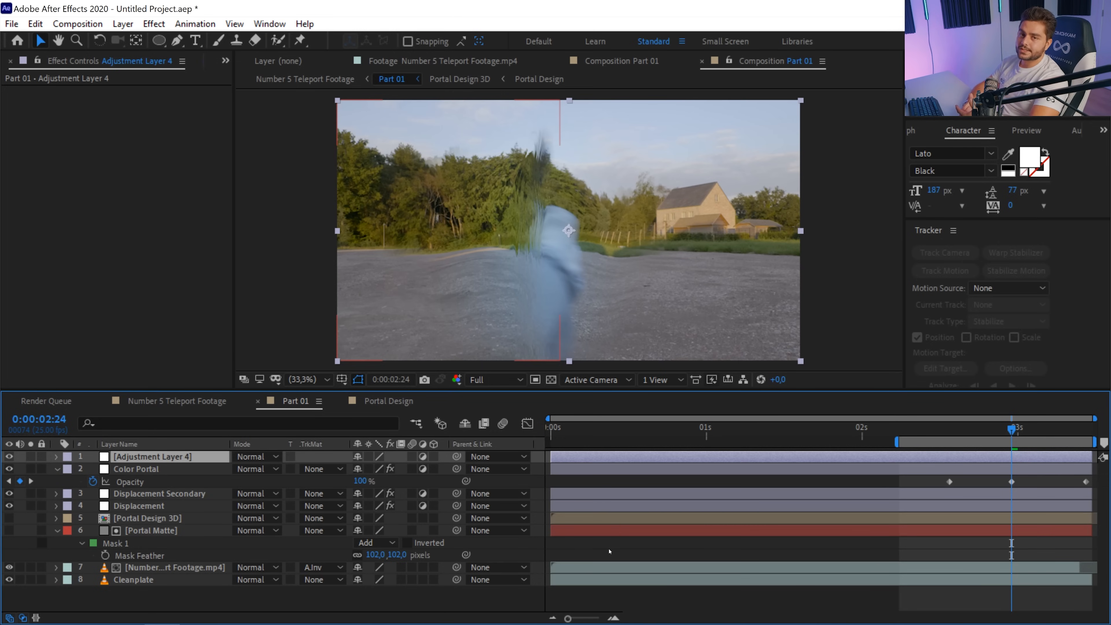
key("Return")
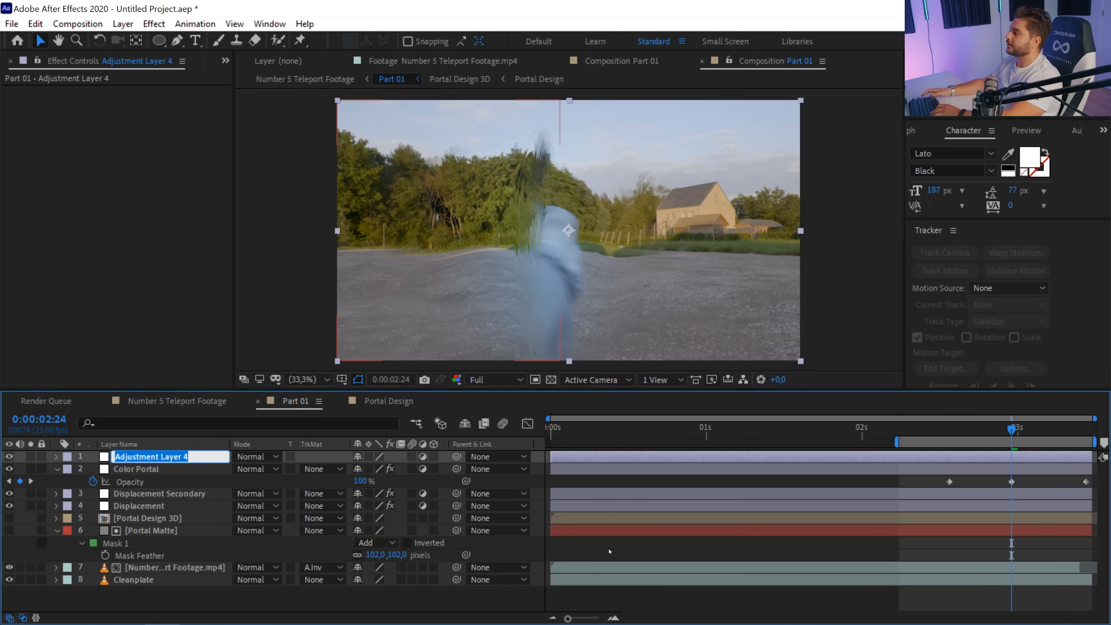
type("Highlights")
key("Return")
Draw a narrow, curved closed mask on Highlights with the Pen tool, following the portal edge from the treetops to below the frame
left_click(177, 41)
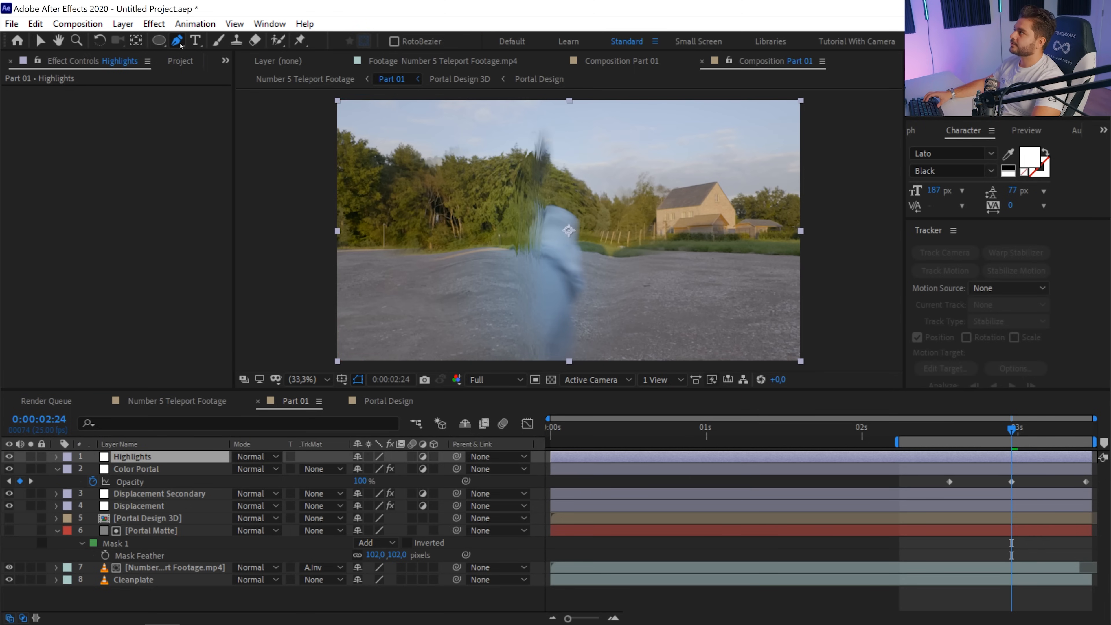
left_click_drag(541, 150, 550, 152)
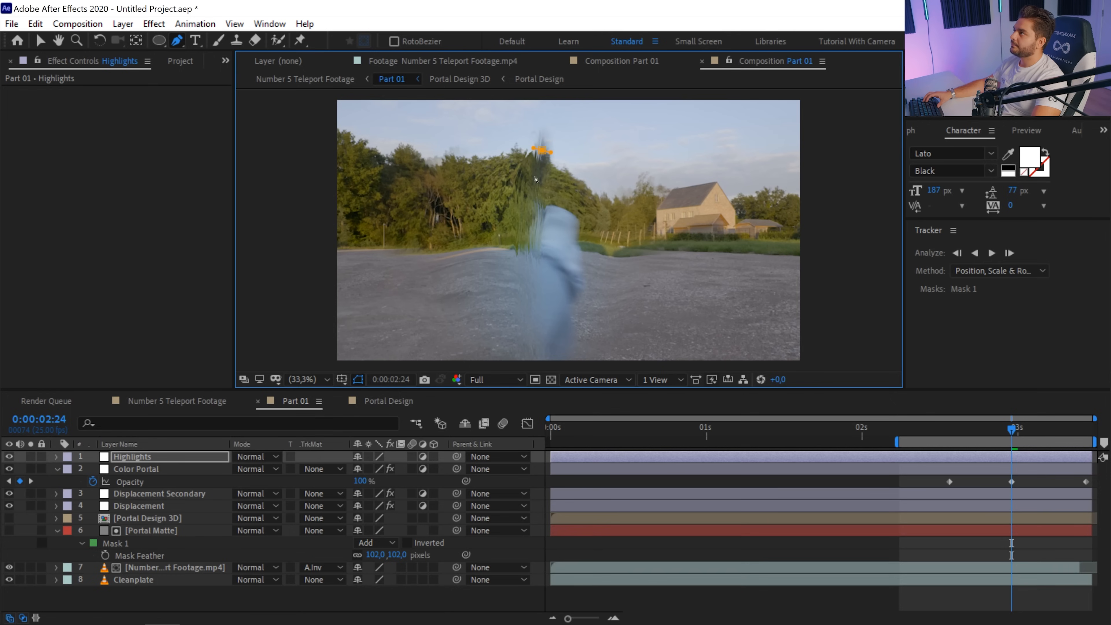
left_click(519, 311)
key("comma")
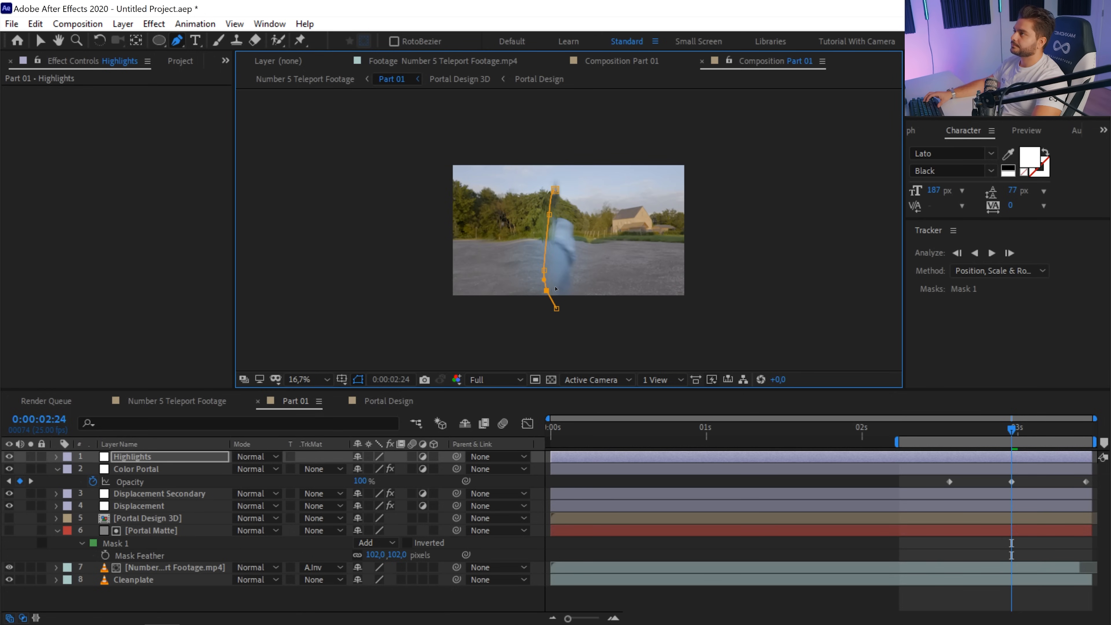
key("period")
left_click_drag(546, 376, 517, 310)
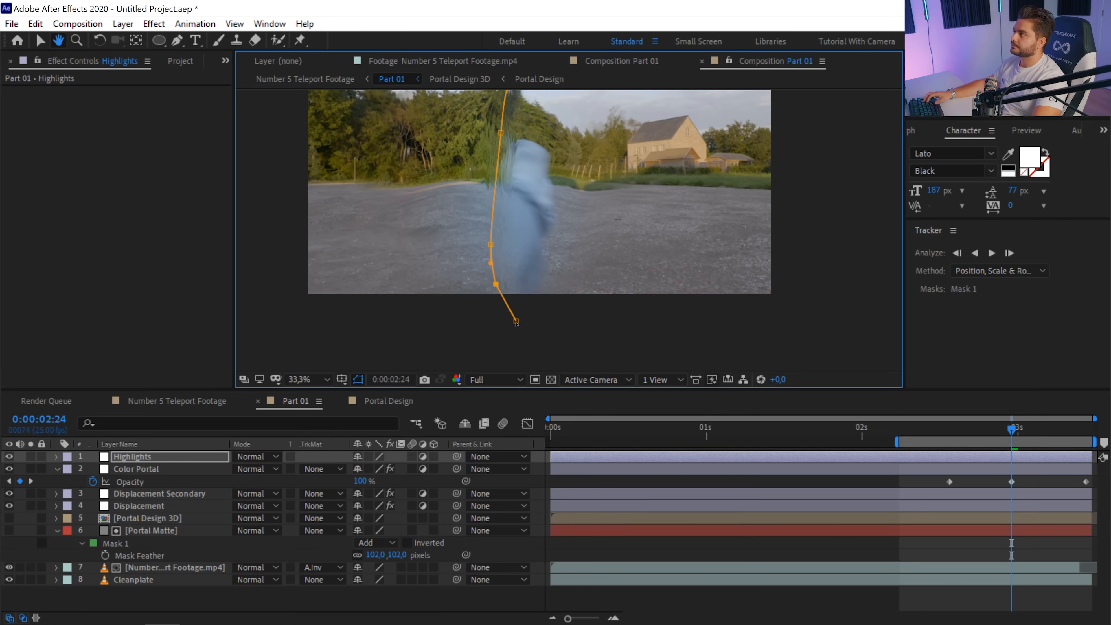
left_click_drag(504, 219, 506, 203)
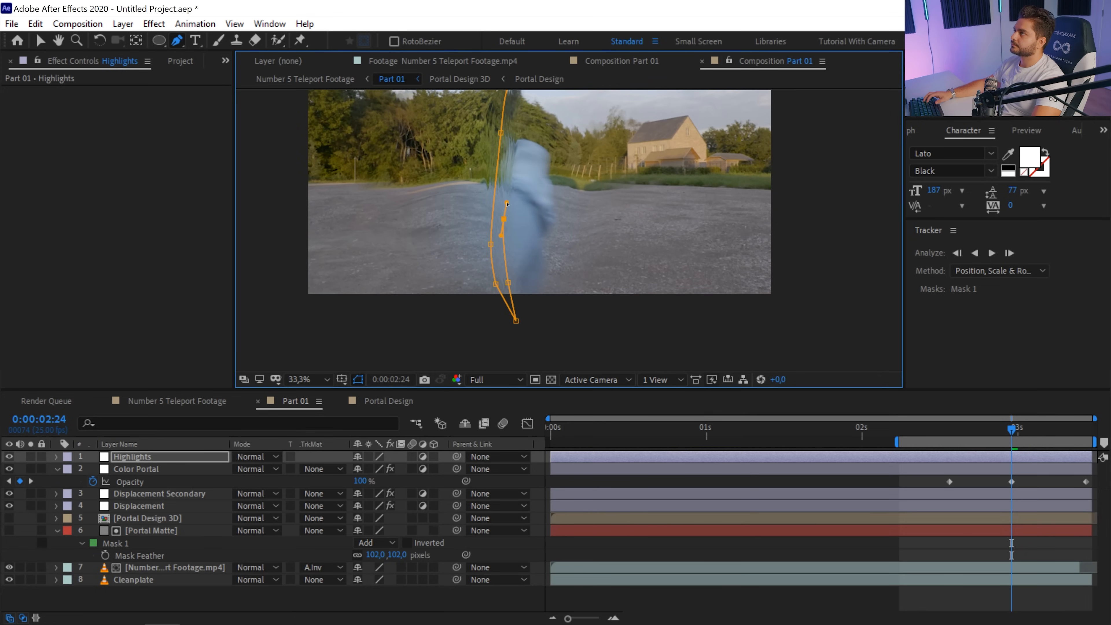
left_click_drag(518, 92, 509, 249)
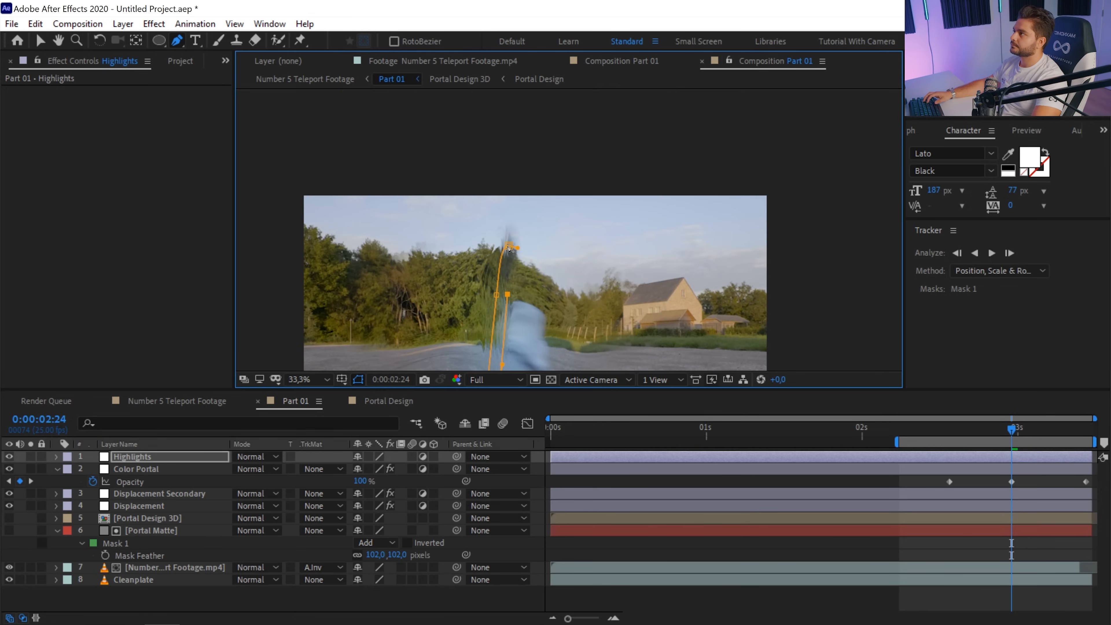
left_click_drag(507, 317, 517, 211)
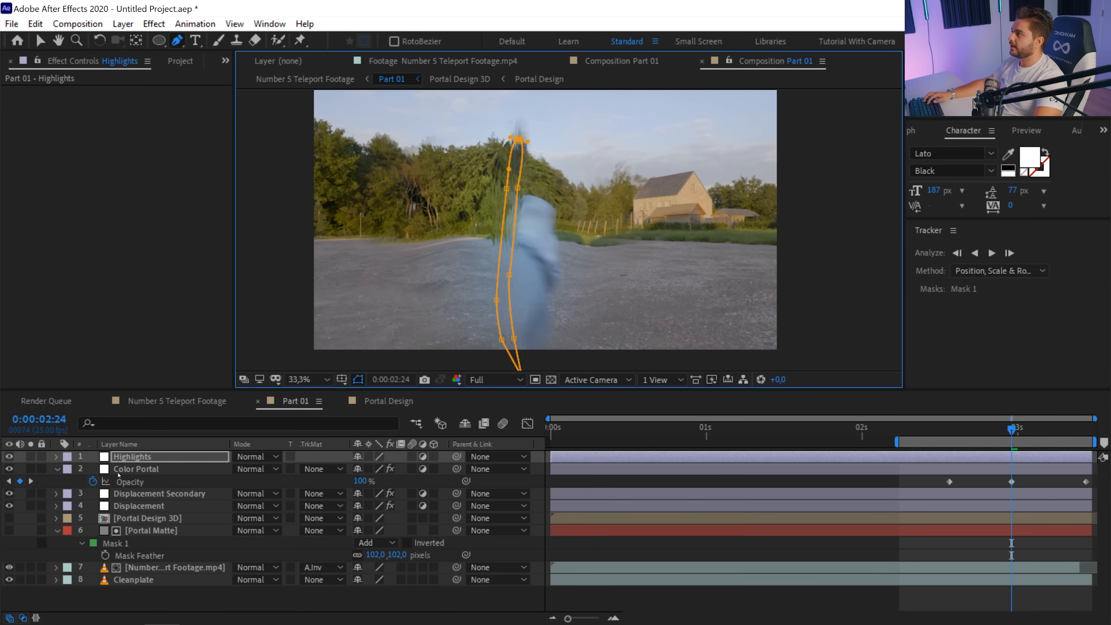
Apply Curves to Highlights, raising the RGB midtones, lifting the Blue curve slightly and lowering the Red curve
left_click(118, 458)
key("ctrl+space")
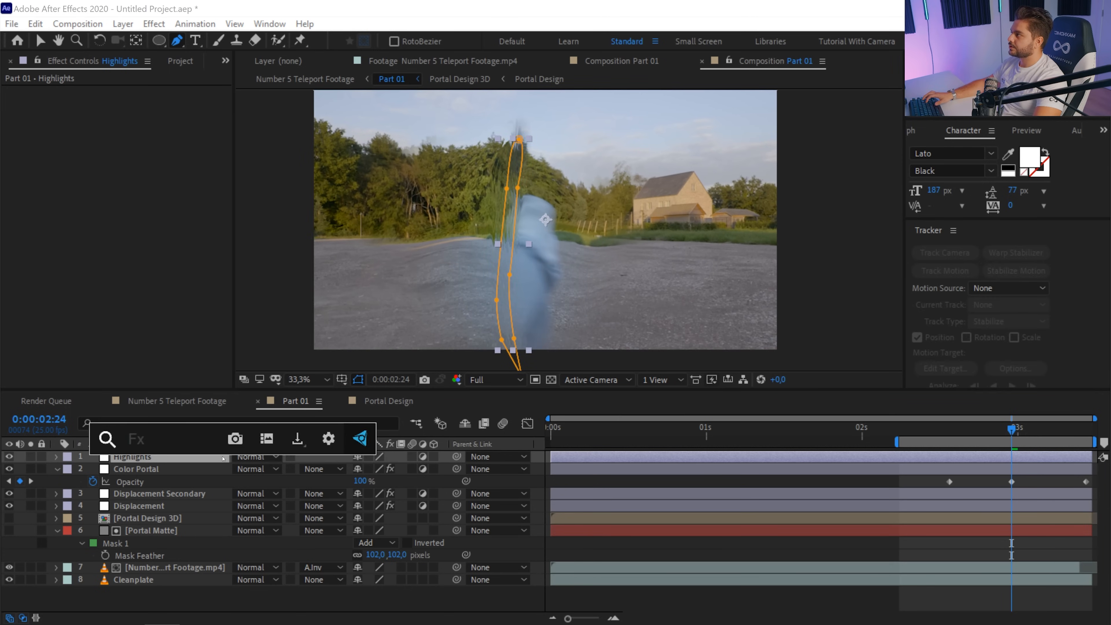
type("cur")
key("Return")
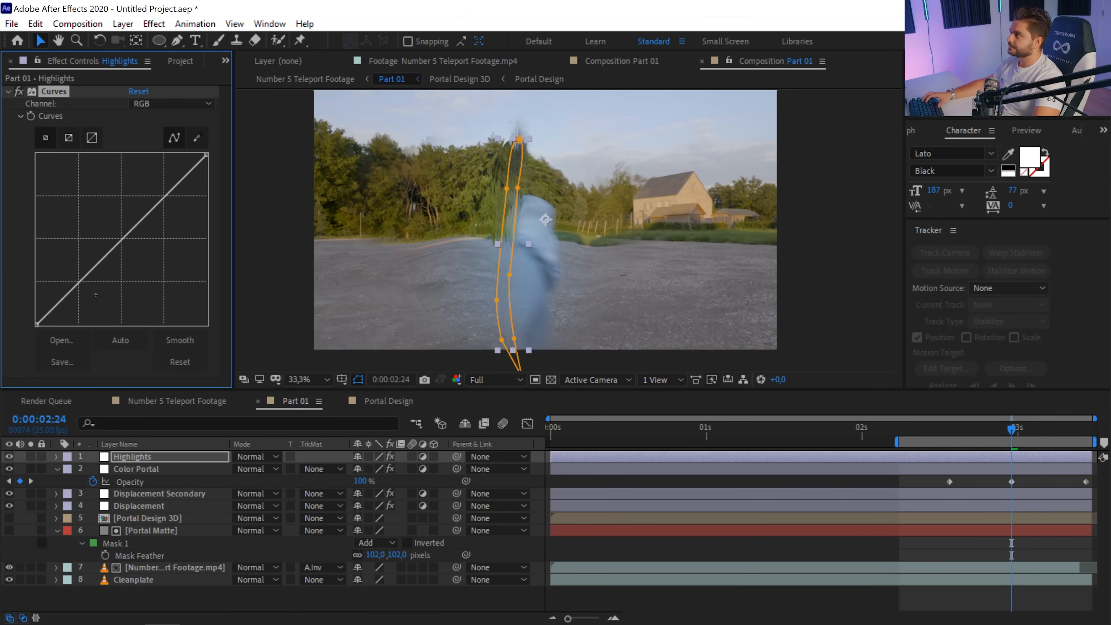
mouse_move(120, 240)
left_mouse_down()
mouse_move(111, 222)
mouse_move(136, 240)
left_mouse_up()
left_click(171, 103)
left_click(166, 167)
left_click(170, 103)
left_click(160, 134)
Feather the Highlights mask by 62 pixels
left_click(157, 457)
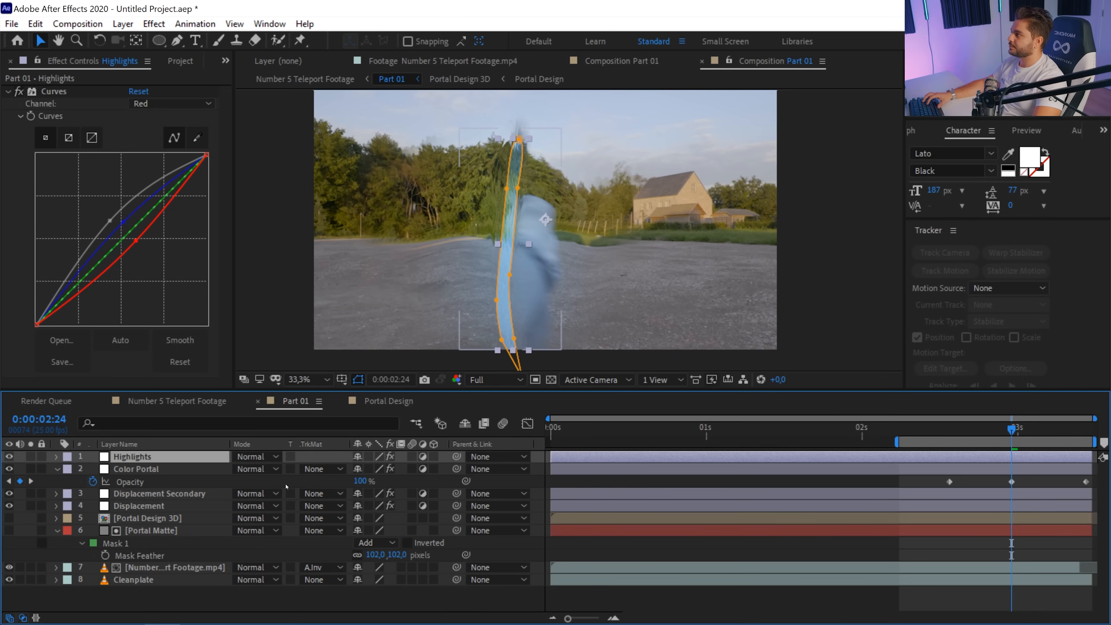
key("f")
left_click_drag(386, 481, 402, 481)
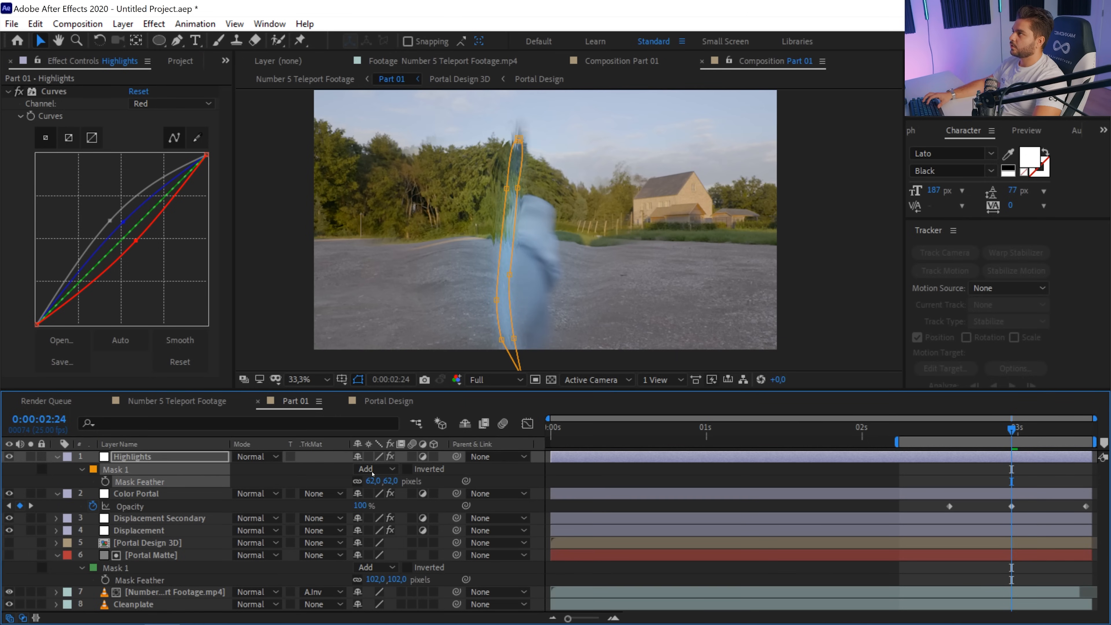
Set the Highlights layer's blending mode to Screen
left_click(252, 457)
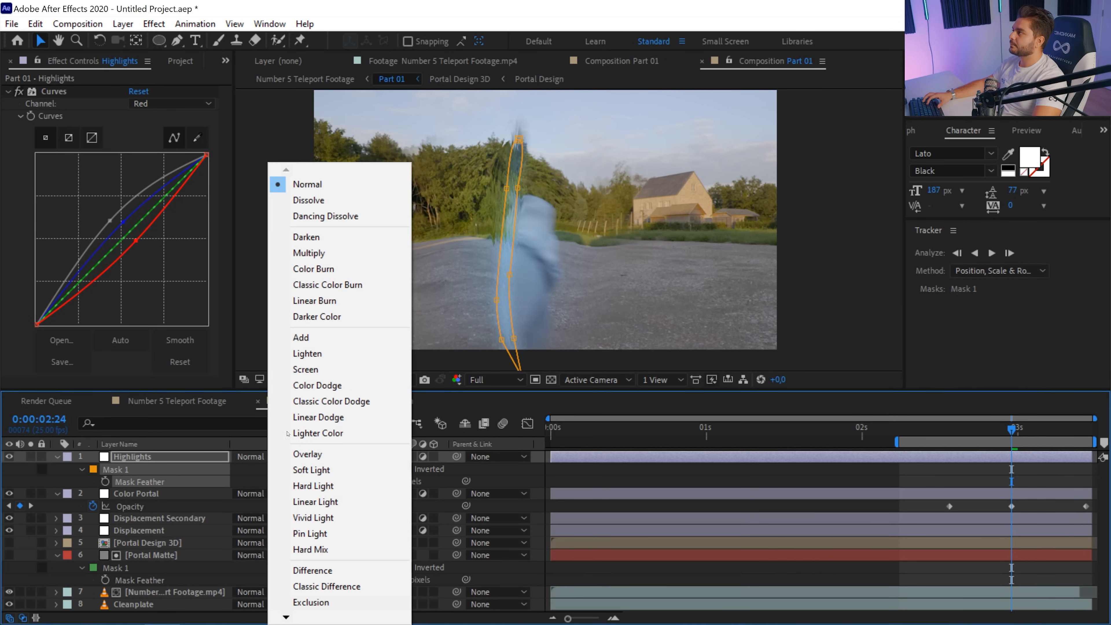
left_click(301, 337)
left_click(267, 456)
left_click(289, 370)
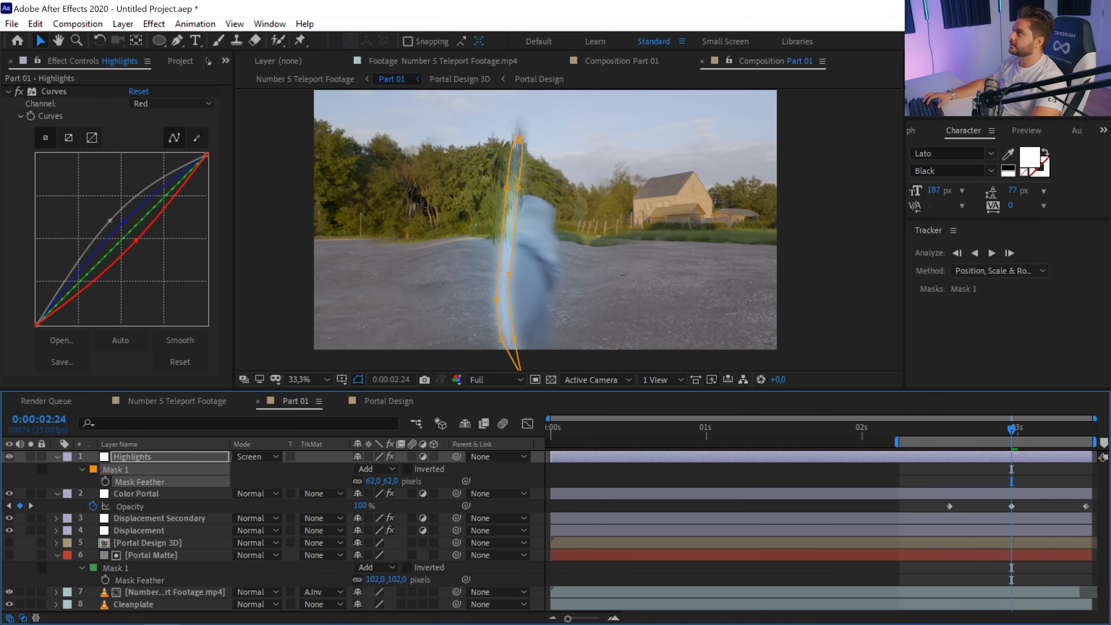
Set the project's color depth to 32 bits per channel and return to the Highlights effect settings
left_click(179, 61)
left_click(92, 381, "alt")
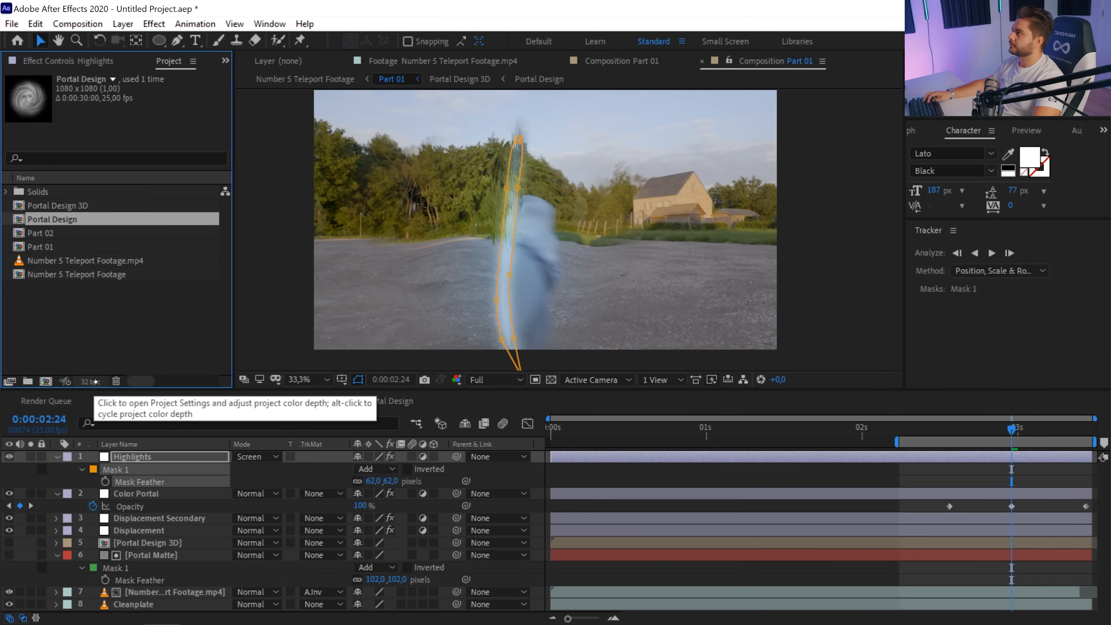
key("F3")
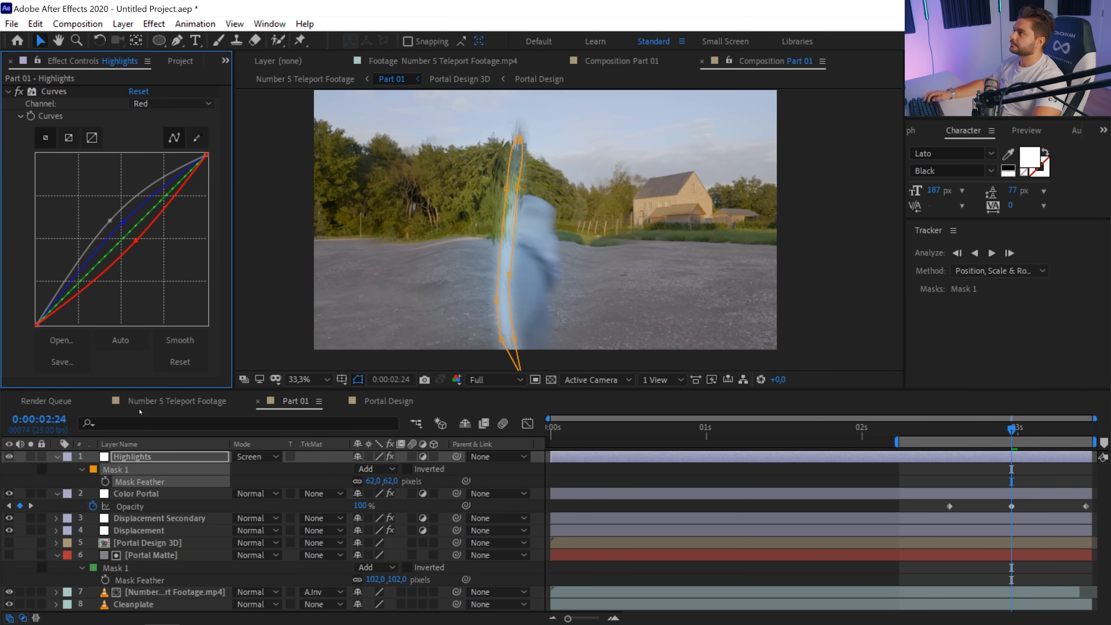
Tighten the Highlights mask with a feather of 27 pixels and an expansion of -20 pixels
left_click_drag(387, 483, 377, 481)
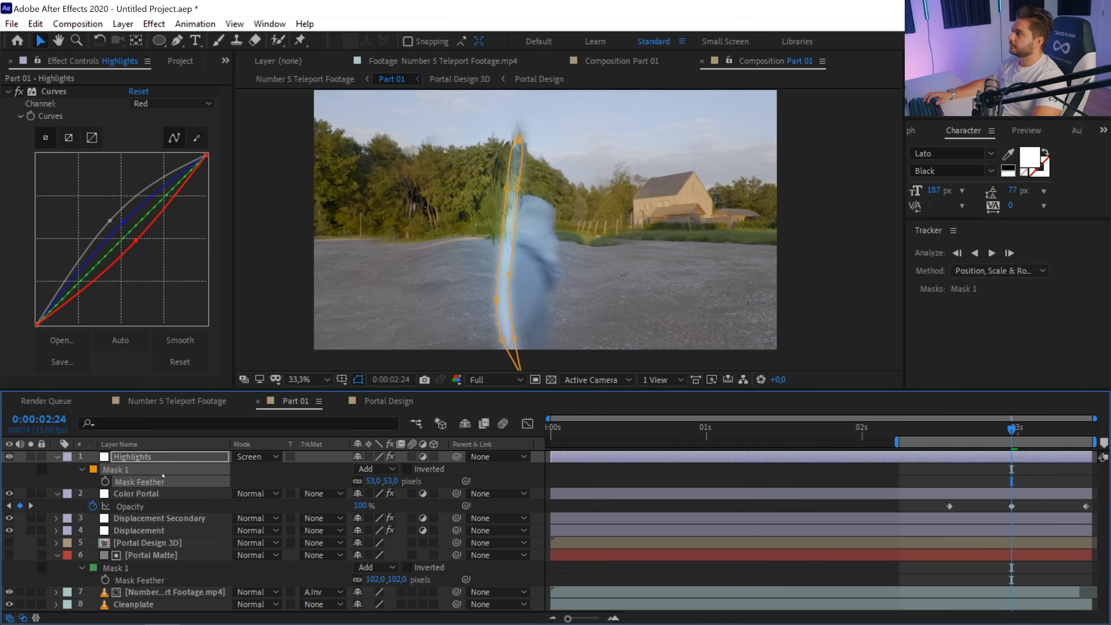
left_click(81, 469)
left_click(82, 469)
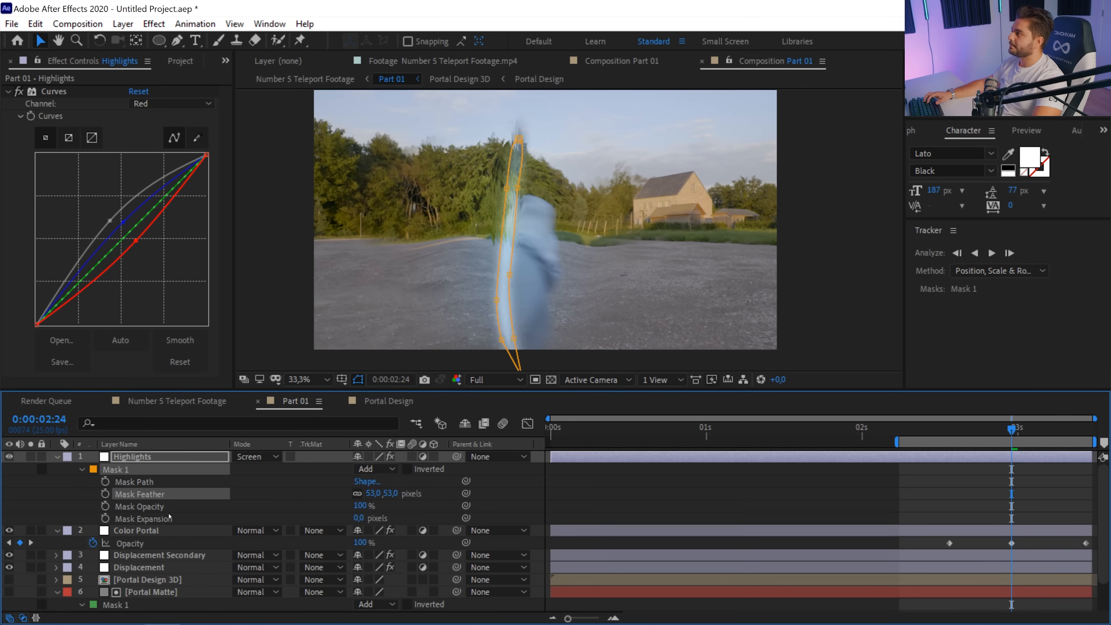
left_click(81, 470)
left_click(82, 469)
left_click_drag(358, 518, 382, 495)
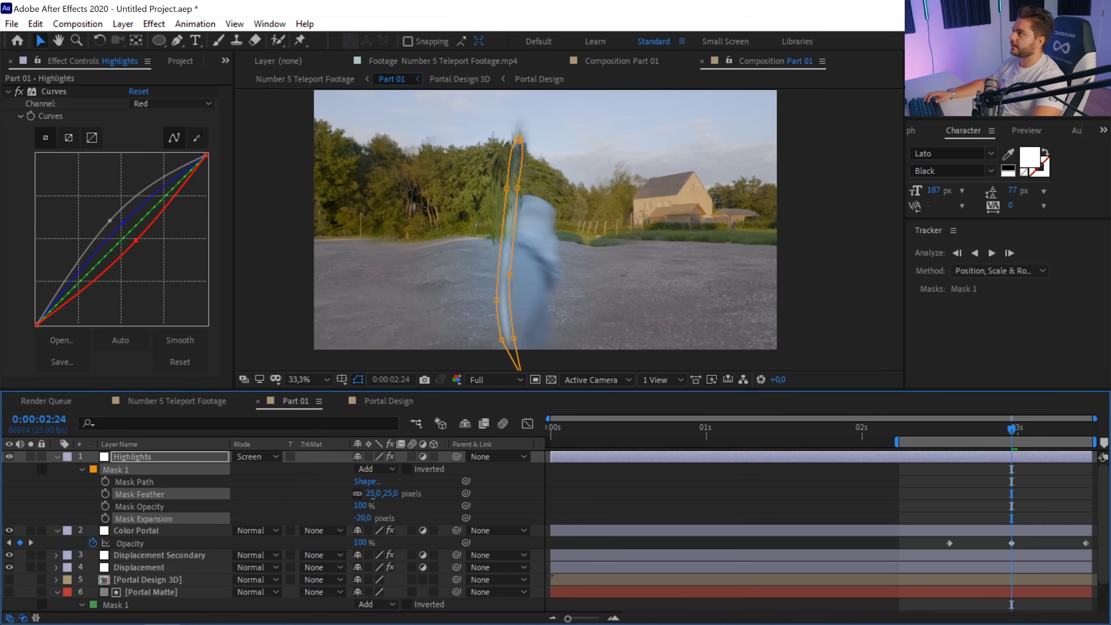
left_click(616, 510)
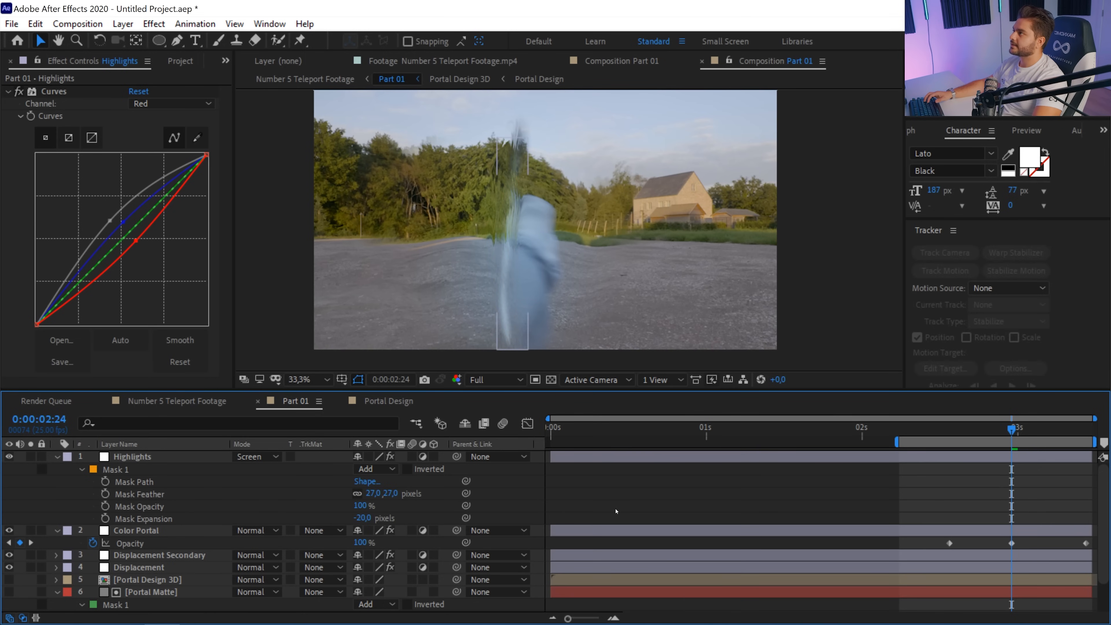
Set the Highlights layer's blending mode to Add
left_click(667, 460)
left_click(245, 457)
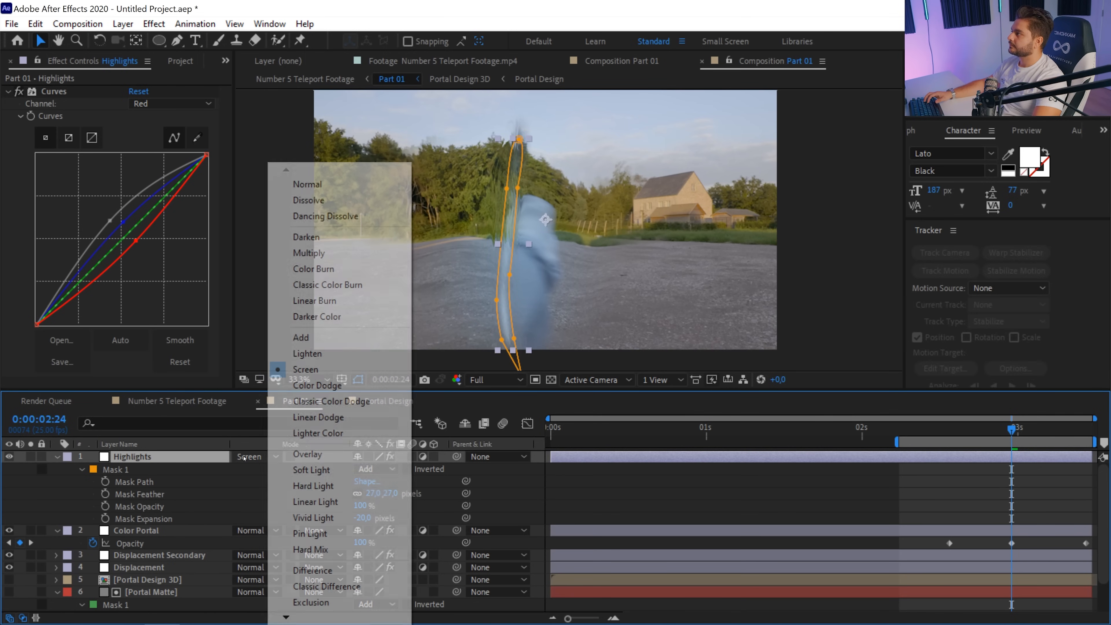
left_click(317, 335)
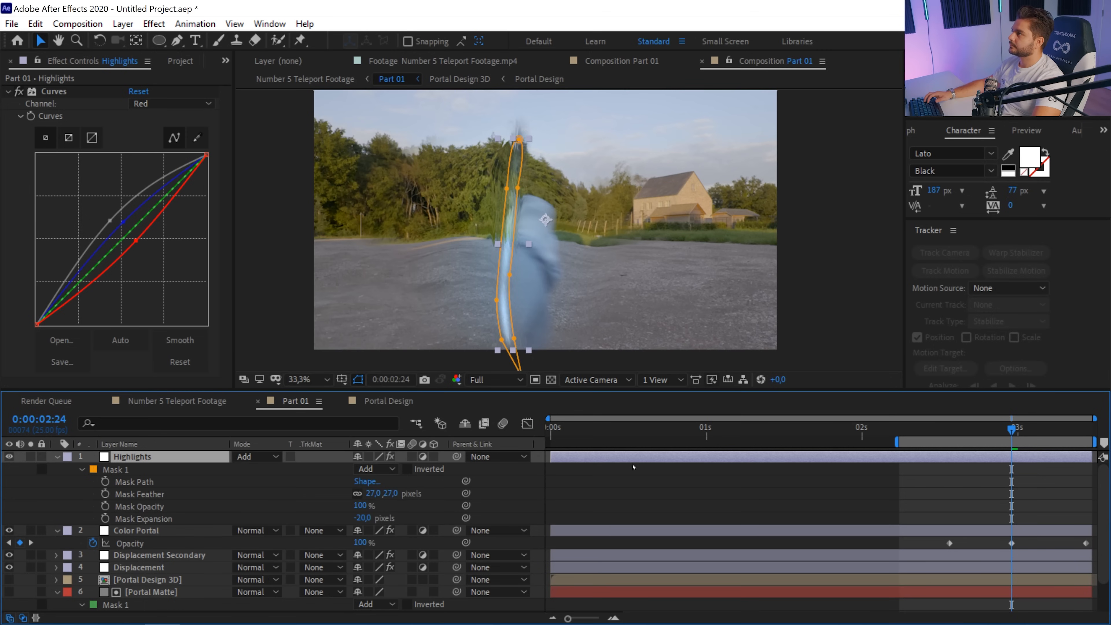
left_click(624, 479)
Lower the Highlights layer's opacity to 75%
left_click(626, 460)
key("t")
left_click_drag(360, 469, 344, 472)
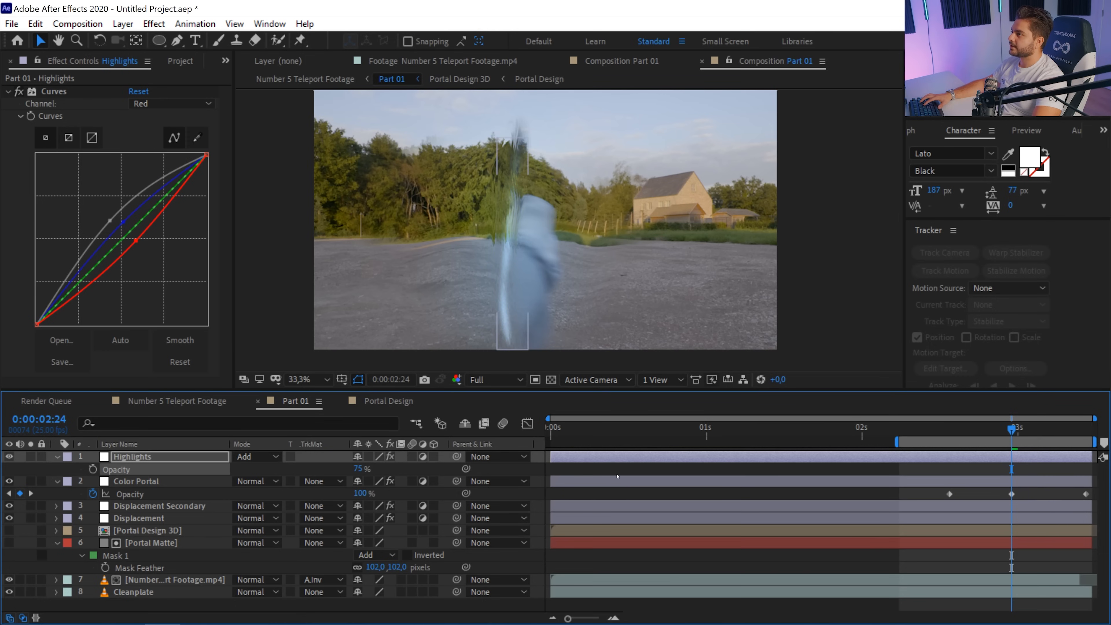
left_click(408, 469)
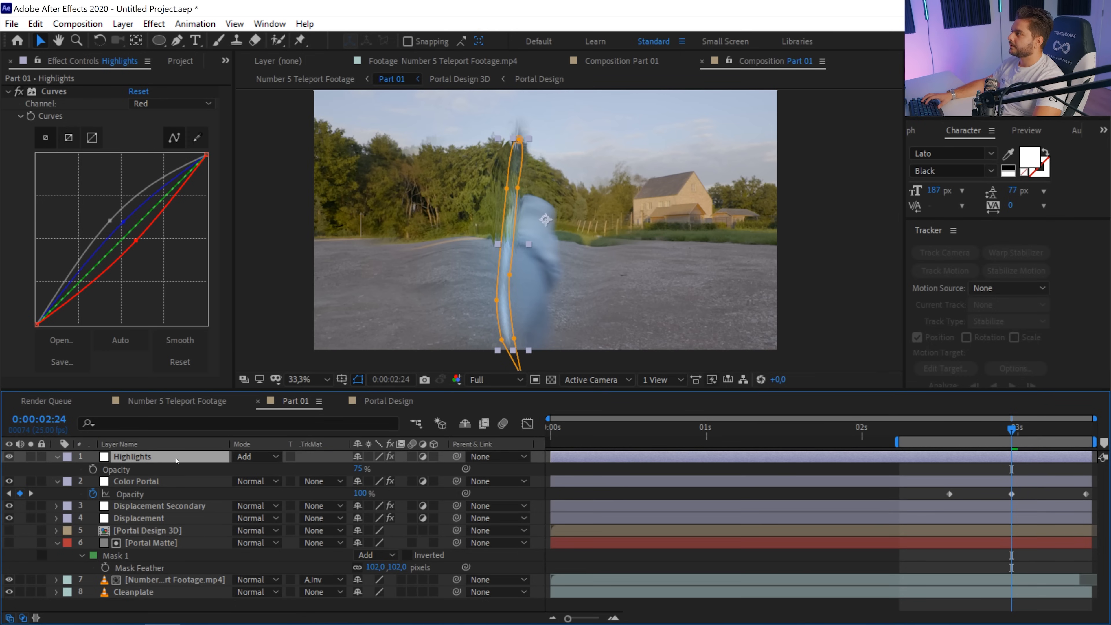
Duplicate Mask 1 on Highlights, feathering the original by 36 pixels and the copy by 155 pixels
key("m")
left_click(132, 470)
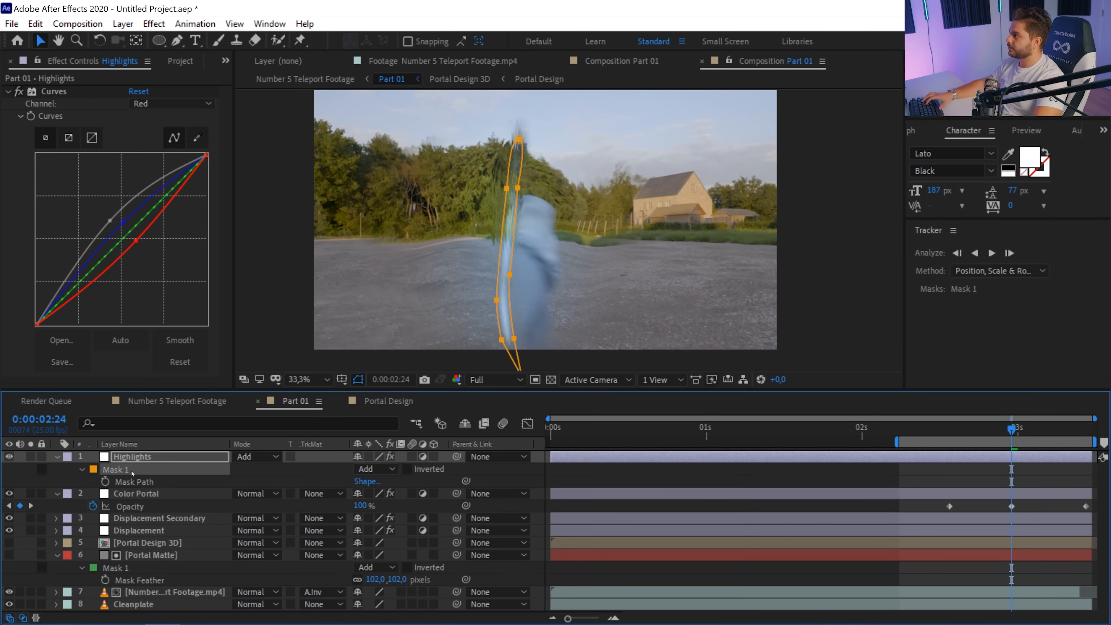
key("ctrl+d")
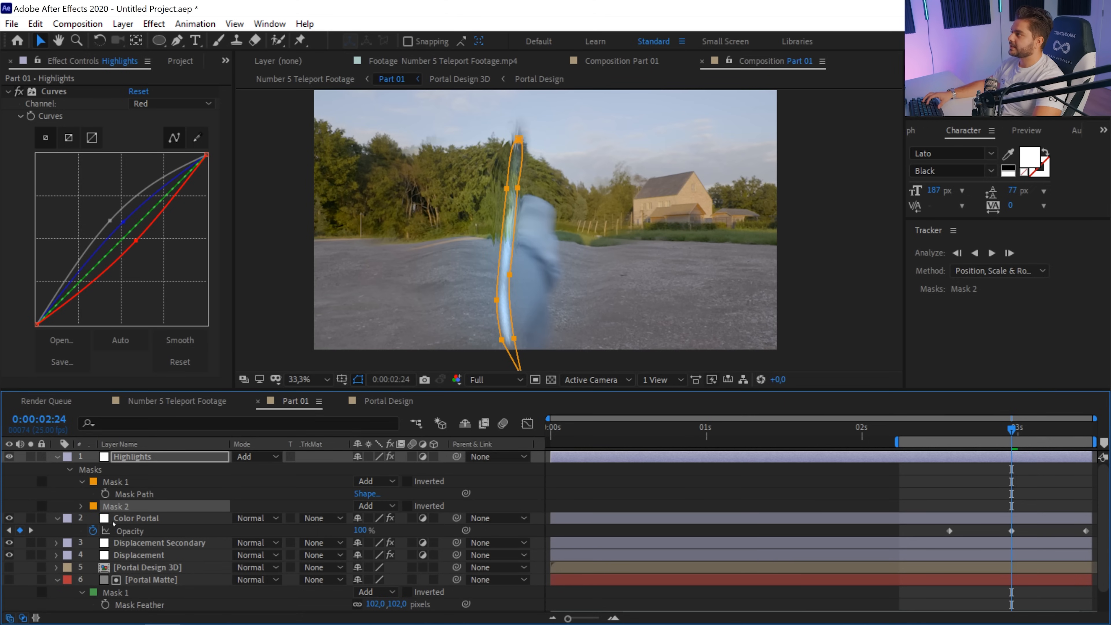
left_click(81, 505)
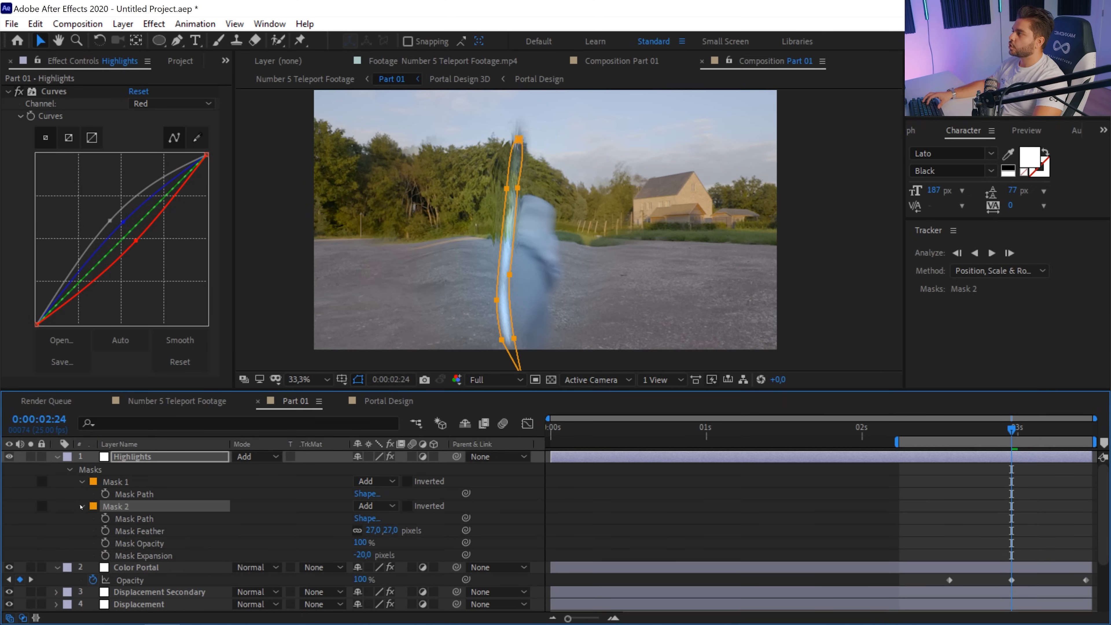
mouse_move(397, 530)
left_mouse_down()
mouse_move(451, 530)
mouse_move(388, 532)
left_mouse_up()
left_click(628, 528)
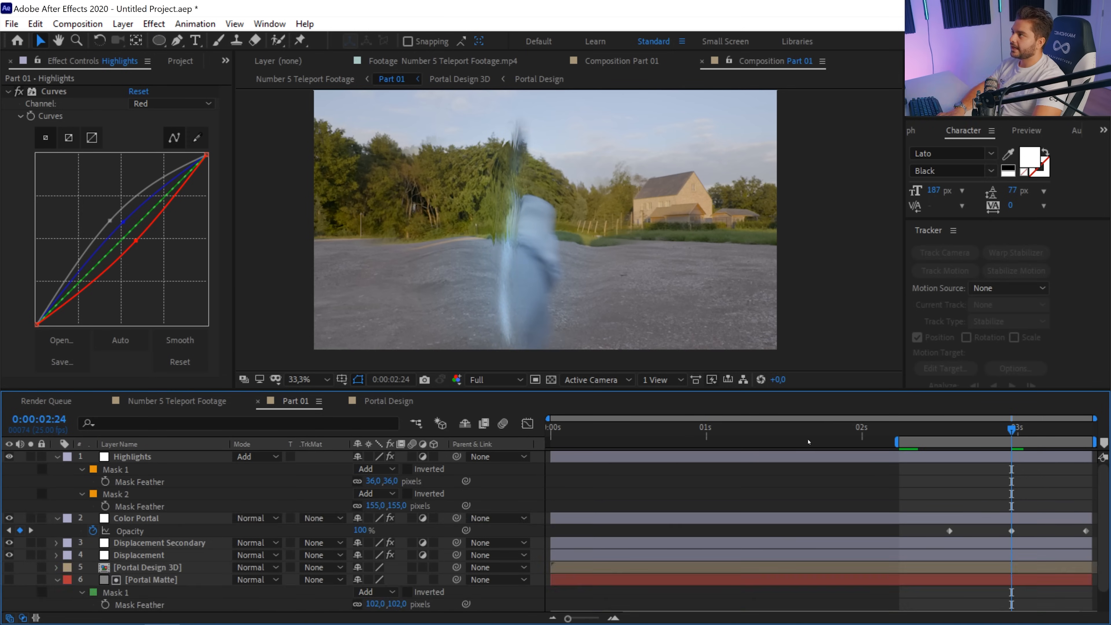
Keyframe the Highlights opacity at 75% on 0:00:02:24 and at 0% on 0:00:02:14
left_click(105, 460)
key("t")
key("alt+shift+t")
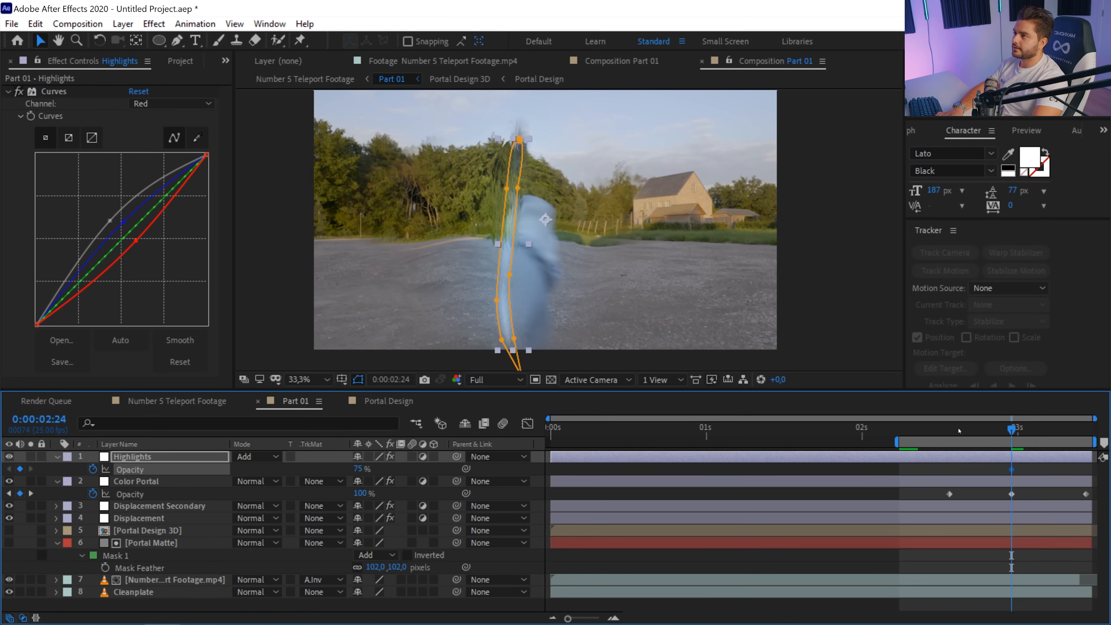
key("shift+Page_Up")
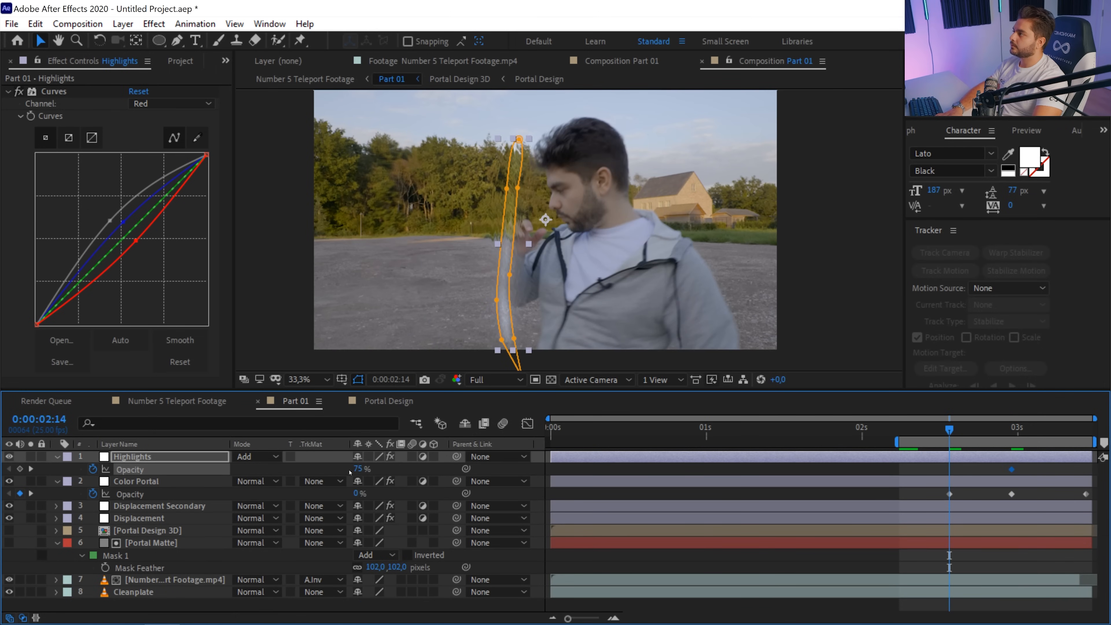
left_click(361, 468)
type("0")
key("Return")
Add a 0% opacity keyframe on Highlights after the 75% one and place it at 0:00:03:02
key("space")
left_click(357, 469)
type("0")
key("Return")
key("space")
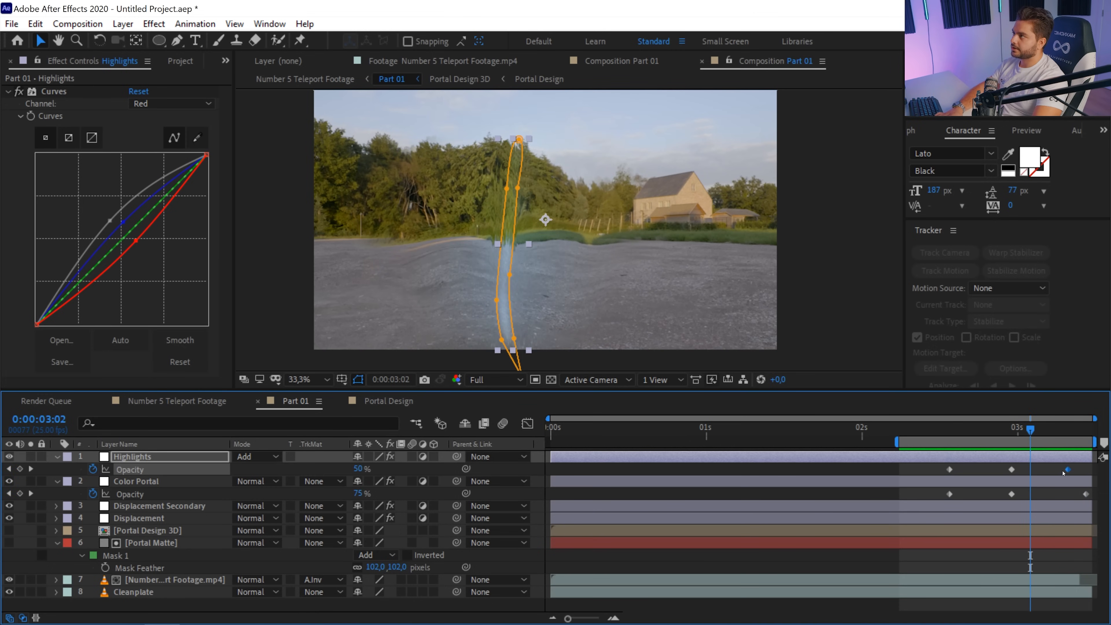
left_click_drag(1068, 469, 1030, 469)
Preview the highlight fade and move its first opacity keyframe to about 0:00:02:20
left_click(1025, 430)
left_click_drag(1025, 431, 980, 431)
key("space")
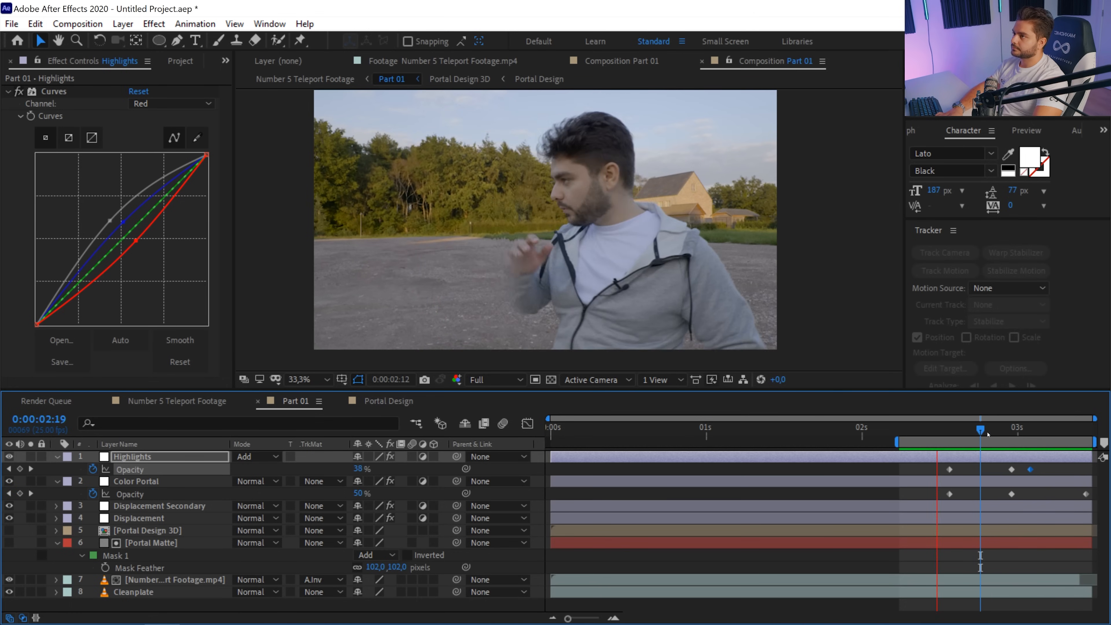
left_click(999, 433)
left_click_drag(949, 469, 987, 469)
Add a new adjustment layer above Highlights and name it Glow
left_click(122, 25)
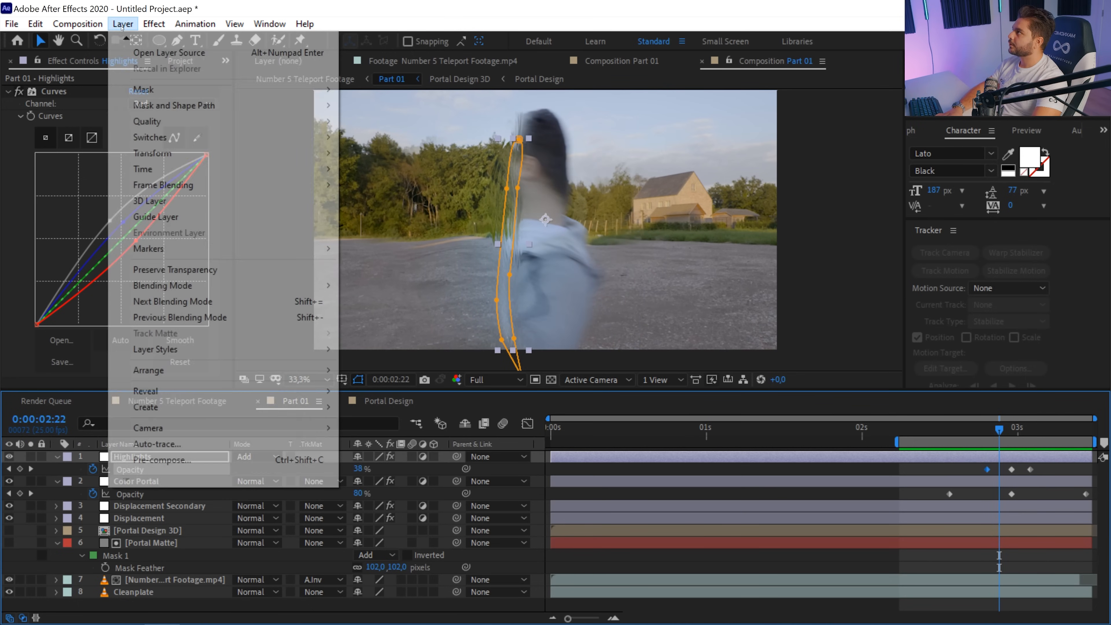
left_click(132, 27)
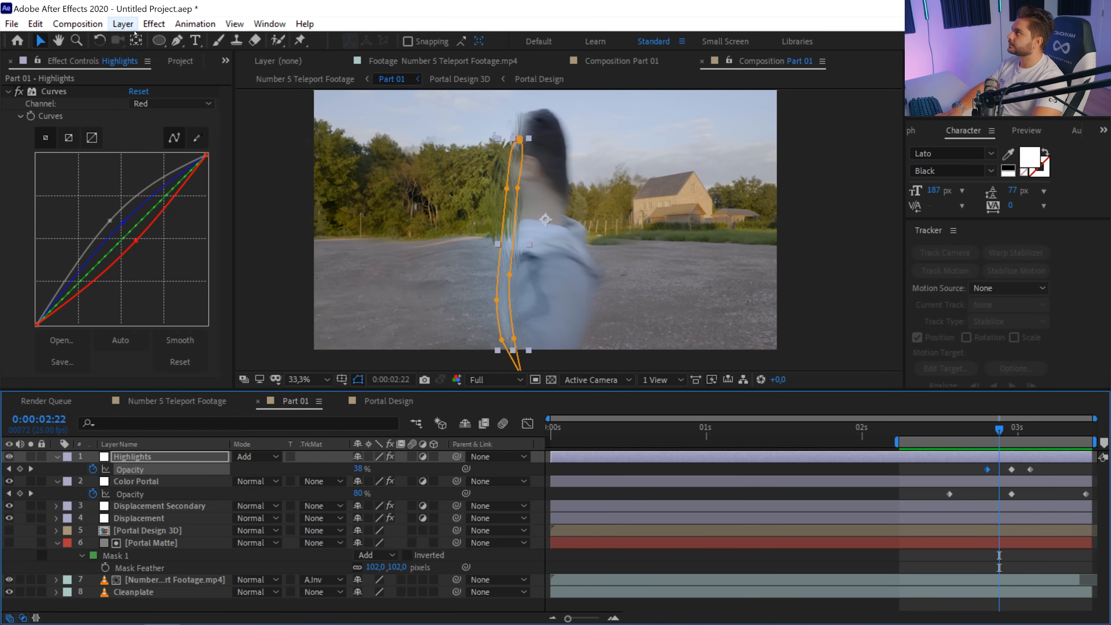
left_click(132, 25)
mouse_move(129, 42)
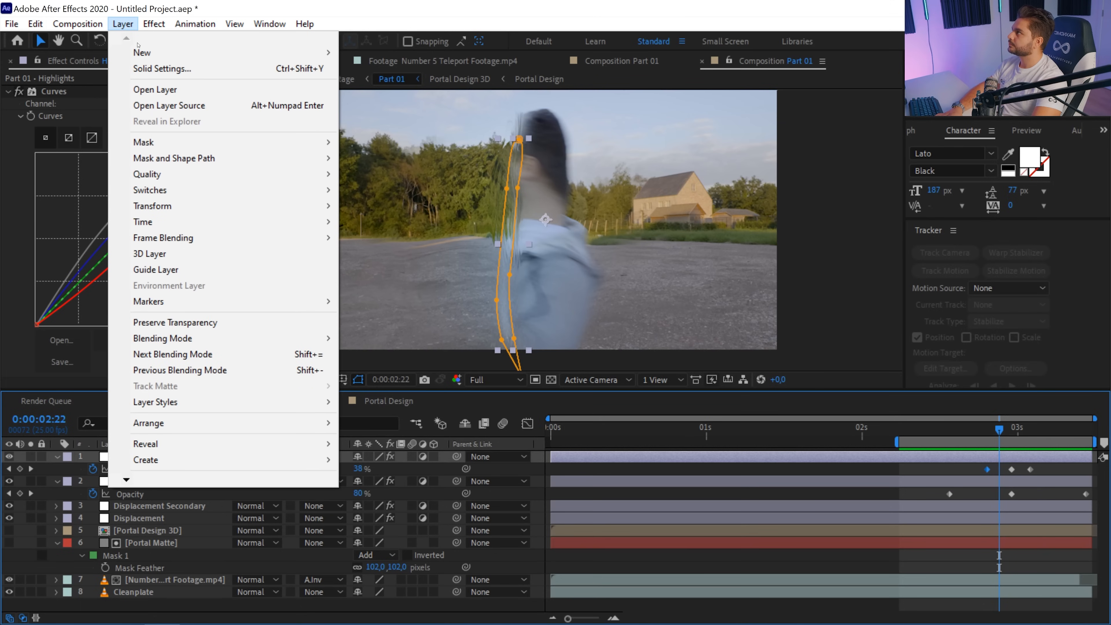
left_click(384, 150)
key("Return")
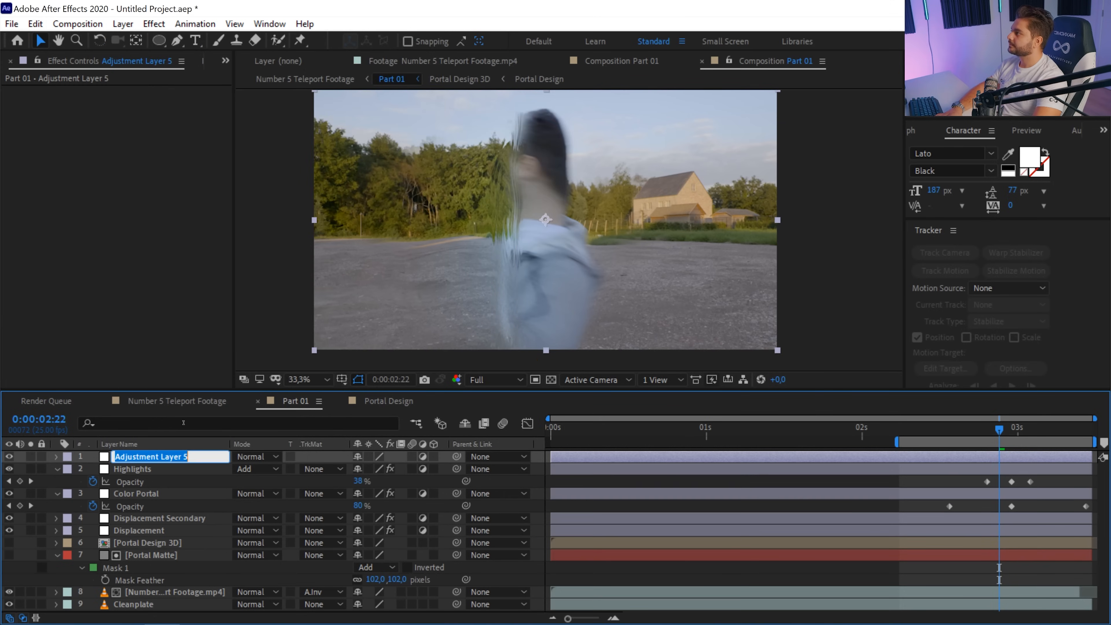
type("Glow")
key("Return")
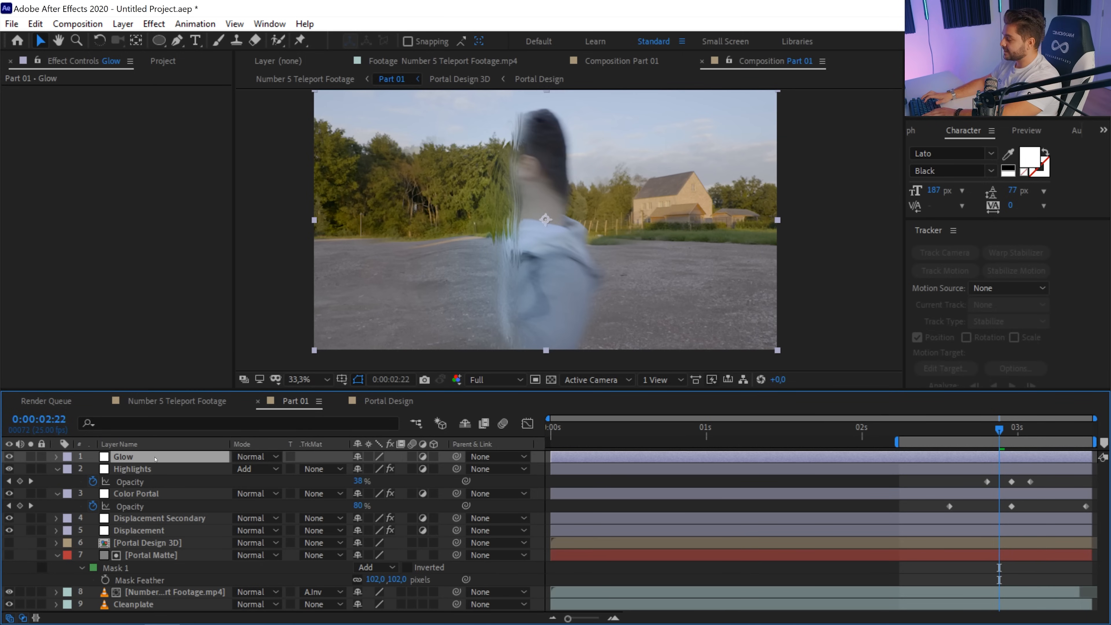
Apply the Perfect Glow V2 preset to the Glow layer
key("ctrl+space")
type("per")
key("BackSpace")
type("rfe")
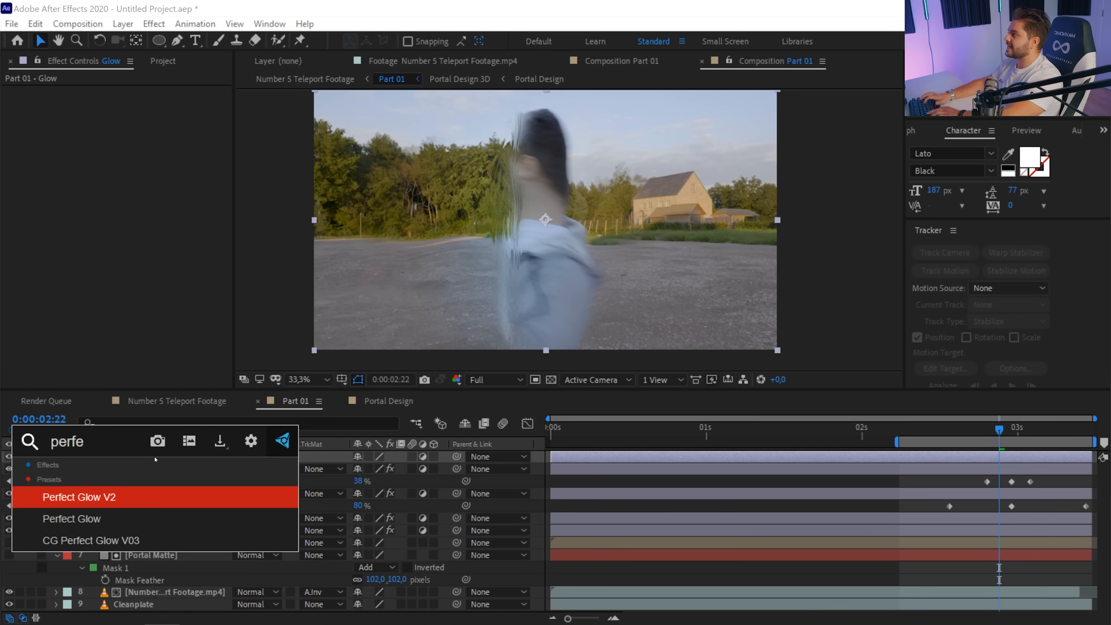
key("Return")
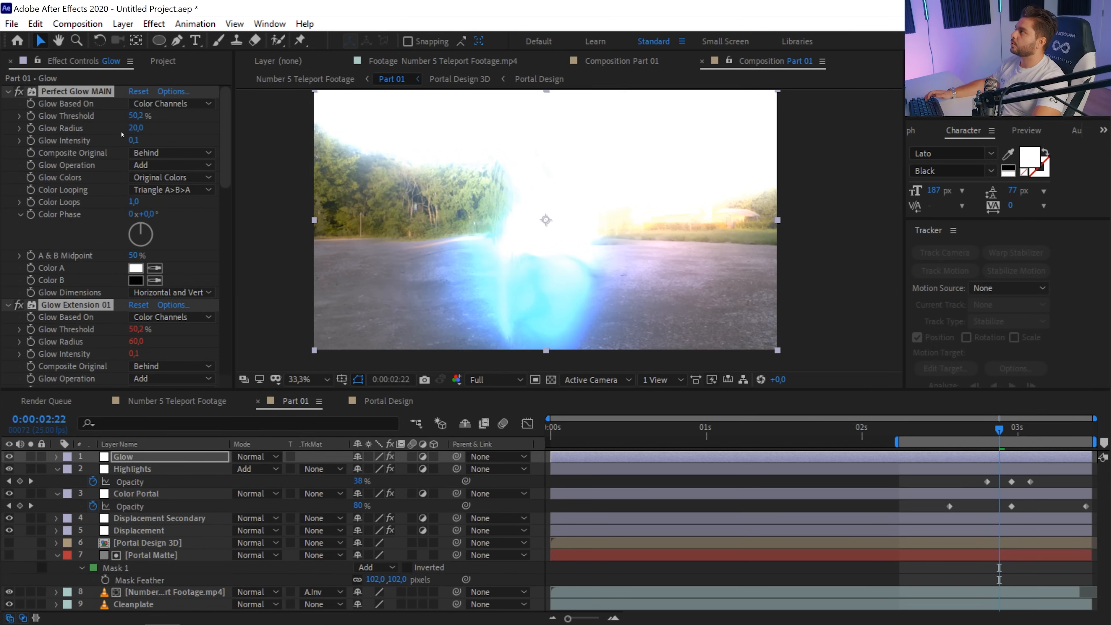
Set the main glow's threshold to 68.6% and its radius to 21
left_click_drag(130, 115, 62, 117)
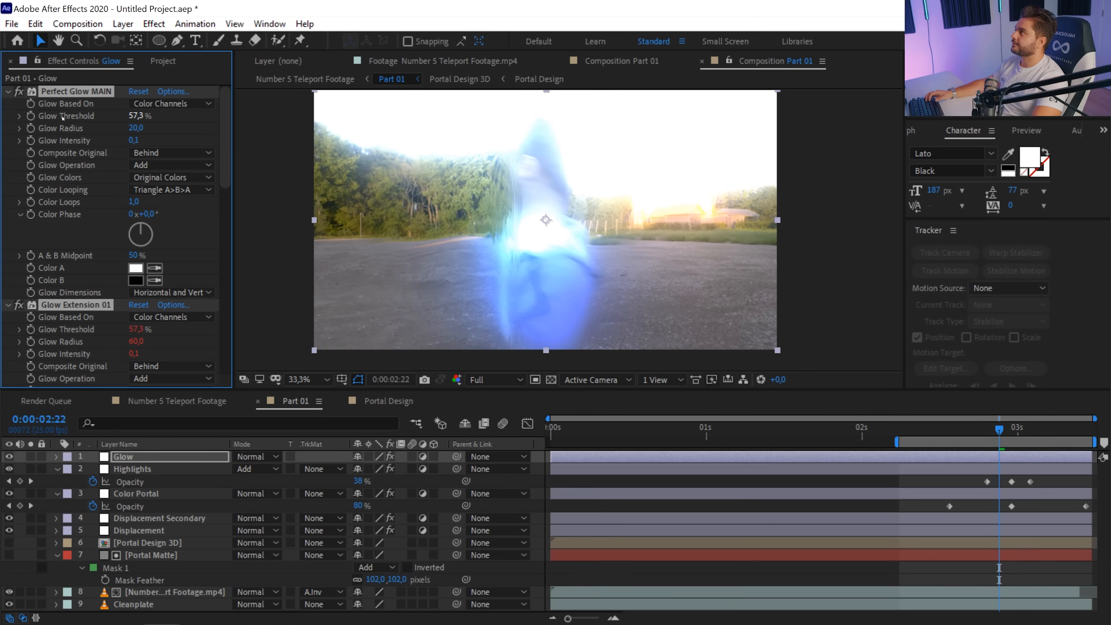
left_click_drag(135, 116, 170, 117)
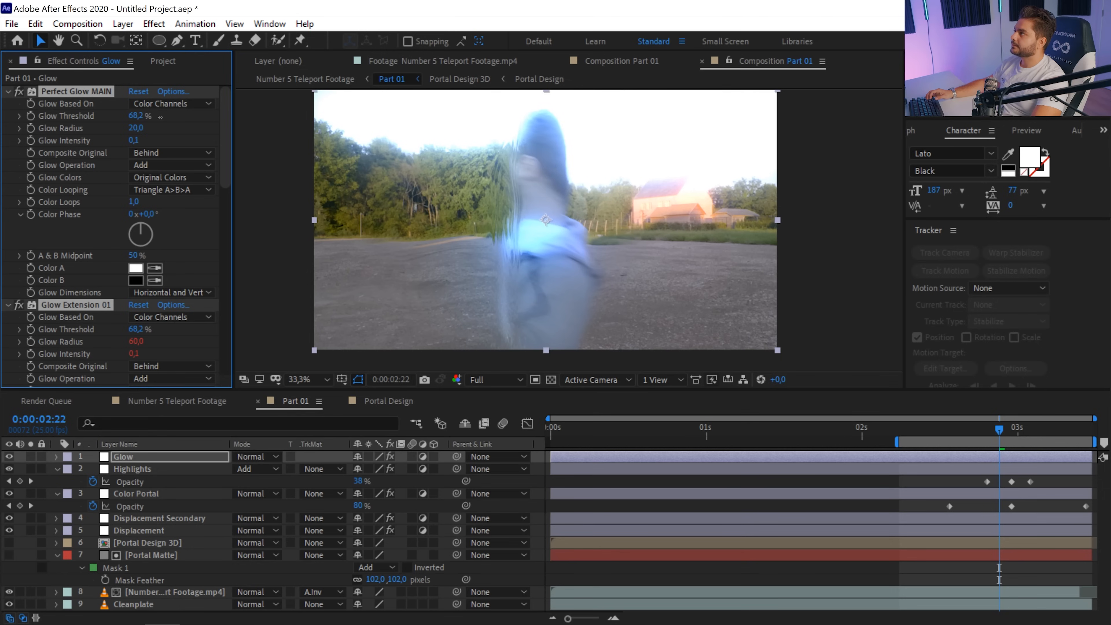
mouse_move(146, 130)
left_mouse_down()
mouse_move(127, 141)
mouse_move(137, 116)
left_mouse_up()
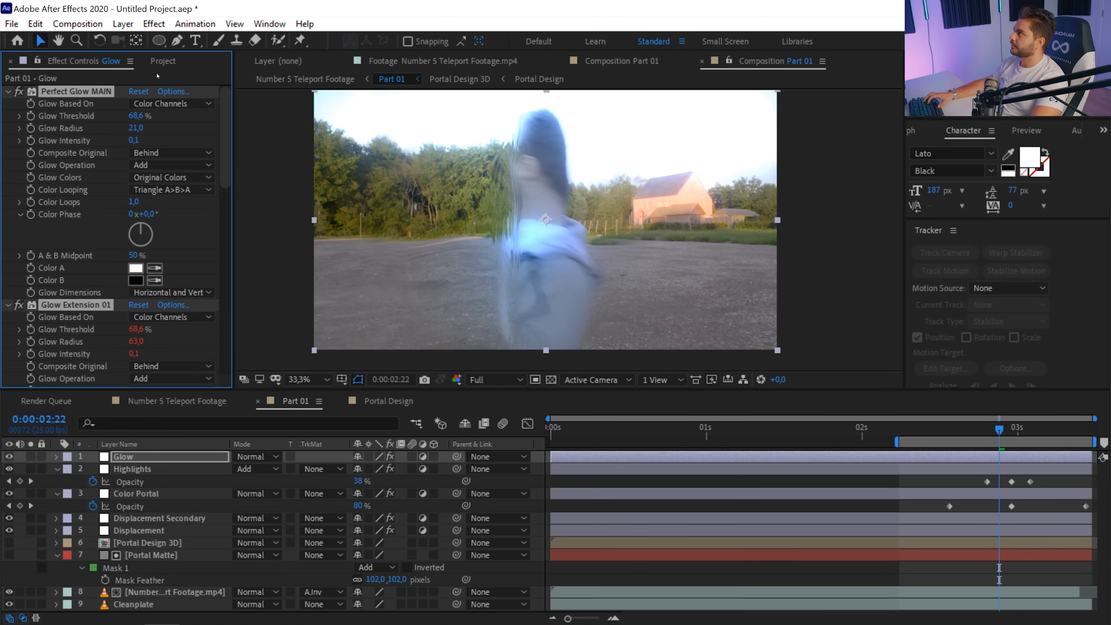
Draw a tall elliptical mask around the portal on the Glow layer and feather it by 199 pixels
left_click(158, 41)
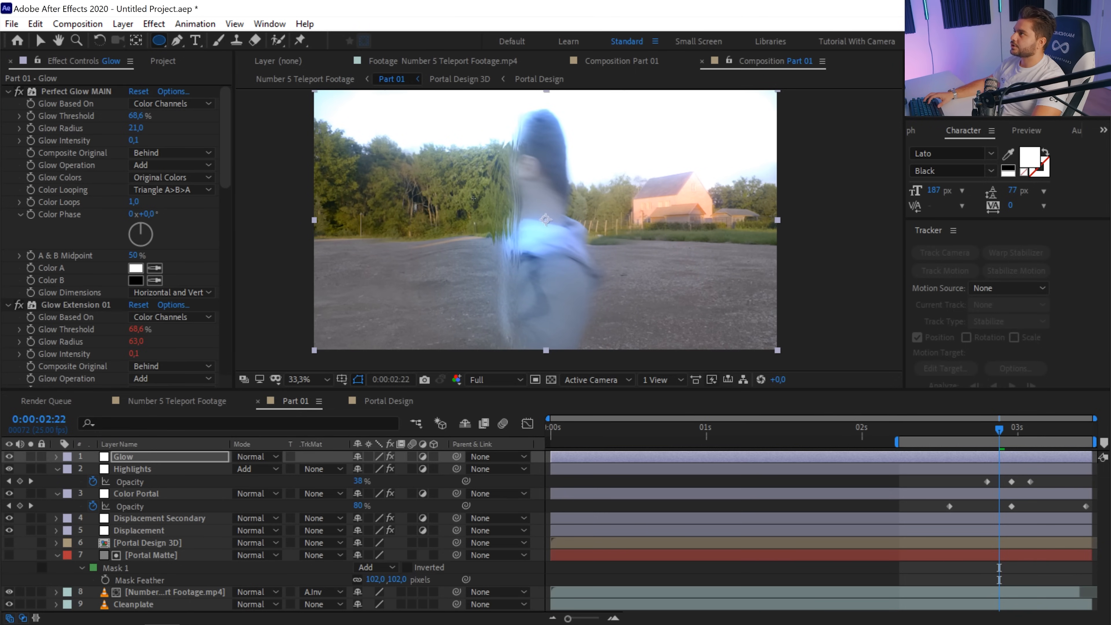
left_click_drag(605, 354, 569, 378)
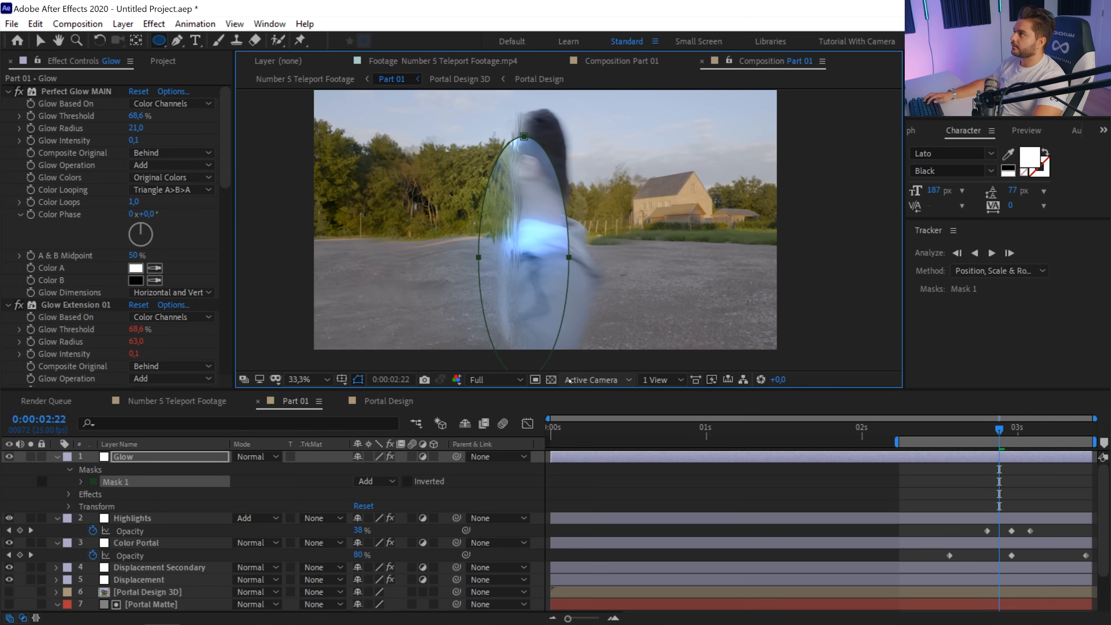
key("f")
left_click_drag(373, 482, 462, 480)
key("v")
left_click(578, 467)
Compare the shot with and without the Glow layer and preview the playback
left_click(13, 458)
left_click(13, 458)
left_click(13, 458)
left_click(8, 457)
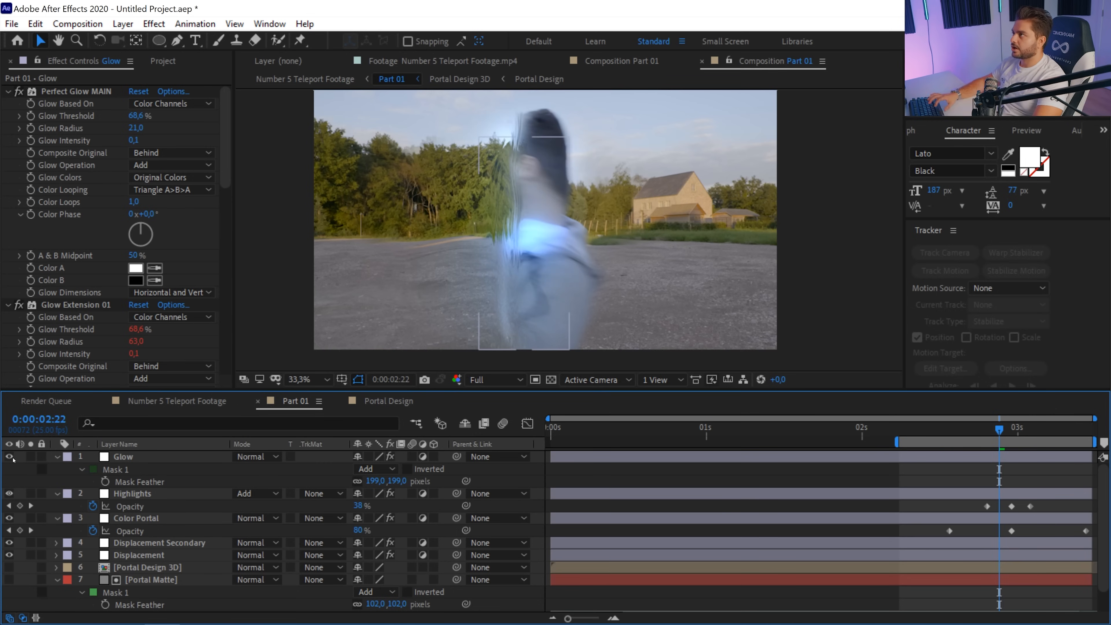
left_click(9, 457)
left_click(9, 456)
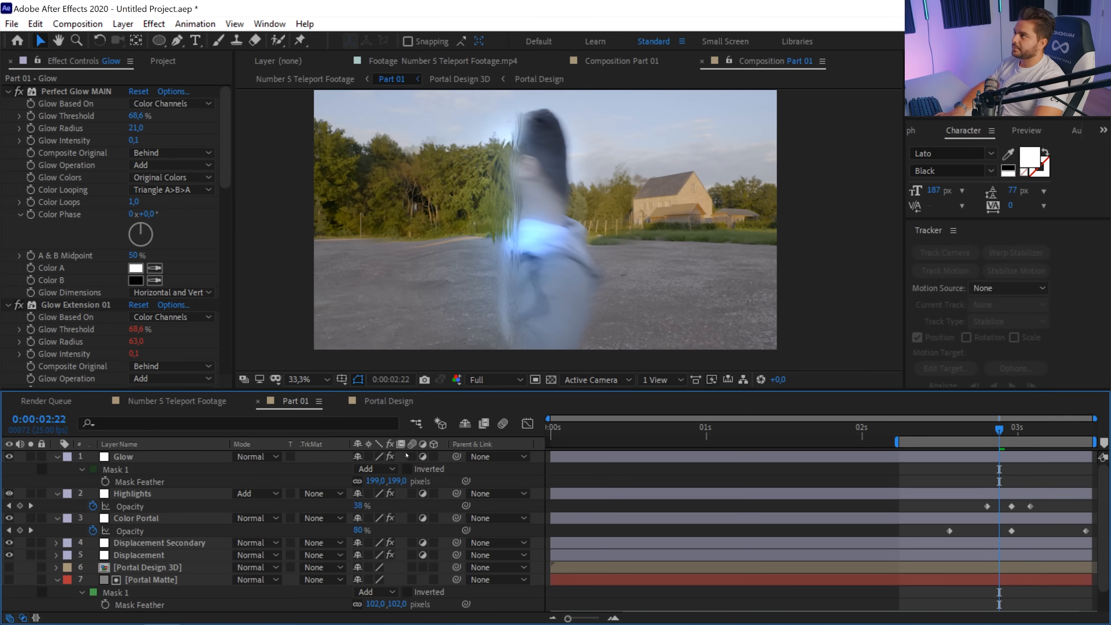
key("space")
key("space")
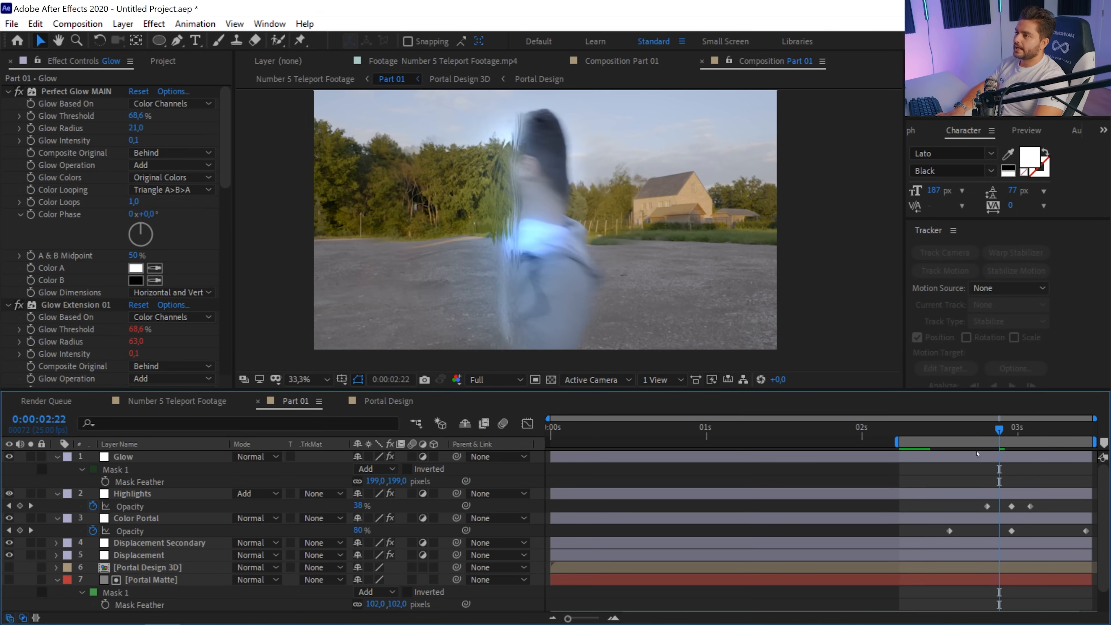
Start keyframing the main glow's intensity at 0:00:02:24 and lower the top of the Glow layer's elliptical mask
key("Page_Down")
key("Page_Down")
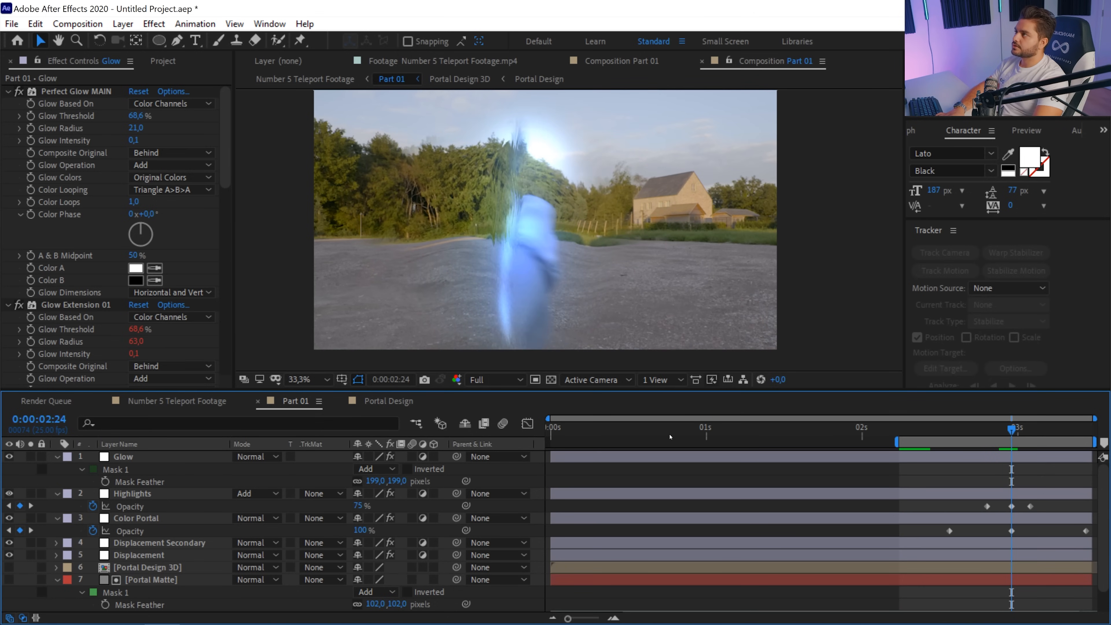
left_click(28, 148)
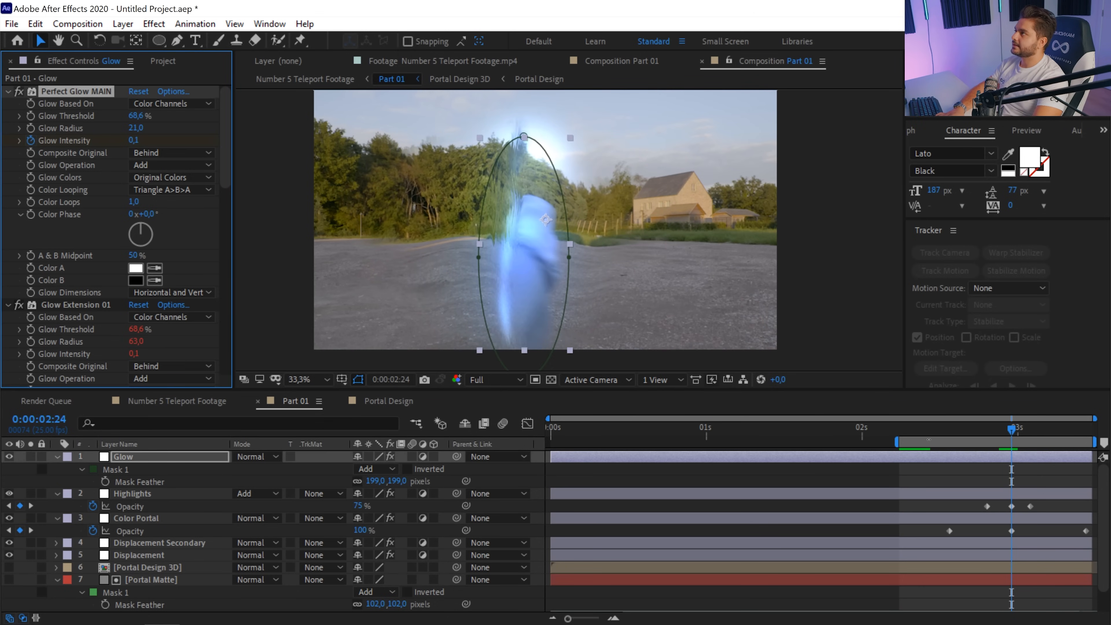
left_click_drag(525, 137, 519, 167)
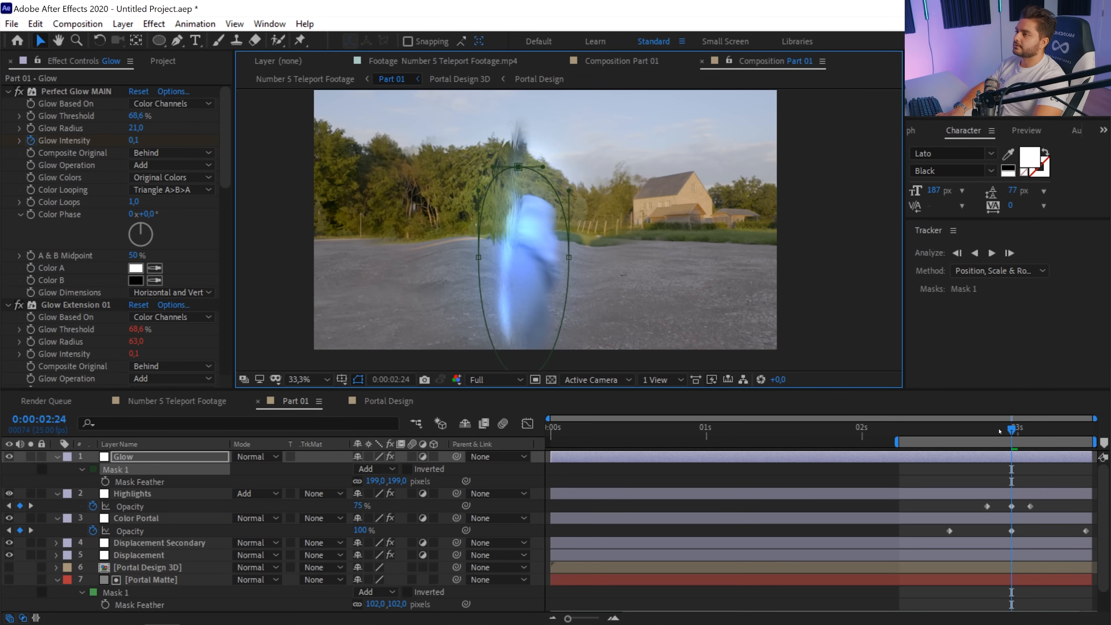
Keyframe the main glow's intensity to 0 at 0:00:02:20 and again at 0:00:03:09
left_click(987, 428)
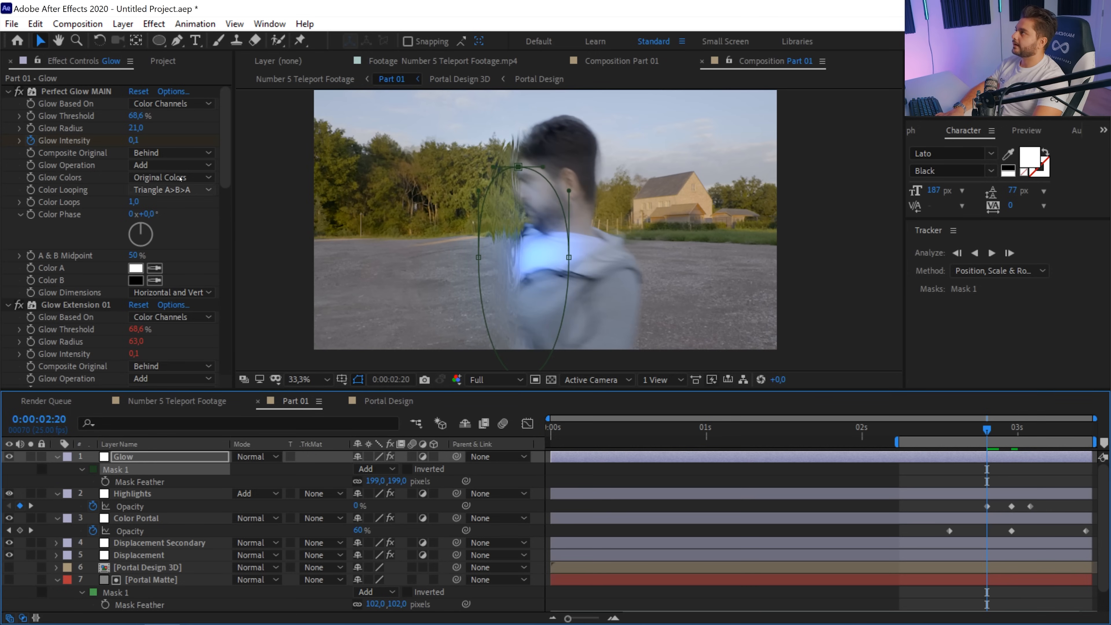
left_click(133, 140)
type("0")
left_click_drag(998, 425, 1073, 442)
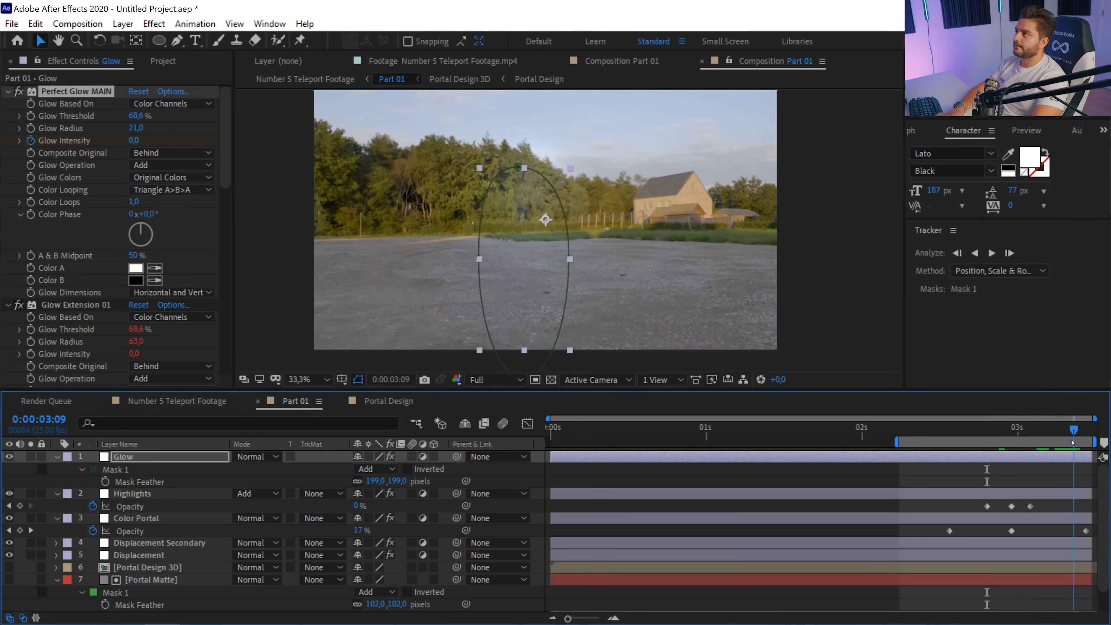
left_click(133, 141)
type("0")
key("Return")
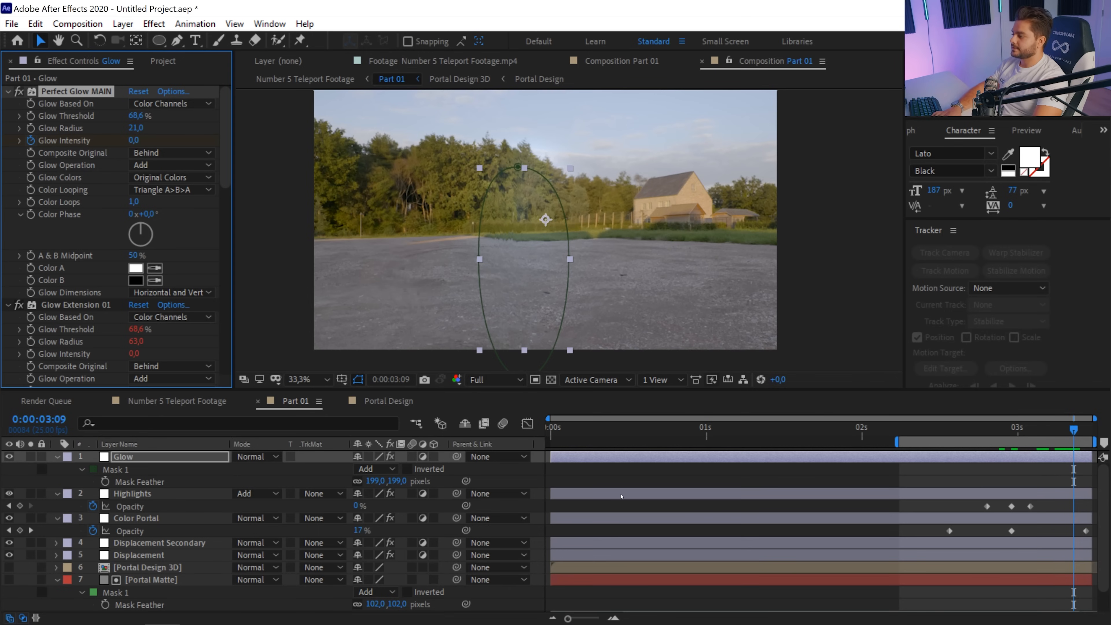
Move the first Glow Intensity keyframe earlier to align with Color Portal's first opacity keyframe, and preview the playback
key("u")
left_click_drag(986, 481, 950, 481)
key("space")
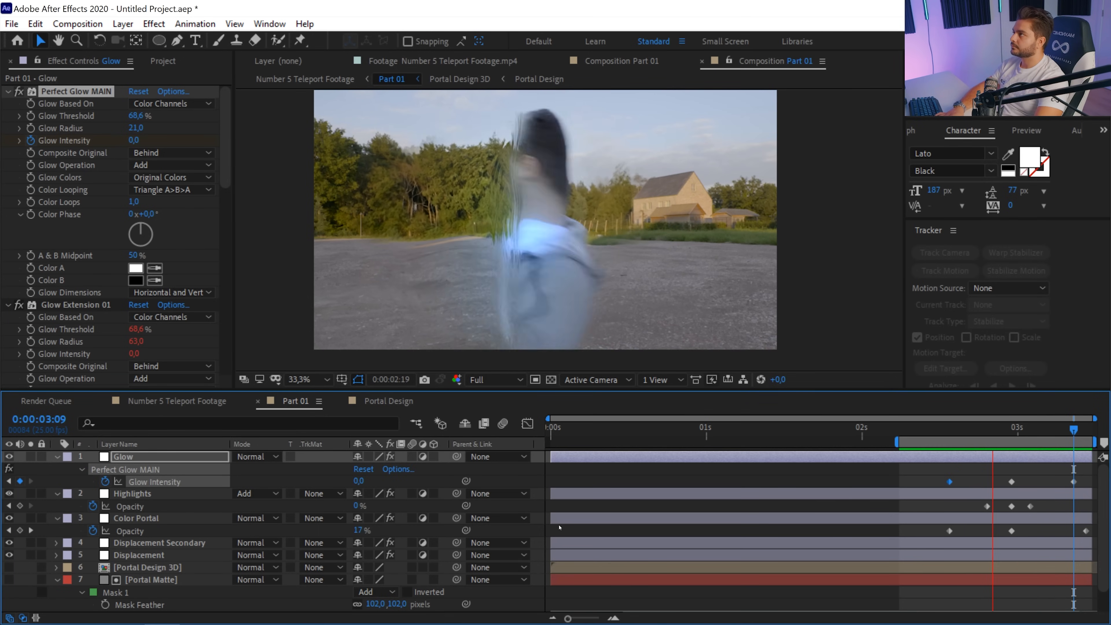
Duplicate the Highlights layer and feather the copy's two masks by 59 and 104 pixels
left_click(184, 494)
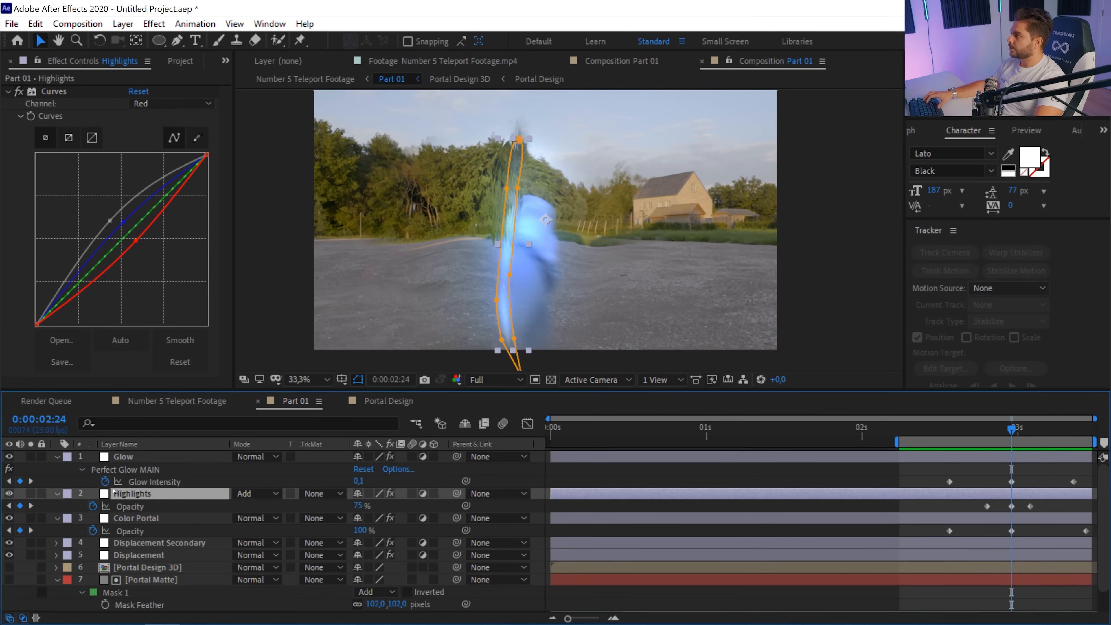
key("ctrl+d")
key("f")
left_click_drag(391, 519, 368, 543)
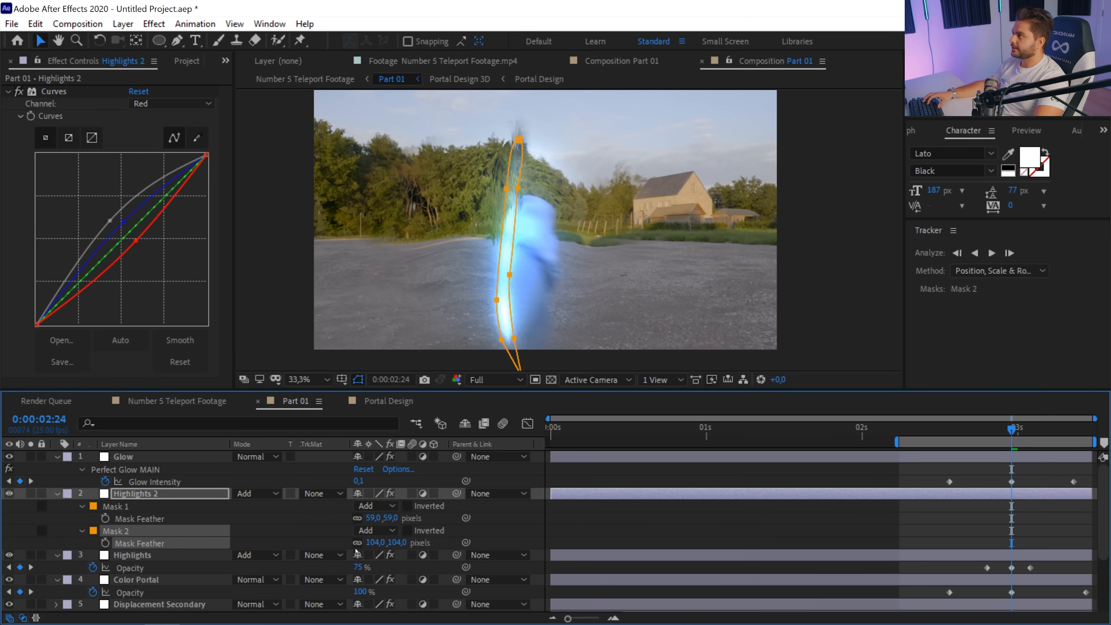
Reduce the duplicated highlight layer's opacity keyframe at 0:00:02:24 to 43% and preview the playback
key("t")
left_click_drag(358, 507, 334, 510)
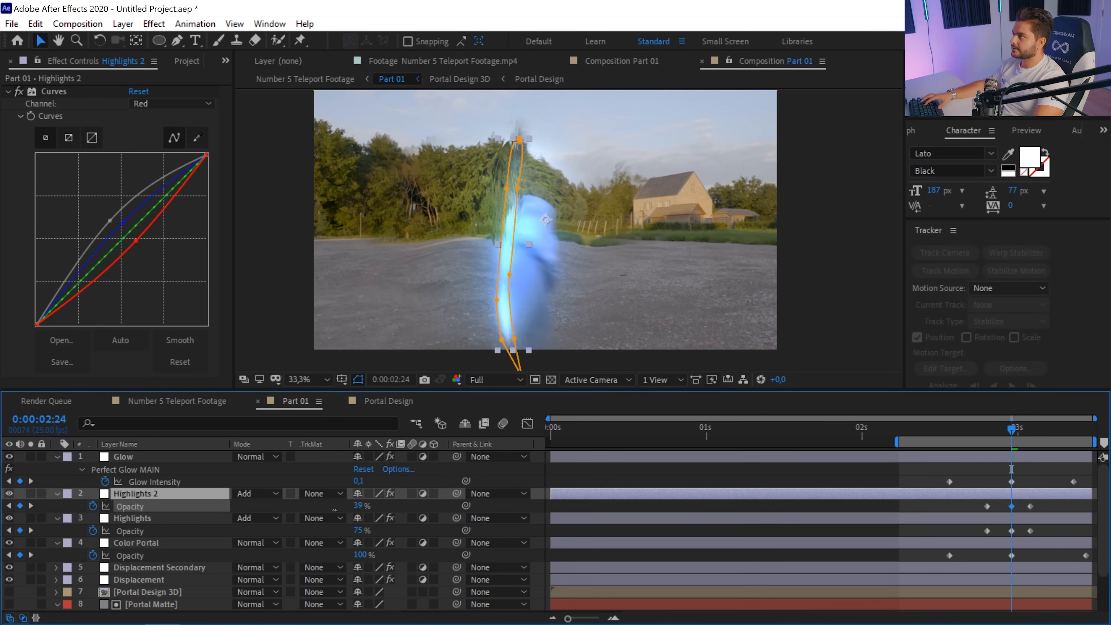
left_click(660, 509)
key("space")
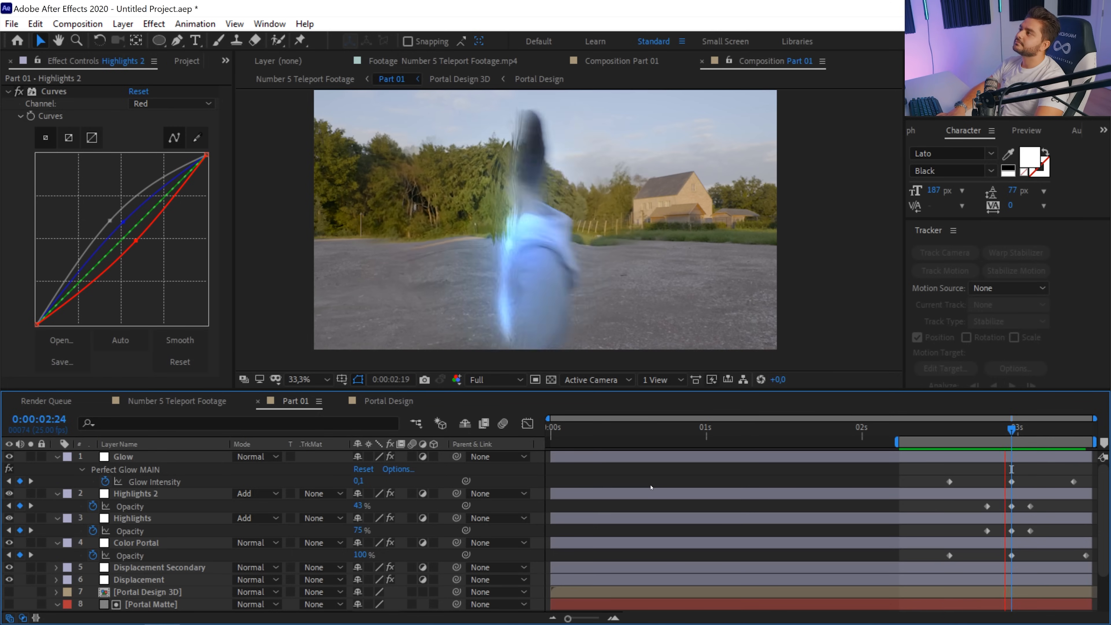
Collapse the expanded properties of all layers in the Part 01 composition
left_click_drag(1031, 431, 1045, 447)
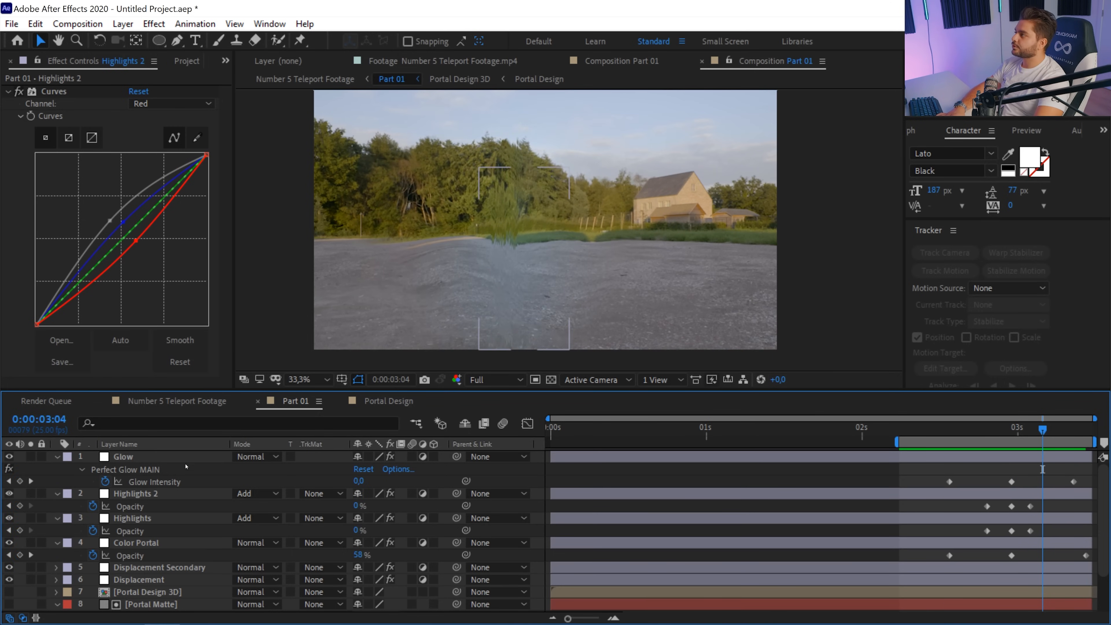
left_click(56, 457)
left_click(56, 468)
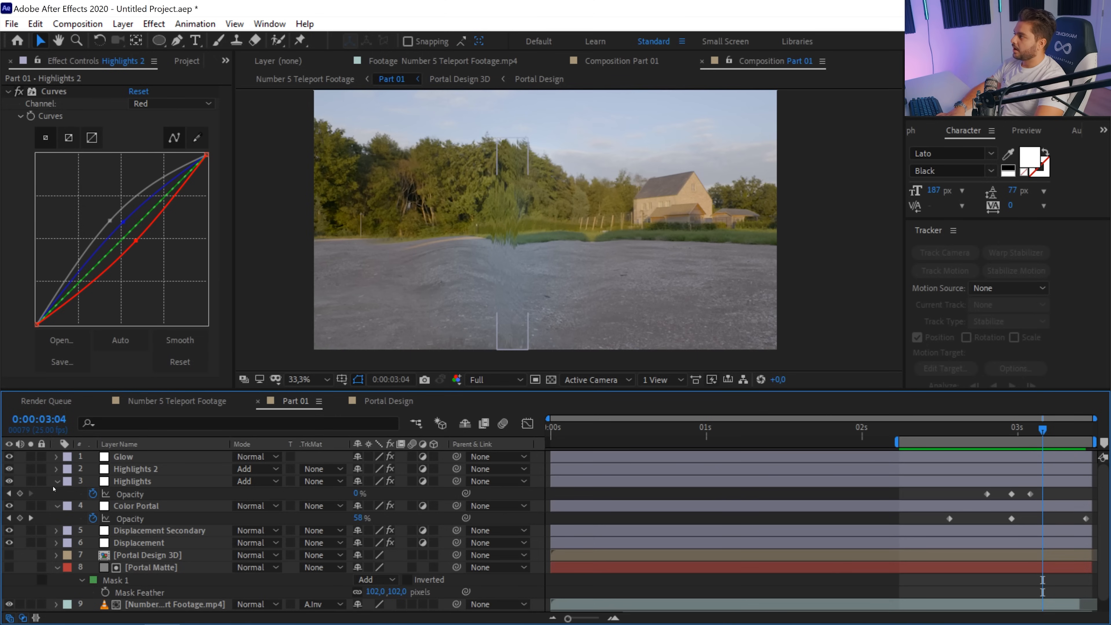
left_click(57, 481)
left_click(57, 494)
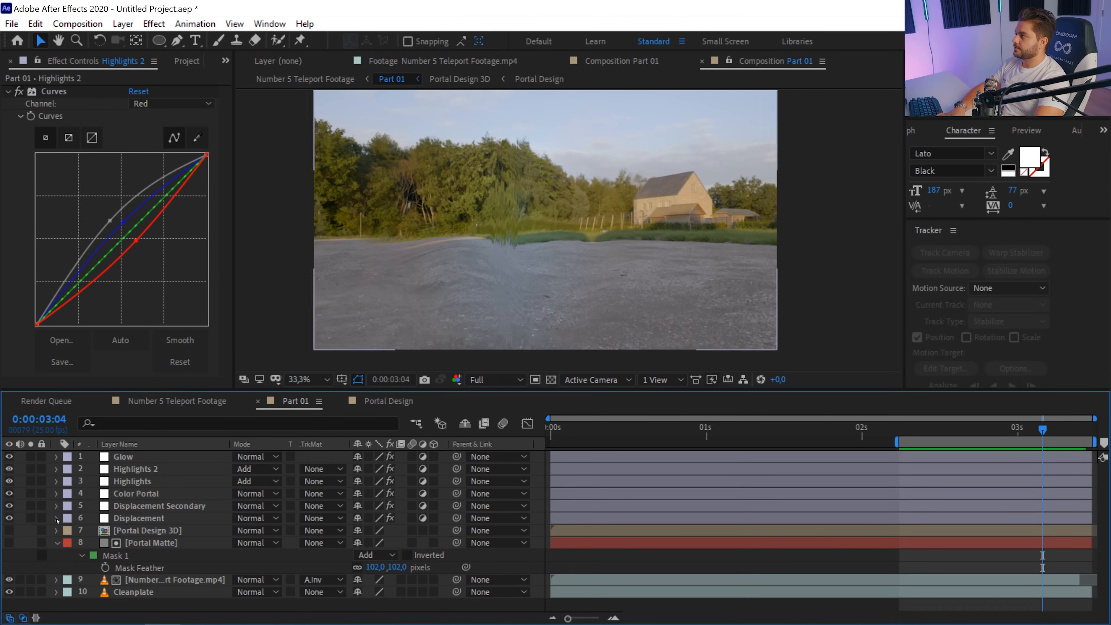
left_click(57, 543)
Examine the person's arrival in the Part 02 composition, including a closer view, and return to Part 01
left_click(209, 403)
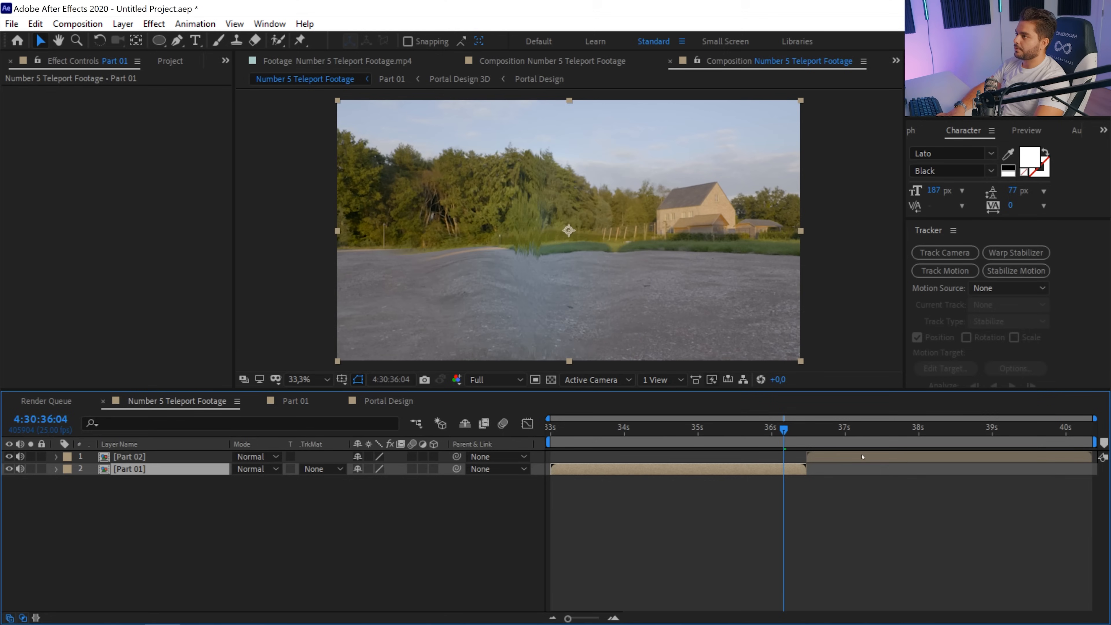
double_click(862, 456)
key("space")
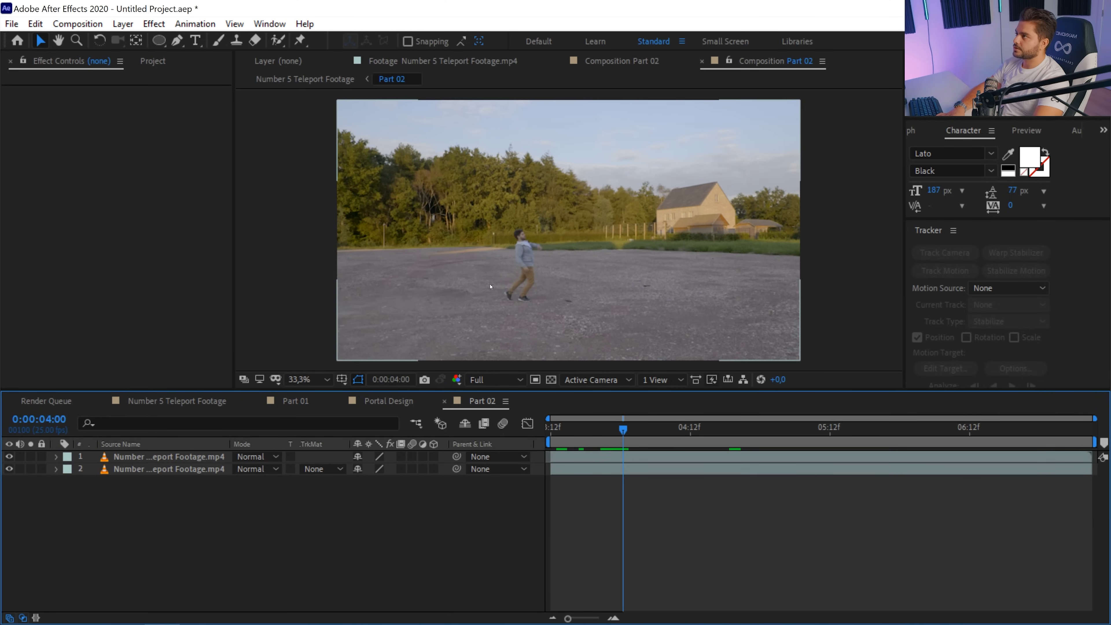
key("slash")
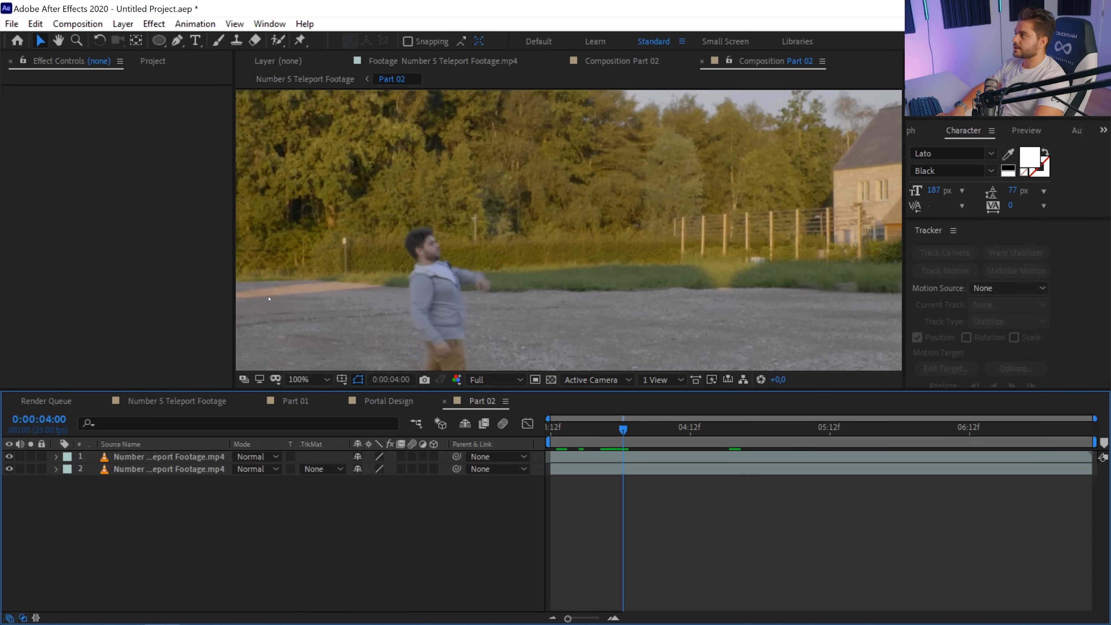
key("comma")
key("comma")
left_click(191, 402)
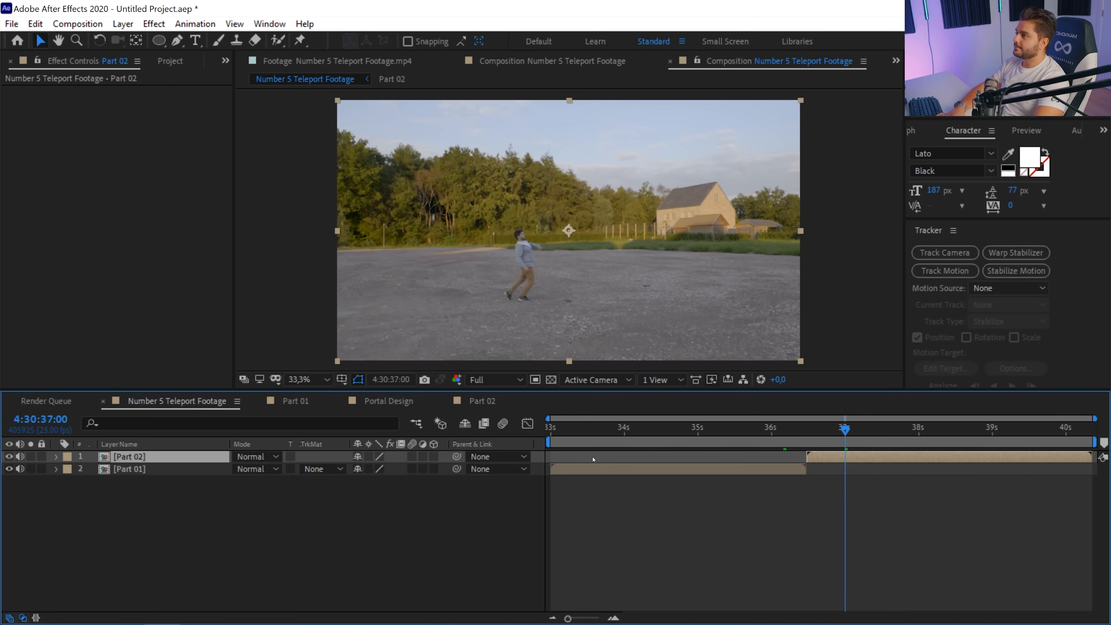
left_click(294, 401)
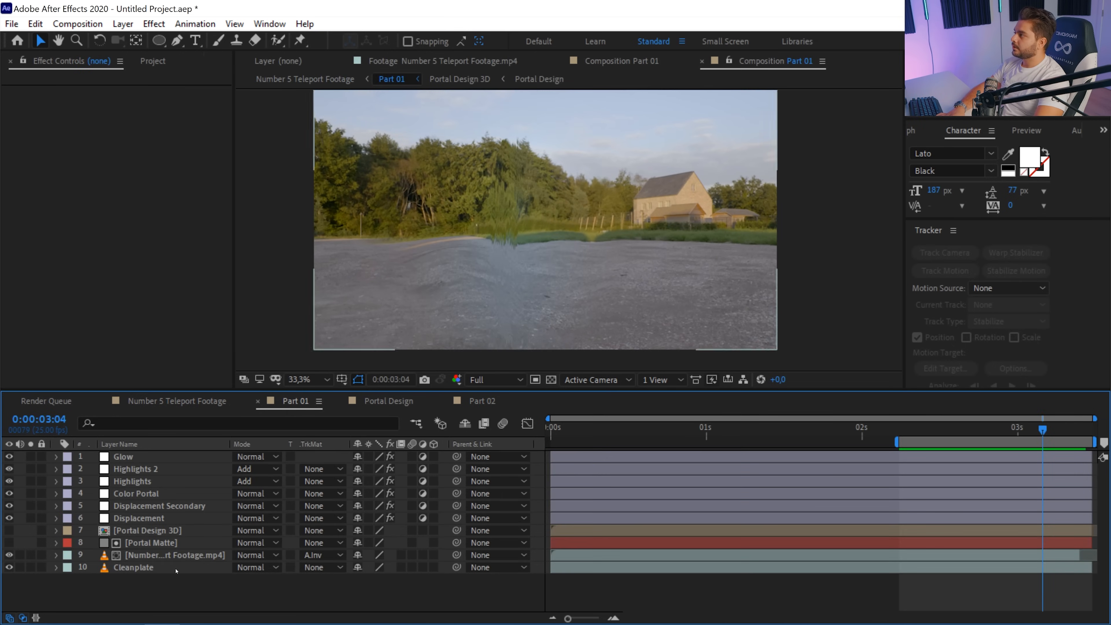
Add a new adjustment layer above the other layers in Part 01 and name it Shake
right_click(180, 590)
mouse_move(227, 433)
left_click(418, 549)
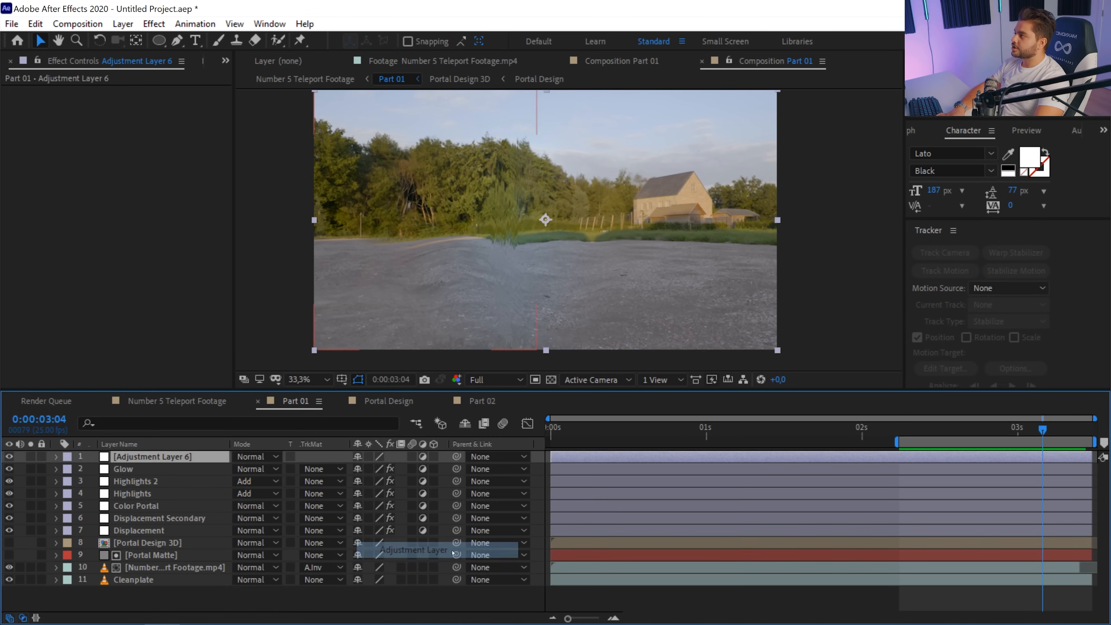
key("Return")
type("Shake")
key("Return")
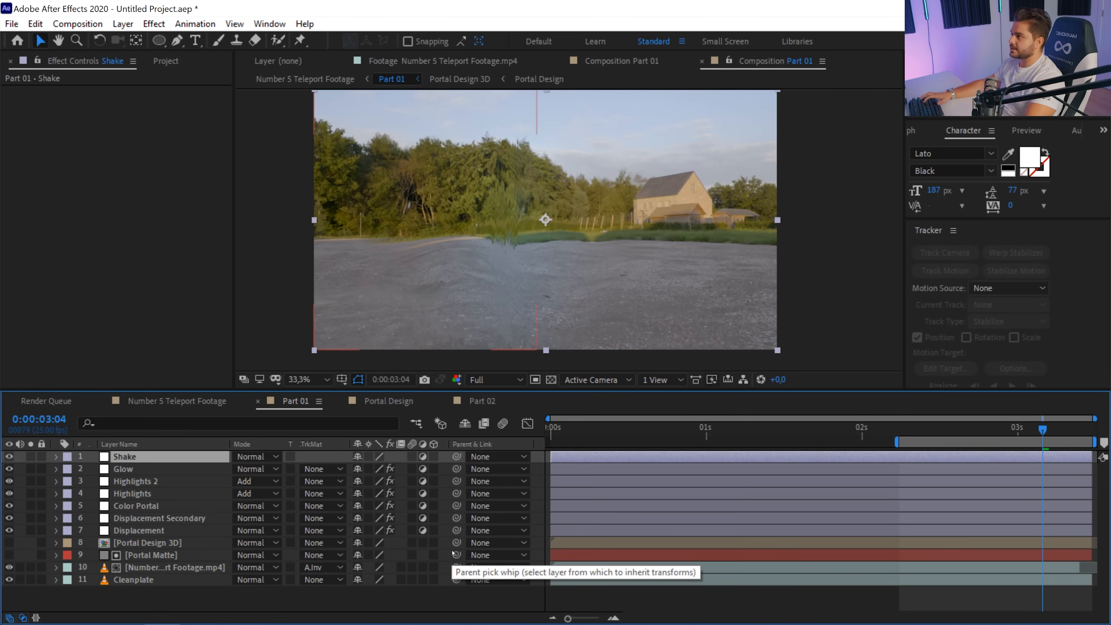
Apply a Slider Control effect to the Shake layer and duplicate it
mouse_move(1010, 431)
left_mouse_down()
mouse_move(992, 433)
mouse_move(1012, 433)
left_mouse_up()
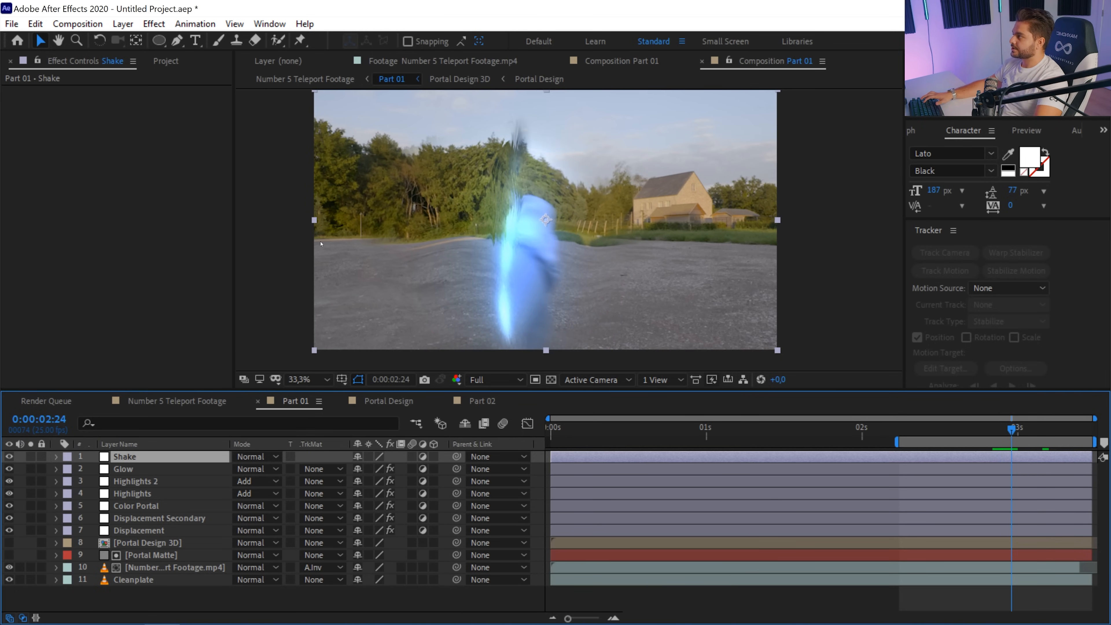
key("ctrl+space")
type("slide")
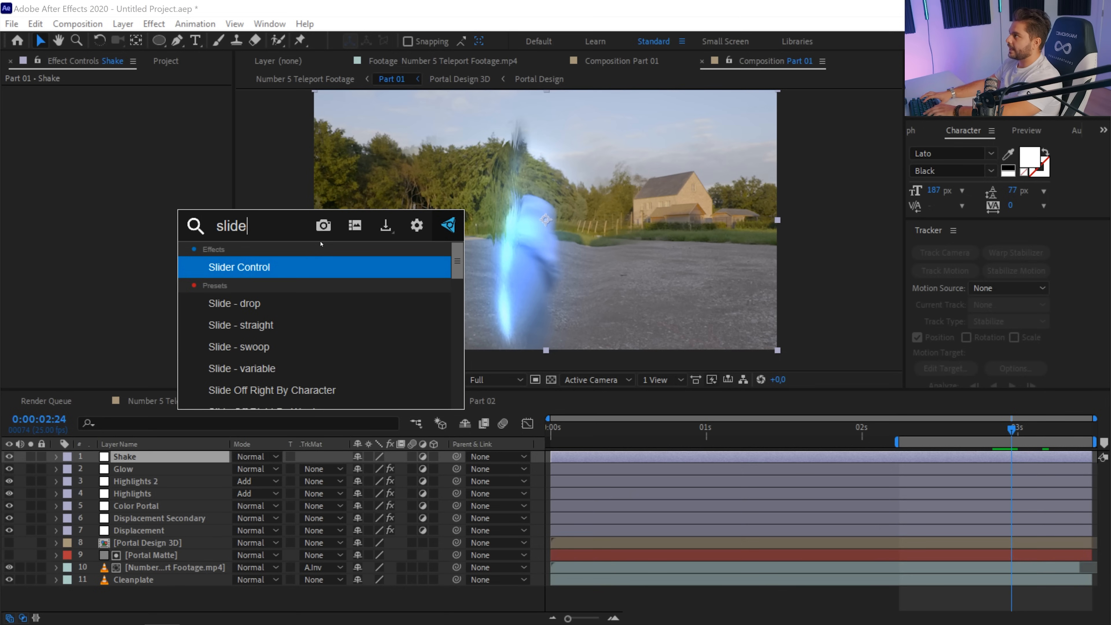
key("Return")
left_click(35, 24)
left_click(61, 210)
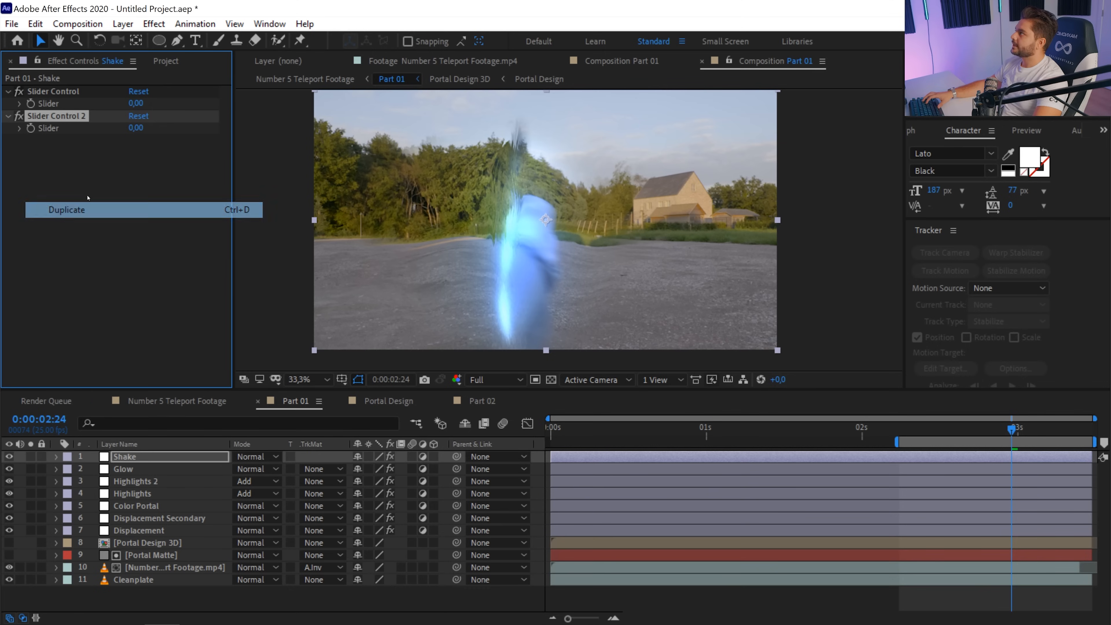
Rename the Shake layer's two slider controls as Speed and Strength
left_click(56, 95)
left_click(56, 95)
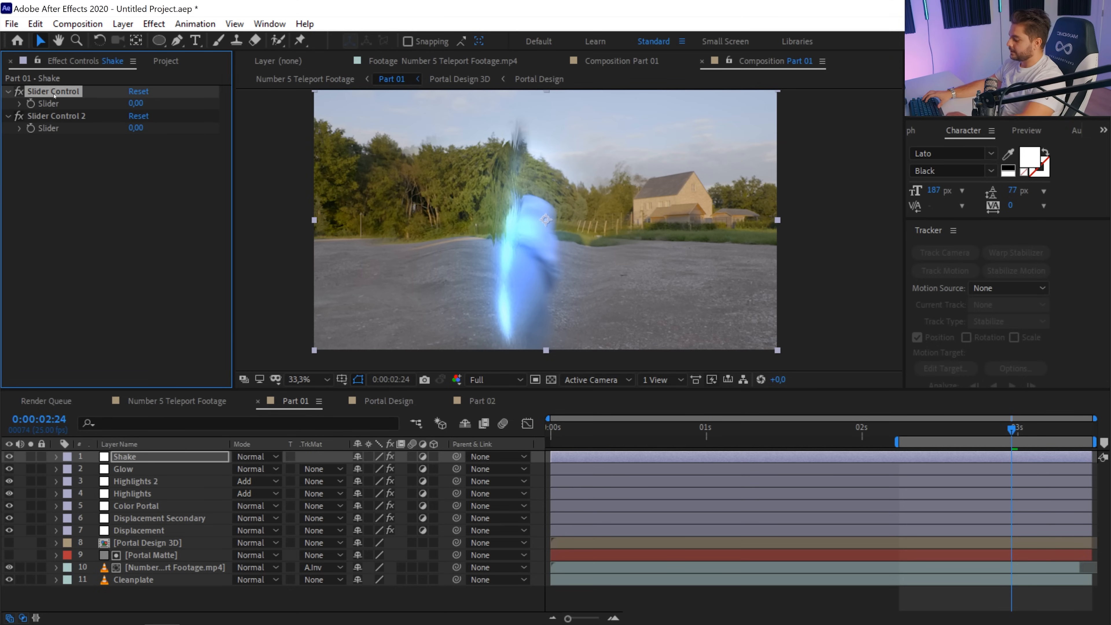
key("Return")
type("Speed")
key("Return")
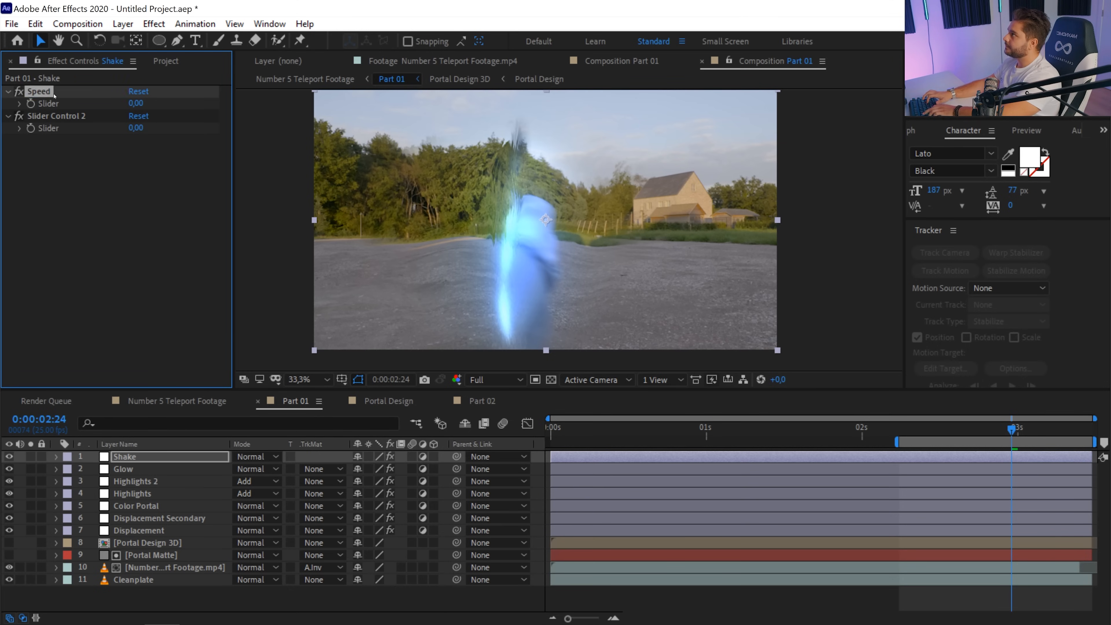
key("ctrl+Down")
key("ctrl+Up")
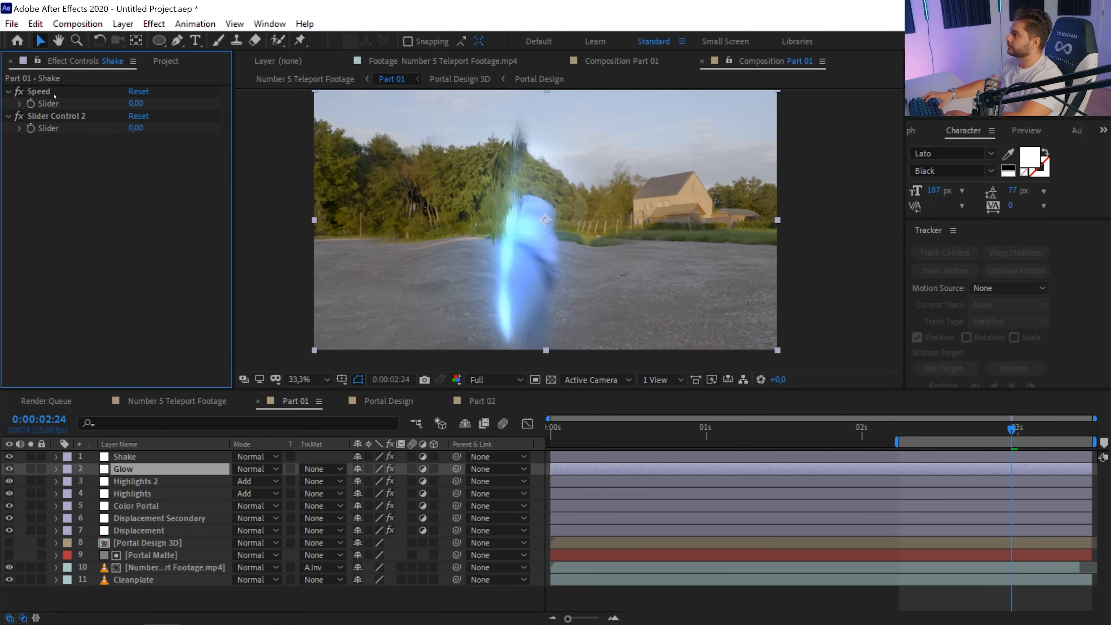
left_click(62, 117)
key("Return")
type("Strength")
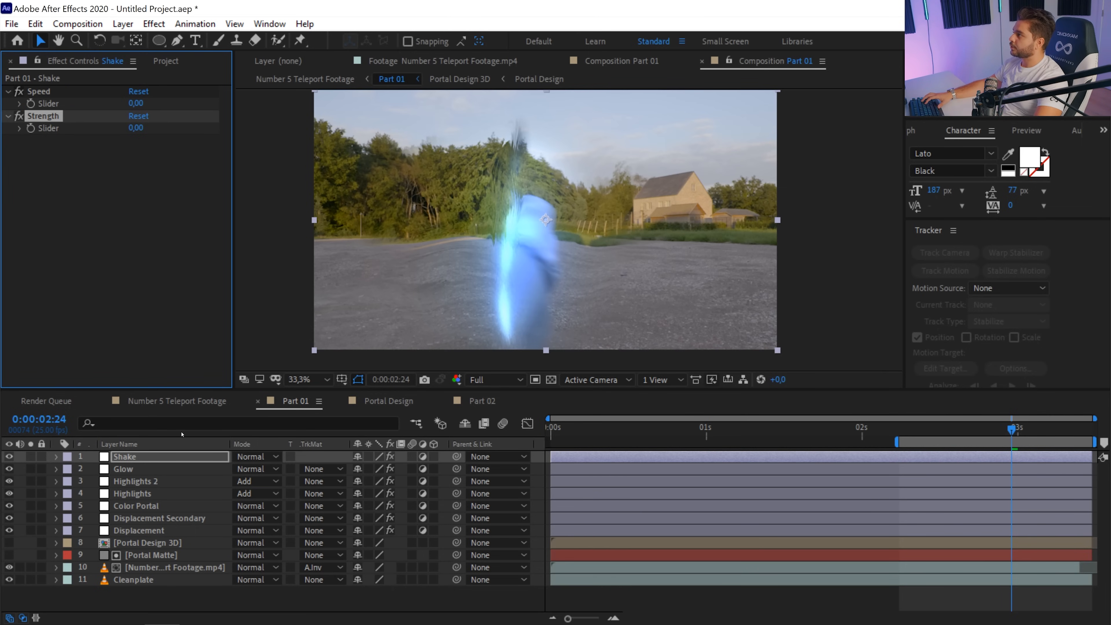
Give the Shake layer's Position the expression wiggle(effect("Speed")("Slider"),effect("Strength")("Slider")), linked to its two sliders
left_click(158, 459)
key("p")
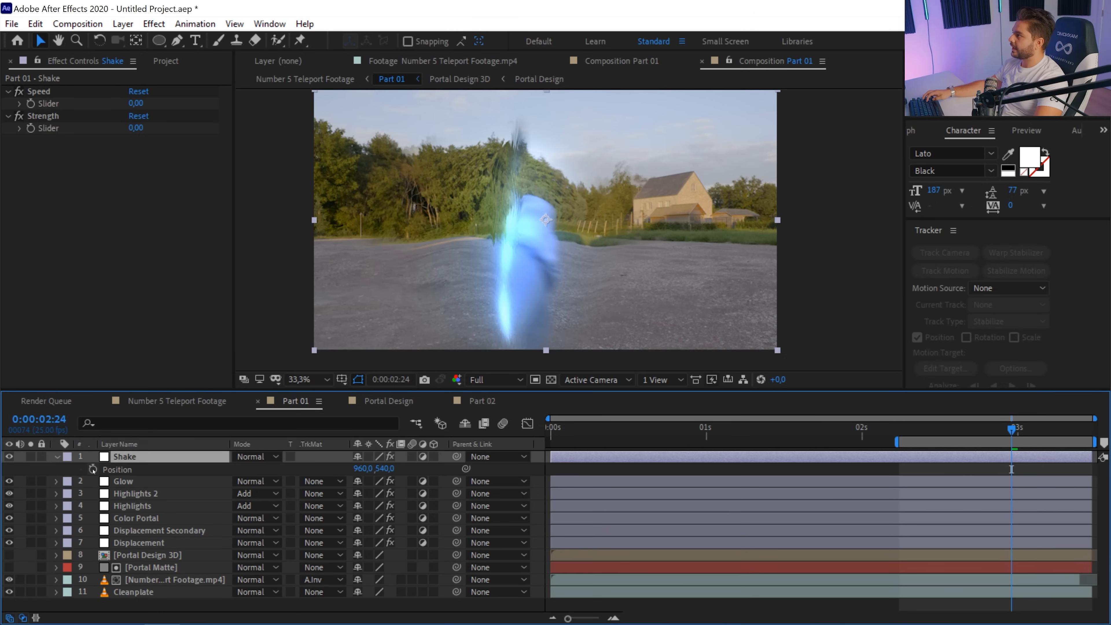
left_click(92, 469, "alt")
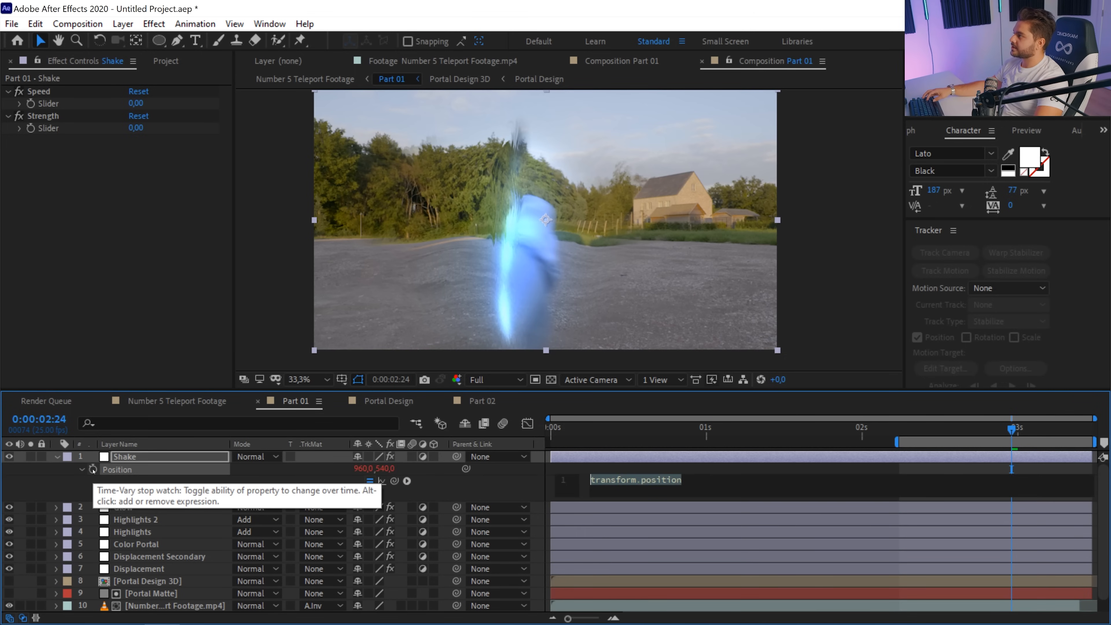
type("wiggle")
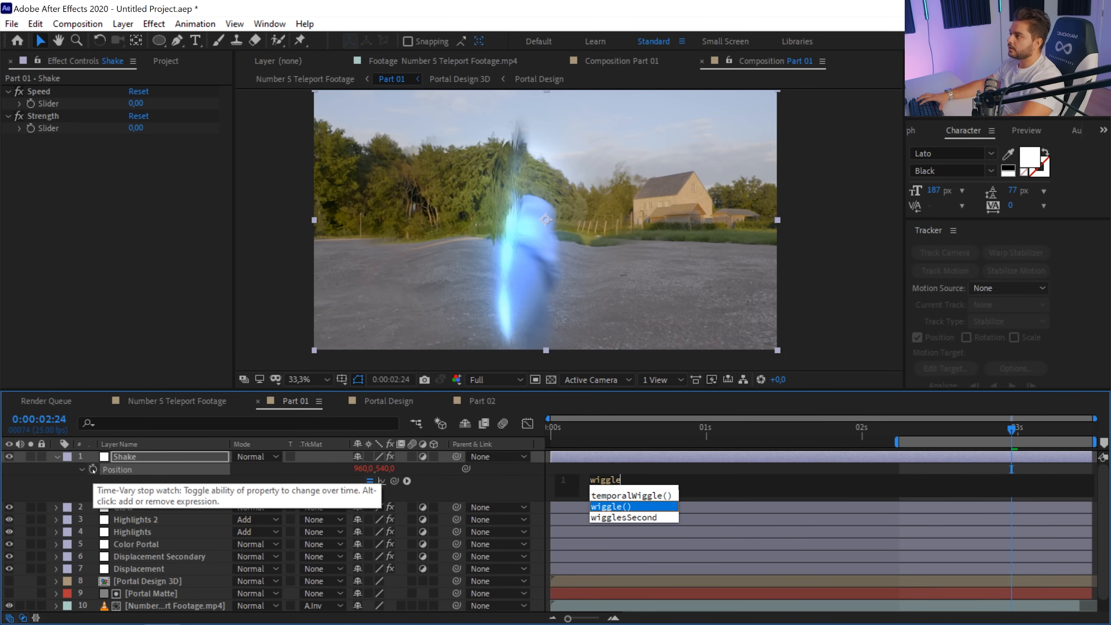
key("Return")
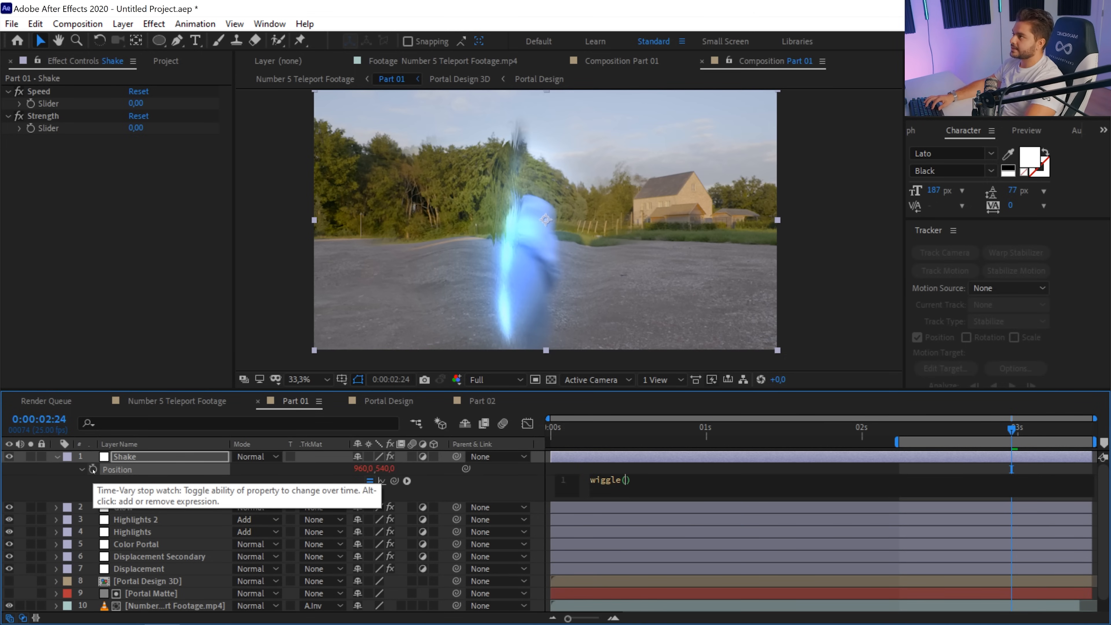
left_click_drag(394, 481, 56, 104)
type(",")
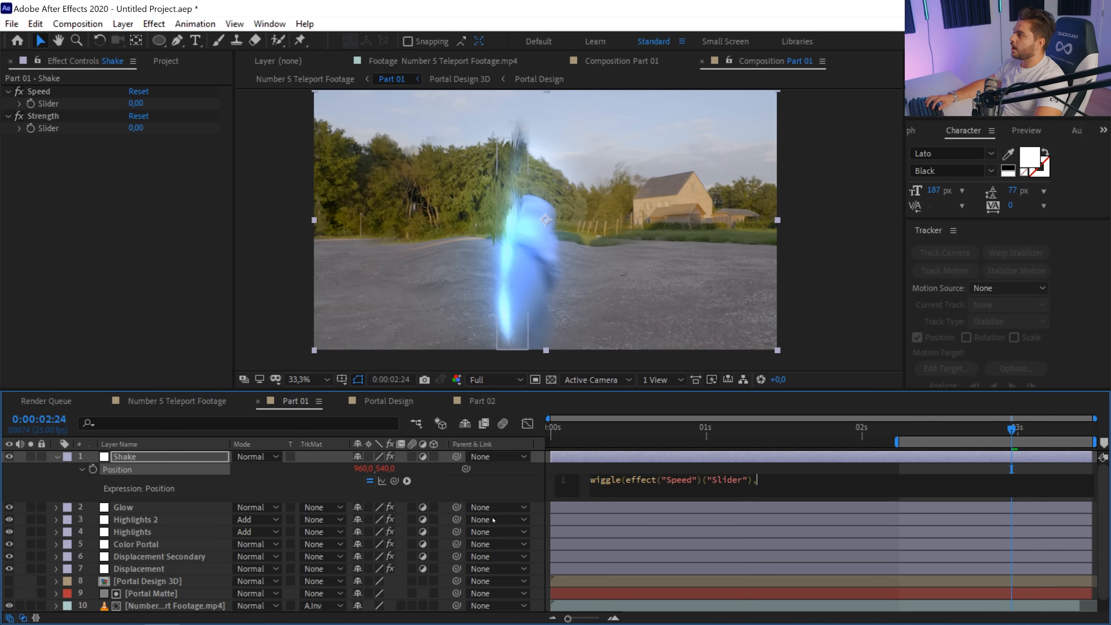
left_click_drag(394, 481, 54, 130)
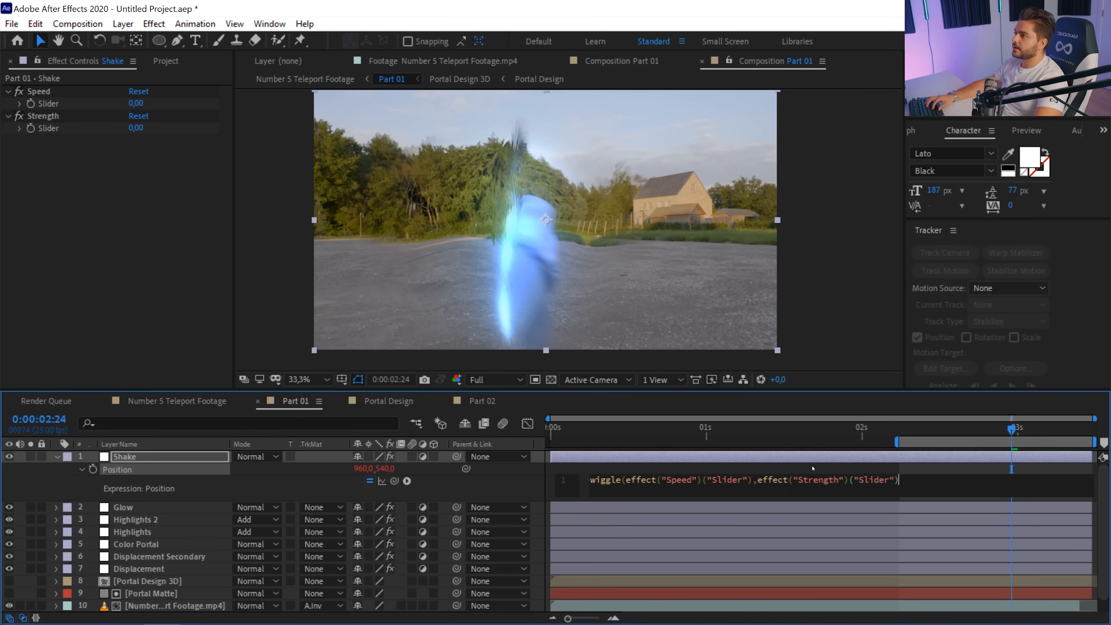
type(")")
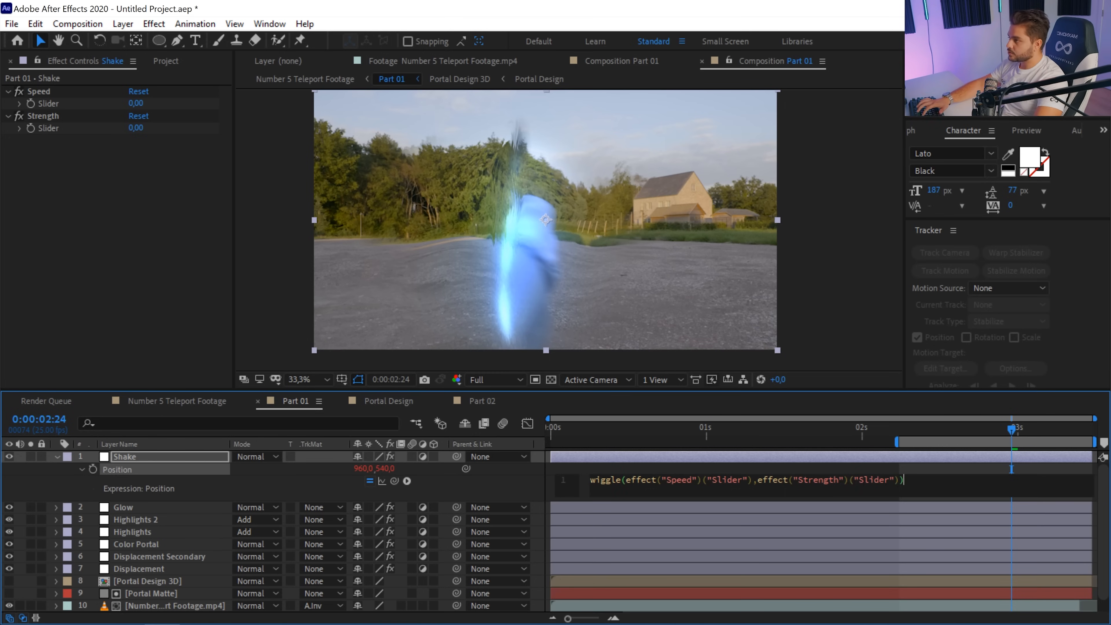
Enable keyframing for the Shake layer's sliders at 0:00:02:24, with Speed set to 10 and Strength set to 50
left_click(907, 509)
left_click(776, 457)
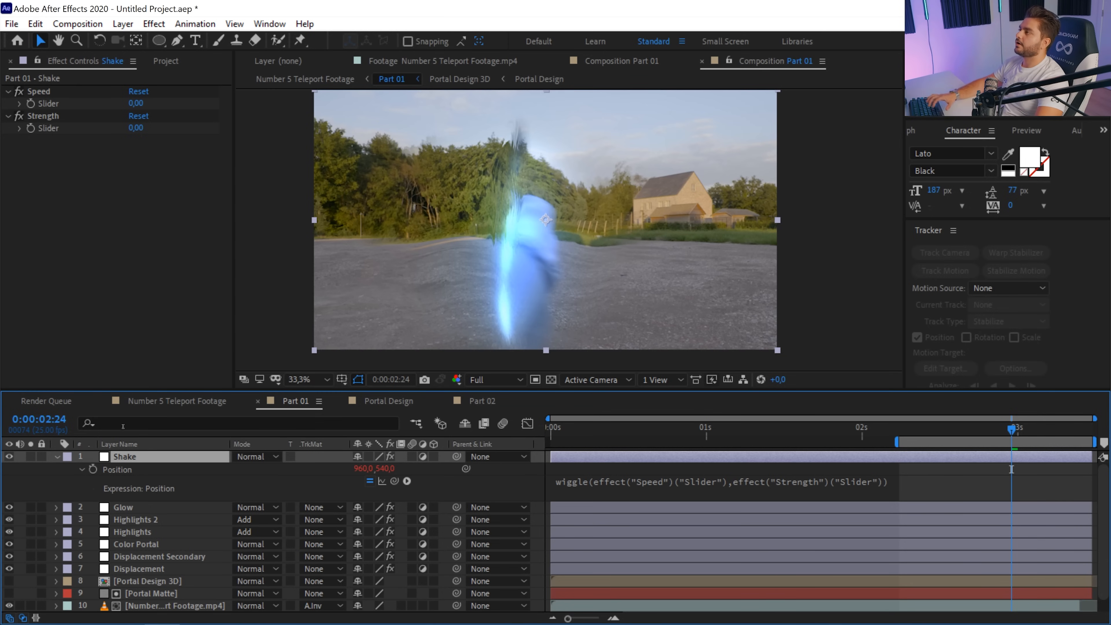
left_click(30, 105)
left_click(30, 129)
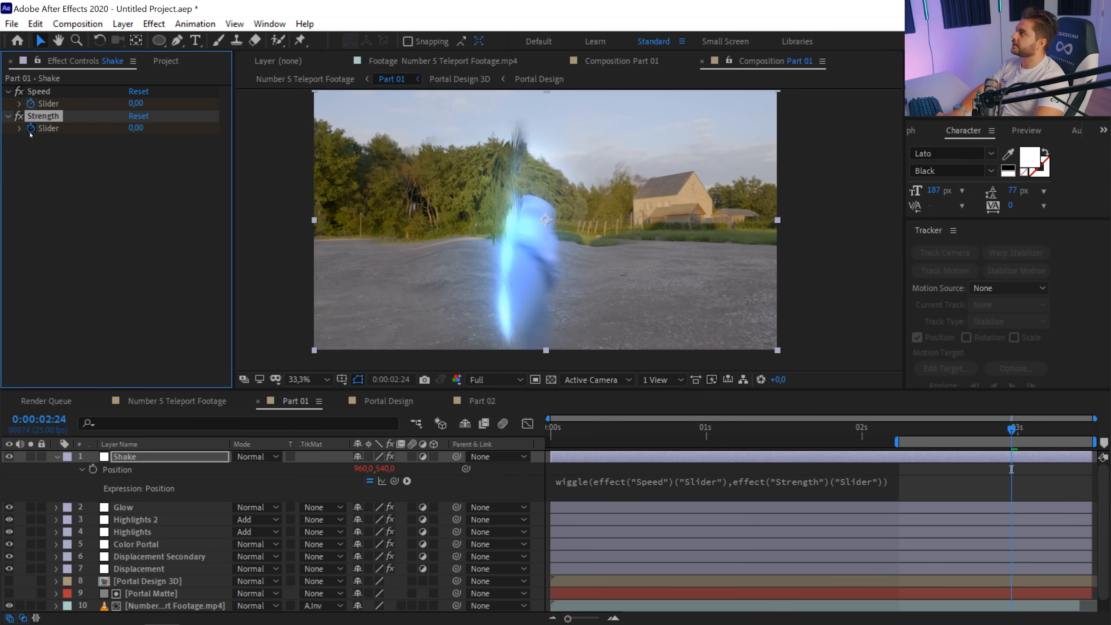
left_click(90, 149)
left_click(134, 104)
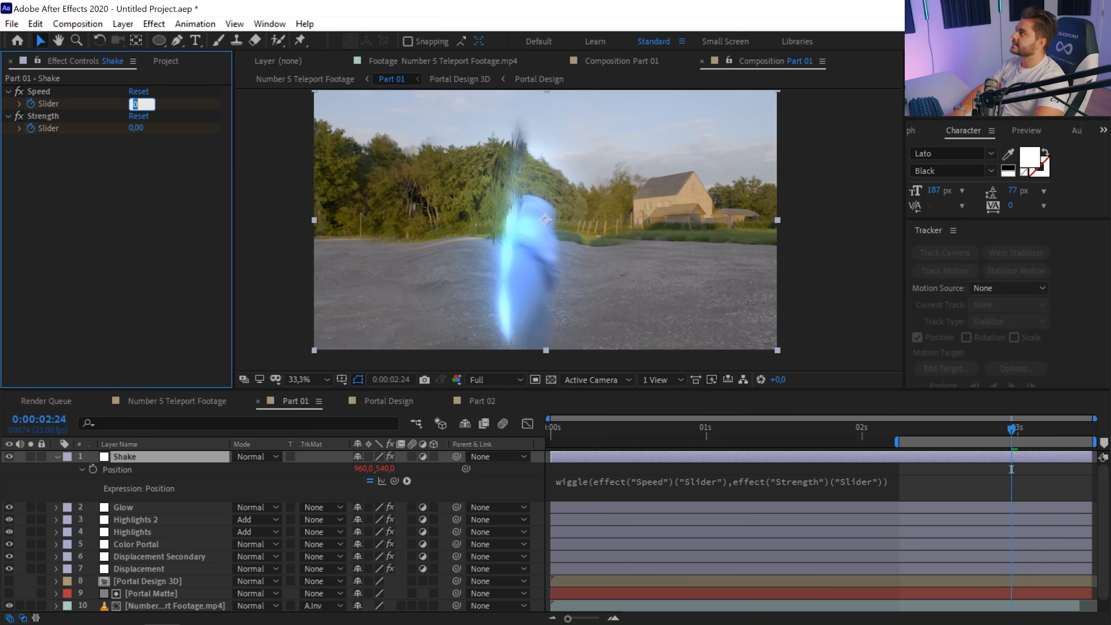
key("Return")
left_click(135, 128)
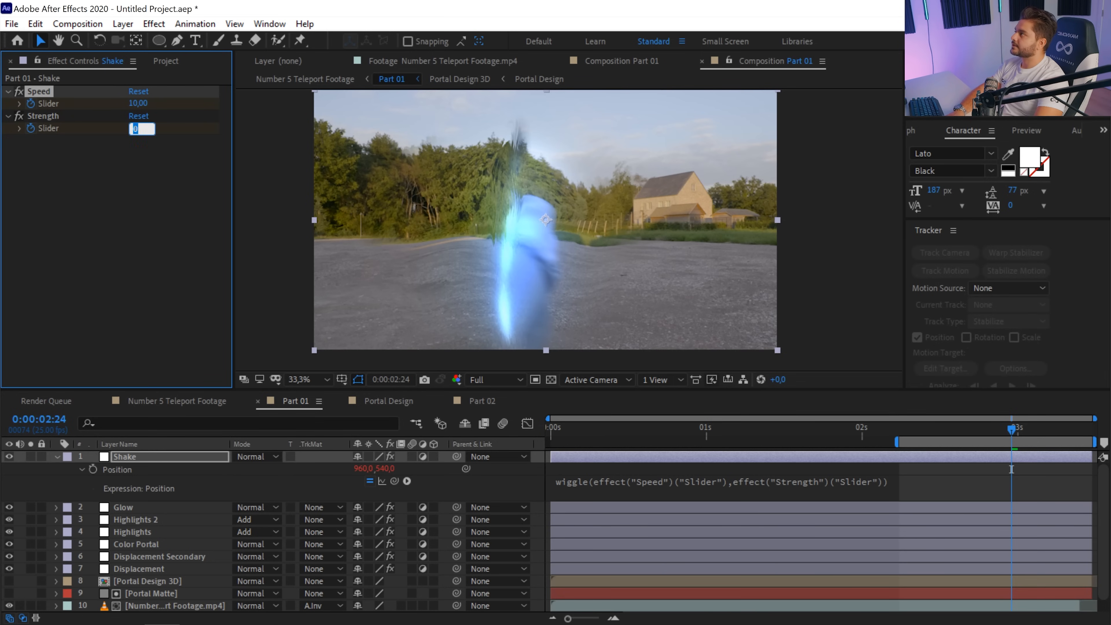
type("50")
key("Return")
Keyframe the Strength slider at 0 eight frames before its keyframe of 50
key("Page_Up")
key("Page_Up")
key("Page_Up")
key("Page_Up")
key("Page_Up")
key("Page_Up")
key("Page_Up")
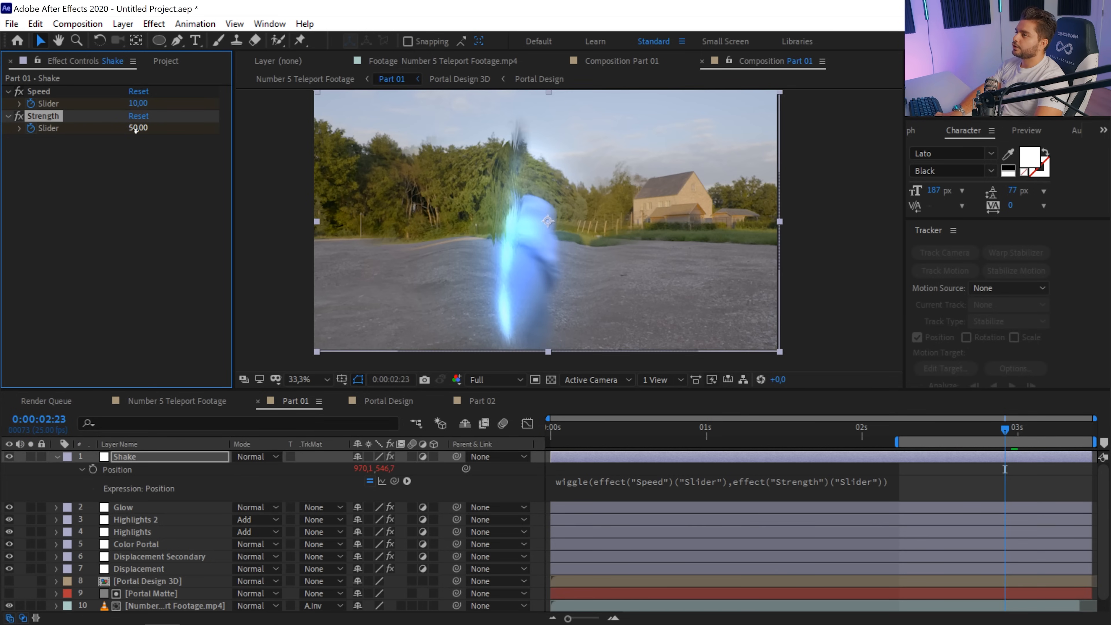
key("Page_Up")
left_click(136, 128)
type("0")
key("Return")
key("ctrl+z")
Keyframe the Strength slider at 0 at 0:00:03:12 and preview the shake animation
key("space")
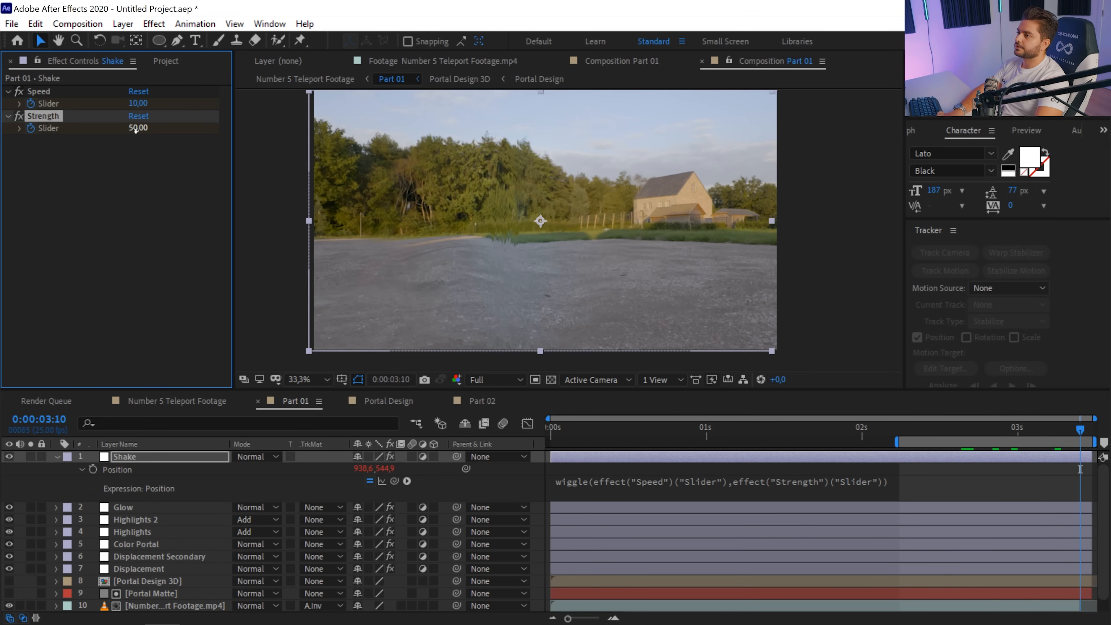
left_click(135, 128)
type("0")
key("Return")
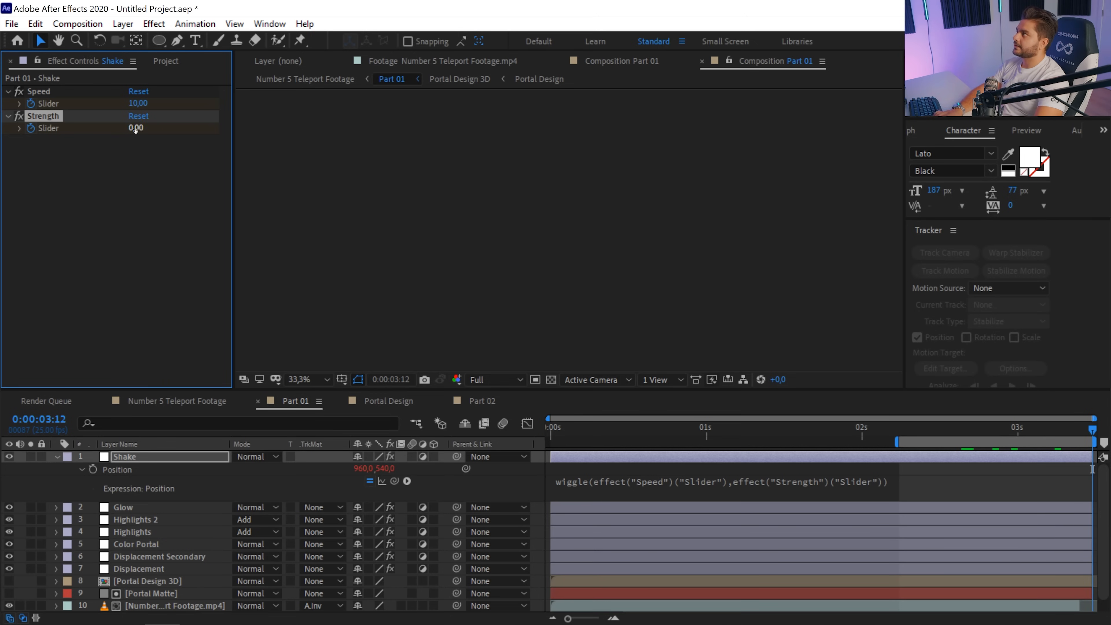
key("space")
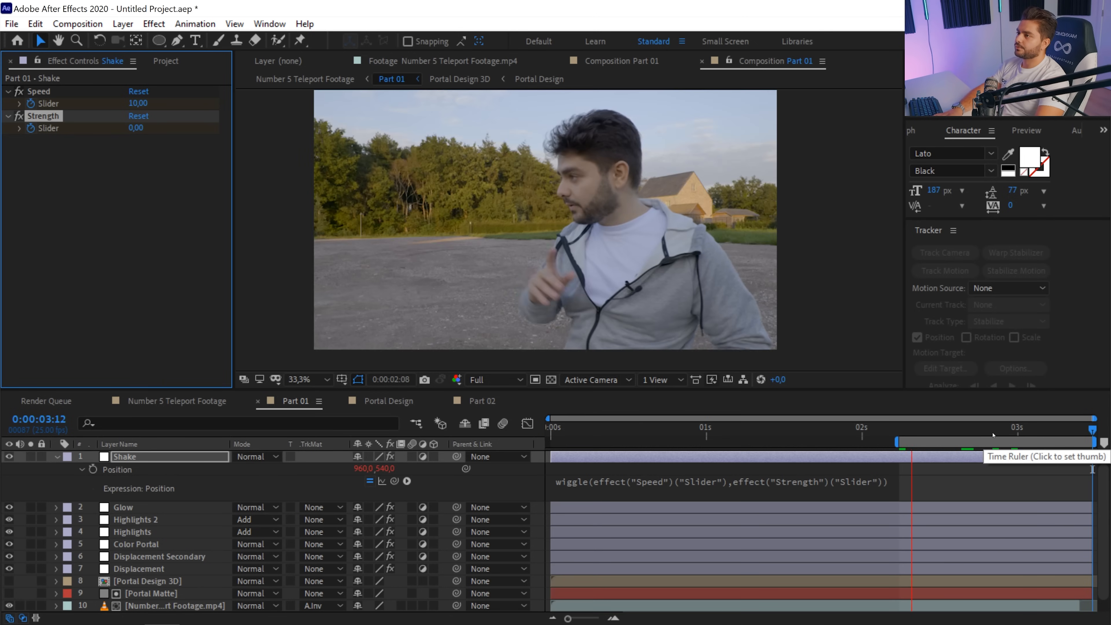
left_click_drag(992, 435, 970, 449)
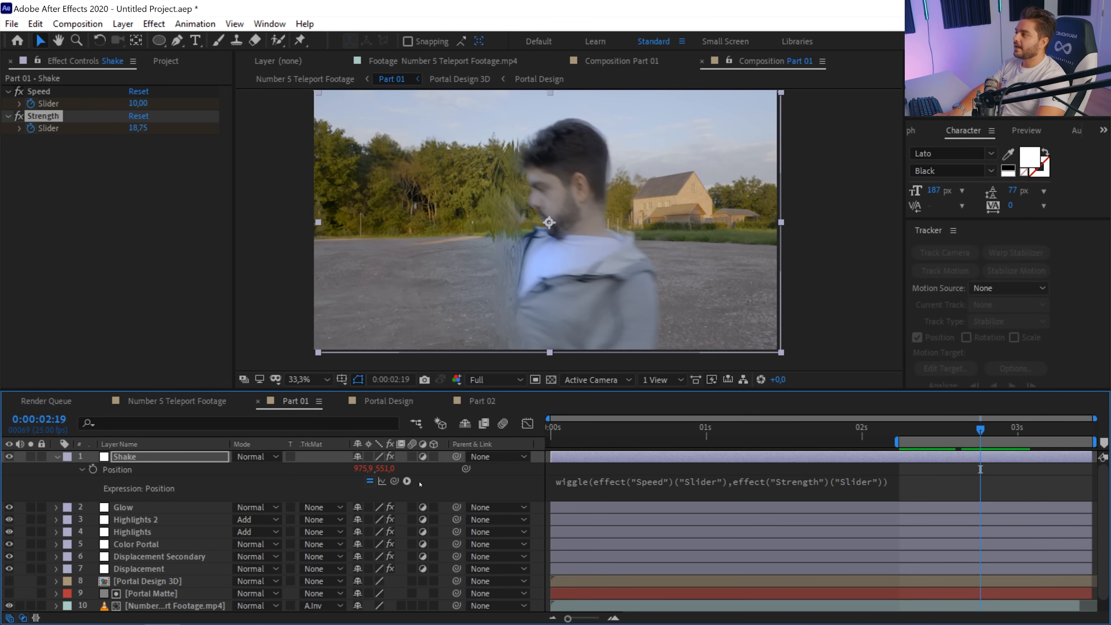
left_click(134, 461)
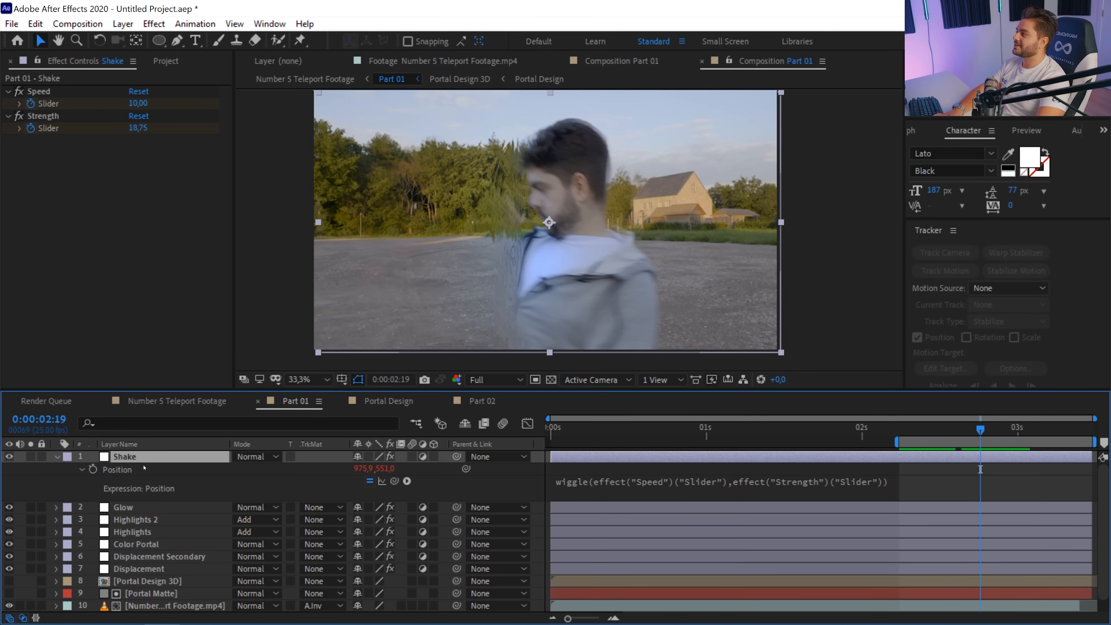
left_click(581, 484)
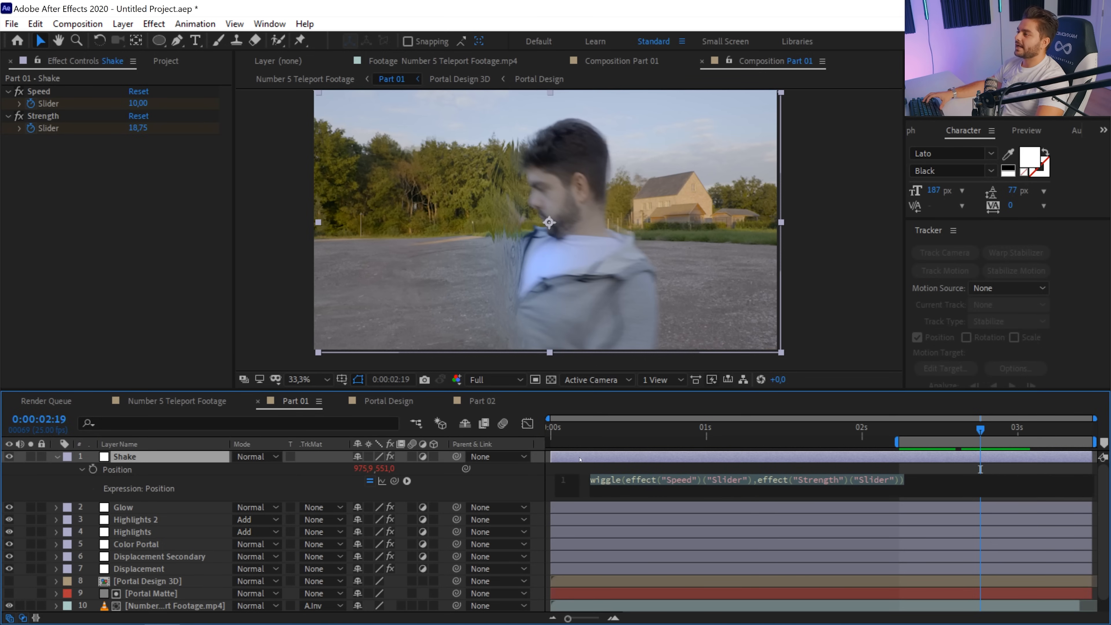
left_click(35, 24)
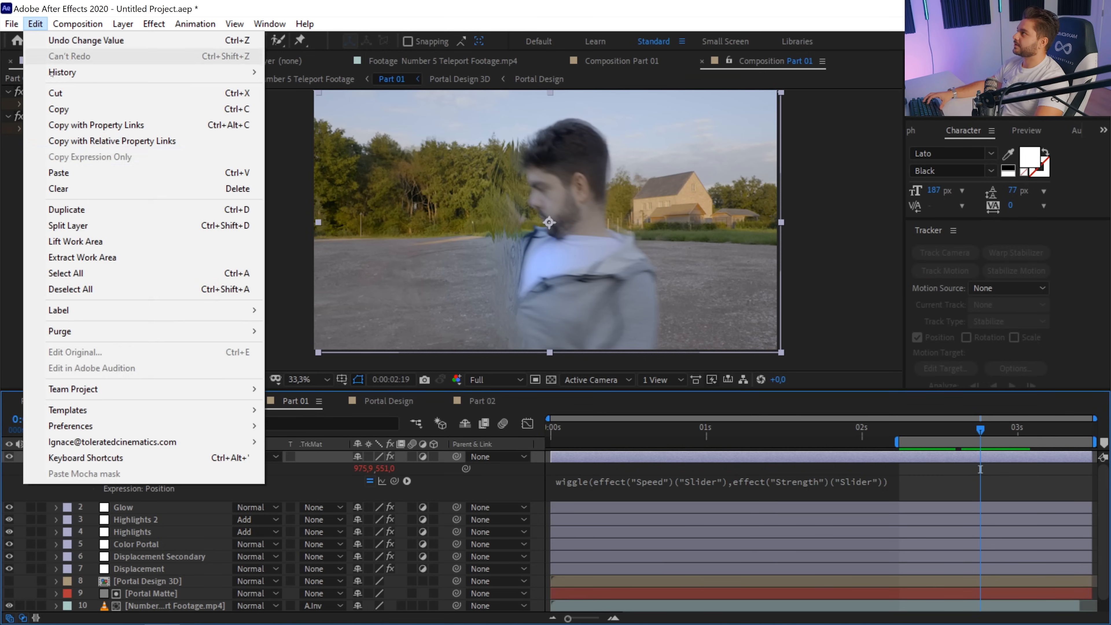
left_click(71, 94)
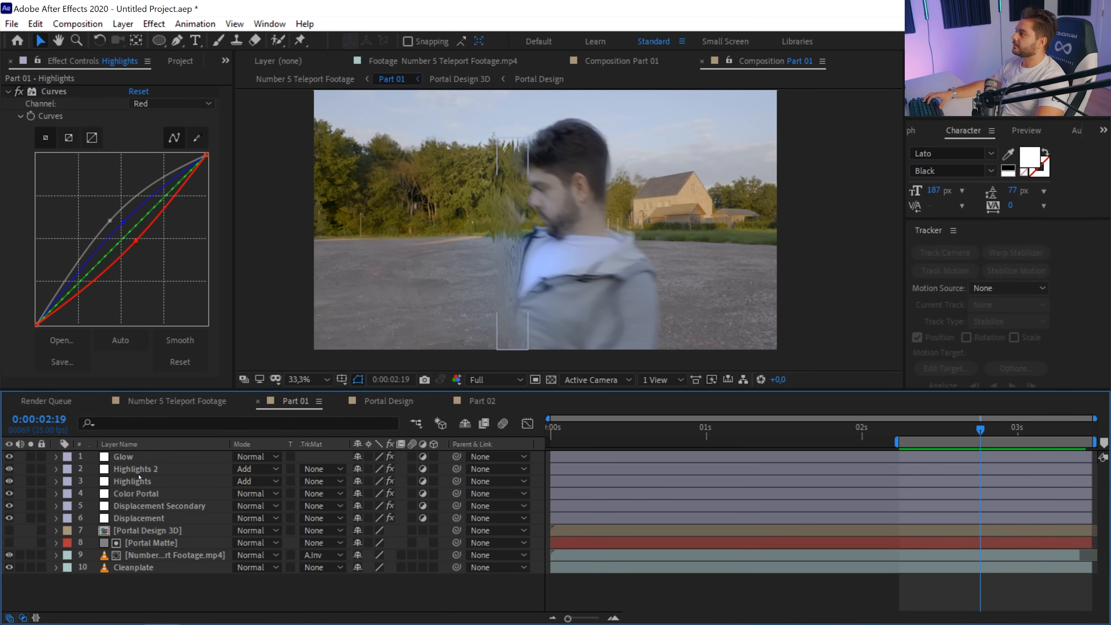
key("ctrl+z")
Copy the wiggle expression from the Shake layer's Position and remove it from that property
key("e")
key("e")
left_click(648, 480)
key("ctrl+c")
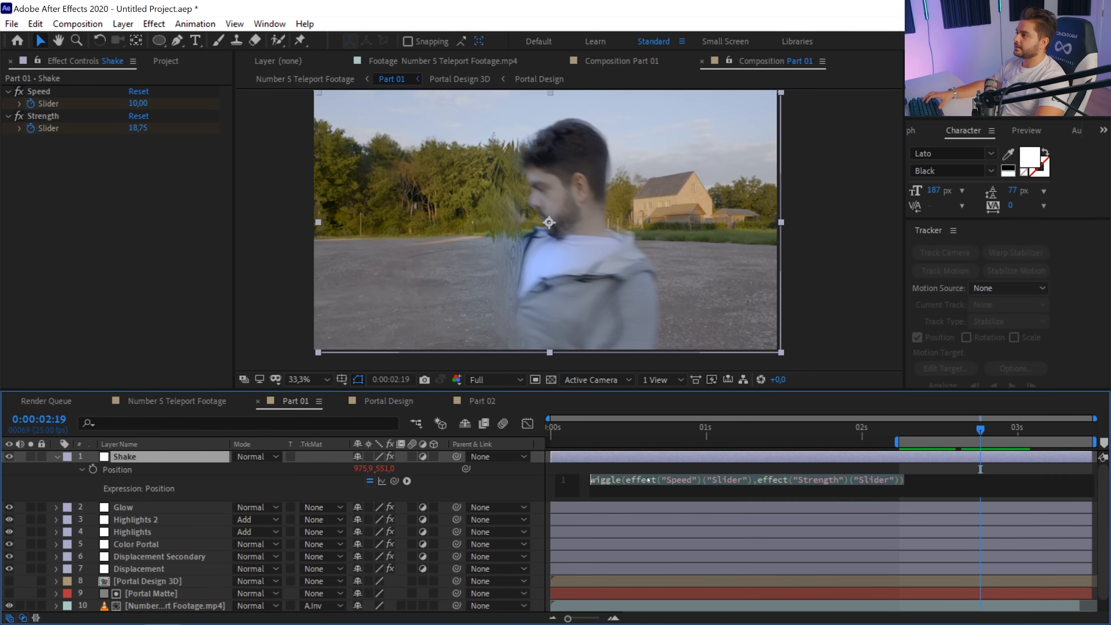
left_click(638, 460)
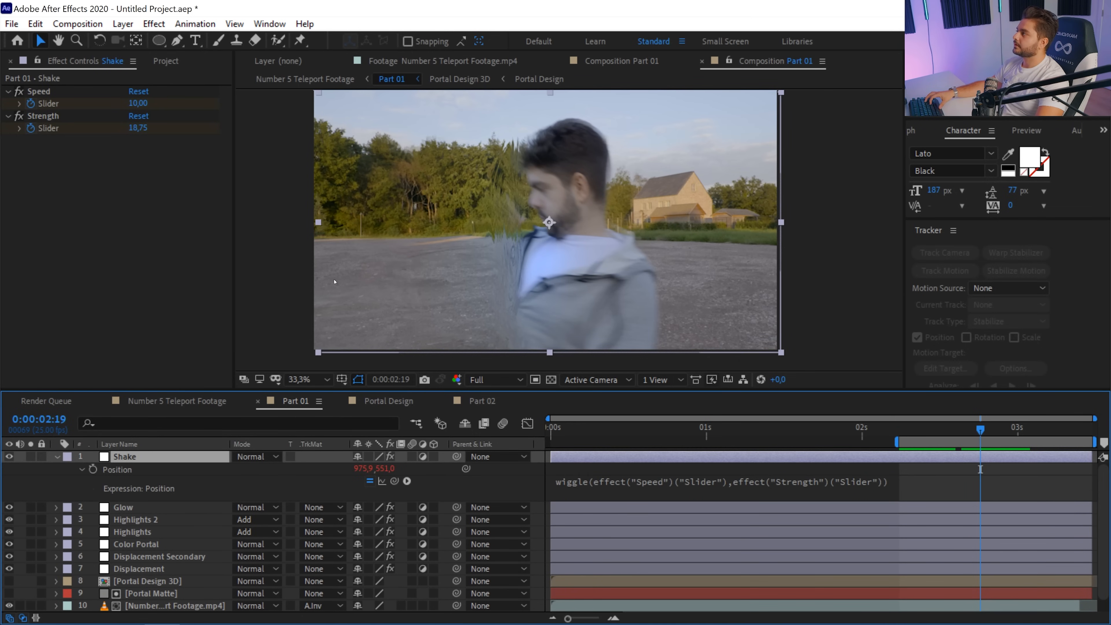
Apply the Distort Transform effect to the Shake layer
left_click(154, 24)
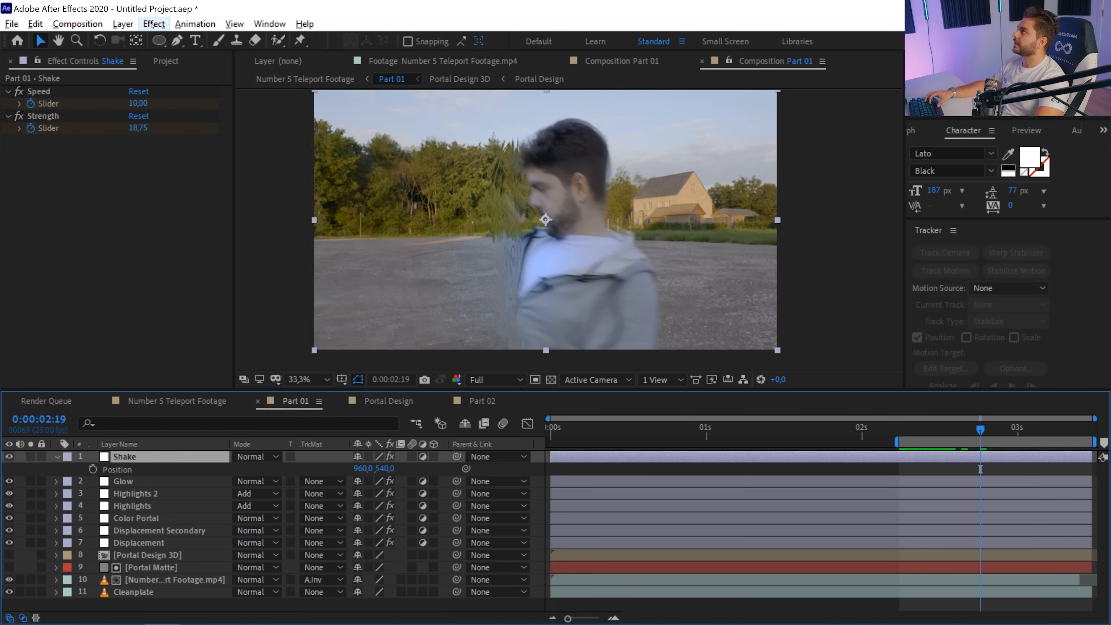
left_click(154, 24)
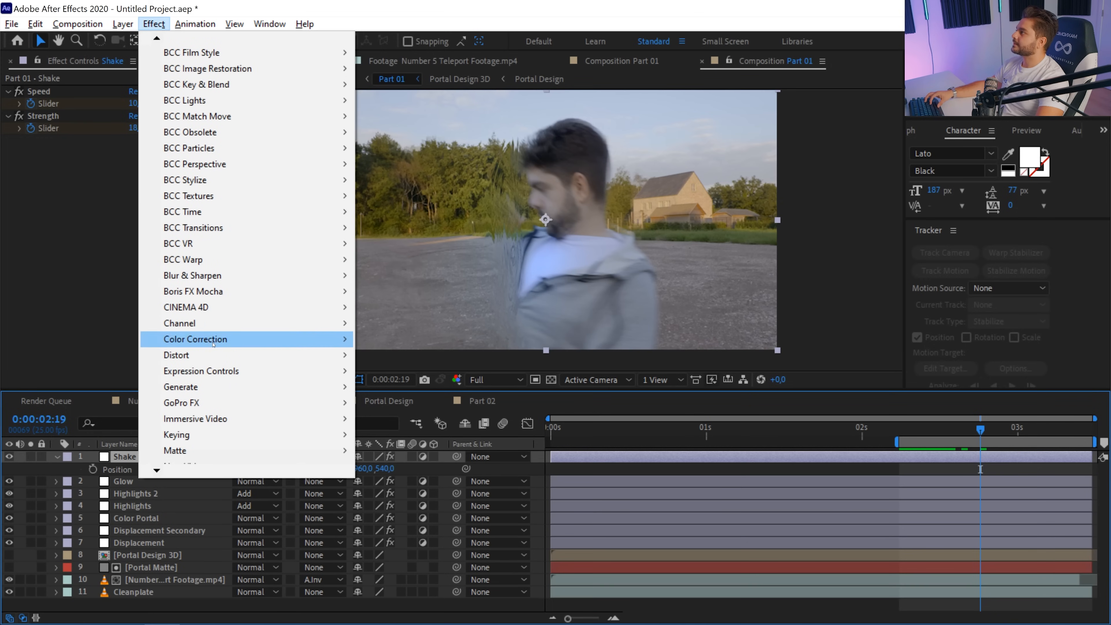
mouse_move(197, 354)
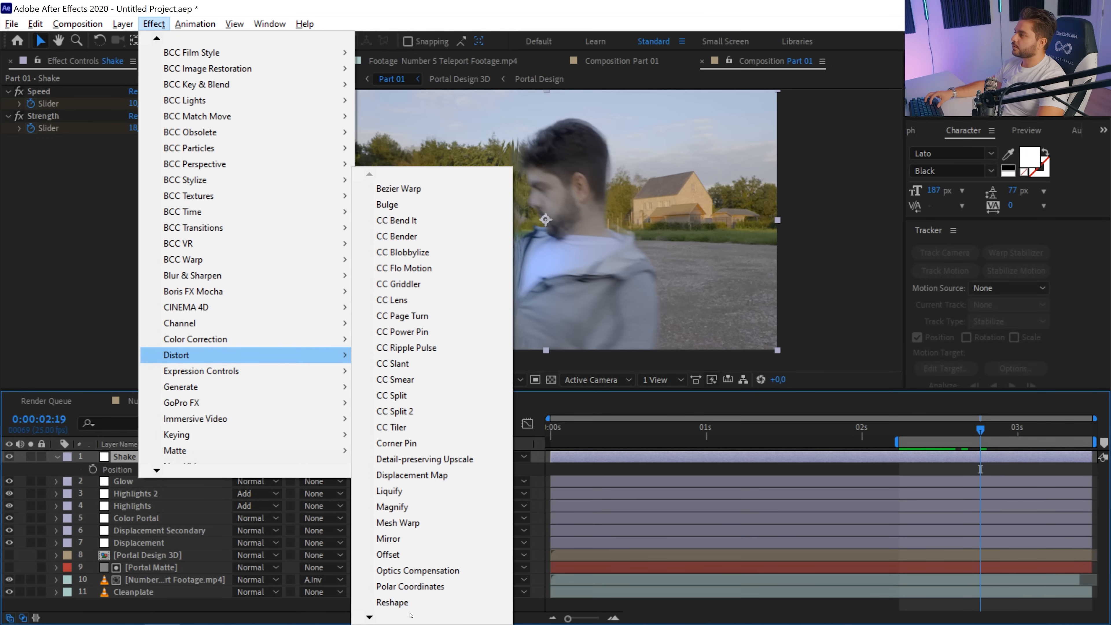
mouse_move(410, 615)
left_click(411, 571)
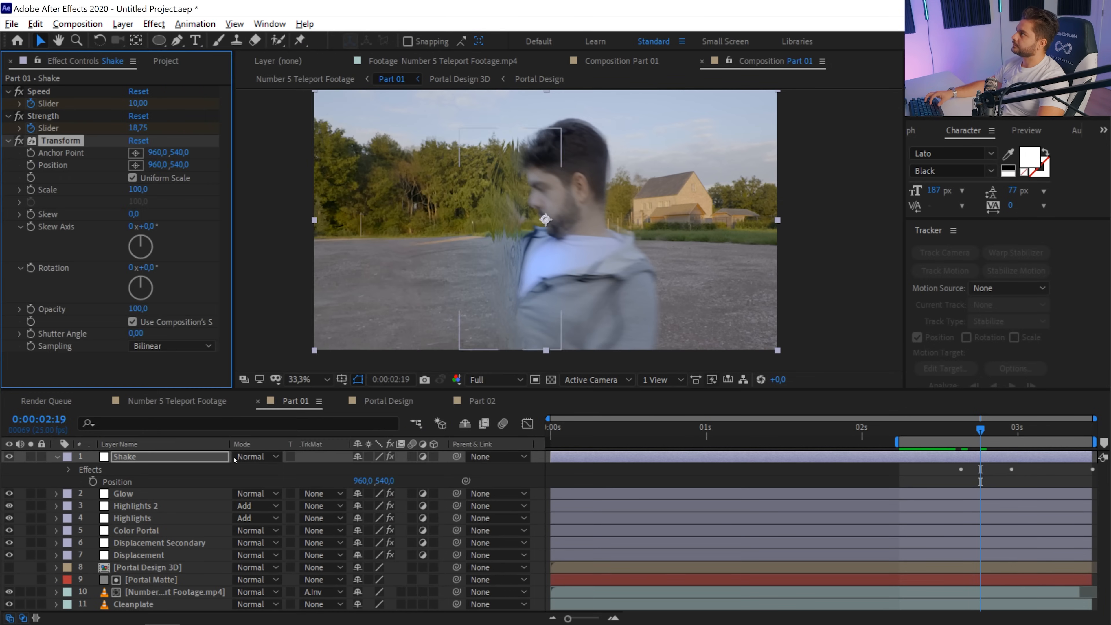
Paste the copied wiggle expression onto the Transform effect's Position and preview the shake up to 0:00:02:24
left_click(31, 165, "alt")
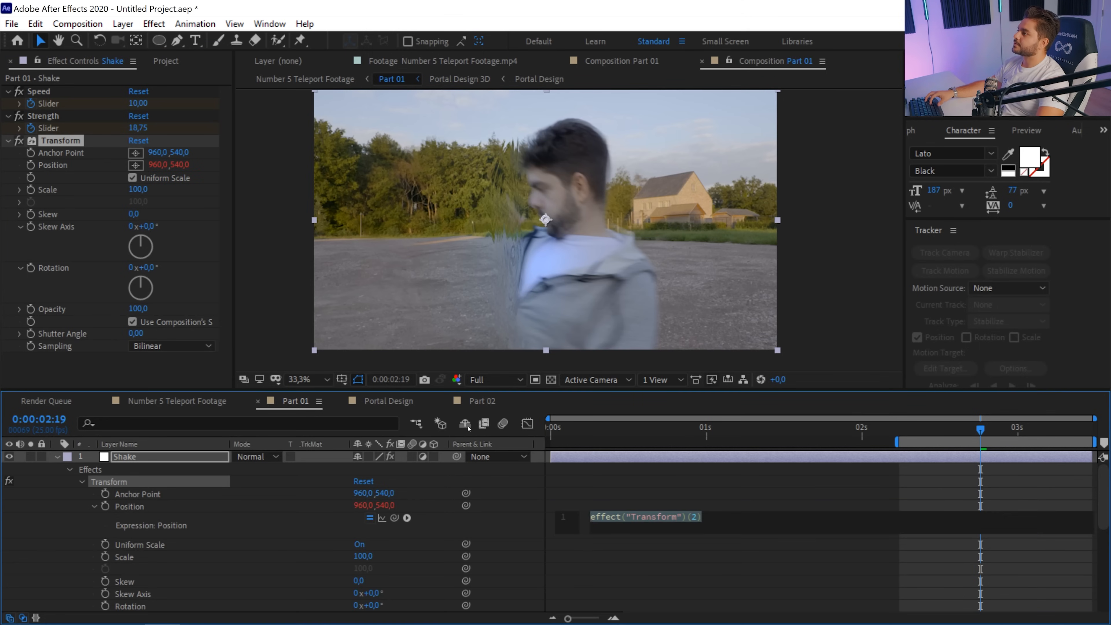
key("ctrl+v")
left_click(669, 480)
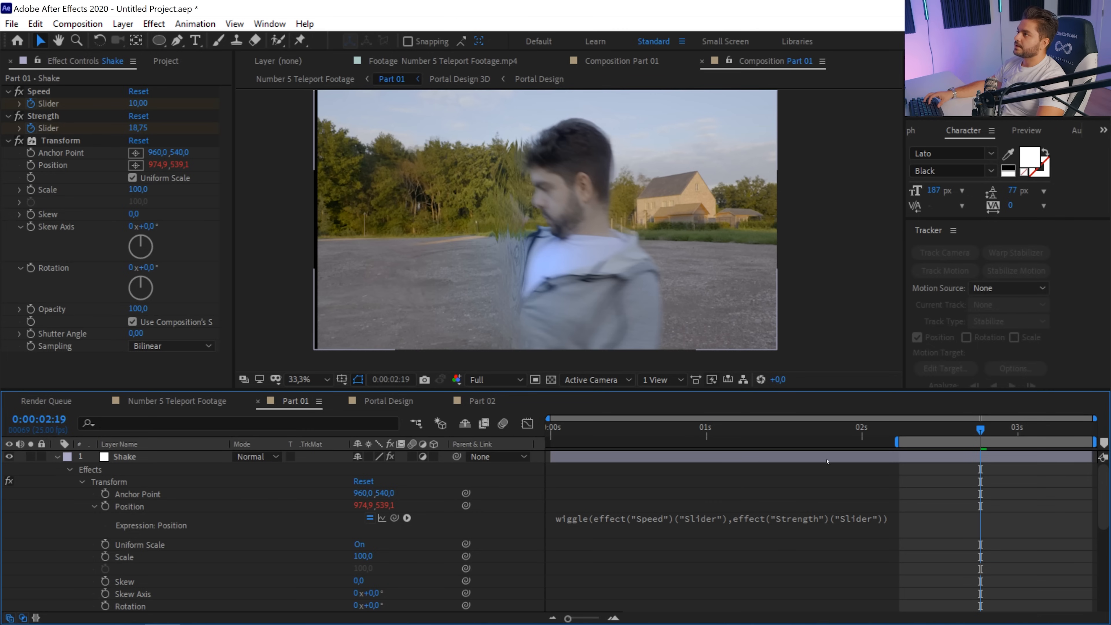
key("space")
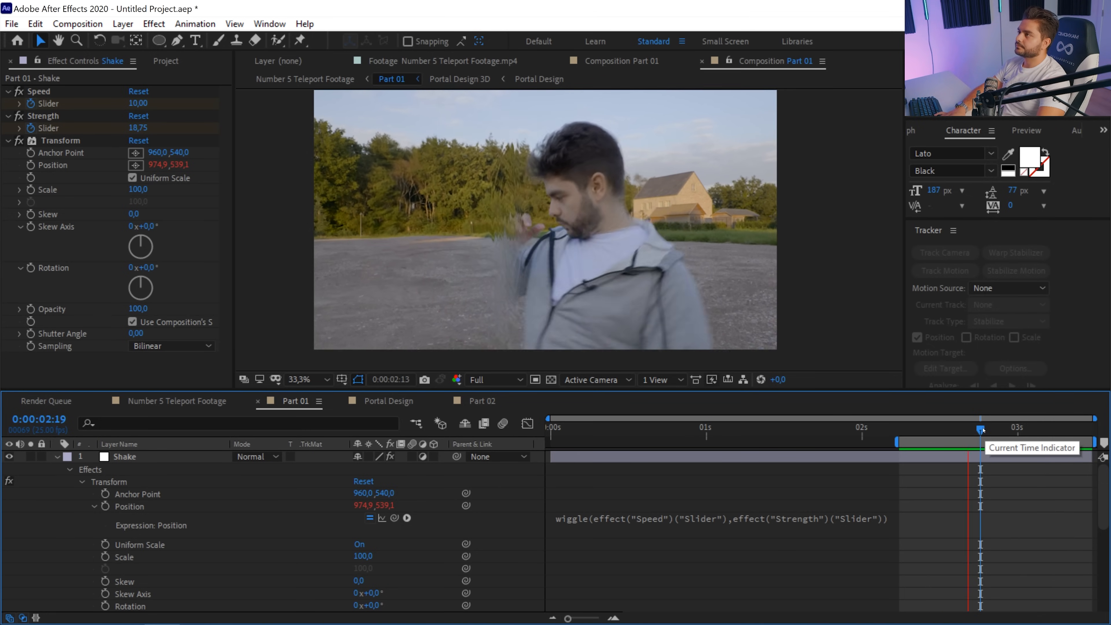
mouse_move(983, 431)
left_mouse_down()
mouse_move(1014, 435)
mouse_move(993, 438)
left_mouse_up()
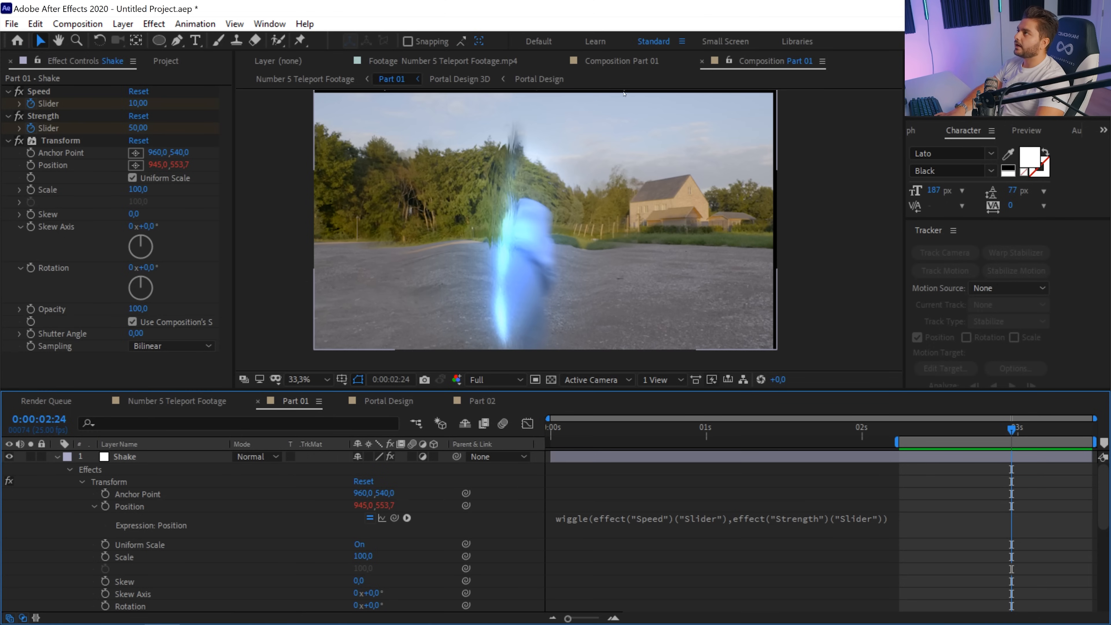
left_click(135, 189)
left_click(57, 193)
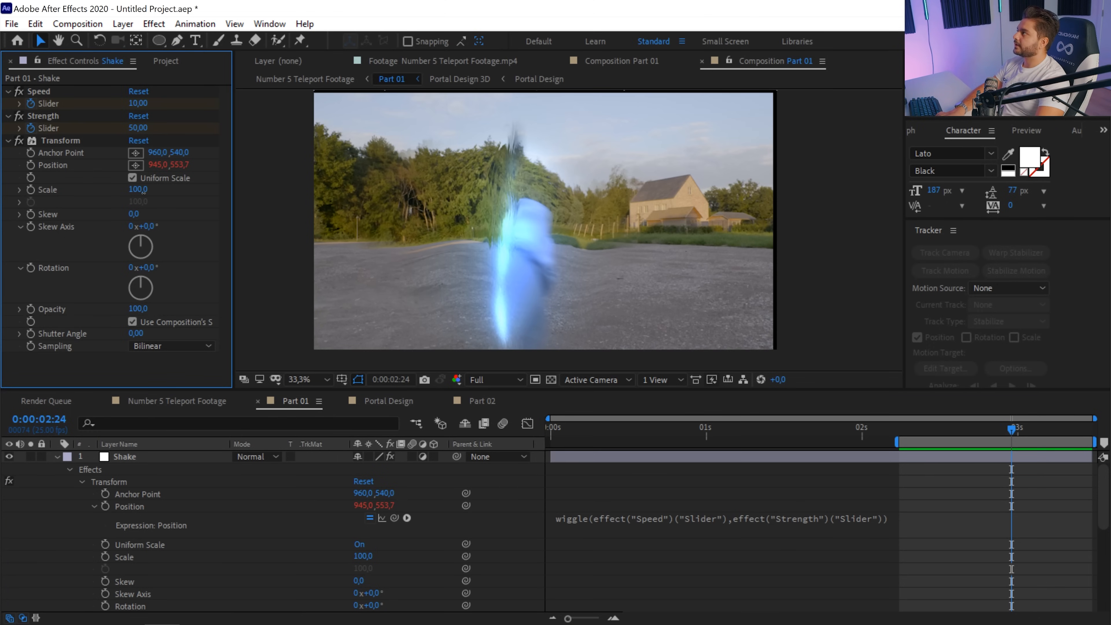
left_click_drag(144, 192, 148, 192)
key("ctrl+z")
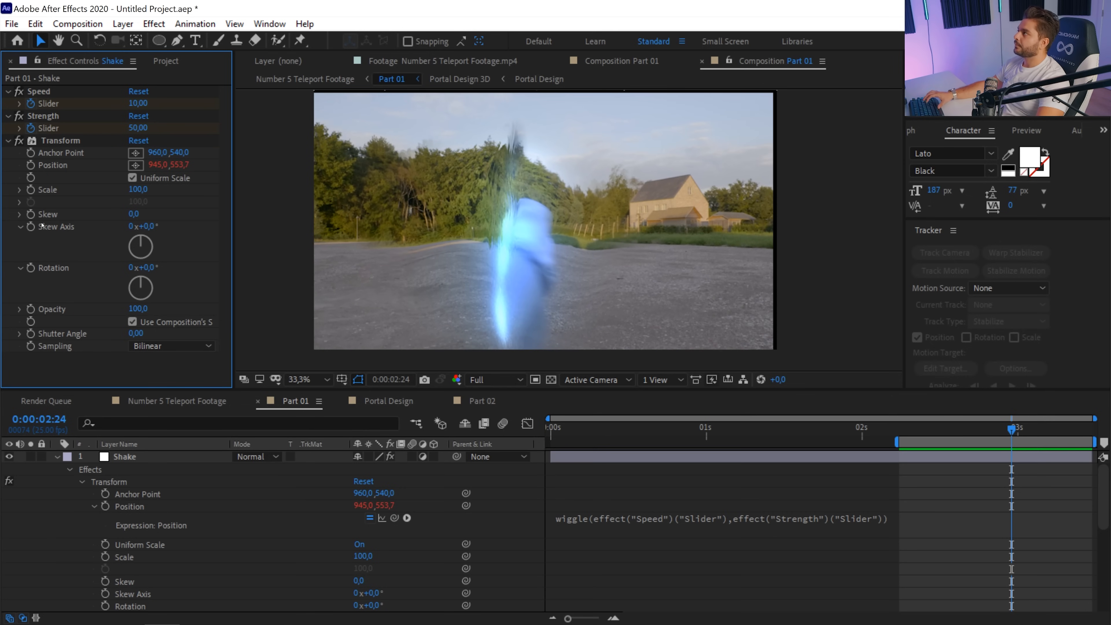
Apply the Motion Tile effect to the Shake layer and place it above the Transform effect
key("u")
key("ctrl+space")
type("mot")
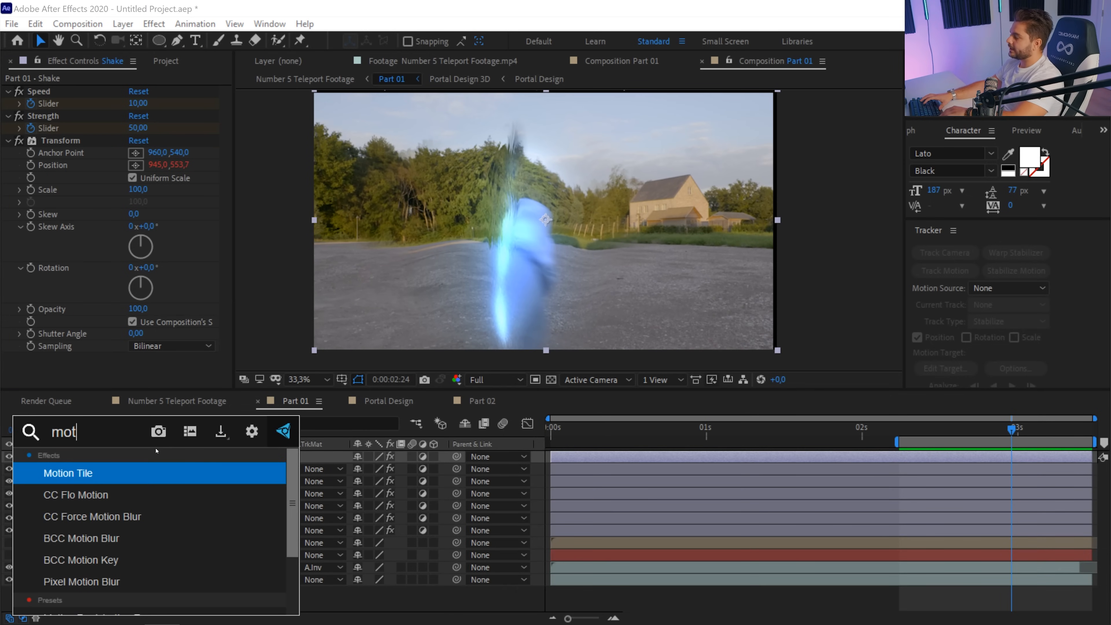
key("Return")
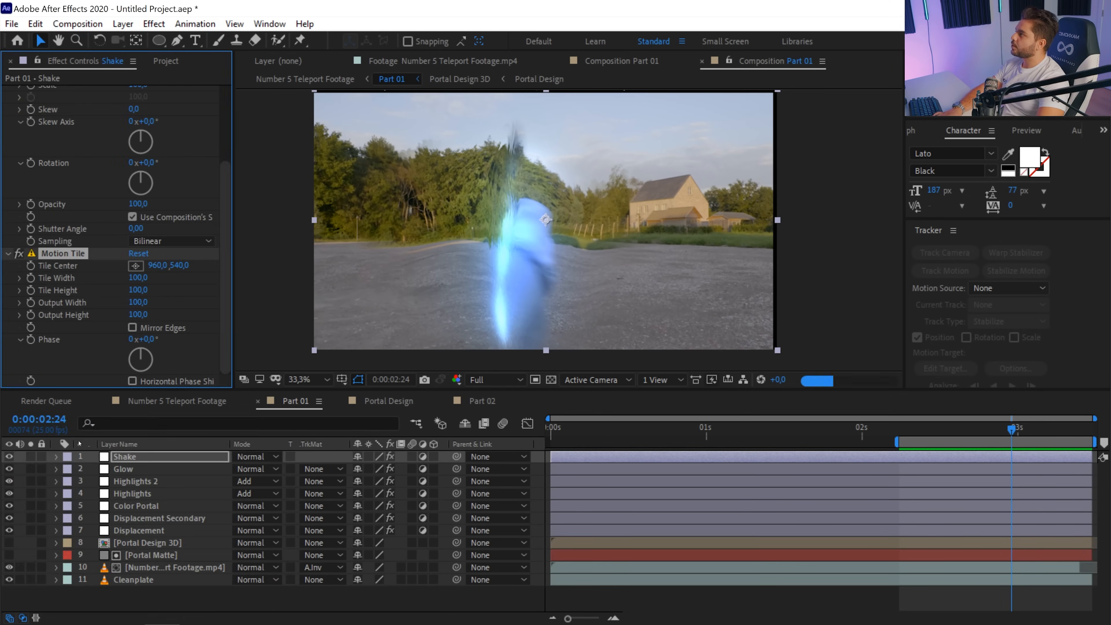
left_click_drag(63, 252, 60, 131)
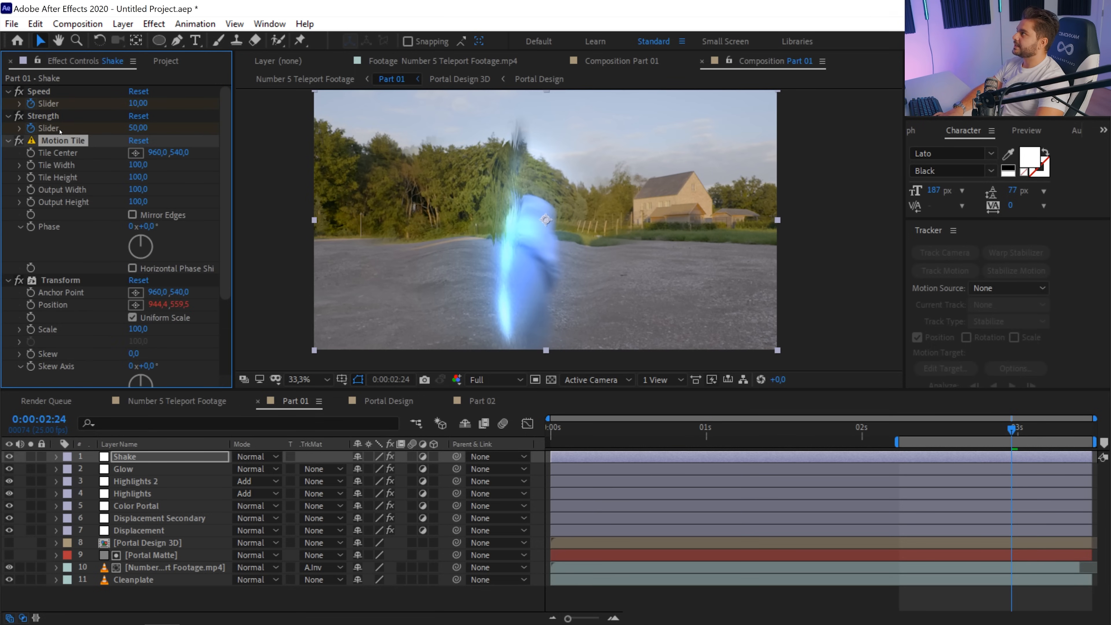
Turn on Mirror Edges in Motion Tile and set both Output Height and Output Width to 115
left_click(132, 214)
left_click(136, 202)
type("115")
left_click(133, 191)
type("115")
key("Return")
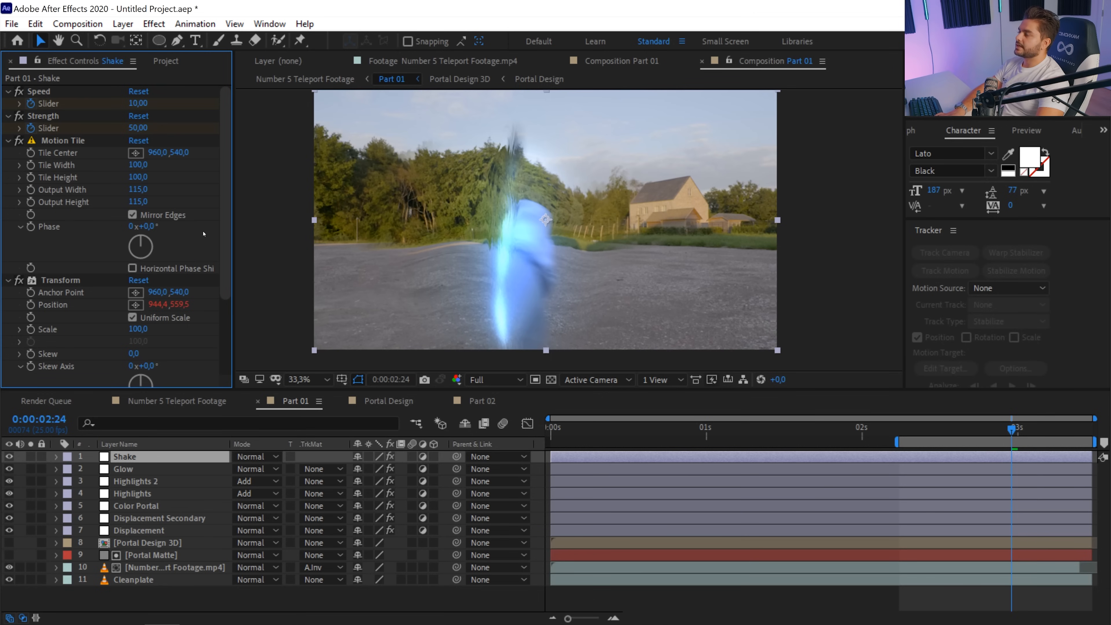
Turn off the composition's shutter angle in the Transform effect and set its Shutter Angle to 180
scroll(220, 269, "down", 3)
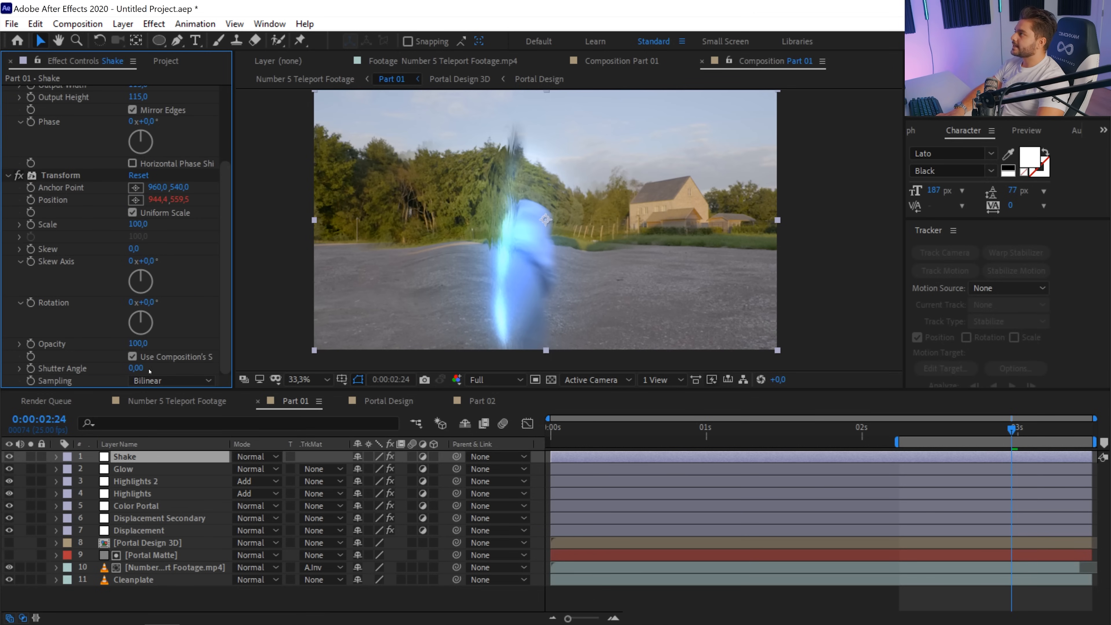
left_click(132, 356)
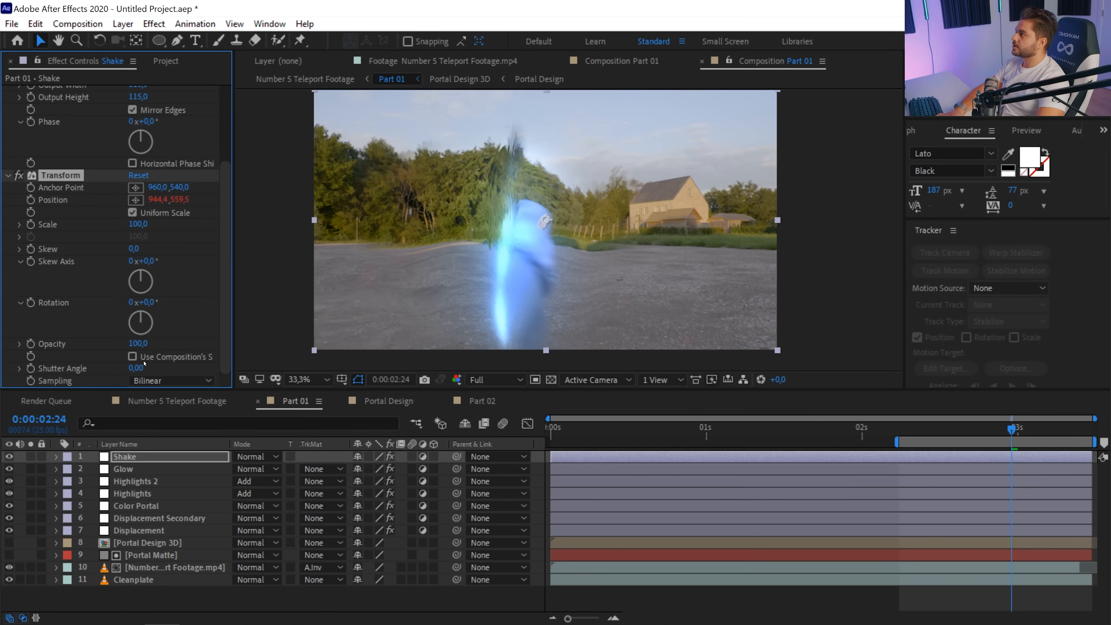
left_click(138, 367)
type("180")
key("Return")
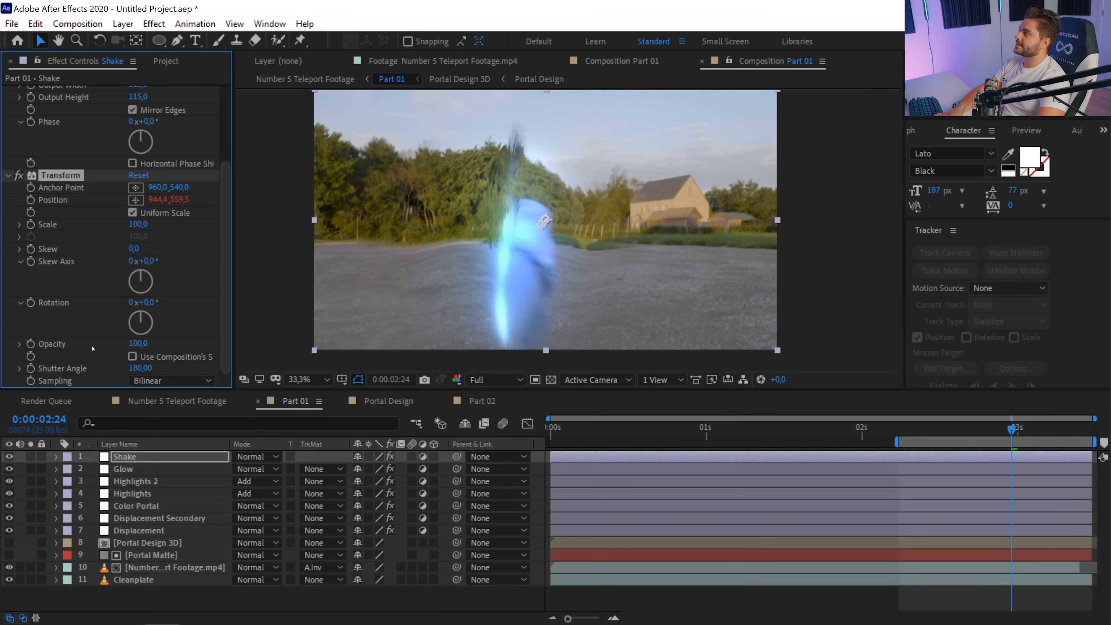
Add the copied Speed and Strength wiggle expression, divided by 12, to the Transform effect's Rotation and preview the shake
left_click(31, 304, "alt")
key("ctrl+v")
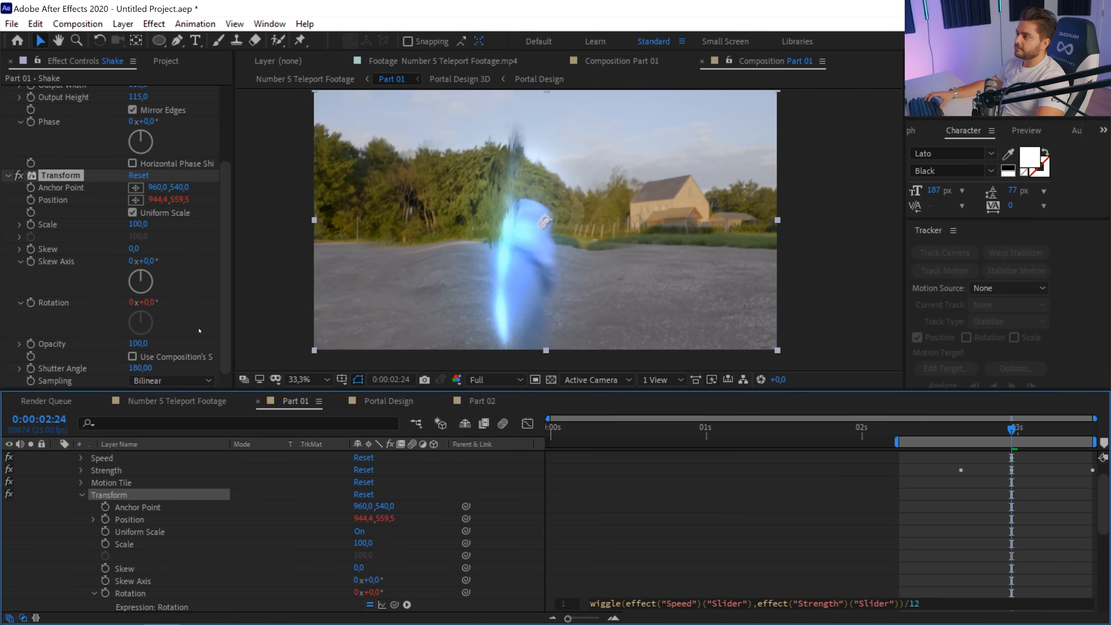
left_click(855, 576)
key("space")
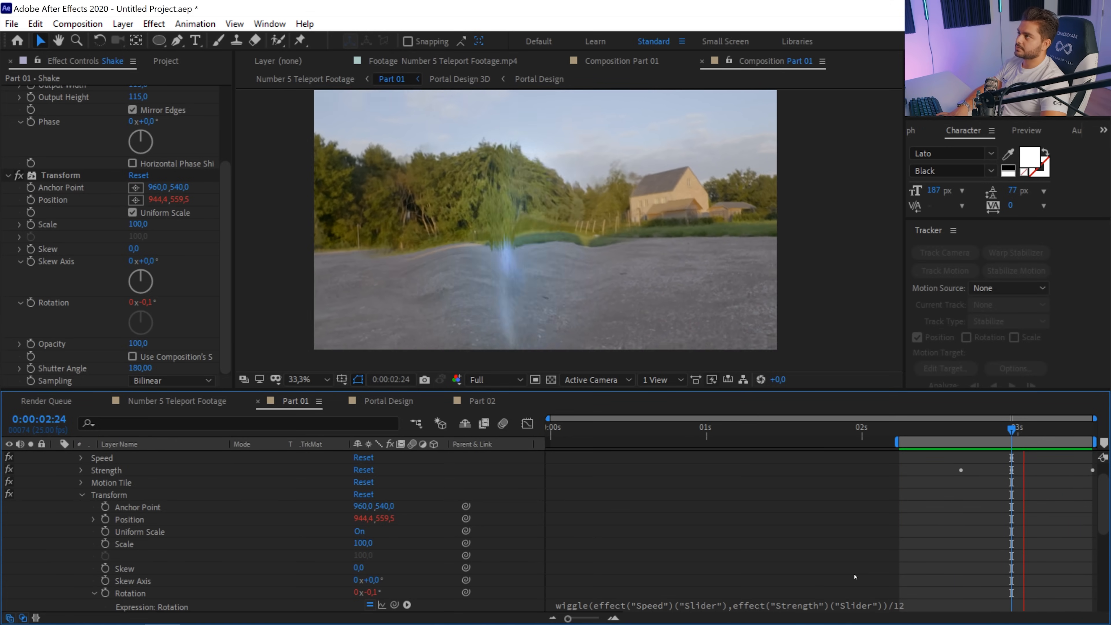
Change the Rotation expression's divisor to 30 and preview the shake again
left_click(930, 603)
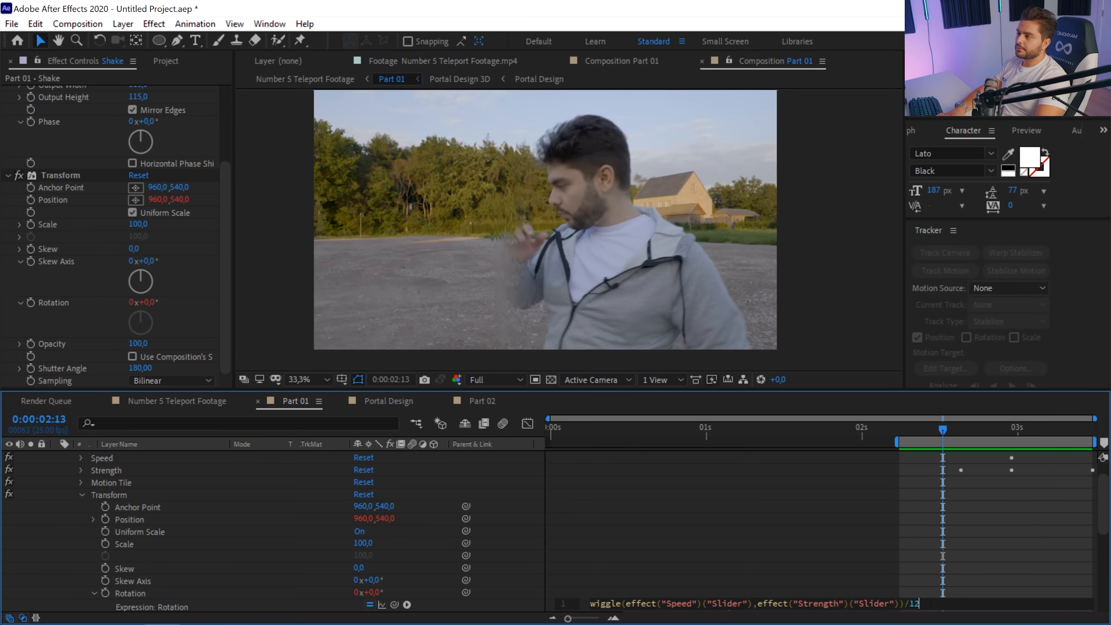
left_click(907, 571)
left_click(933, 575)
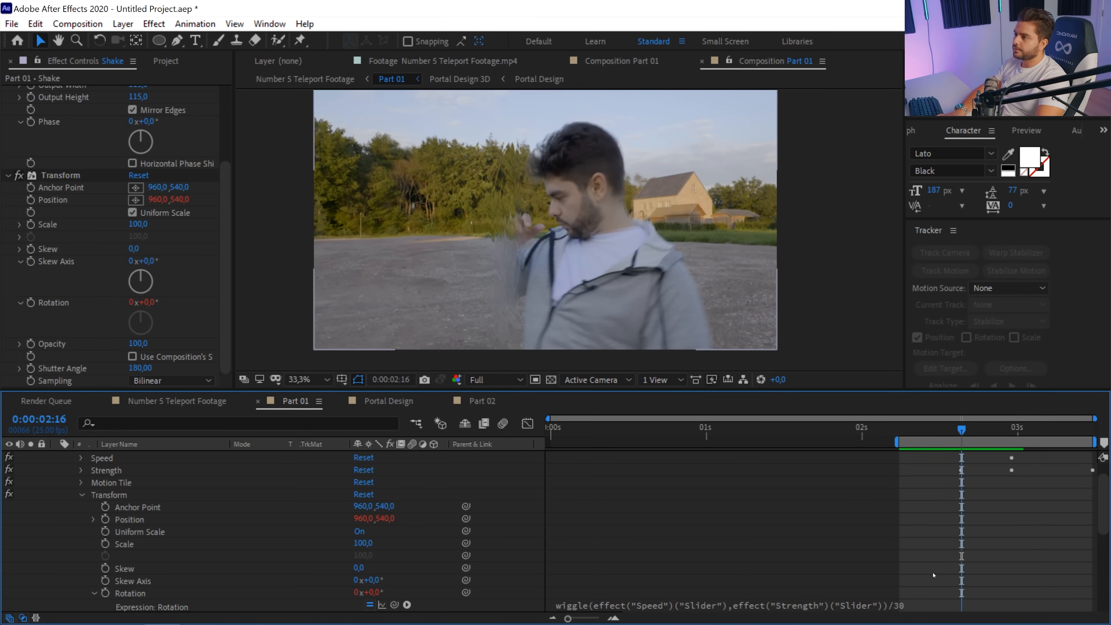
key("space")
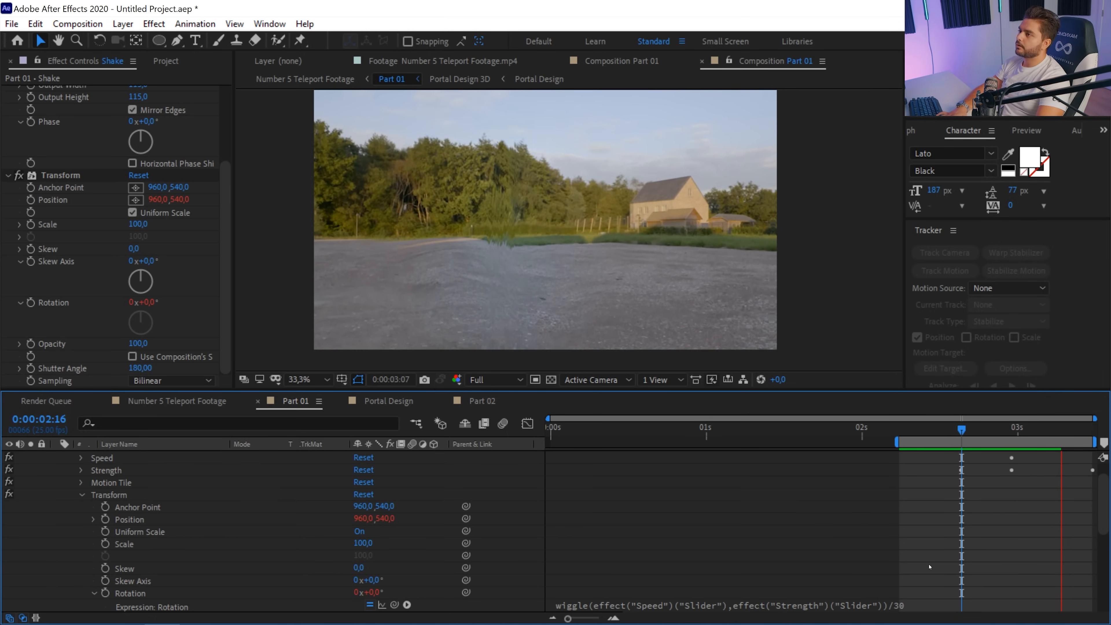
key("space")
Reveal the keyframed properties of the Shake layer and of all effect layers from Glow down to Displacement
scroll(978, 484, "up", 2)
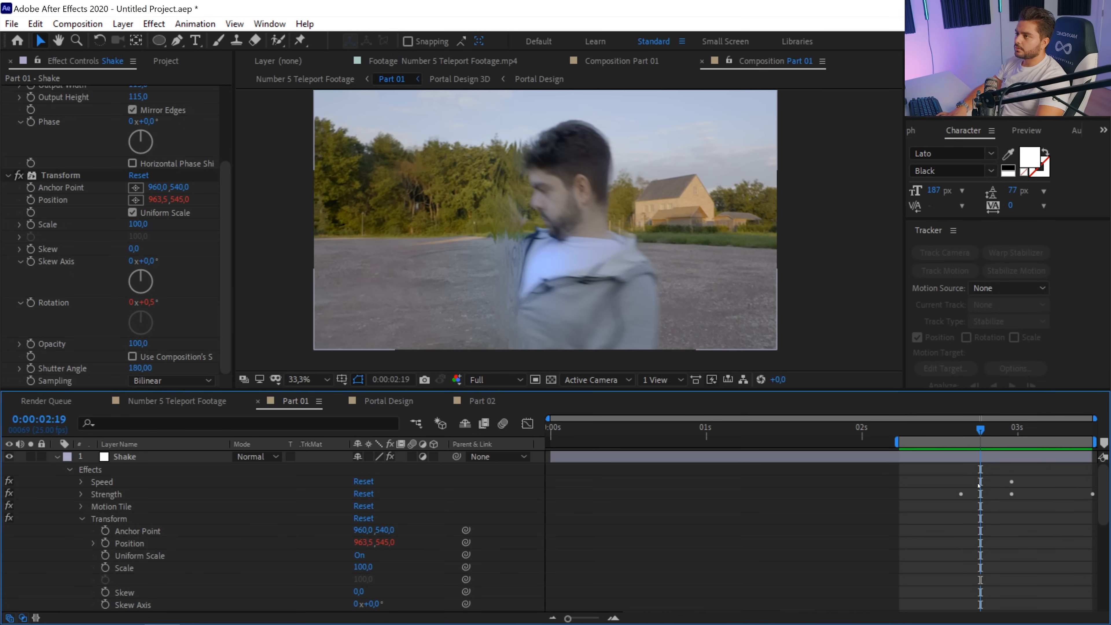
left_click(983, 460)
key("u")
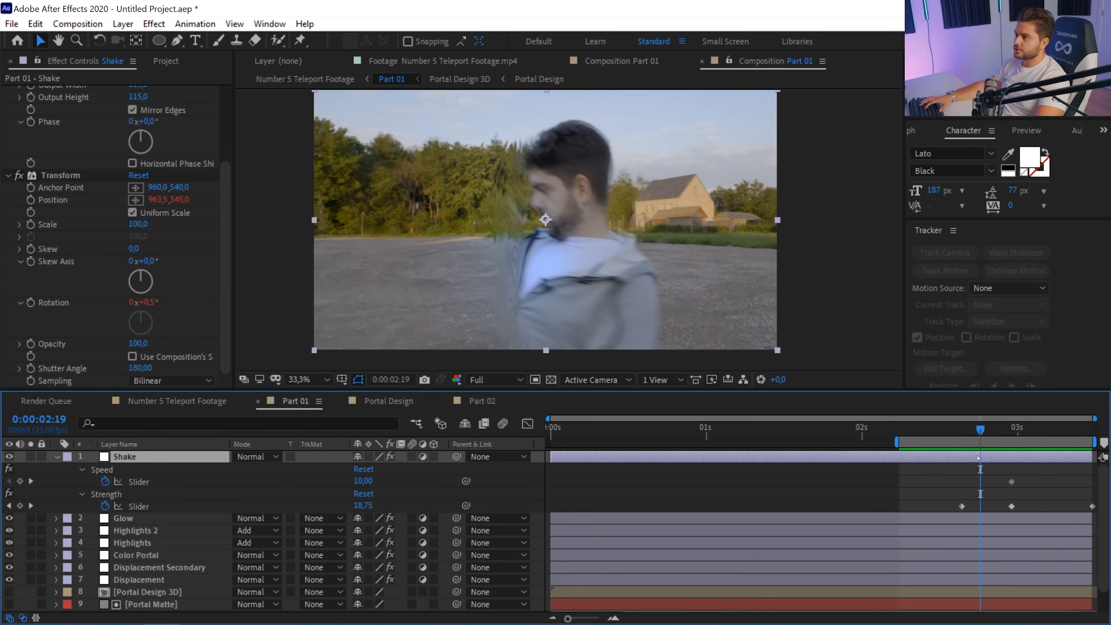
left_click(962, 506)
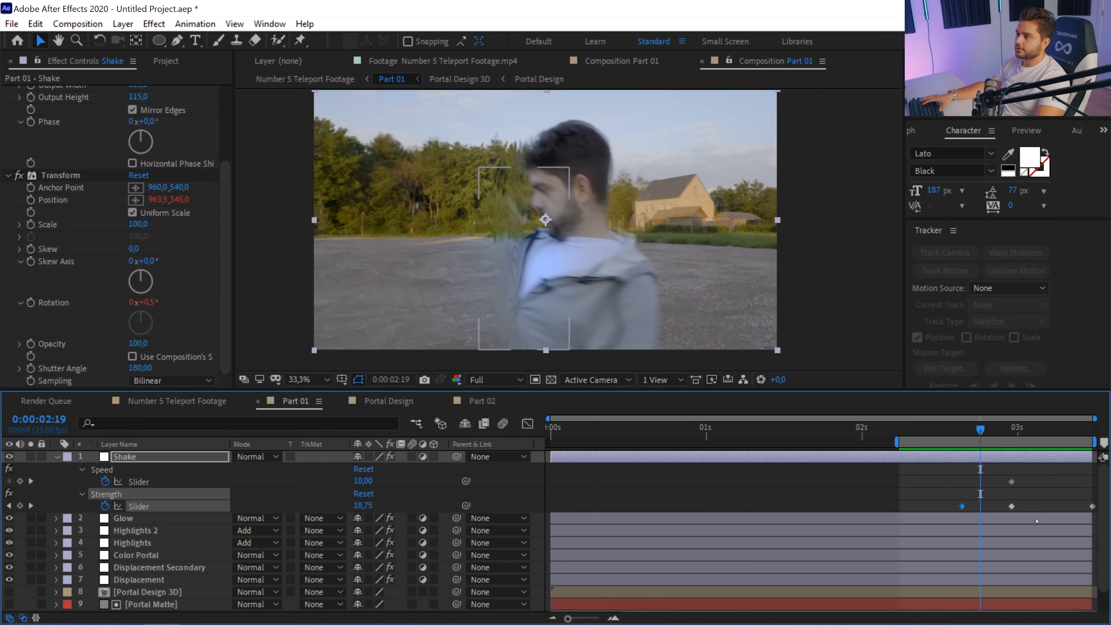
left_click(1014, 518)
left_click(962, 578, "shift")
key("u")
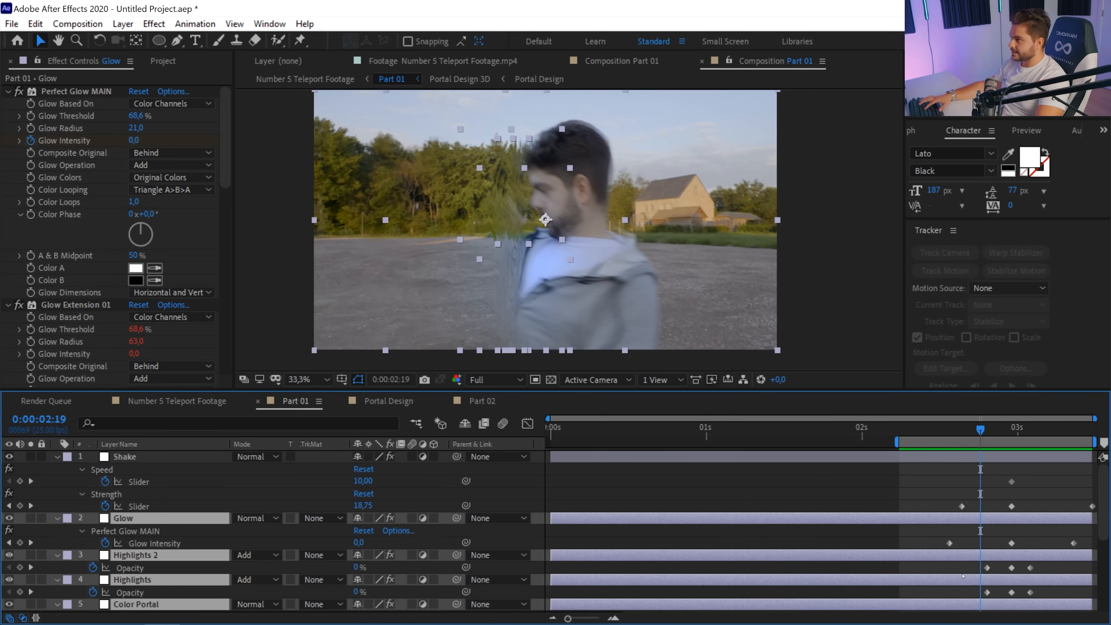
key("u")
key("u")
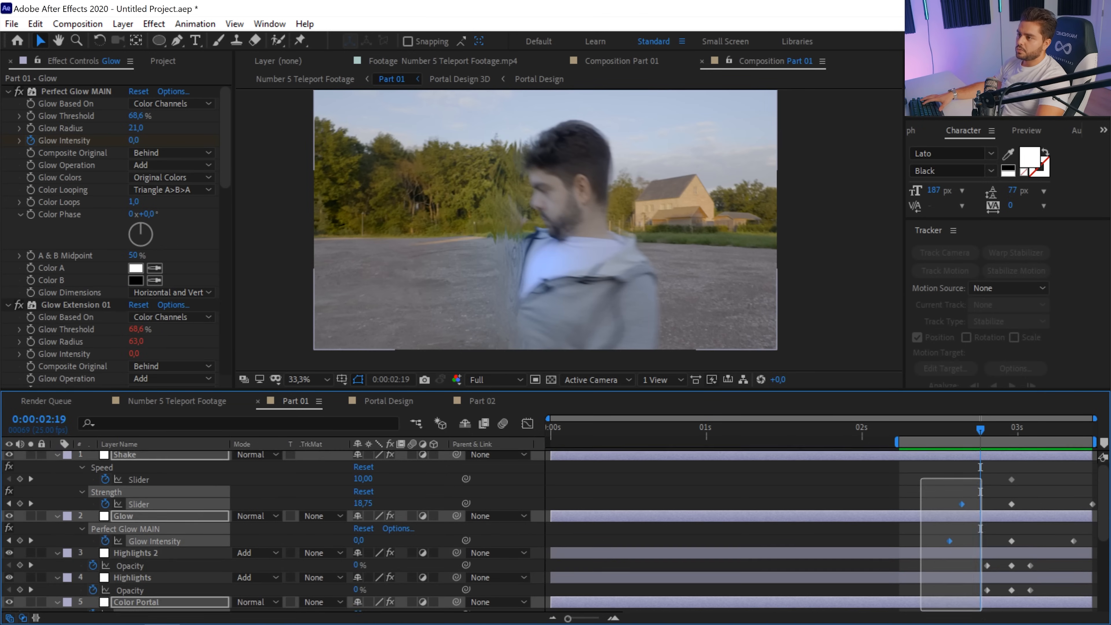
Select the first and last keyframes of every animated property from Shake to Displacement and apply Easy Ease to them
scroll(921, 483, "down", 5)
left_click_drag(990, 620, 909, 562)
scroll(952, 547, "up", 3)
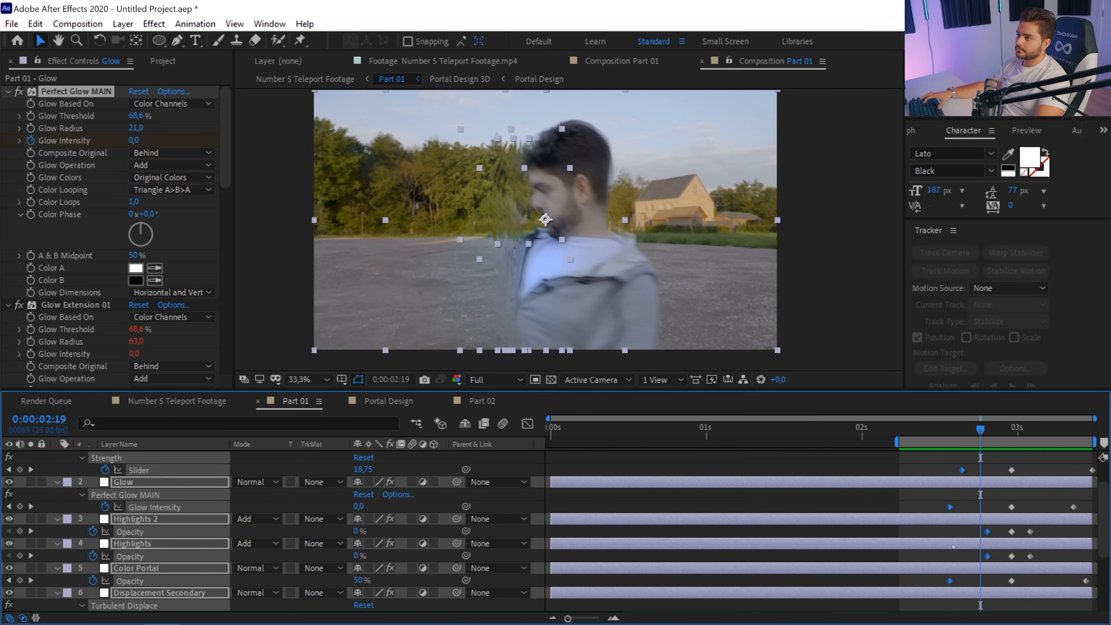
scroll(952, 546, "up", 1)
left_click_drag(1026, 472, 1096, 613)
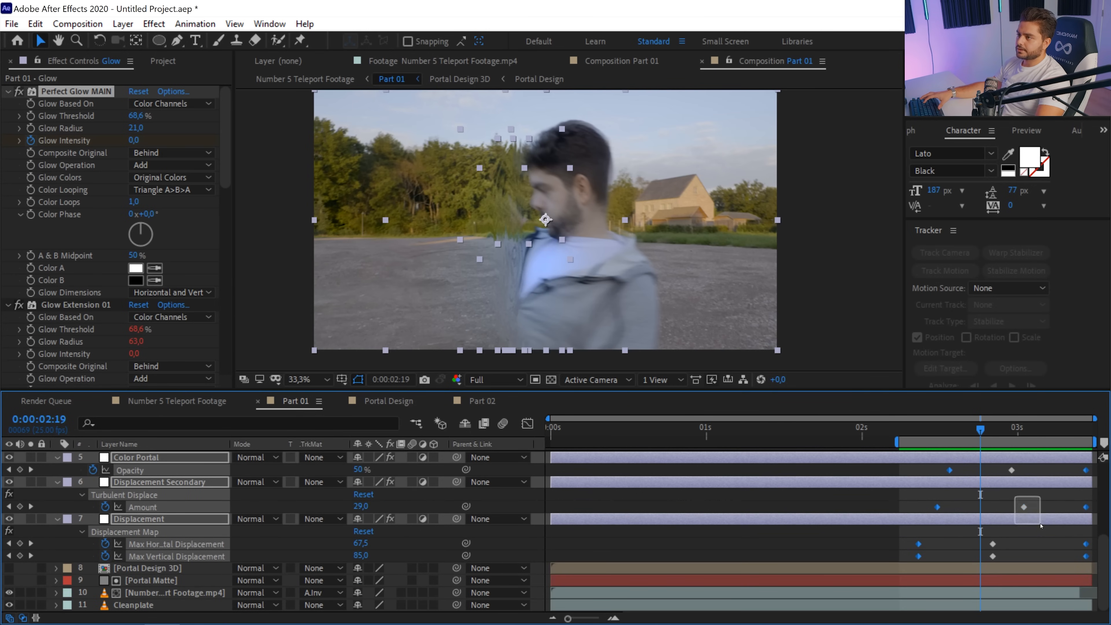
scroll(1023, 547, "up", 3)
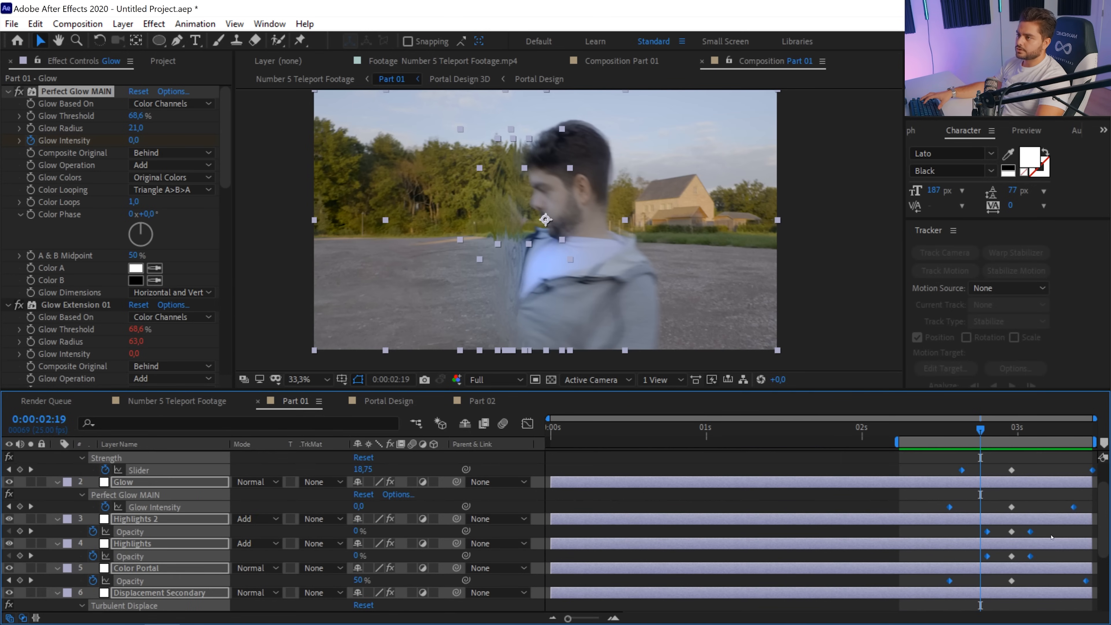
right_click(985, 554)
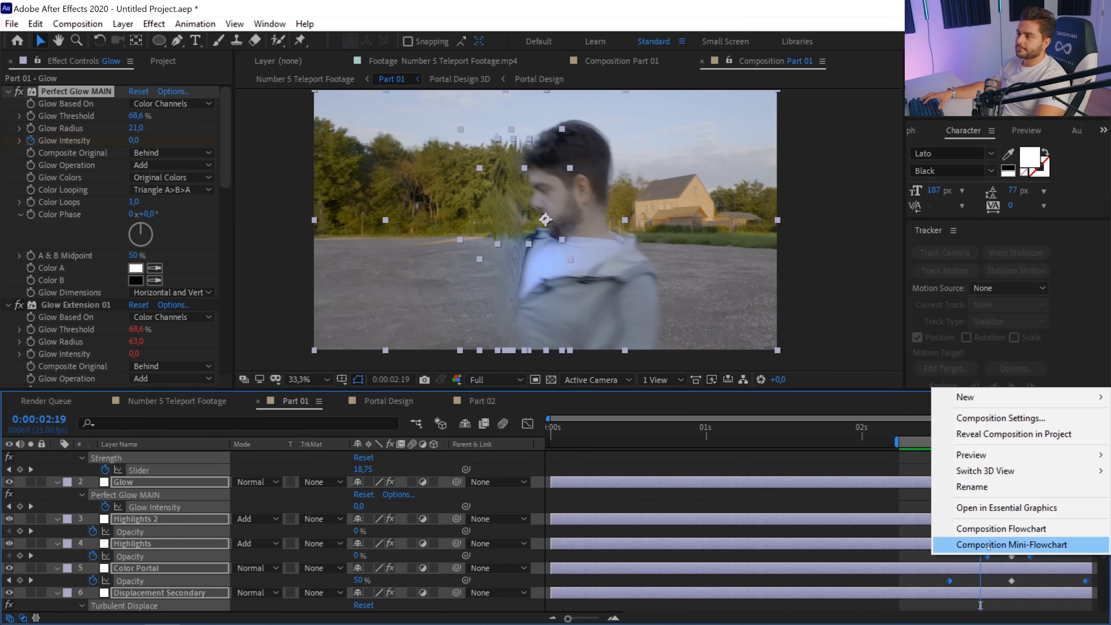
right_click(951, 581)
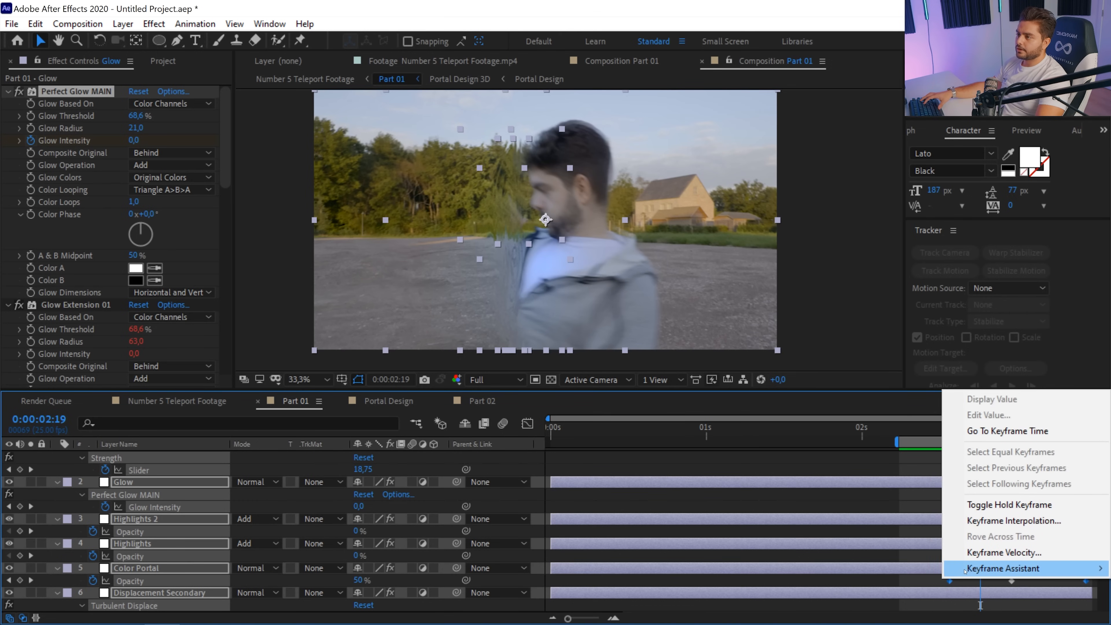
mouse_move(1001, 568)
left_click(770, 472)
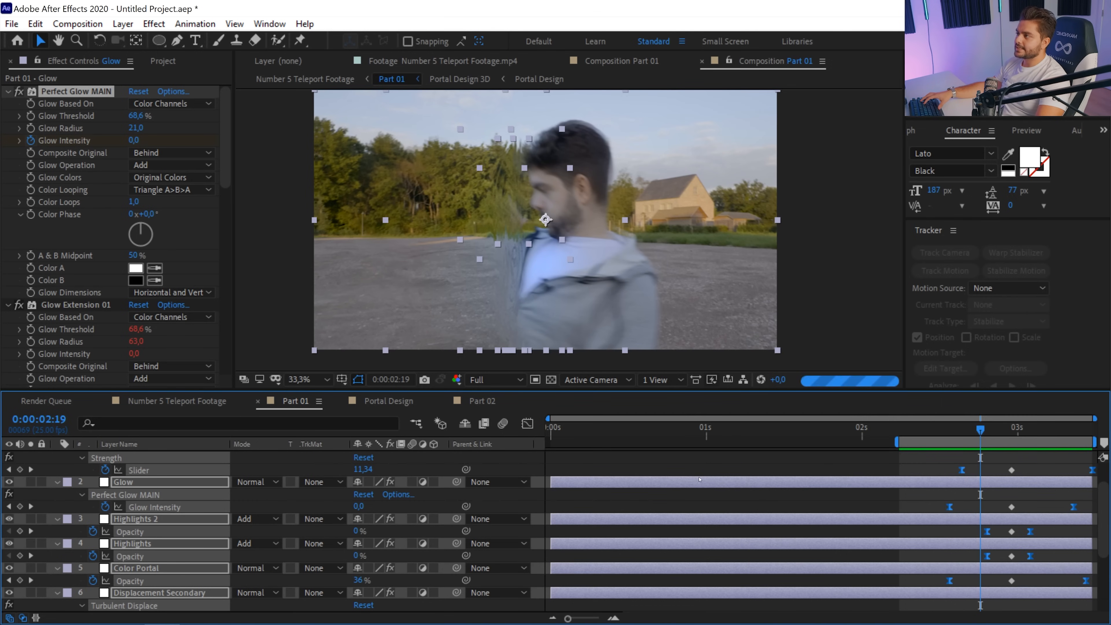
Steepen the eased keyframes' speed curves toward the middle keyframes in the Graph Editor and preview the result up to 0:00:02:21
left_click(527, 424)
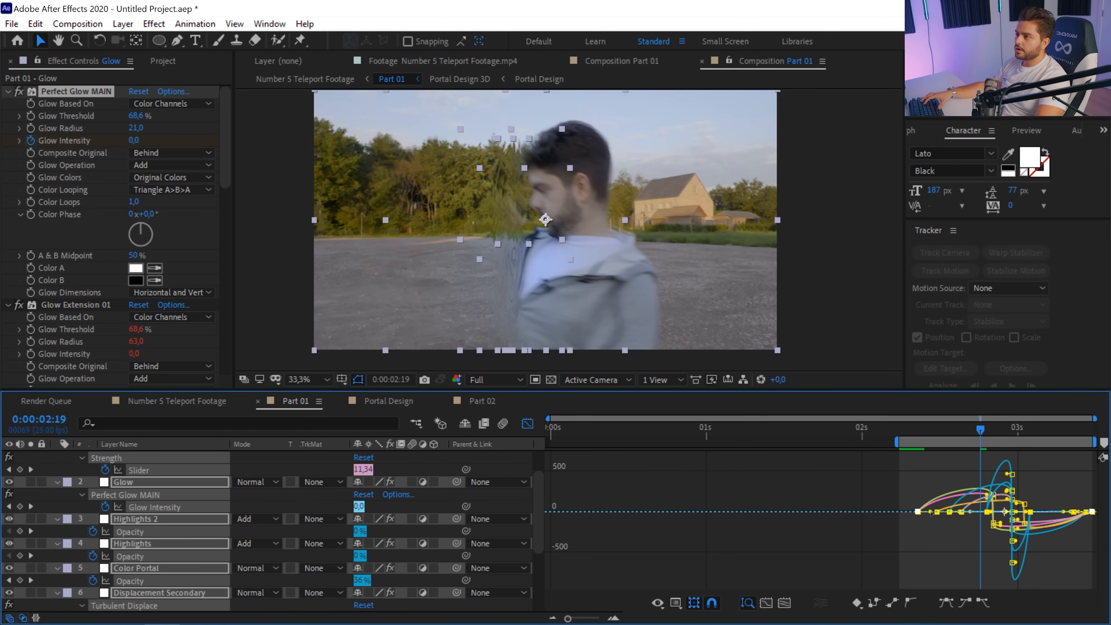
left_click_drag(929, 513, 944, 514)
left_click_drag(1058, 545, 1050, 546)
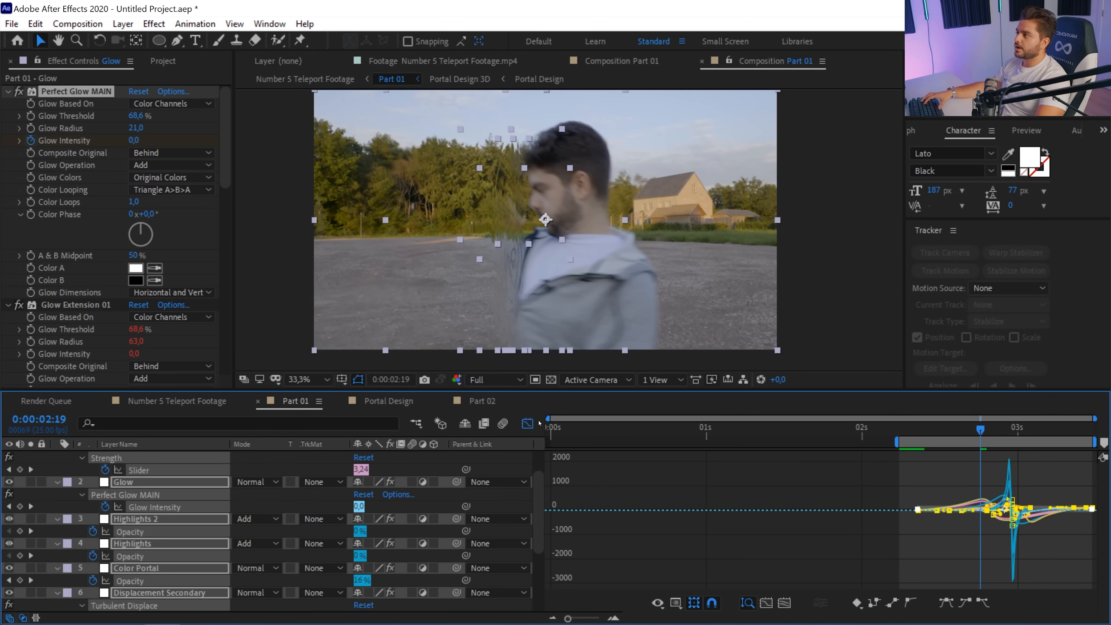
left_click(528, 424)
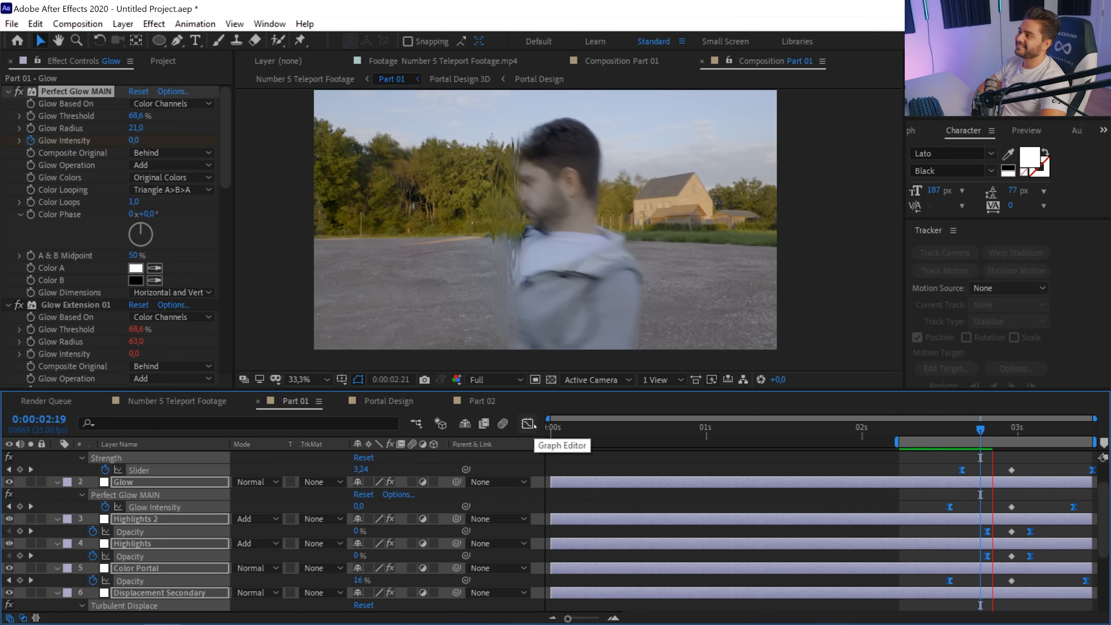
key("space")
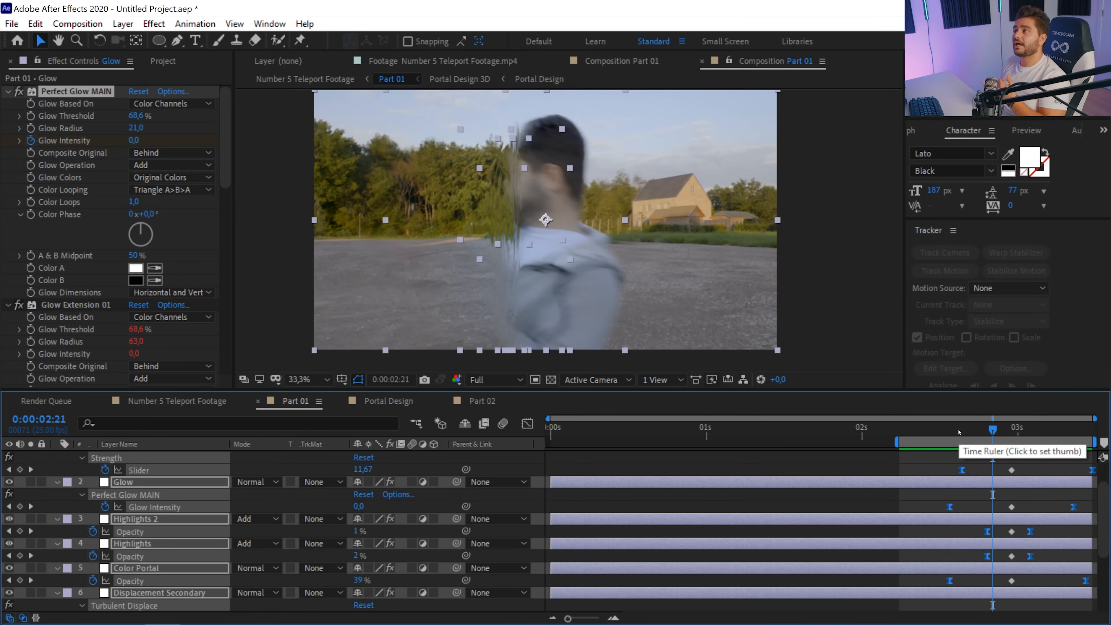